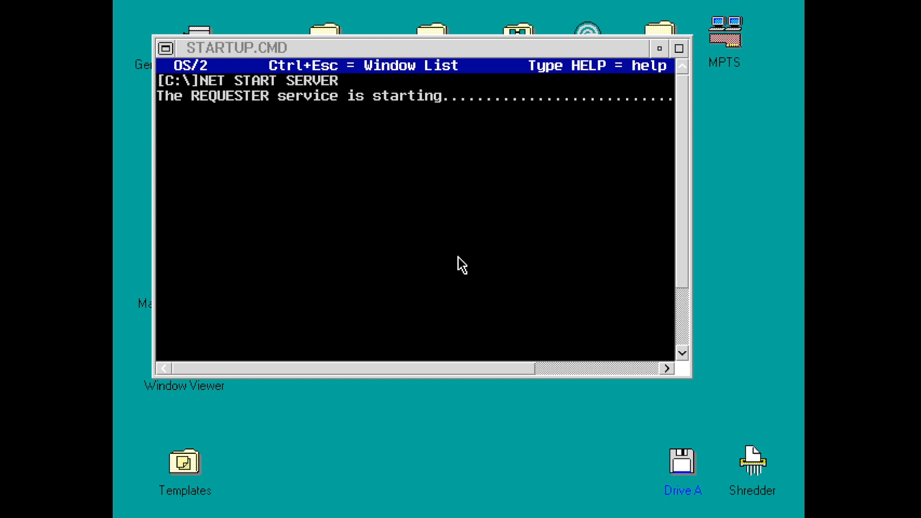
- Maximize and restore the STARTUP.CMD console, then move it down and to the right
{"action": "left_click", "coordinate": [418, 358]}
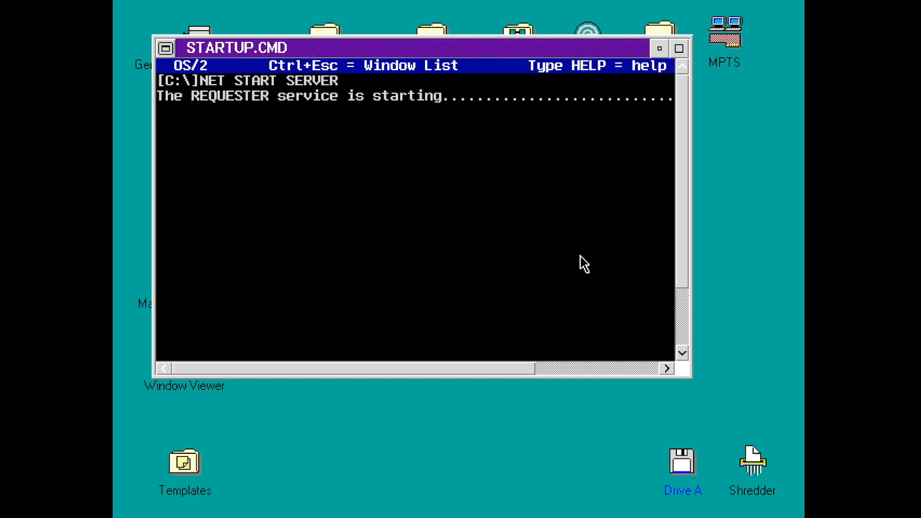
{"action": "left_click", "coordinate": [679, 48]}
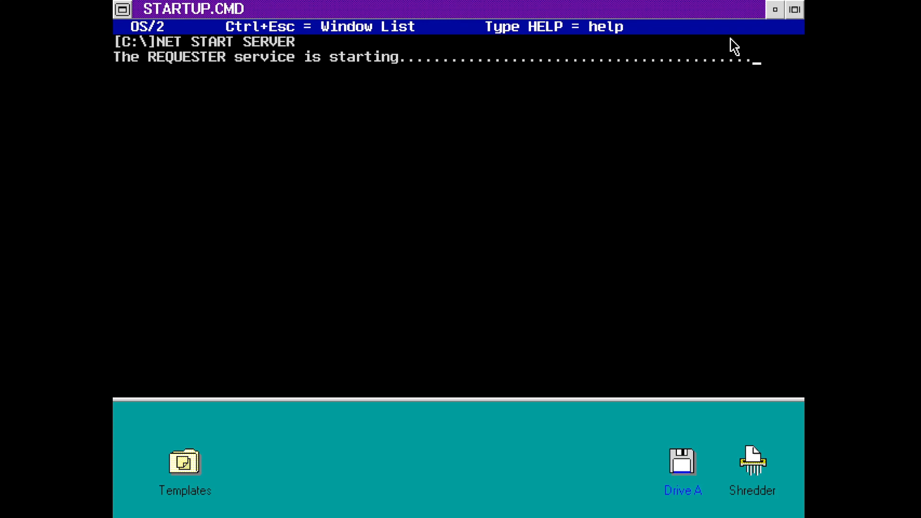
{"action": "left_click", "coordinate": [794, 9]}
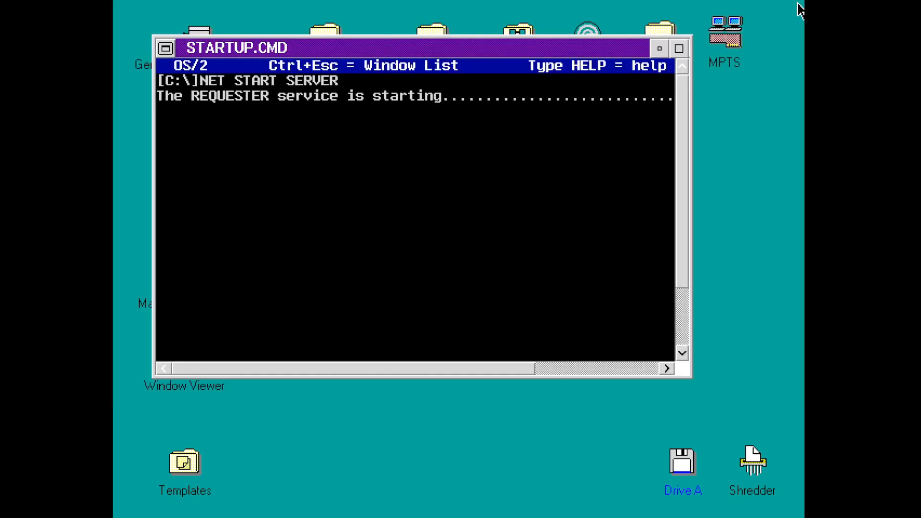
{"action": "left_click_drag", "start_coordinate": [249, 49], "coordinate": [357, 183]}
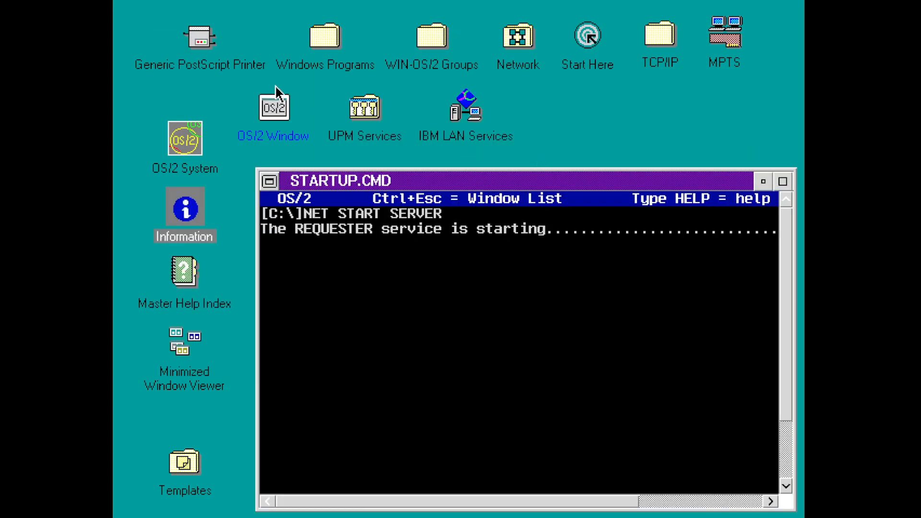
- Open OS/2 System, then Productivity, and launch SMP Monitor
{"action": "double_click", "coordinate": [185, 142]}
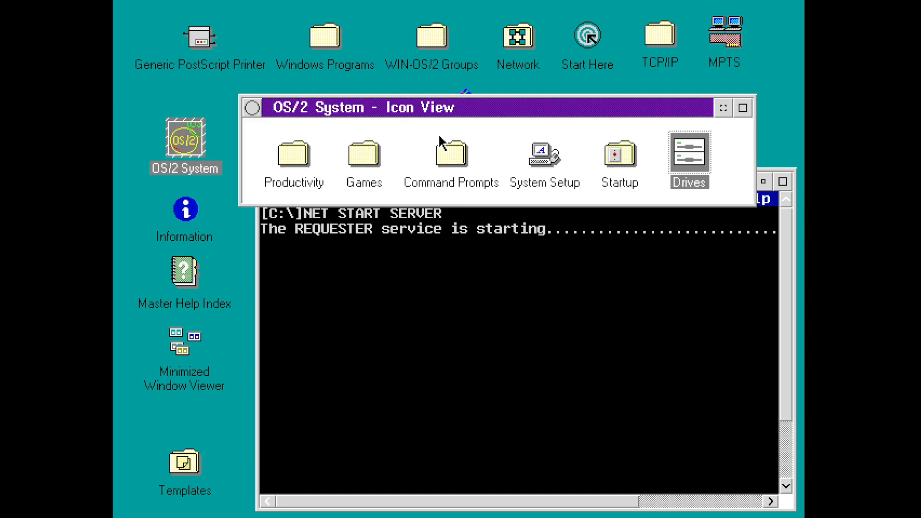
{"action": "double_click", "coordinate": [290, 151]}
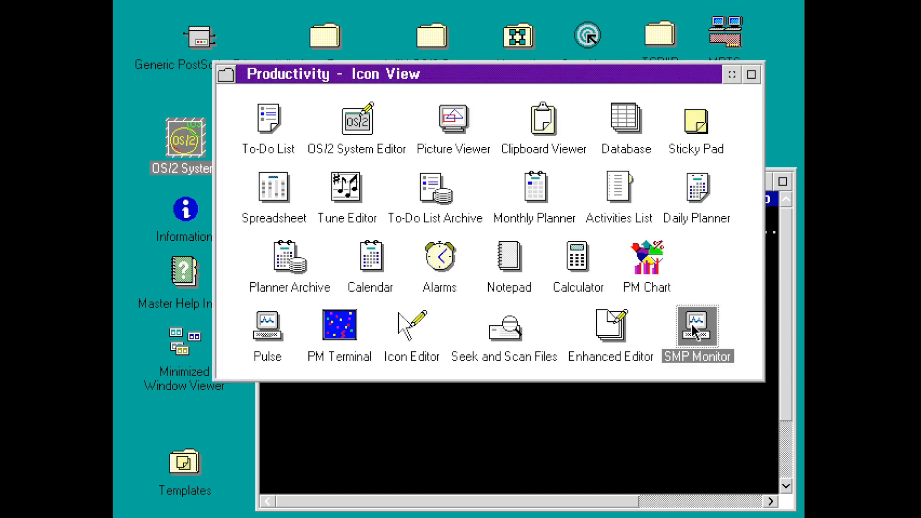
{"action": "double_click", "coordinate": [692, 324]}
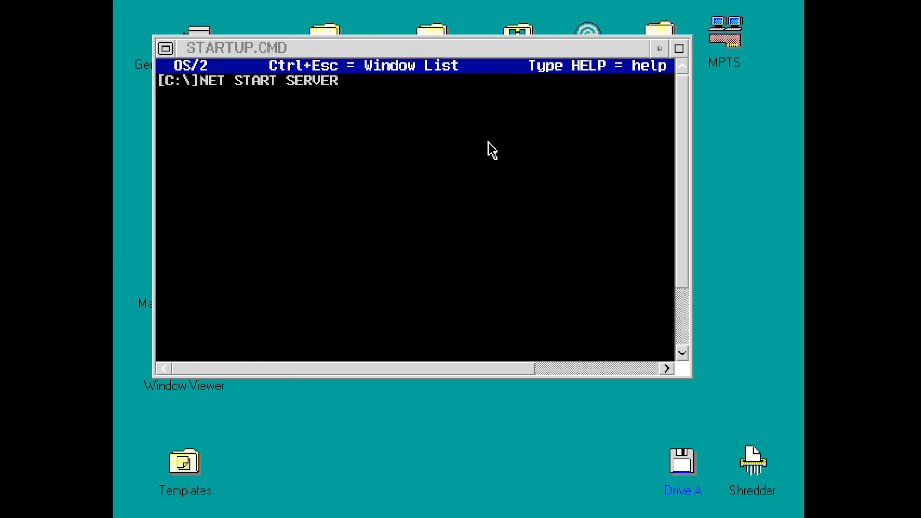
- Move the STARTUP.CMD console down-right and minimize it
{"action": "left_click_drag", "start_coordinate": [367, 101], "coordinate": [408, 181]}
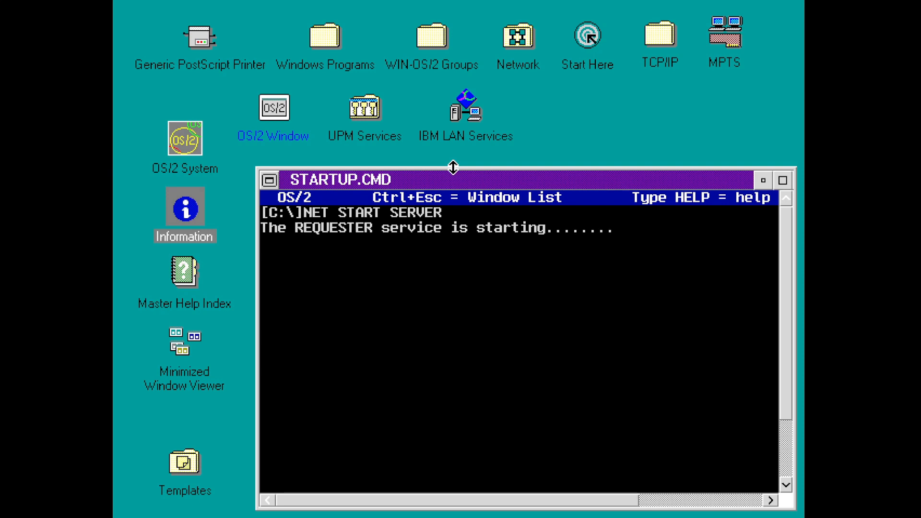
{"action": "left_click", "coordinate": [763, 181]}
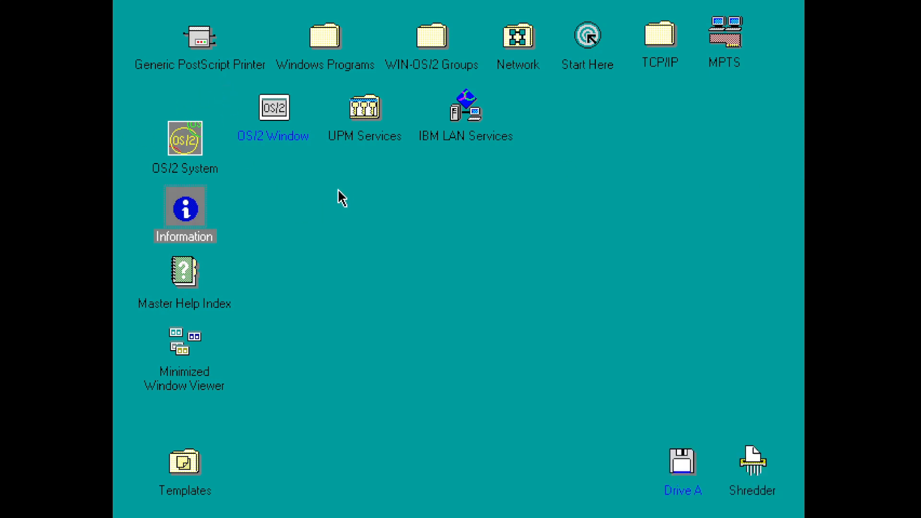
- Open the TCP/IP folder and select TCP/IP Configuration
{"action": "left_click", "coordinate": [650, 44]}
{"action": "left_click", "coordinate": [473, 99]}
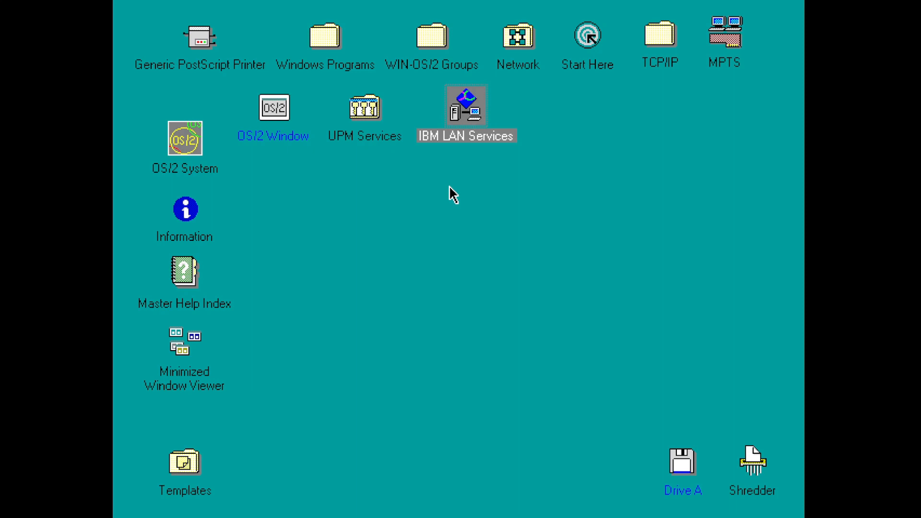
{"action": "double_click", "coordinate": [667, 46]}
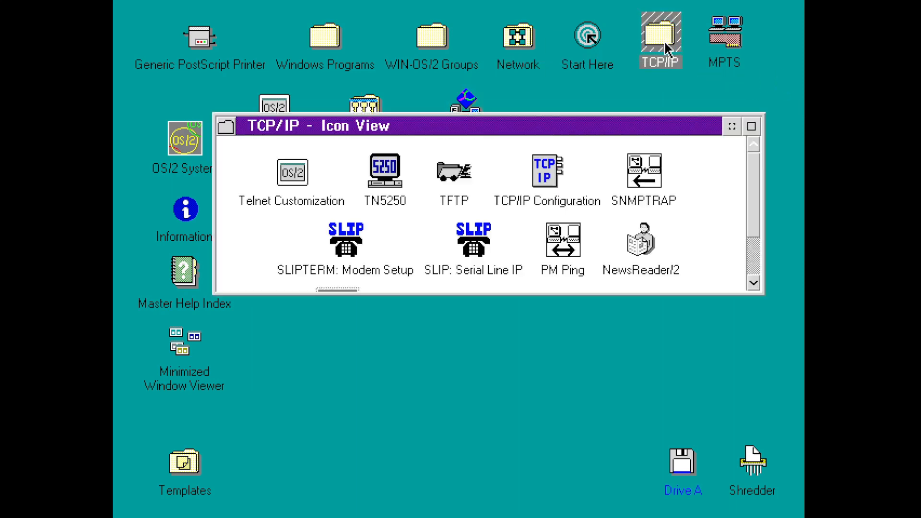
{"action": "left_click_drag", "start_coordinate": [748, 191], "coordinate": [758, 229]}
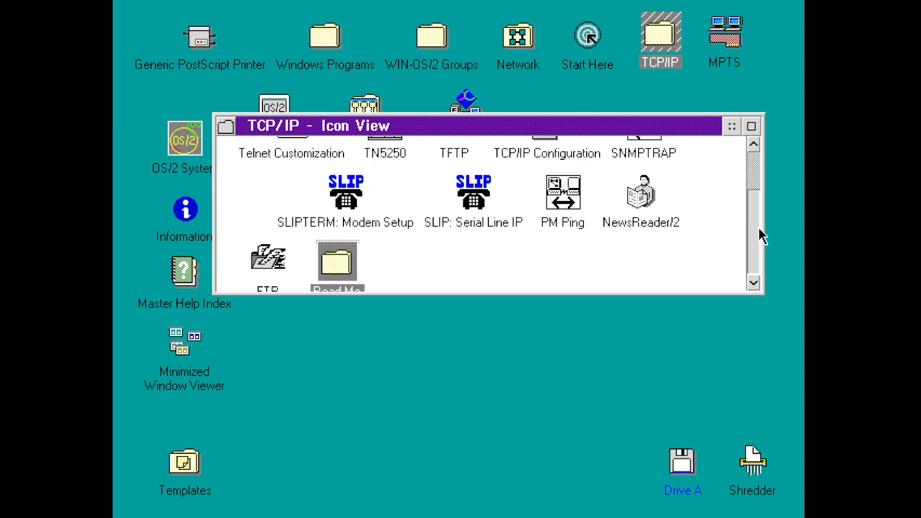
{"action": "left_click", "coordinate": [757, 241]}
{"action": "left_click", "coordinate": [547, 170]}
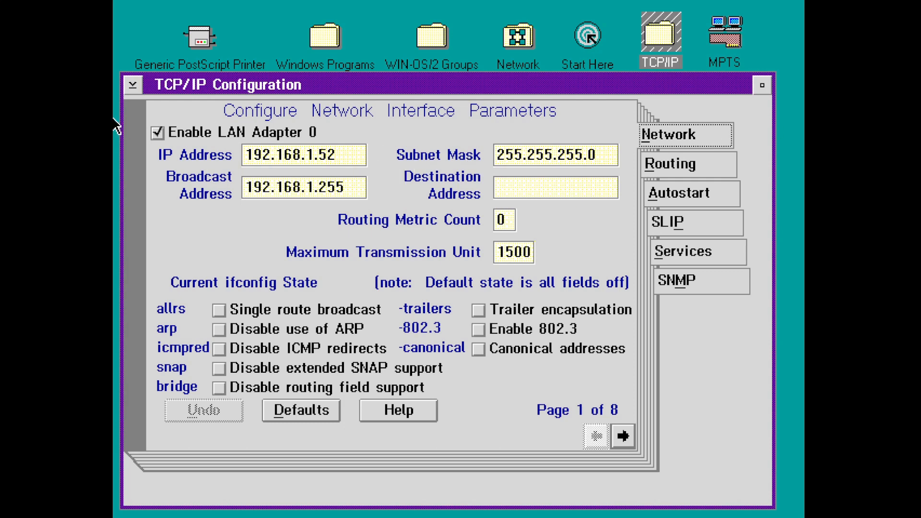
- Quit TCP/IP Configuration discarding changes, close the TCP/IP folder, and open IBM LAN Services
{"action": "double_click", "coordinate": [133, 85]}
{"action": "left_click", "coordinate": [360, 344]}
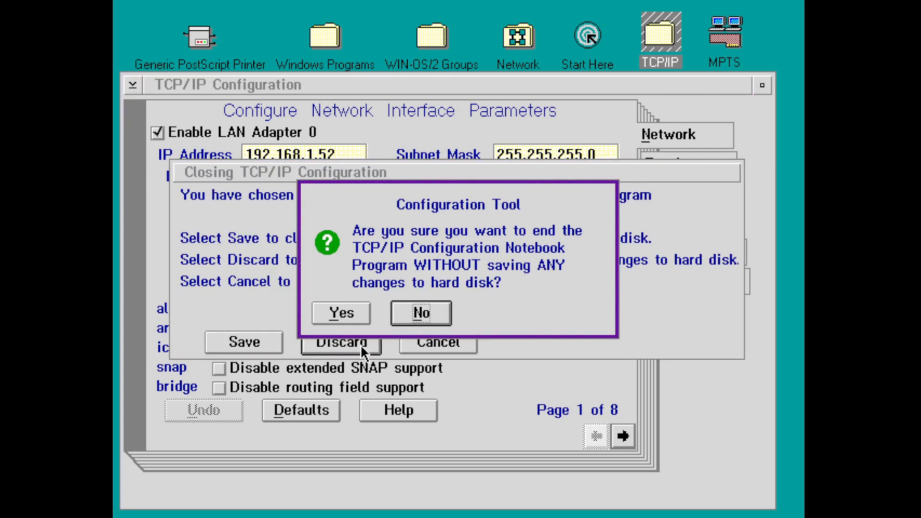
{"action": "left_click", "coordinate": [342, 313]}
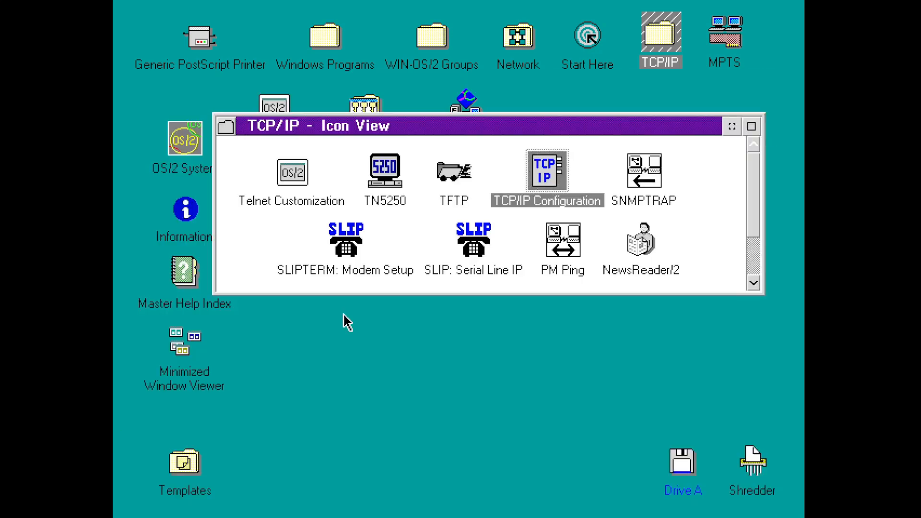
{"action": "double_click", "coordinate": [226, 127]}
{"action": "double_click", "coordinate": [465, 103]}
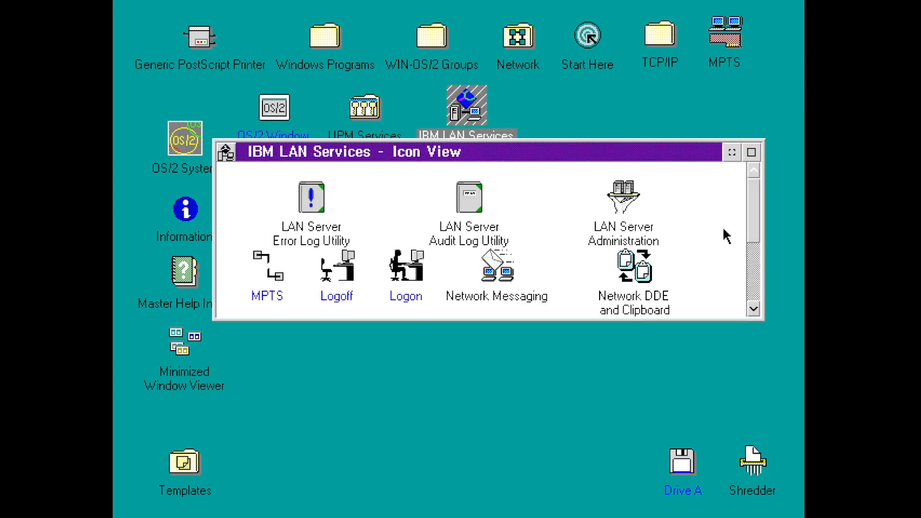
- Sort the IBM LAN Services folder icons by Name
{"action": "left_click_drag", "start_coordinate": [752, 228], "coordinate": [750, 289]}
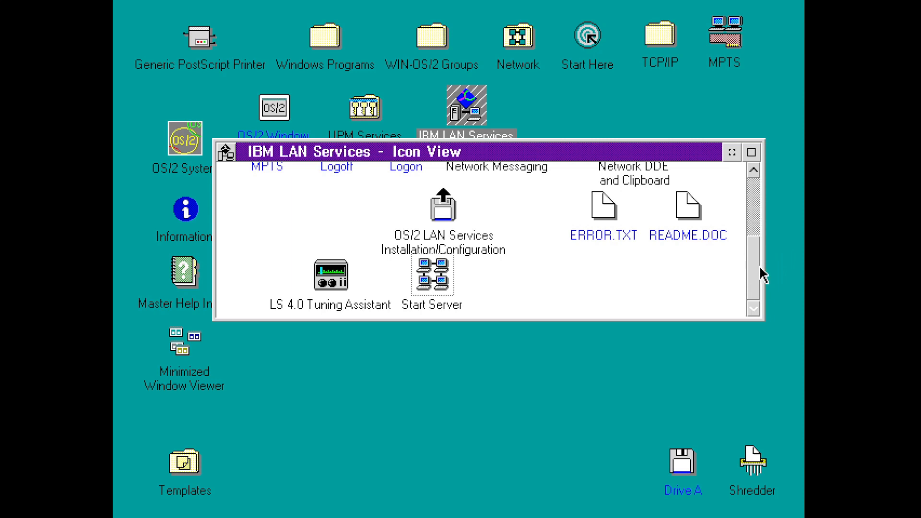
{"action": "left_click_drag", "start_coordinate": [763, 274], "coordinate": [762, 216]}
{"action": "right_click", "coordinate": [565, 211]}
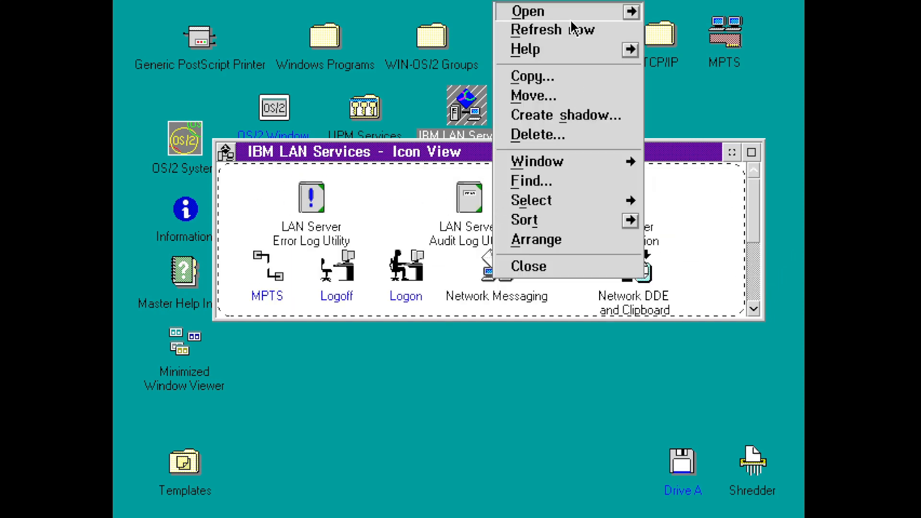
{"action": "left_click", "coordinate": [631, 221]}
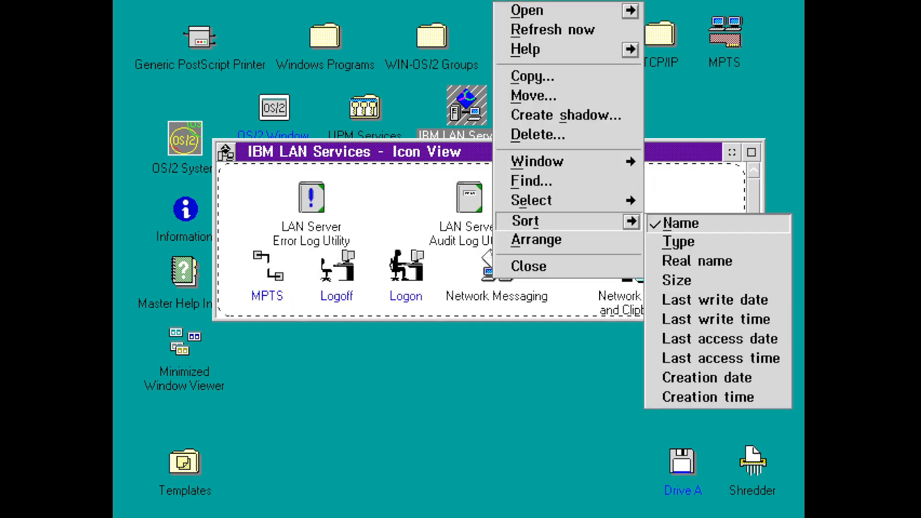
{"action": "left_click", "coordinate": [676, 225]}
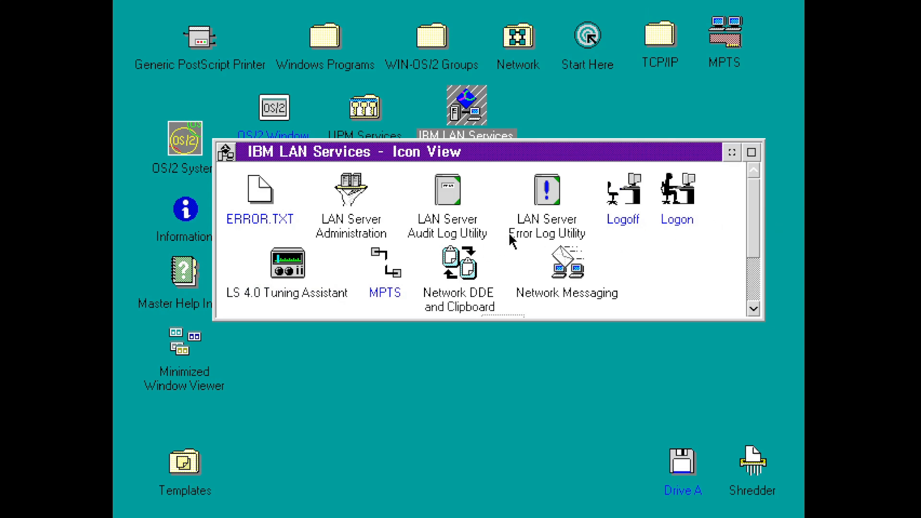
- Start the LAN Server Logon program, then select LAN Server Administration
{"action": "double_click", "coordinate": [696, 192]}
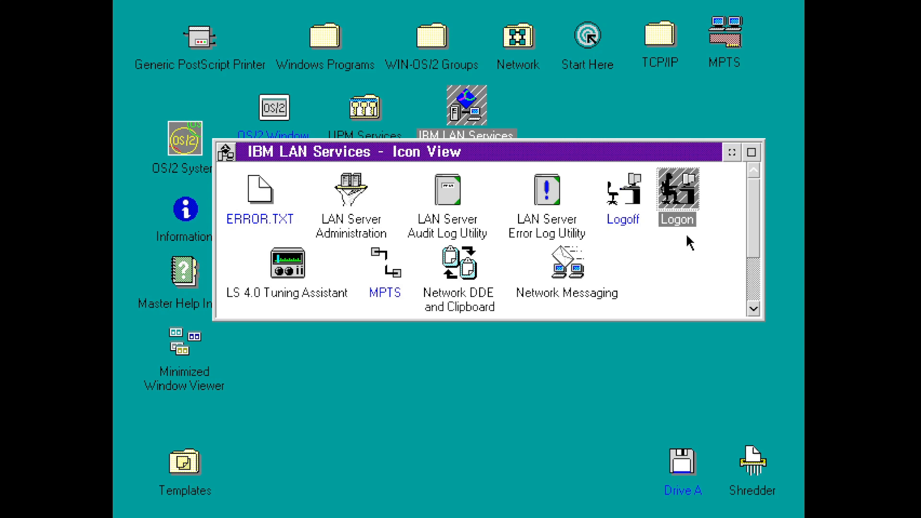
{"action": "left_click", "coordinate": [744, 216]}
{"action": "left_click", "coordinate": [754, 271]}
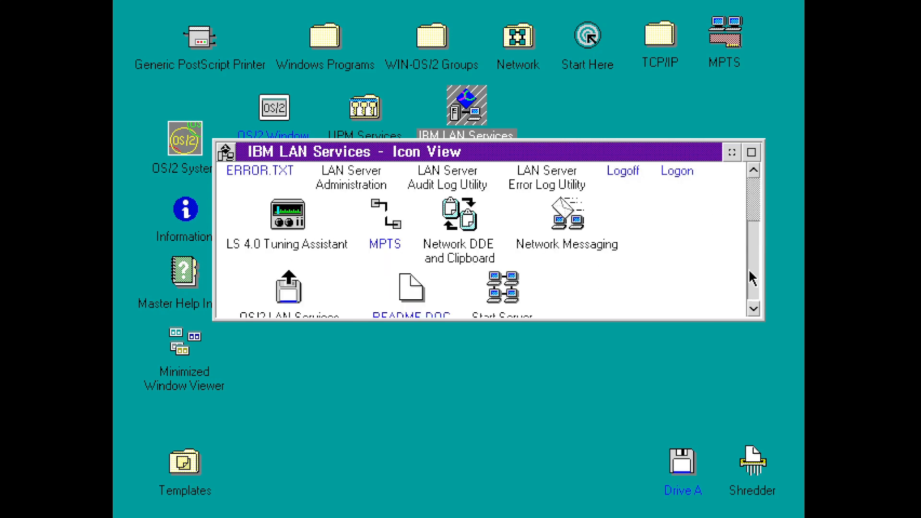
{"action": "left_click_drag", "start_coordinate": [750, 271], "coordinate": [753, 221]}
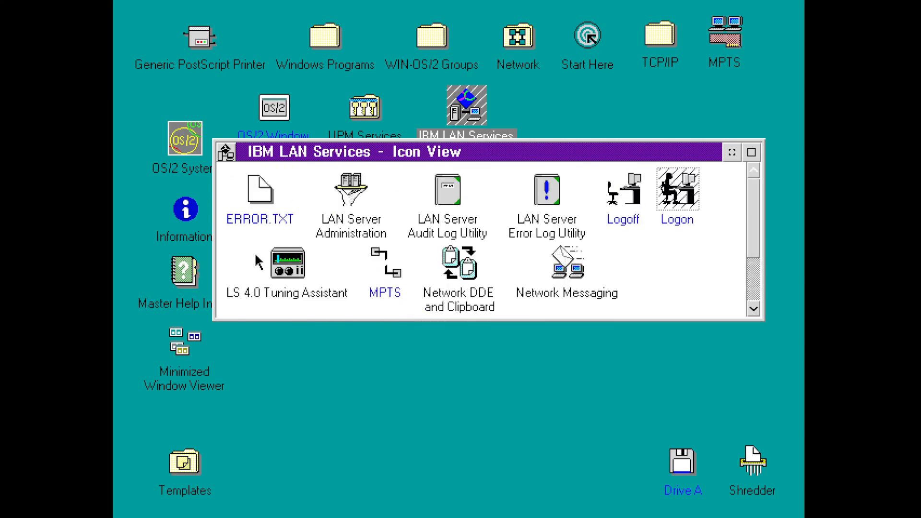
{"action": "left_click", "coordinate": [353, 194]}
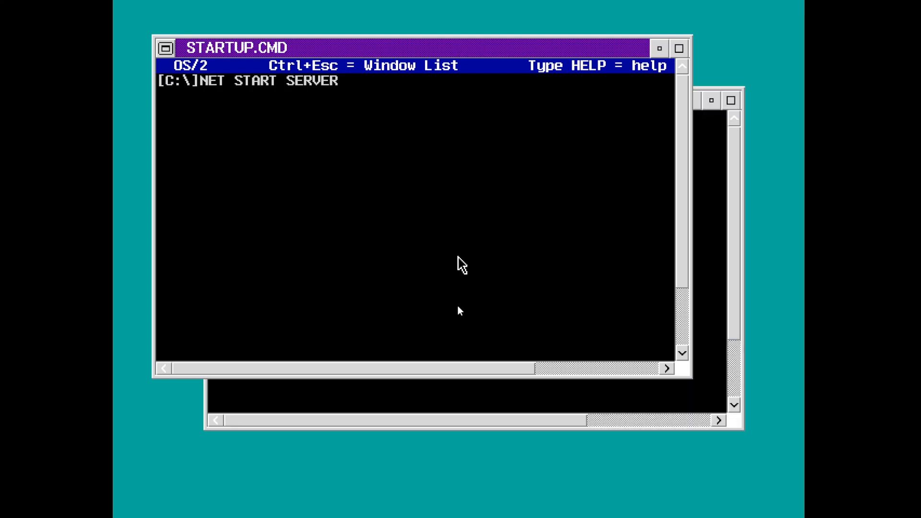
- Minimize STARTUP.CMD, restore it from the Minimized Window Viewer, and minimize it again
{"action": "left_click", "coordinate": [660, 47]}
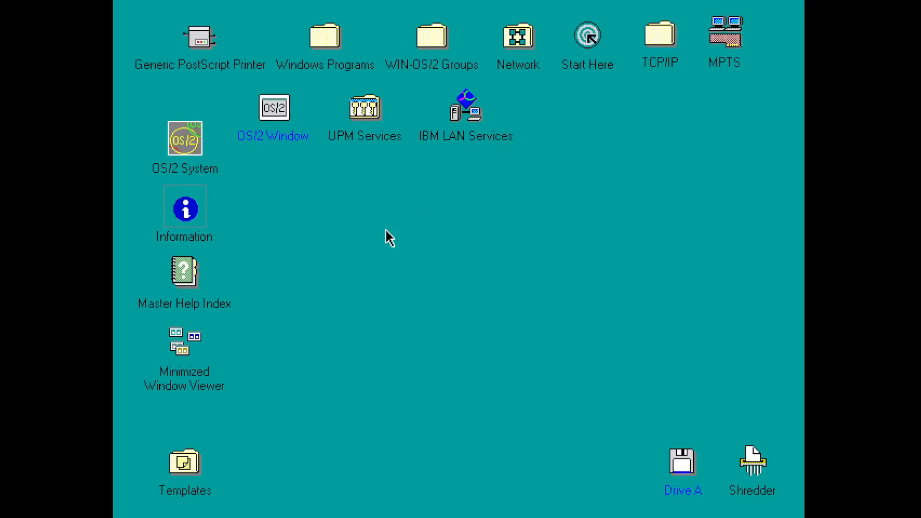
{"action": "double_click", "coordinate": [194, 350]}
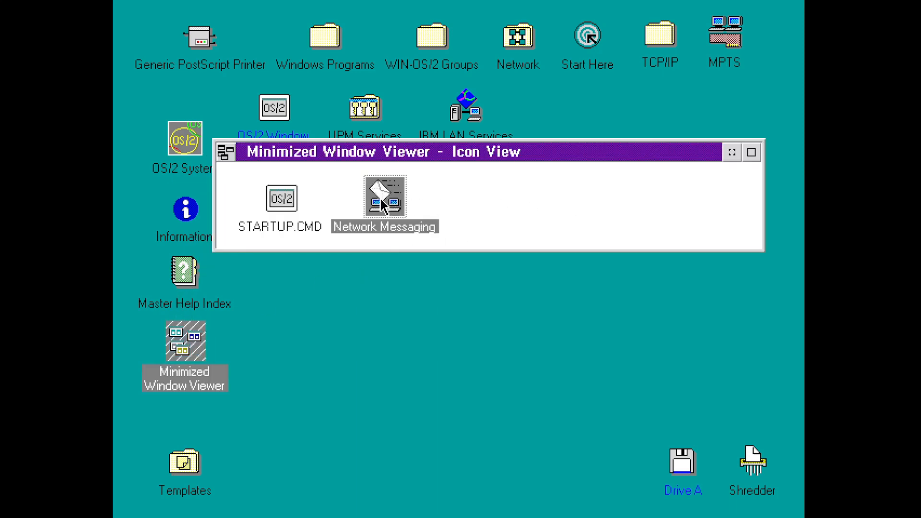
{"action": "double_click", "coordinate": [297, 201]}
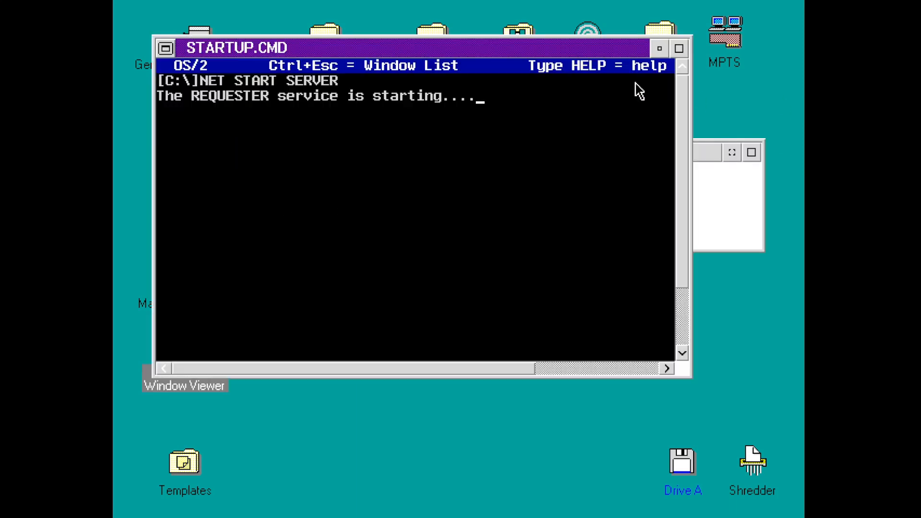
{"action": "left_click", "coordinate": [660, 48]}
- Hide and reopen the Minimized Window Viewer, then close it
{"action": "left_click", "coordinate": [732, 153]}
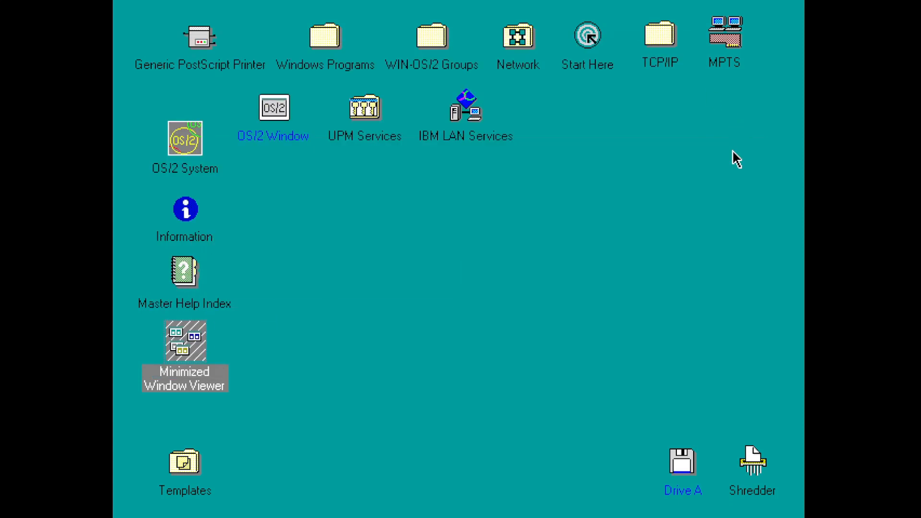
{"action": "left_click", "coordinate": [511, 179]}
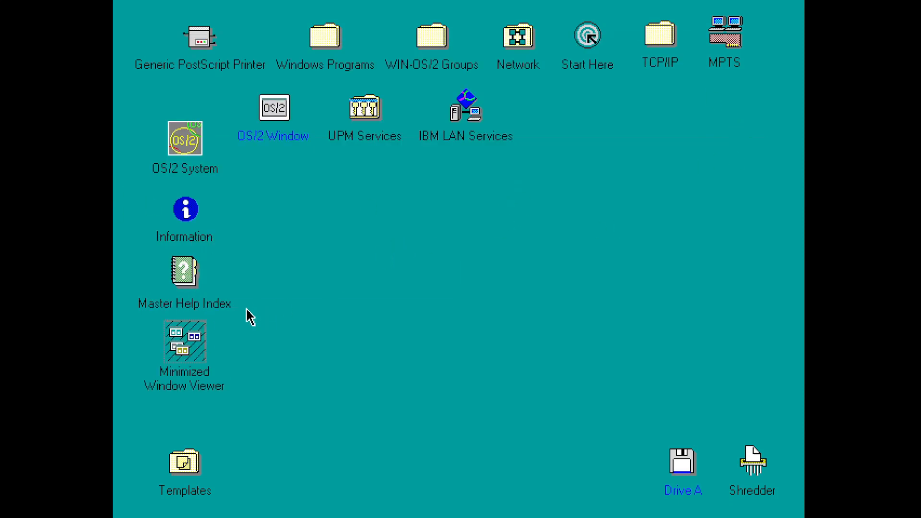
{"action": "double_click", "coordinate": [191, 333]}
{"action": "double_click", "coordinate": [220, 155]}
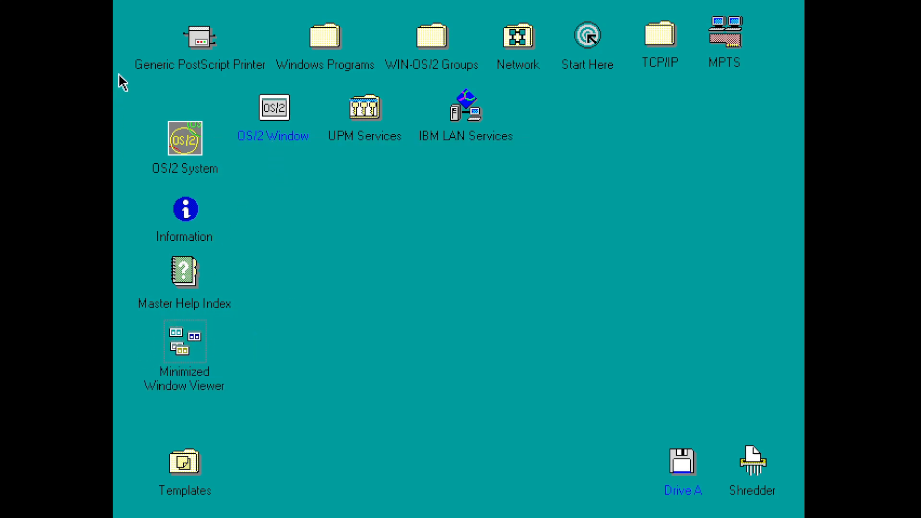
- Check the Generic PostScript Printer job view, then open LAN Server Resource Browser from Network
{"action": "double_click", "coordinate": [207, 59]}
{"action": "double_click", "coordinate": [298, 143]}
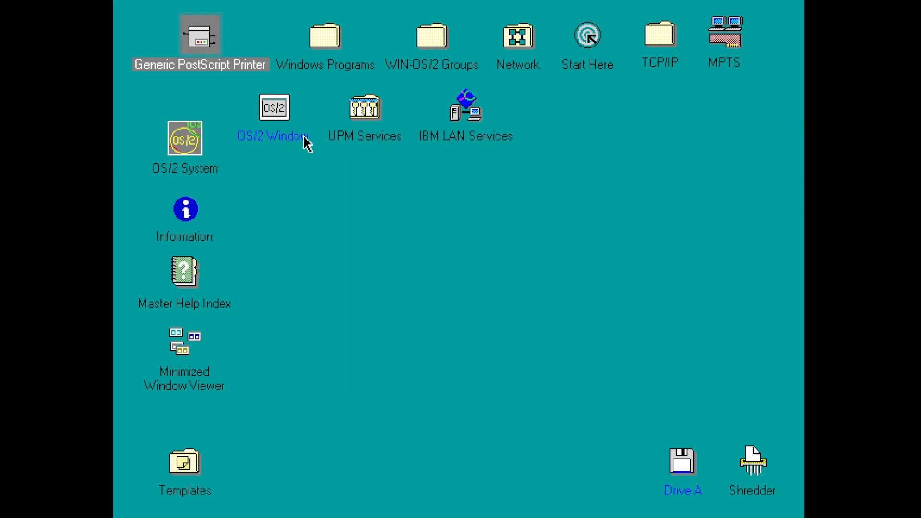
{"action": "double_click", "coordinate": [527, 44]}
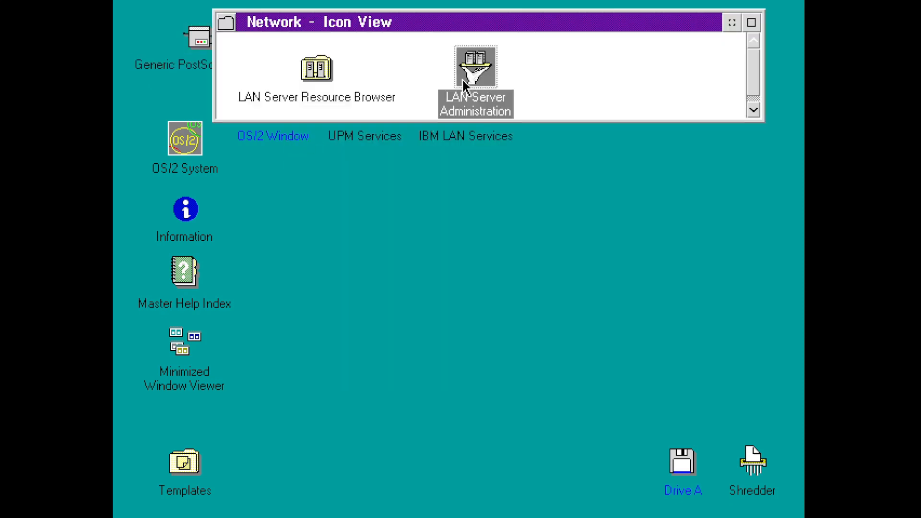
{"action": "double_click", "coordinate": [321, 73]}
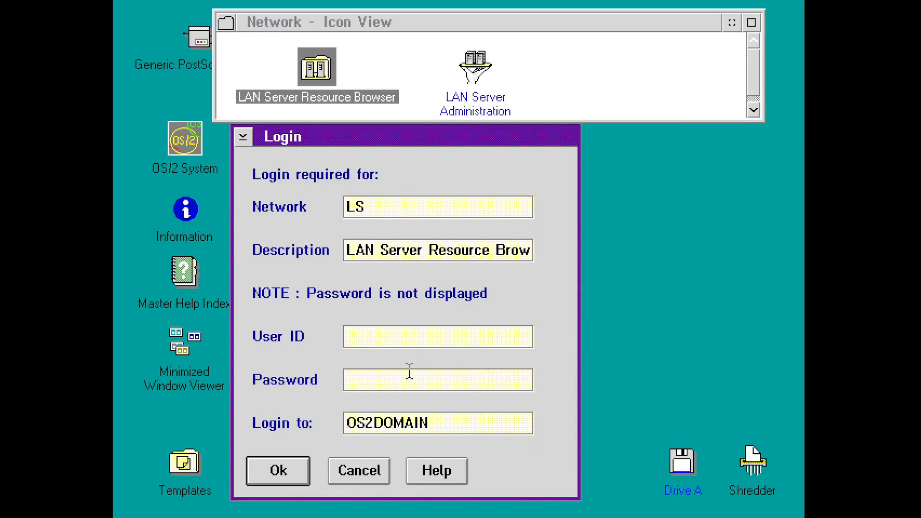
- Log in with the administrator's user ID and password to domain os2smp, then close Network
{"action": "type", "text": "admin"}
{"action": "key", "text": "Tab"}
{"action": "type", "text": "password"}
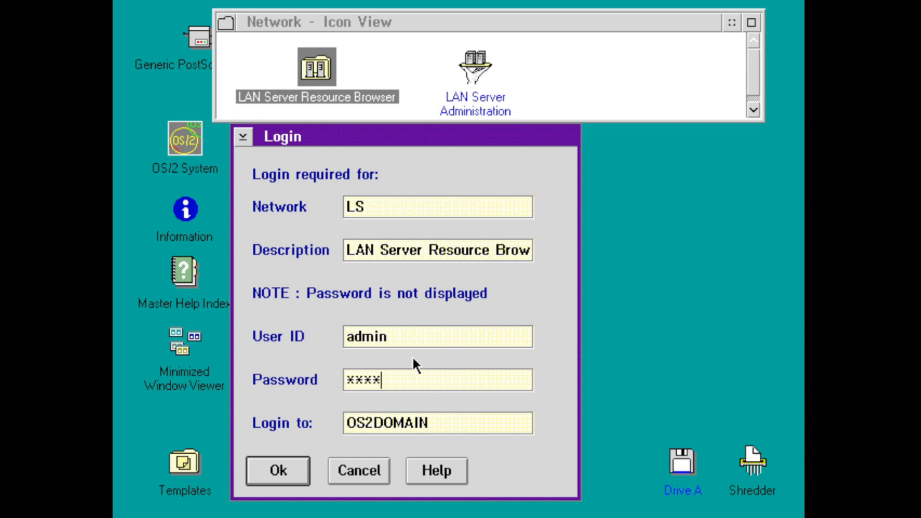
{"action": "key", "text": "Tab"}
{"action": "key", "text": "BackSpace"}
{"action": "key", "text": "BackSpace"}
{"action": "key", "text": "BackSpace"}
{"action": "key", "text": "BackSpace"}
{"action": "key", "text": "BackSpace"}
{"action": "key", "text": "BackSpace"}
{"action": "key", "text": "BackSpace"}
{"action": "key", "text": "BackSpace"}
{"action": "key", "text": "BackSpace"}
{"action": "type", "text": "os23"}
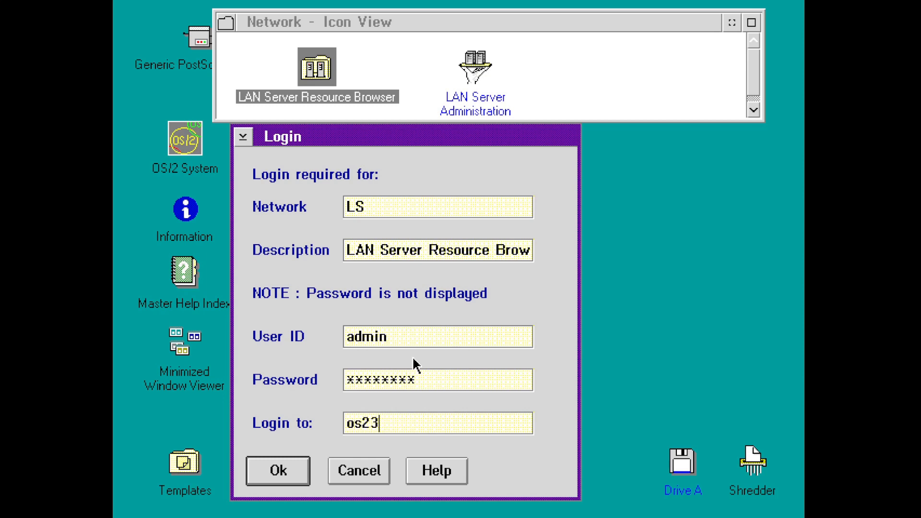
{"action": "key", "text": "BackSpace"}
{"action": "type", "text": "sd"}
{"action": "key", "text": "BackSpace"}
{"action": "type", "text": "mp"}
{"action": "key", "text": "Return"}
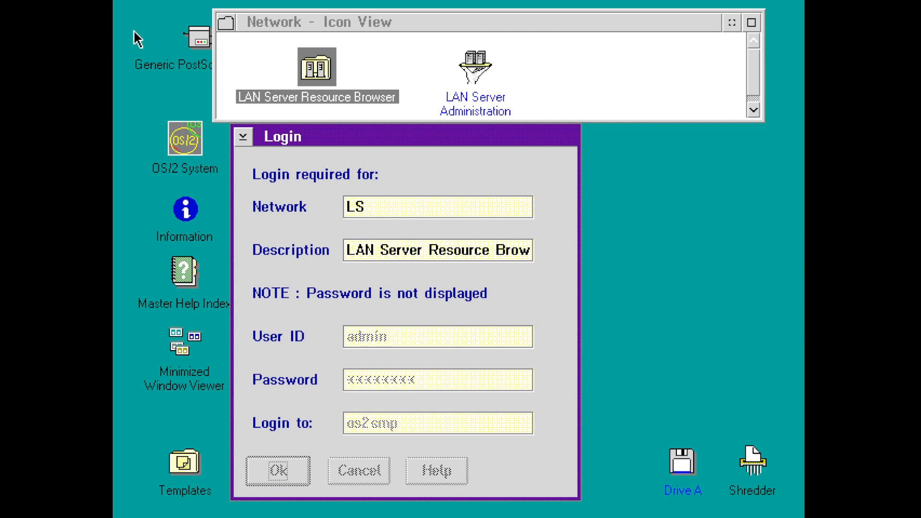
{"action": "double_click", "coordinate": [224, 26]}
- In a new OS/2 command window, run net view and cancel it with Ctrl+C
{"action": "double_click", "coordinate": [264, 113]}
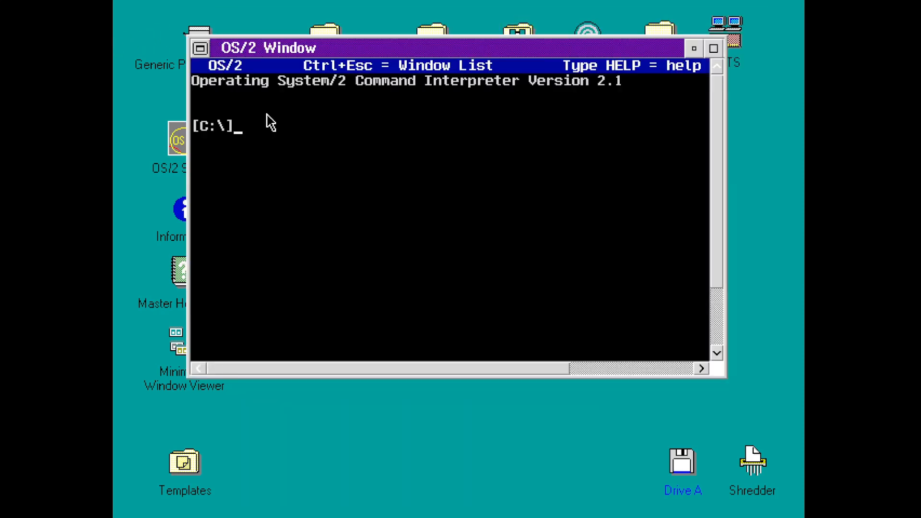
{"action": "type", "text": "net view"}
{"action": "key", "text": "Return"}
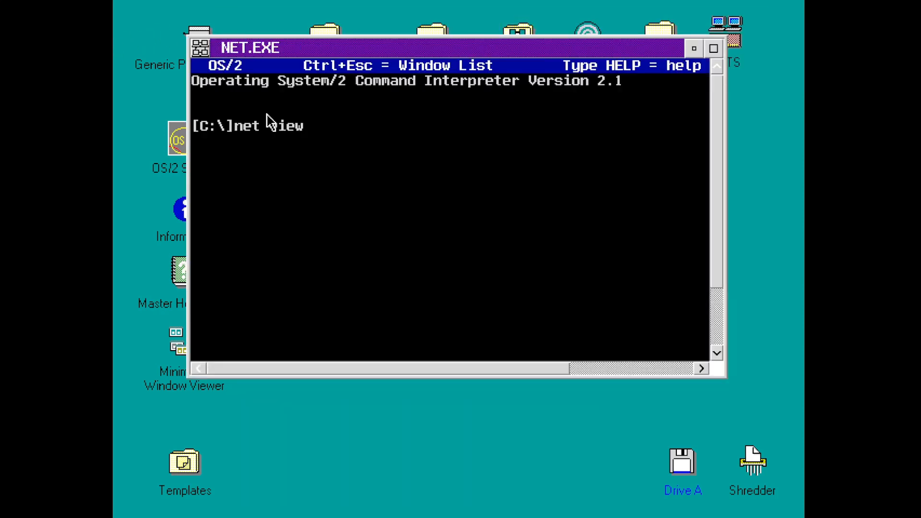
{"action": "key", "text": "ctrl+c"}
{"action": "key", "text": "Return"}
{"action": "key", "text": "ctrl+j"}
{"action": "key", "text": "Return"}
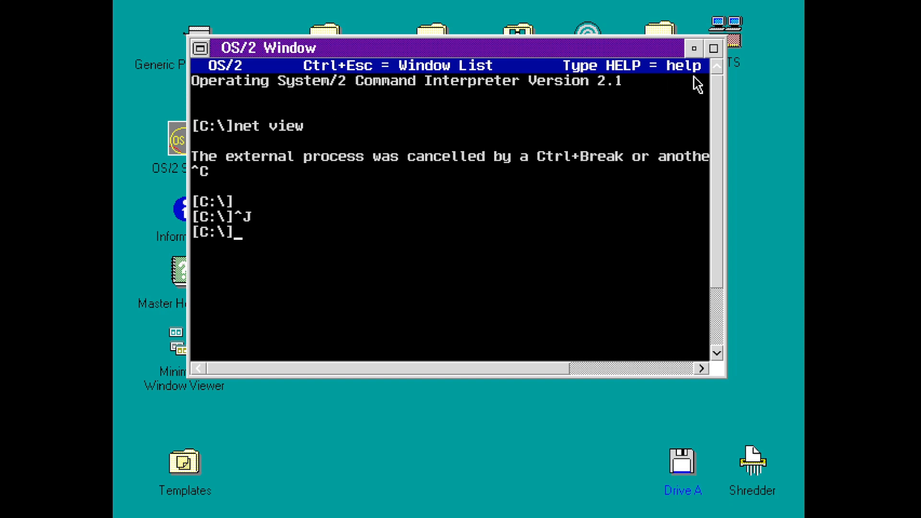
- Maximize the command window, run net share, then minimize the window
{"action": "left_click", "coordinate": [714, 48]}
{"action": "type", "text": "net "}
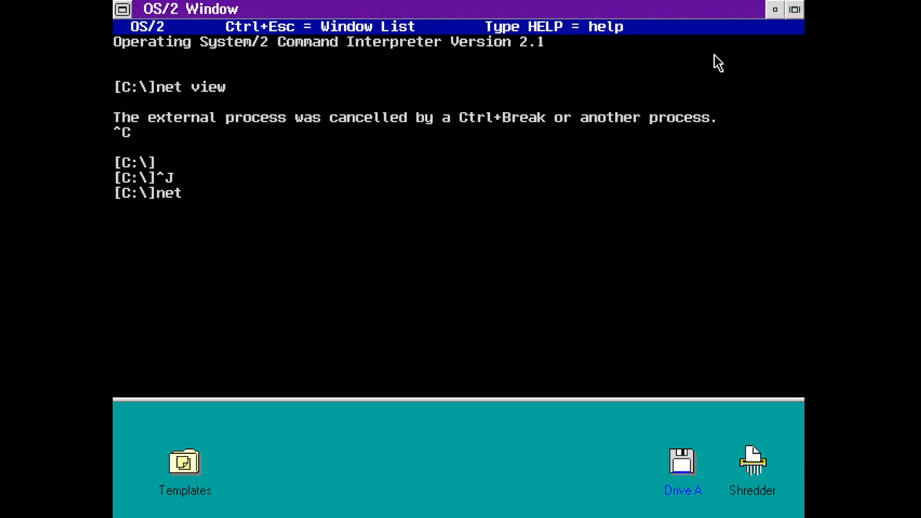
{"action": "type", "text": "share"}
{"action": "key", "text": "Return"}
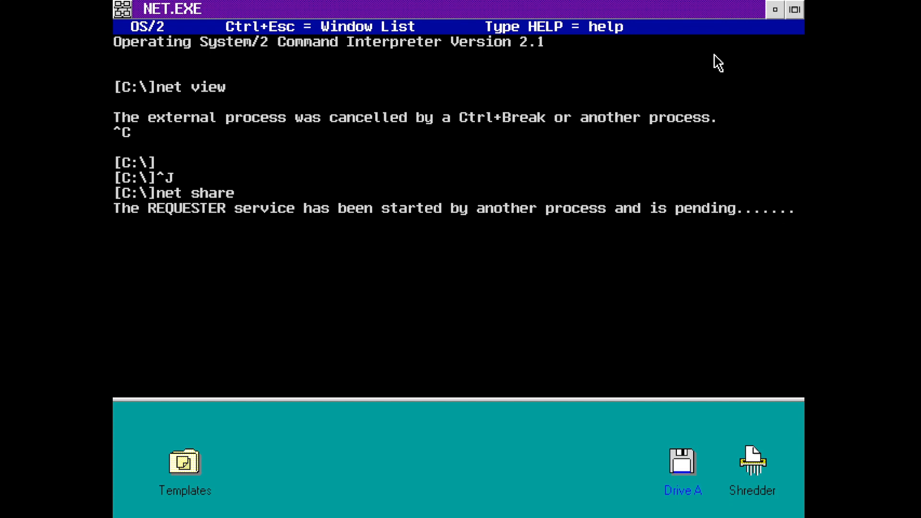
{"action": "left_click", "coordinate": [782, 9]}
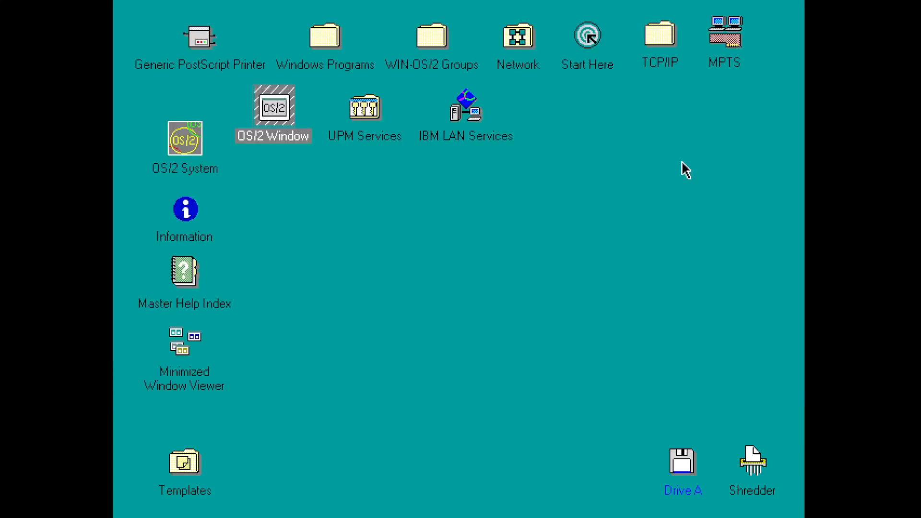
{"action": "double_click", "coordinate": [358, 116]}
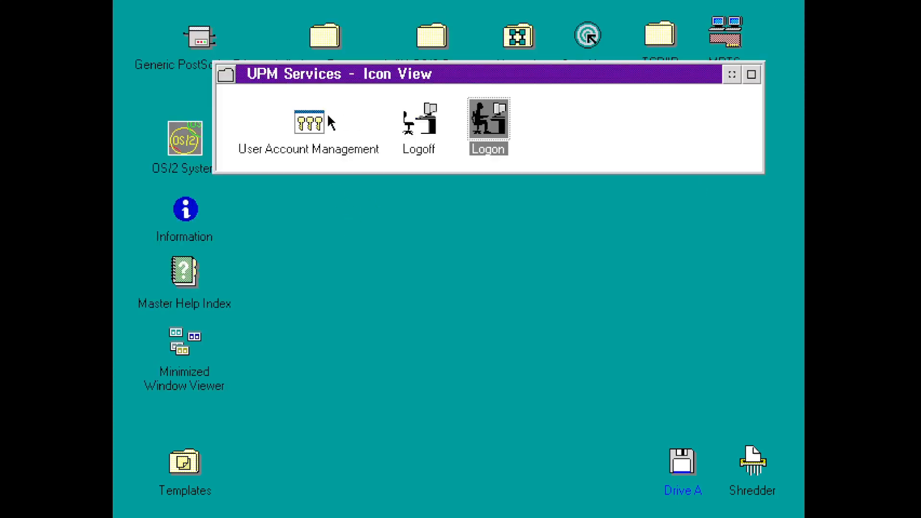
{"action": "double_click", "coordinate": [319, 123]}
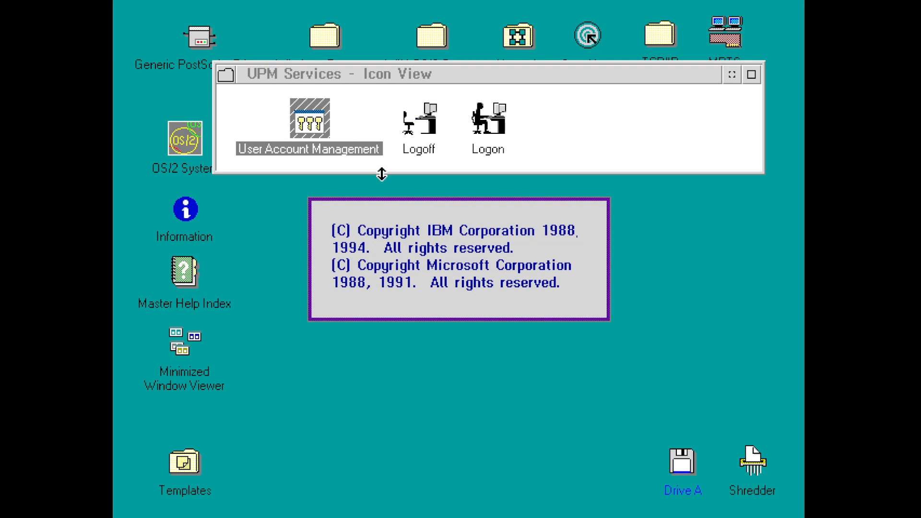
{"action": "left_click", "coordinate": [453, 254]}
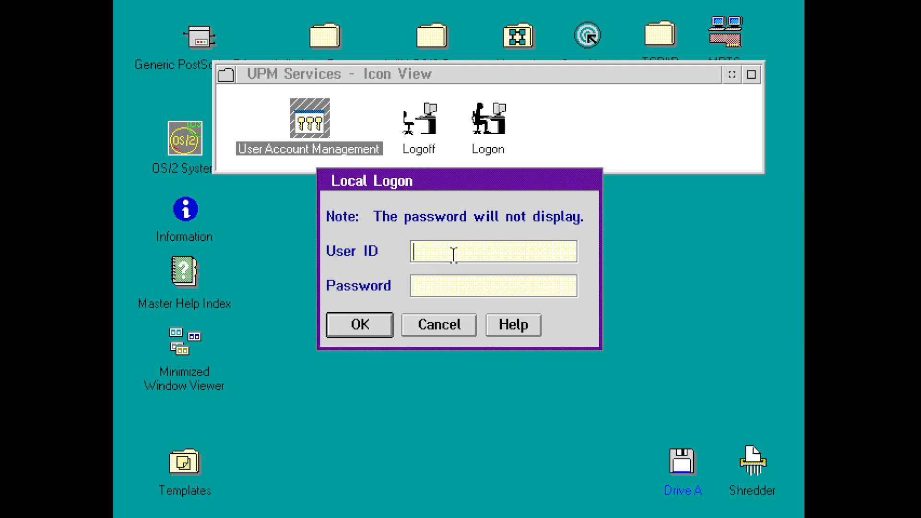
{"action": "type", "text": "ADMIN"}
{"action": "key", "text": "Tab"}
{"action": "key", "text": "Return"}
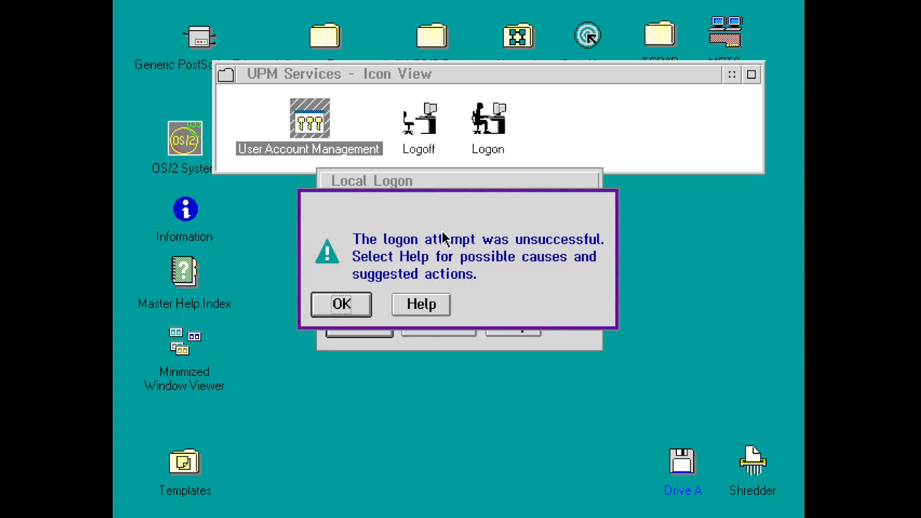
{"action": "key", "text": "Return"}
{"action": "left_click", "coordinate": [467, 318]}
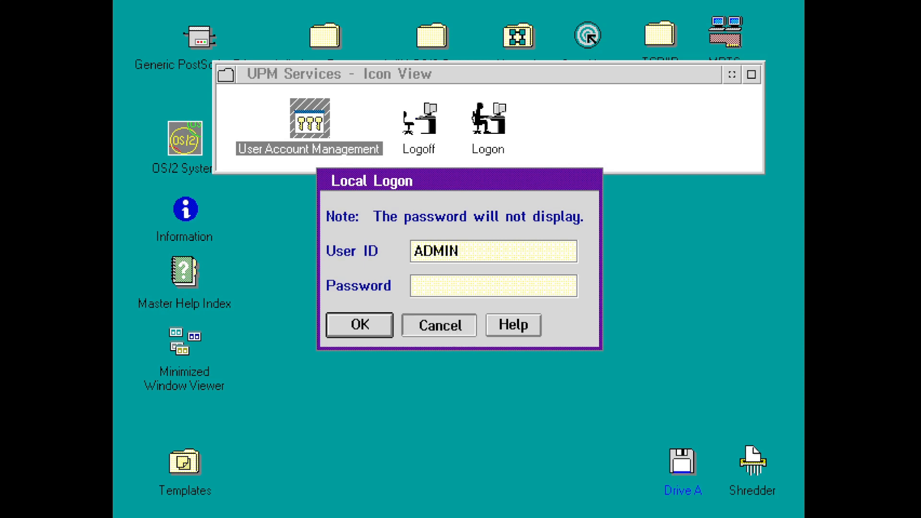
{"action": "double_click", "coordinate": [228, 80]}
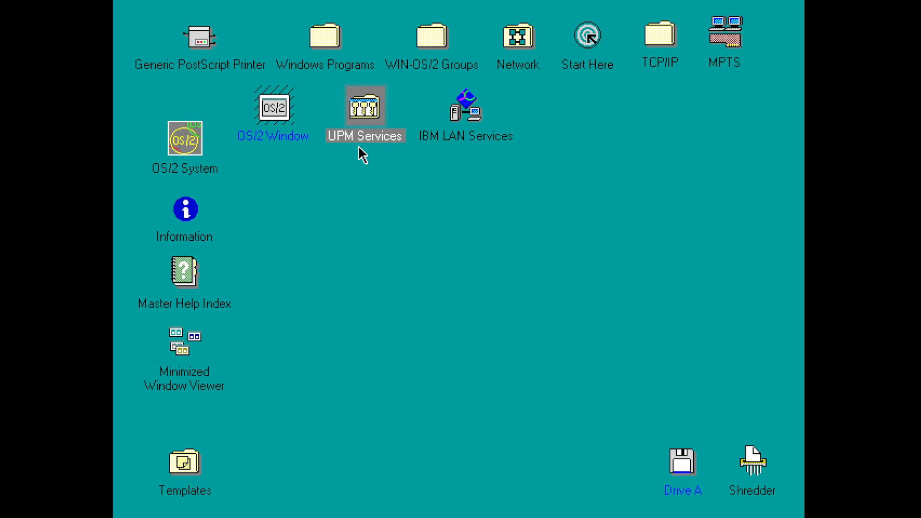
- Open MPTS and its LAN adapter and protocol configuration for the AMD PCnet adapter
{"action": "double_click", "coordinate": [727, 30]}
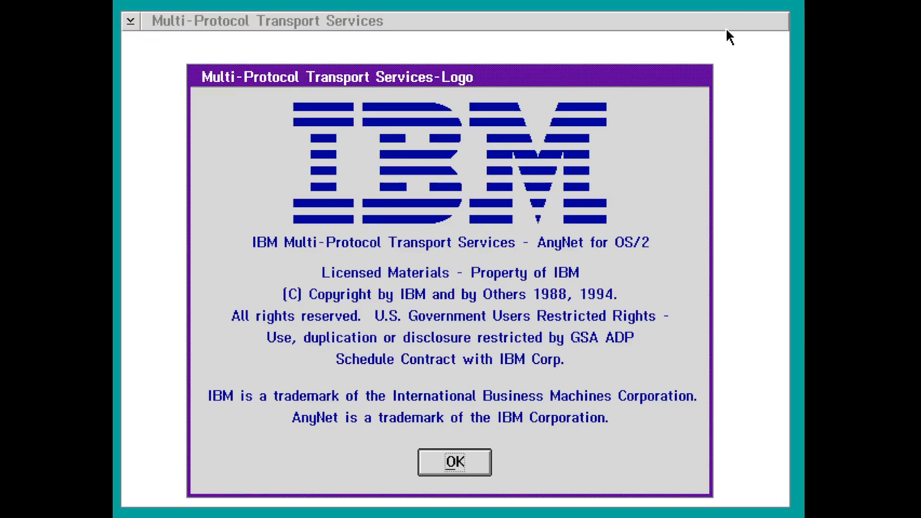
{"action": "key", "text": "Return"}
{"action": "key", "text": "Return"}
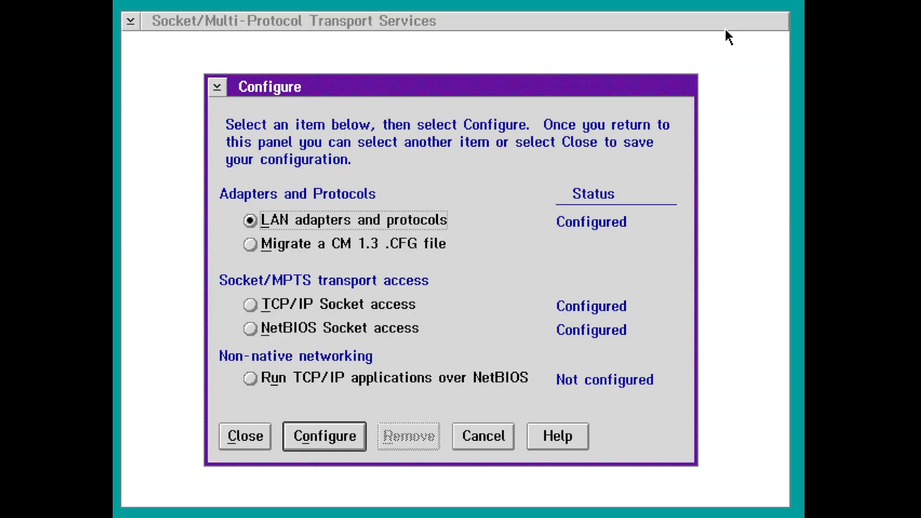
{"action": "key", "text": "Return"}
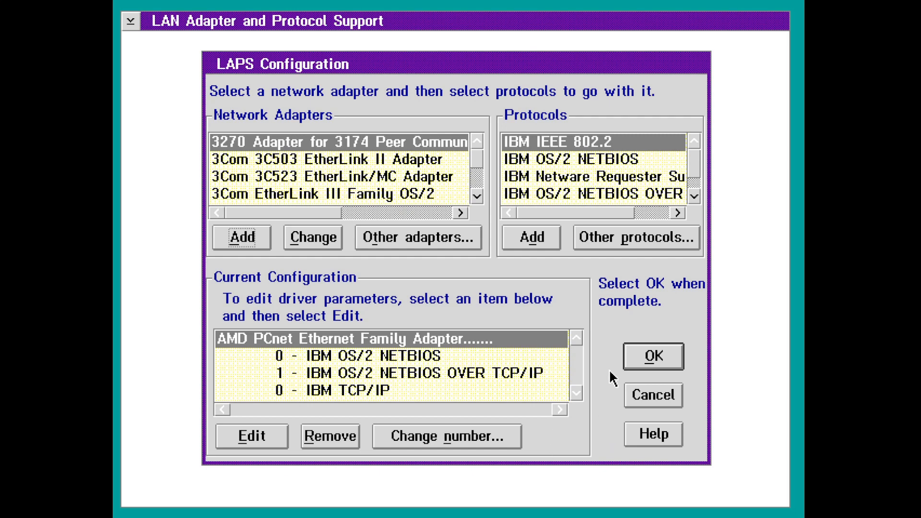
{"action": "left_click", "coordinate": [579, 395]}
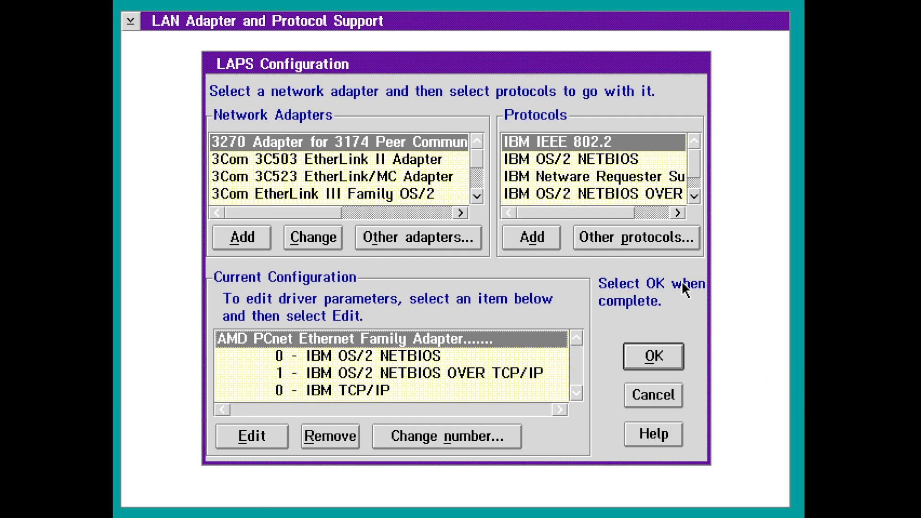
{"action": "left_click", "coordinate": [694, 197]}
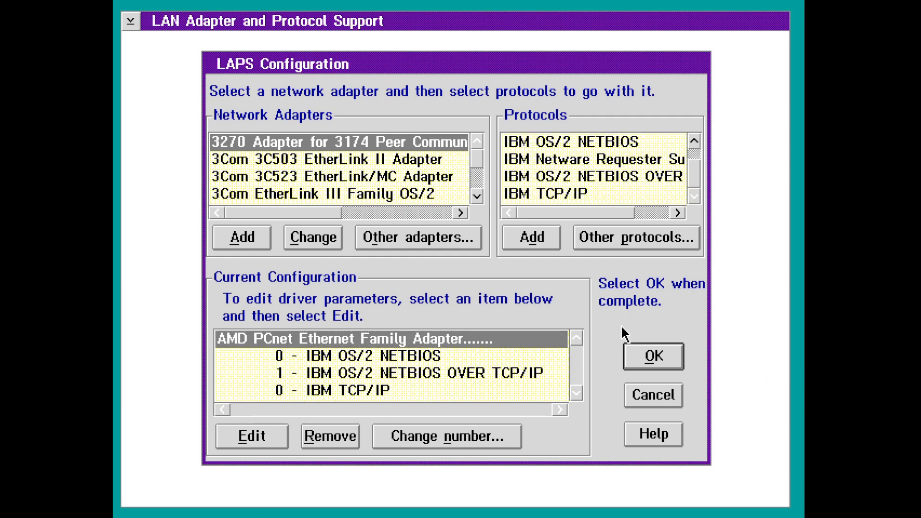
- Review the NETBIOS protocol entries and edit NETBIOS OVER TCP/IP
{"action": "left_click", "coordinate": [406, 380]}
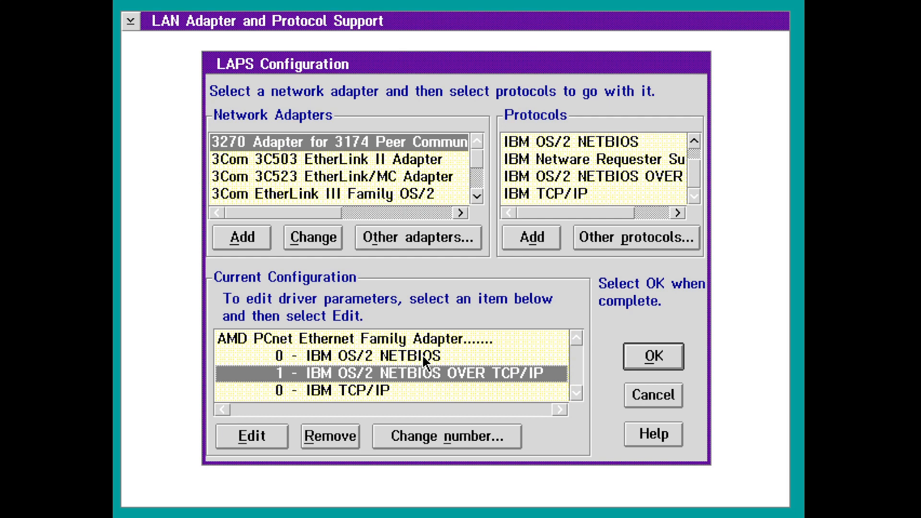
{"action": "left_click", "coordinate": [422, 355]}
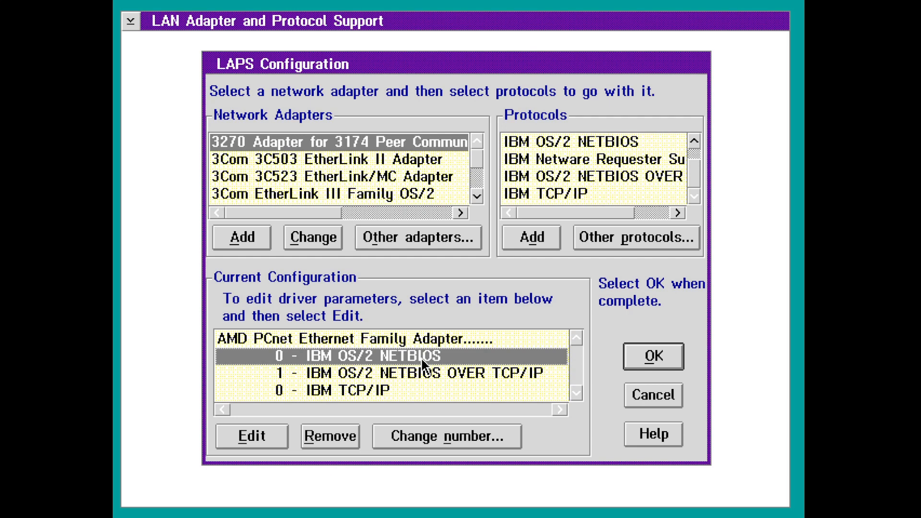
{"action": "left_click", "coordinate": [422, 373]}
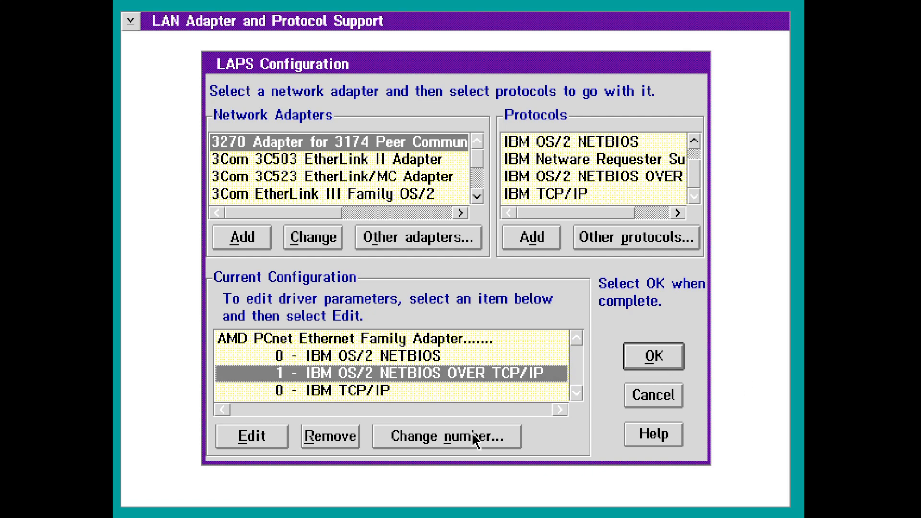
{"action": "left_click", "coordinate": [259, 436]}
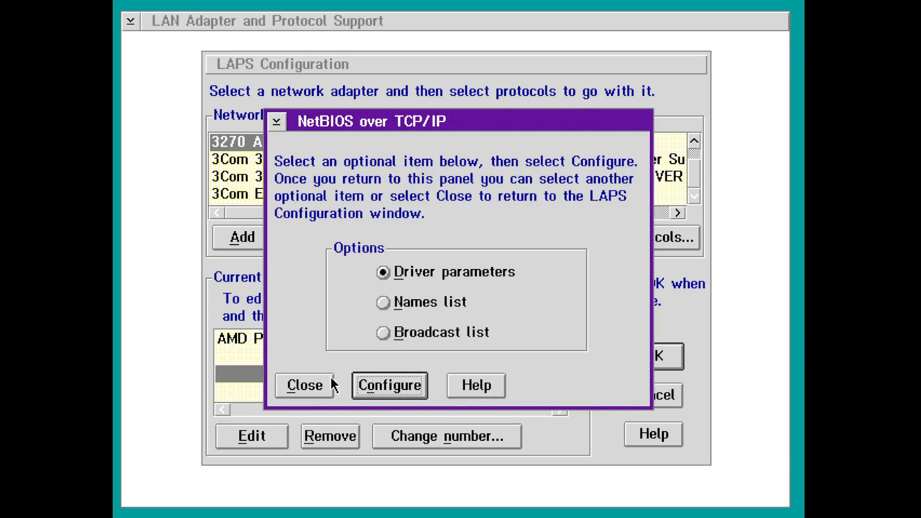
- Review the NetBIOS over TCP/IP driver parameters, cancel, and close its options
{"action": "left_click", "coordinate": [366, 383]}
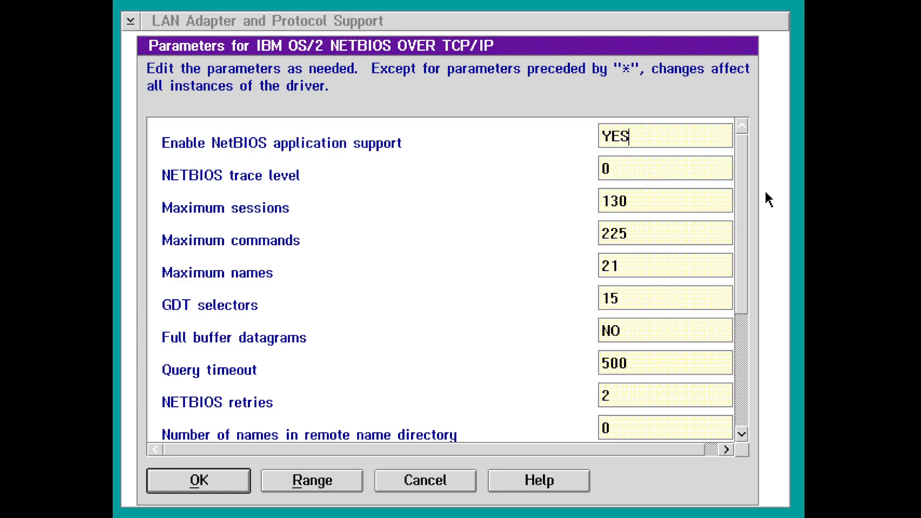
{"action": "scroll", "coordinate": [738, 227], "scroll_direction": "down", "scroll_amount": 1}
{"action": "left_click_drag", "start_coordinate": [737, 221], "coordinate": [741, 199]}
{"action": "left_click", "coordinate": [434, 487]}
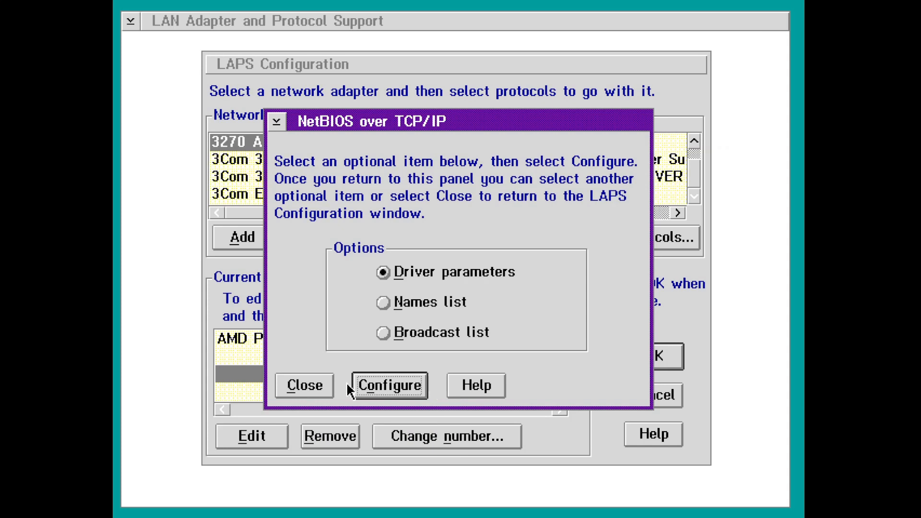
{"action": "left_click", "coordinate": [310, 388]}
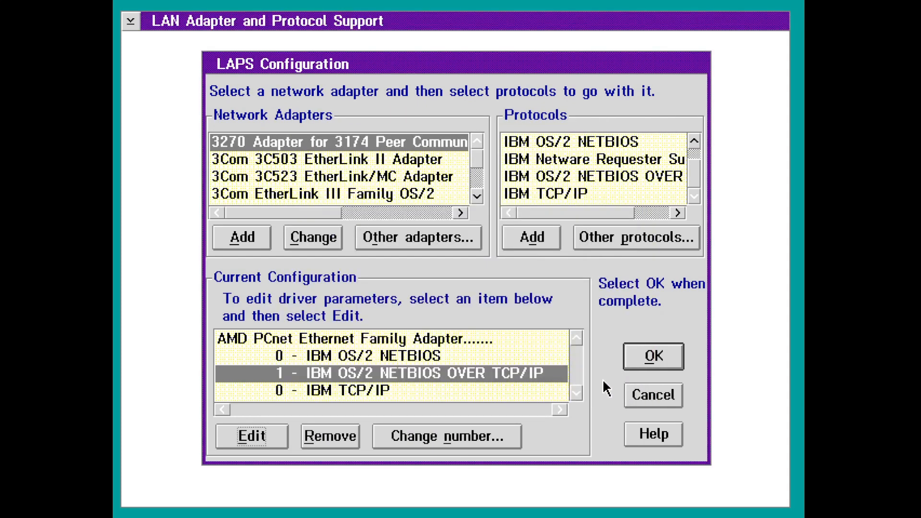
- Select IBM TCP/IP, close LAPS Configuration, and exit MPTS
{"action": "left_click", "coordinate": [448, 389]}
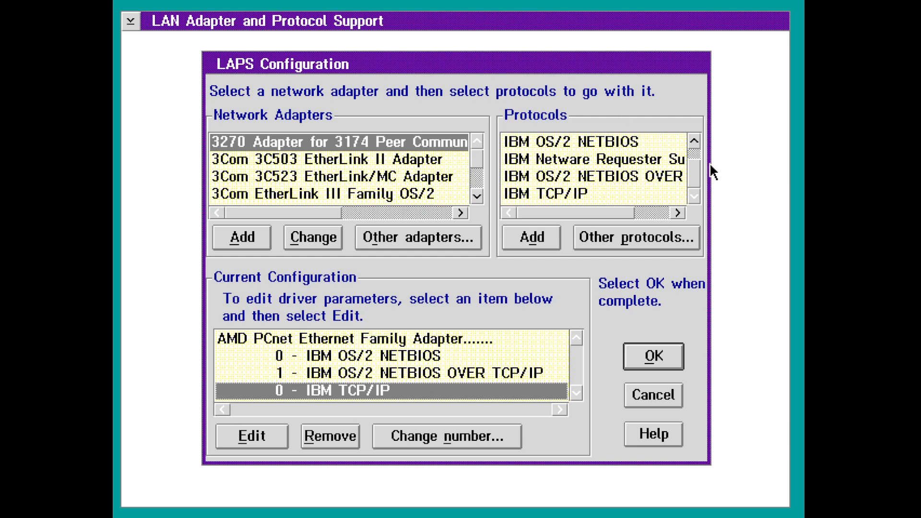
{"action": "left_click", "coordinate": [694, 141]}
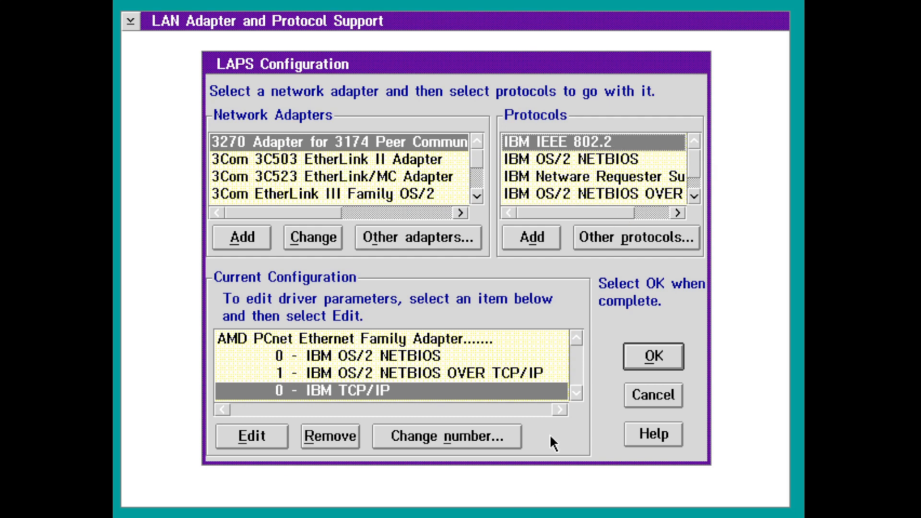
{"action": "left_click", "coordinate": [654, 395]}
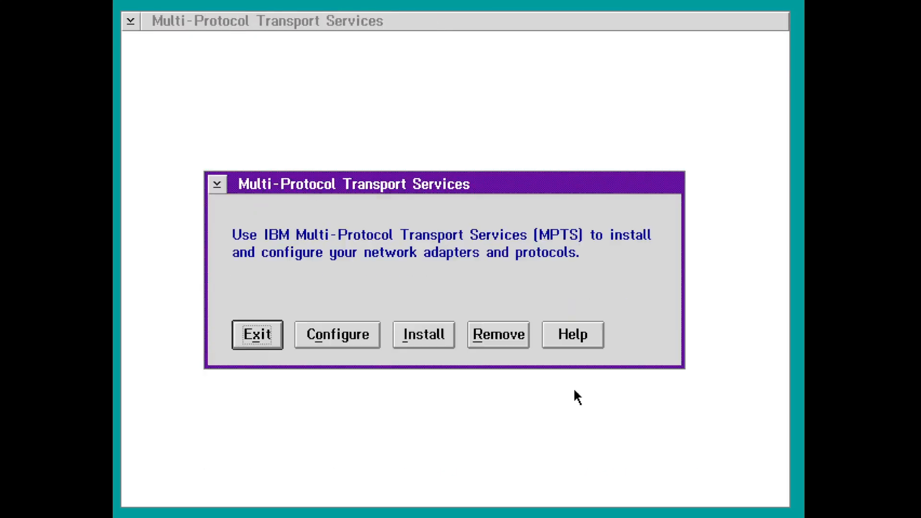
{"action": "left_click", "coordinate": [262, 344]}
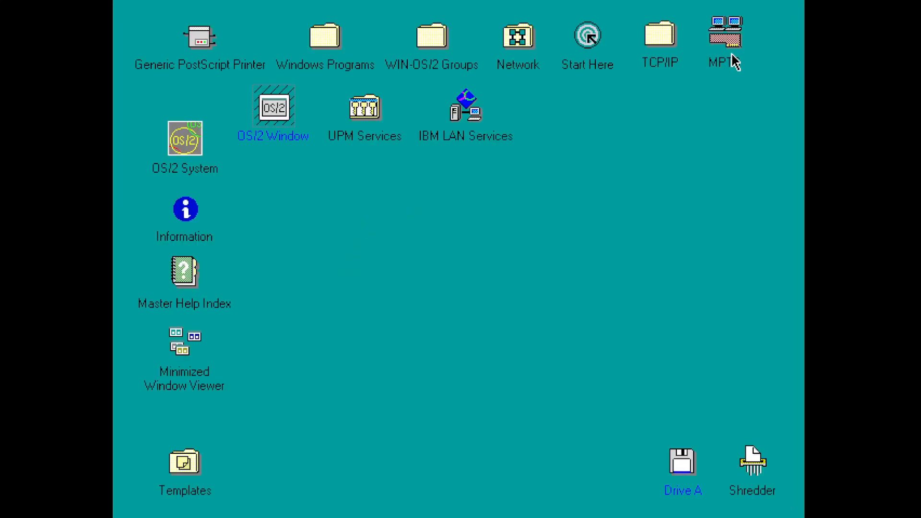
- Start Program Manager from the Windows Programs folder
{"action": "double_click", "coordinate": [335, 36]}
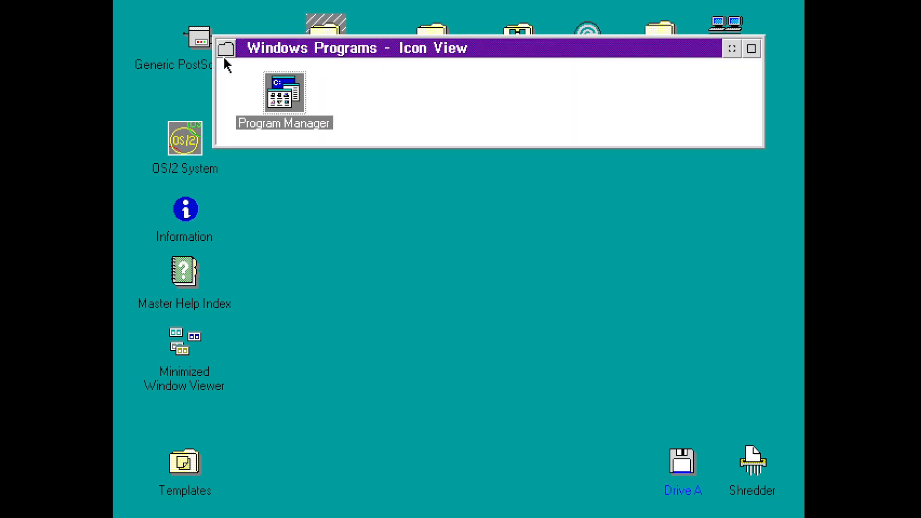
{"action": "double_click", "coordinate": [293, 84]}
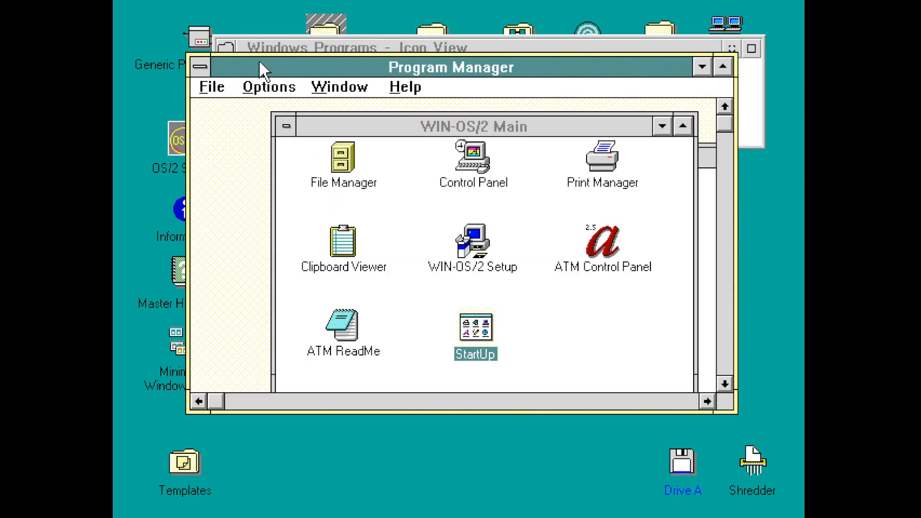
{"action": "left_click_drag", "start_coordinate": [725, 125], "coordinate": [730, 232]}
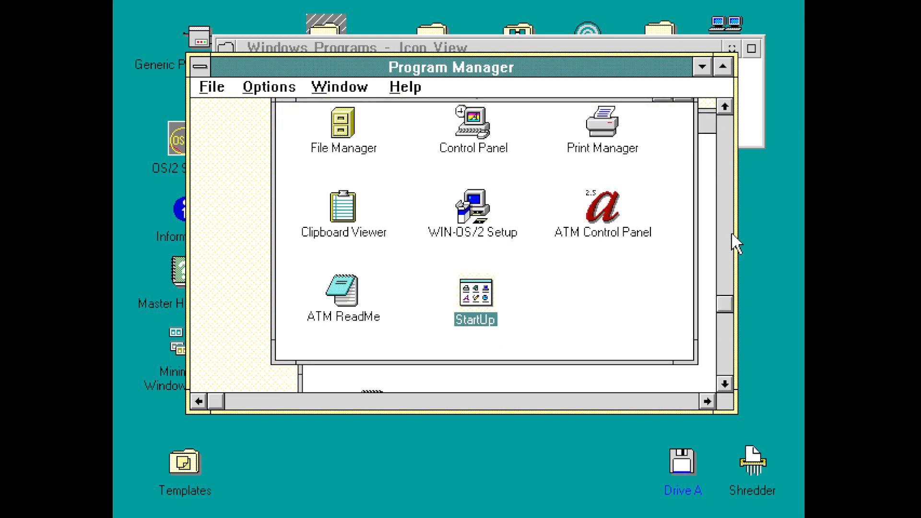
{"action": "left_click", "coordinate": [728, 241]}
{"action": "left_click", "coordinate": [727, 240]}
{"action": "left_click", "coordinate": [726, 239]}
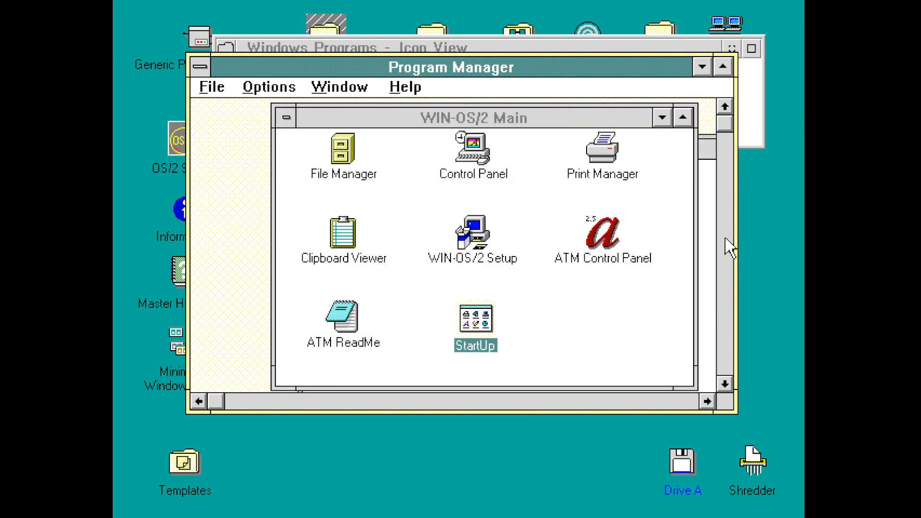
{"action": "left_click", "coordinate": [724, 243]}
{"action": "left_click", "coordinate": [726, 191]}
- View Program Manager's Help > About version information, then exit WIN-OS/2
{"action": "left_click", "coordinate": [430, 86]}
{"action": "left_click", "coordinate": [423, 182]}
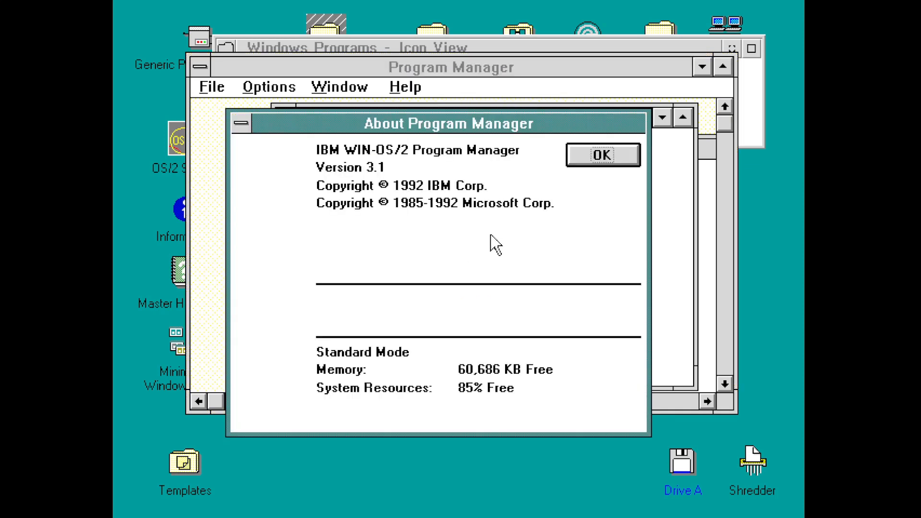
{"action": "key", "text": "Return"}
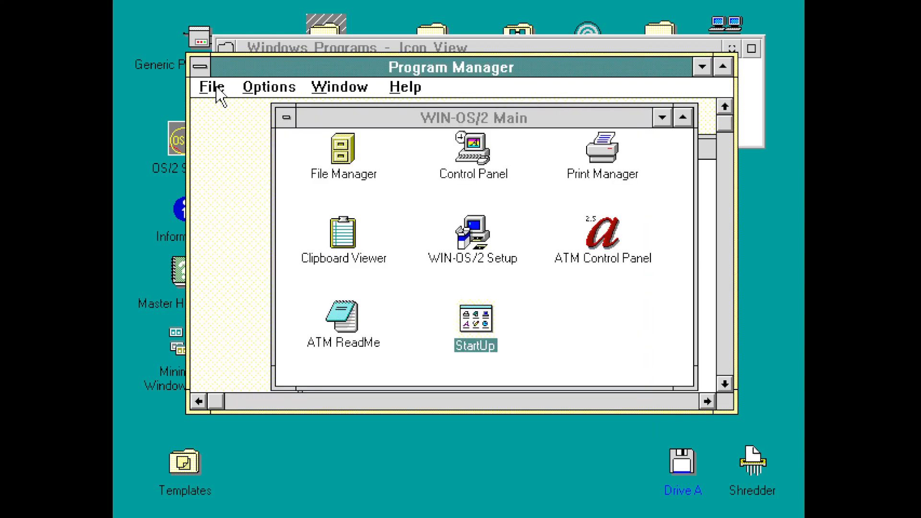
{"action": "double_click", "coordinate": [200, 68]}
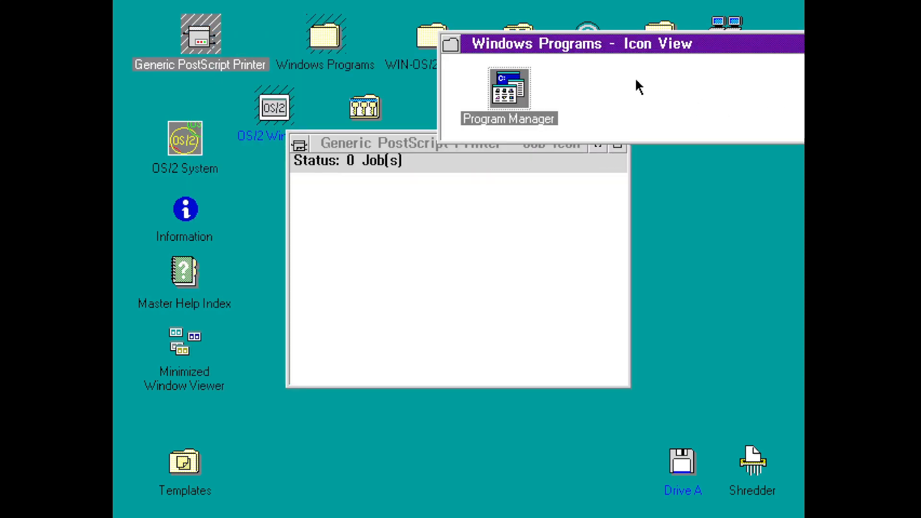
- Close the Windows Programs folder and printer job window, then open an OS/2 command window
{"action": "left_click_drag", "start_coordinate": [579, 43], "coordinate": [200, 112]}
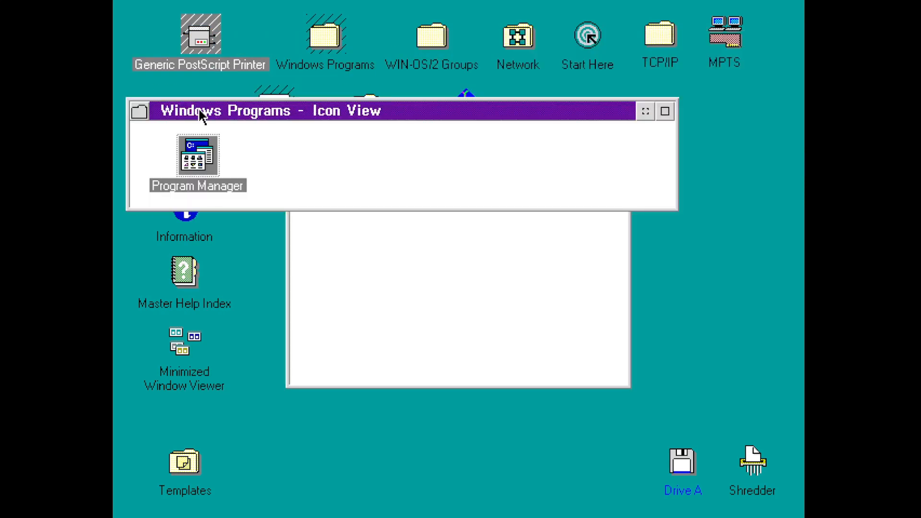
{"action": "double_click", "coordinate": [138, 109]}
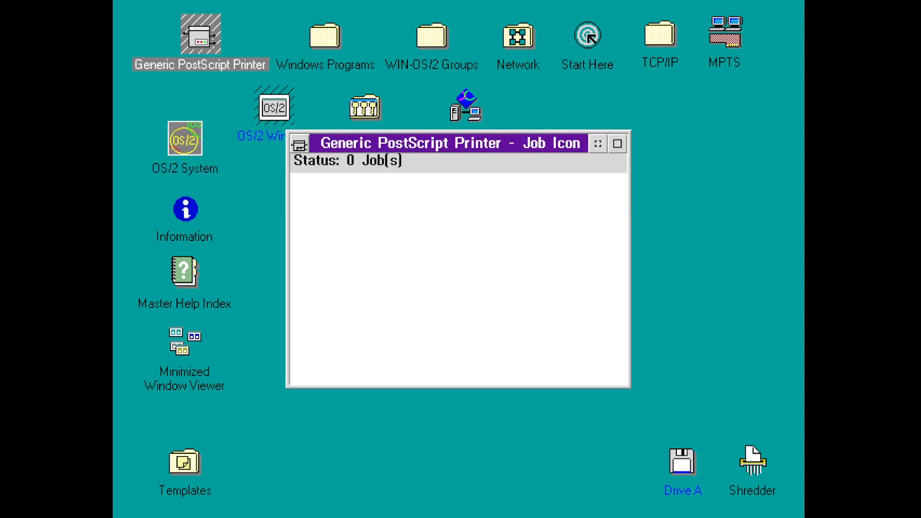
{"action": "double_click", "coordinate": [299, 145]}
{"action": "double_click", "coordinate": [278, 117]}
{"action": "key", "text": "Return"}
{"action": "key", "text": "Return"}
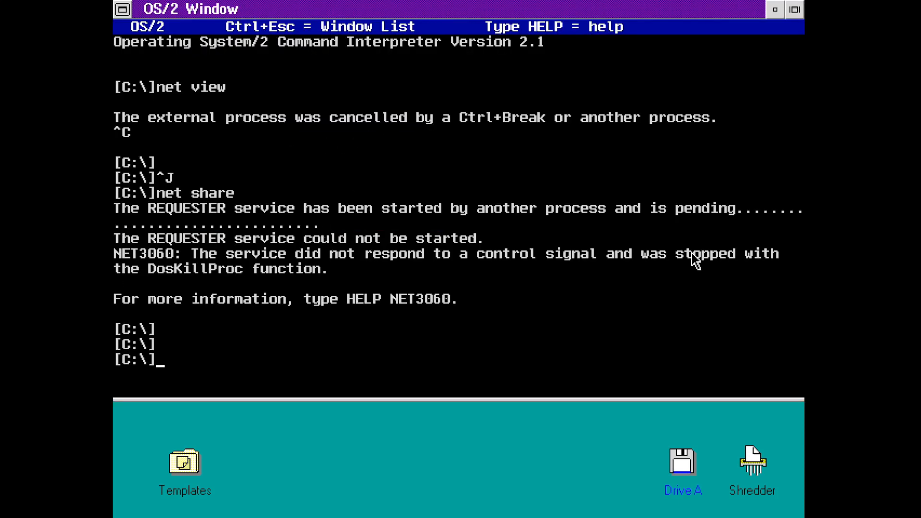
- Query lan0 with 'ifconfig lan0', correcting a stray backslash, then ping 192.168.1.1
{"action": "type", "text": "ifconfig lan0\\"}
{"action": "key", "text": "Return"}
{"action": "key", "text": "Up"}
{"action": "key", "text": "BackSpace"}
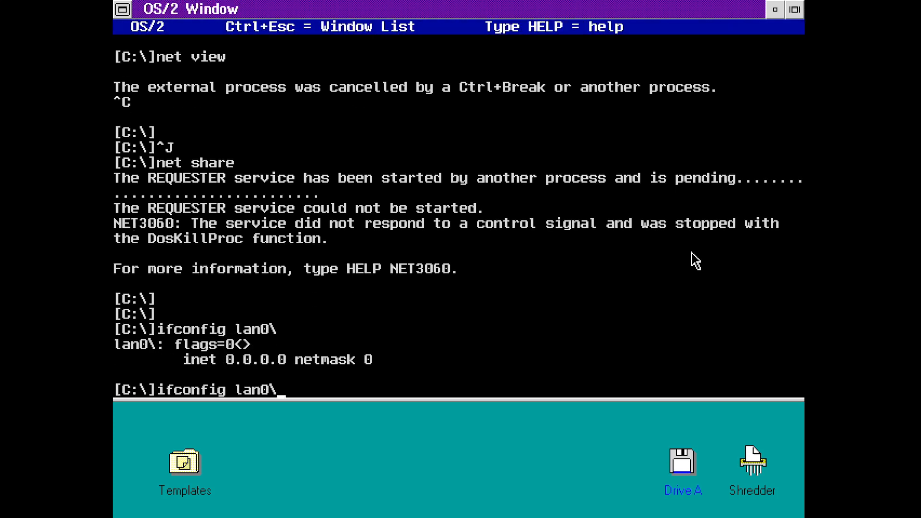
{"action": "key", "text": "Return"}
{"action": "type", "text": "p"}
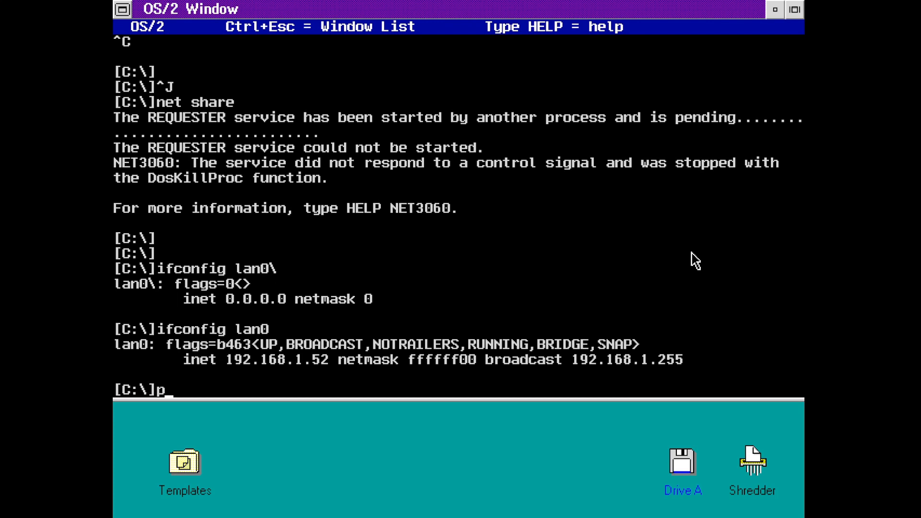
{"action": "type", "text": "ing 192.168.1.1"}
{"action": "key", "text": "Return"}
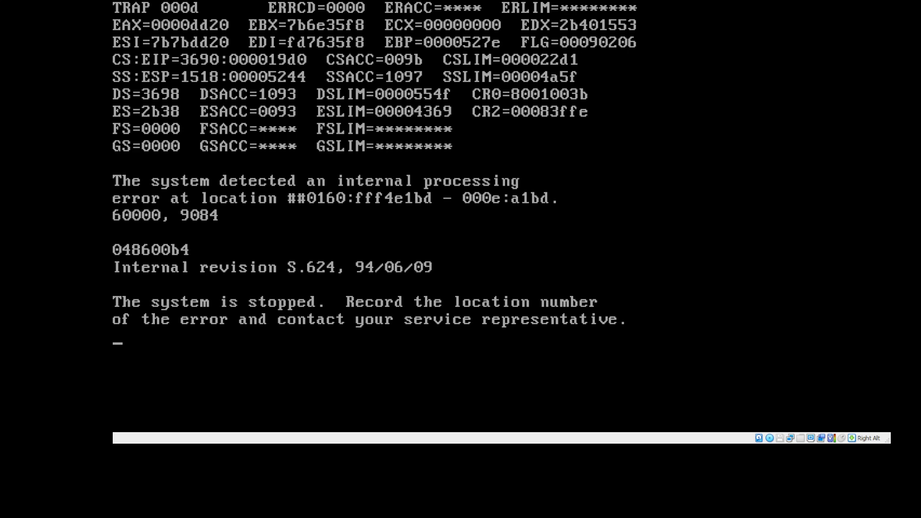
- Pause the crashed virtual machine with Right Alt+P
{"action": "key", "text": "Alt_R+p"}
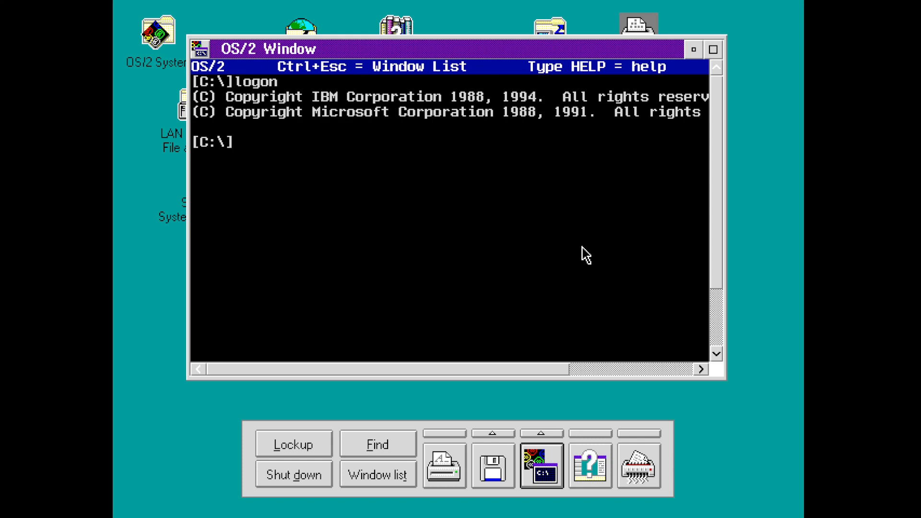
- Check the OS/2 version with 'ver' (3.00), maximize and restore the window, then exit the session
{"action": "type", "text": "ver"}
{"action": "key", "text": "Return"}
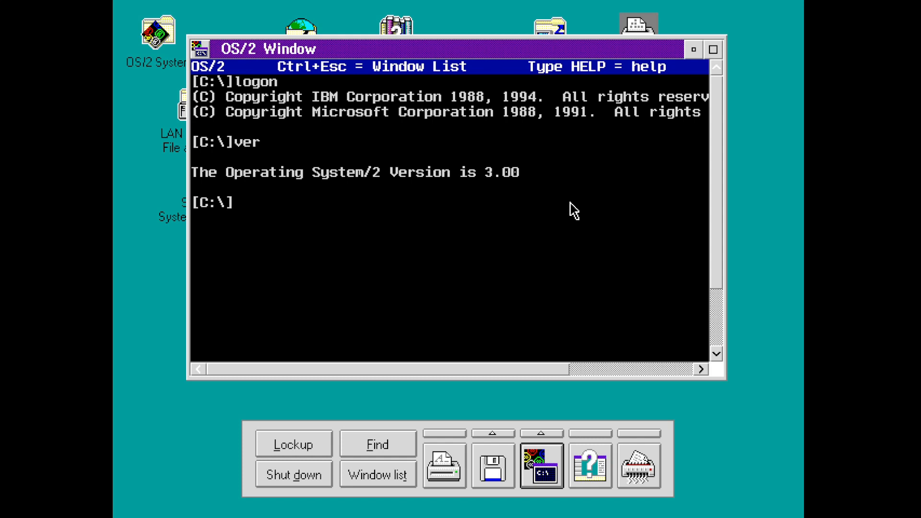
{"action": "left_click", "coordinate": [713, 50]}
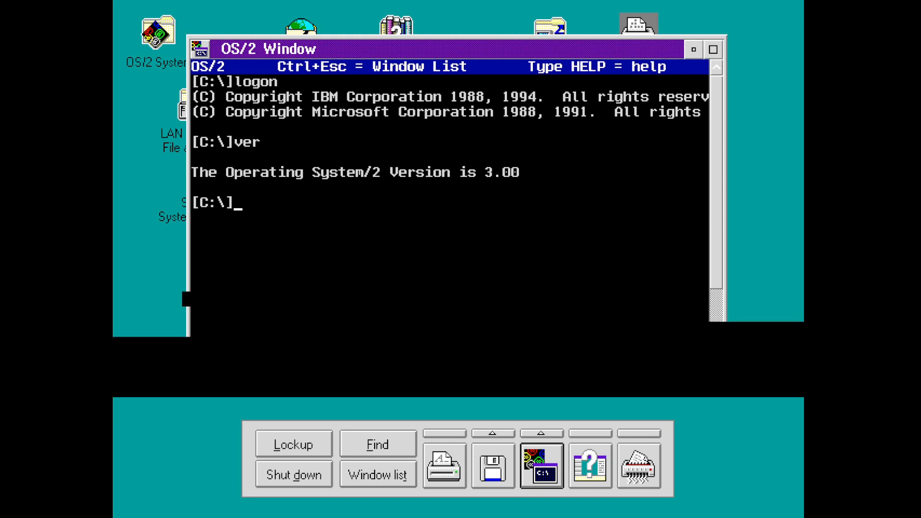
{"action": "left_click", "coordinate": [795, 13]}
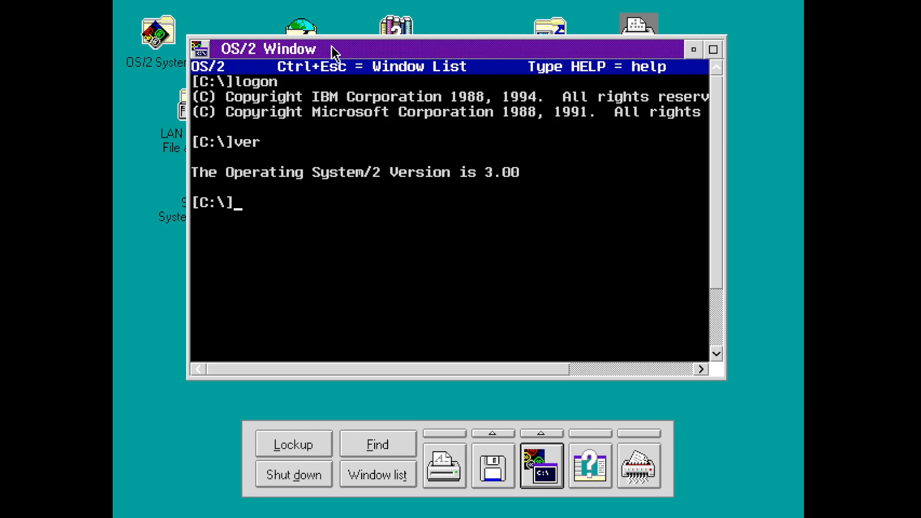
{"action": "type", "text": "exit"}
{"action": "key", "text": "Return"}
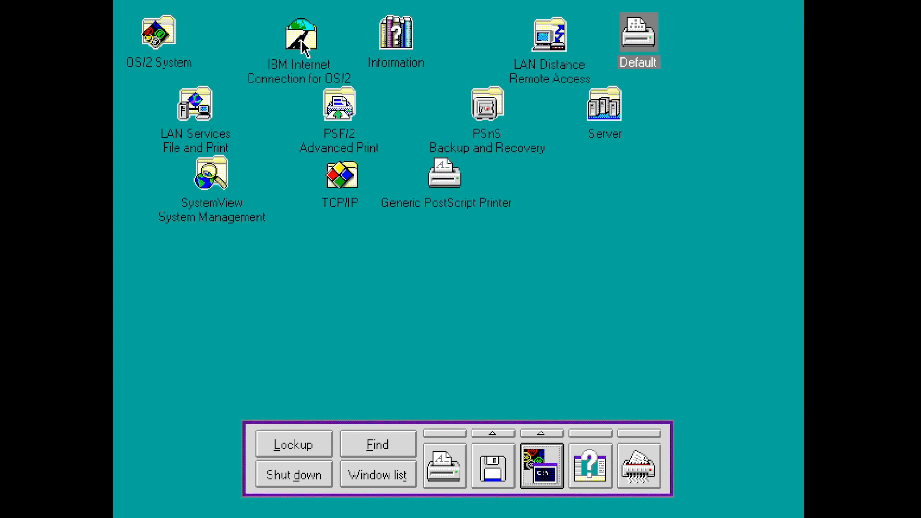
- Open User Account Management from OS/2 System > UPM Services
{"action": "double_click", "coordinate": [158, 33]}
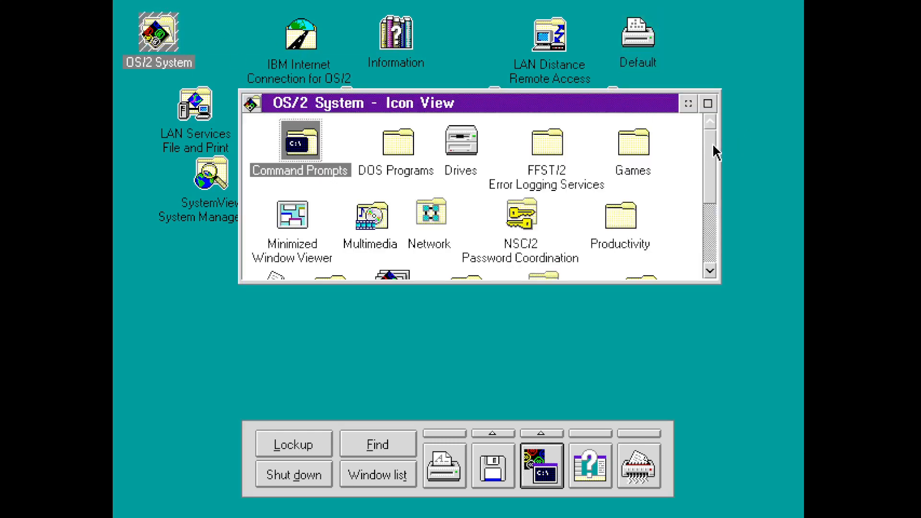
{"action": "left_click_drag", "start_coordinate": [711, 148], "coordinate": [700, 207]}
{"action": "double_click", "coordinate": [542, 174]}
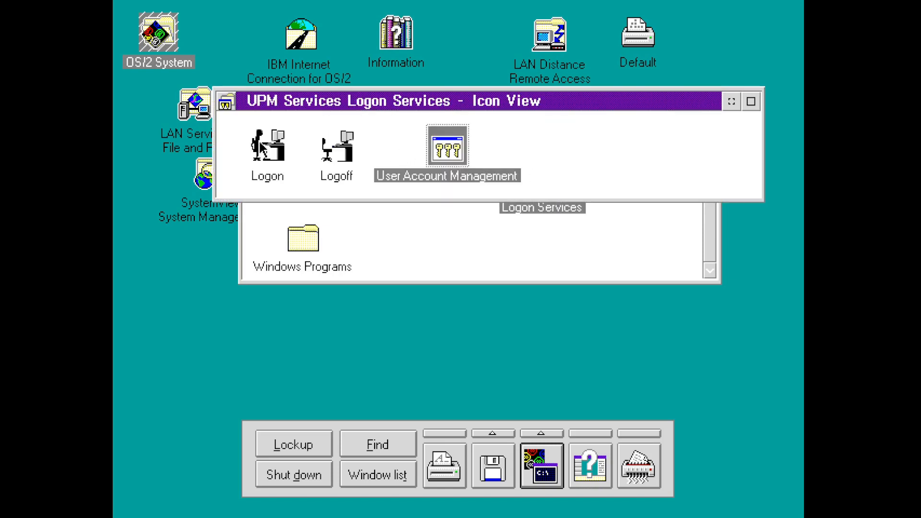
{"action": "double_click", "coordinate": [456, 145]}
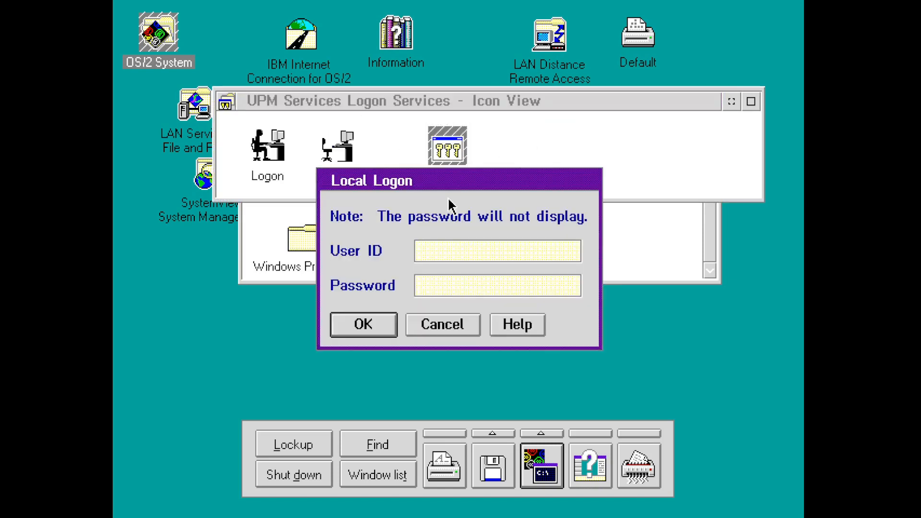
- Attempt a local logon as ADMIN, dismiss the failure message, and close UPM Services
{"action": "type", "text": "ADMIN"}
{"action": "key", "text": "Tab"}
{"action": "key", "text": "Return"}
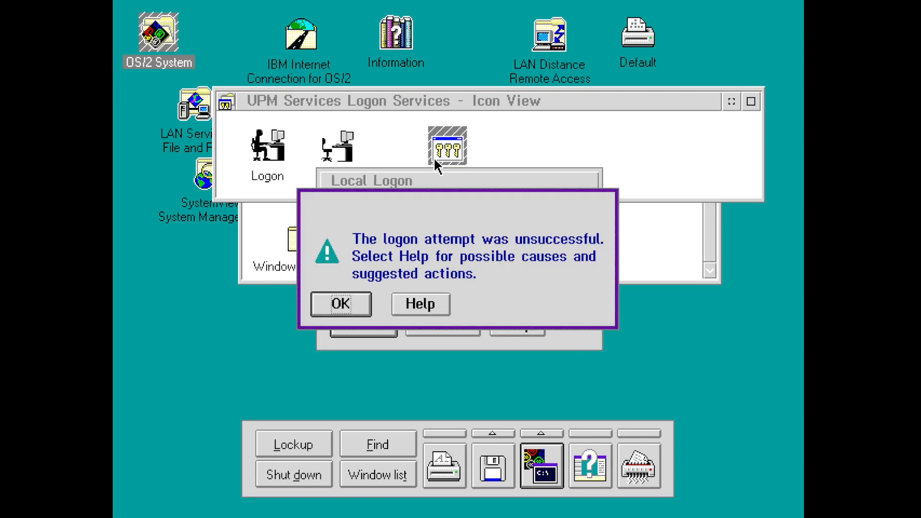
{"action": "key", "text": "Return"}
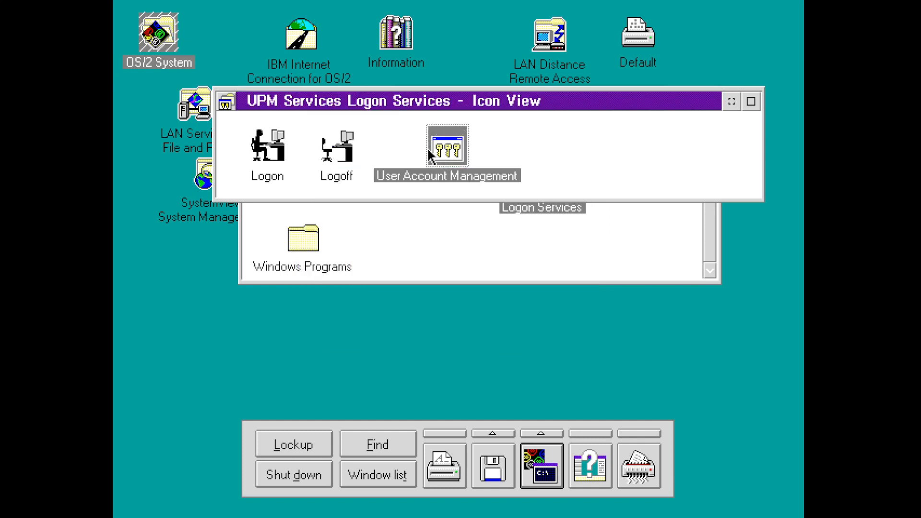
{"action": "double_click", "coordinate": [226, 104]}
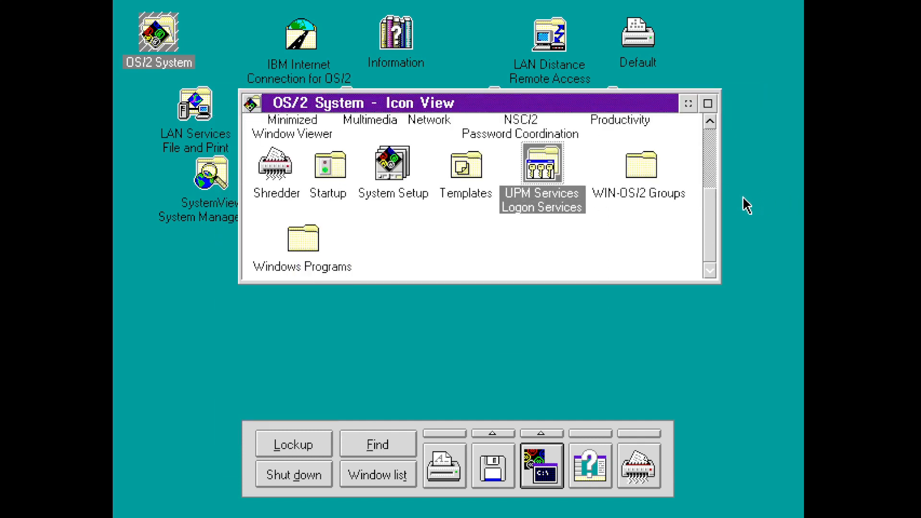
{"action": "left_click_drag", "start_coordinate": [711, 194], "coordinate": [710, 156]}
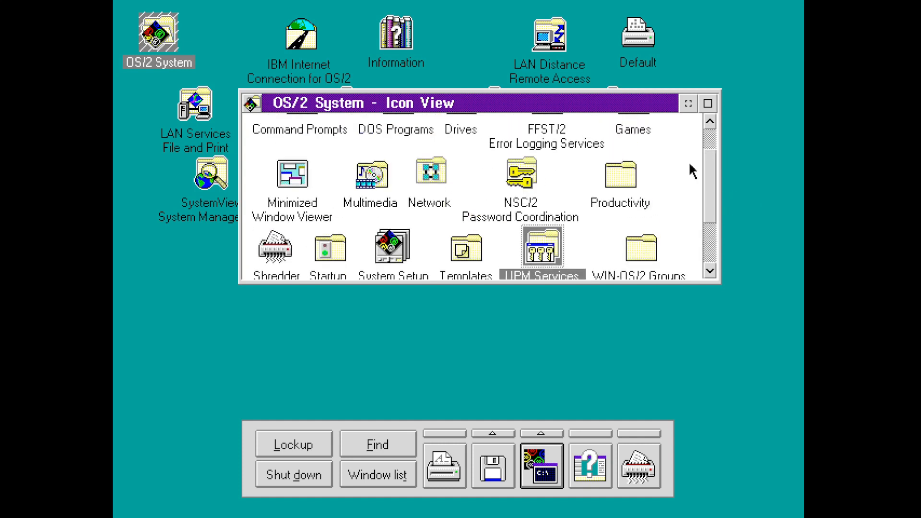
- Open the NSC/2 folder and read the Using Network SignON Coordinator/2 help topic
{"action": "double_click", "coordinate": [508, 174]}
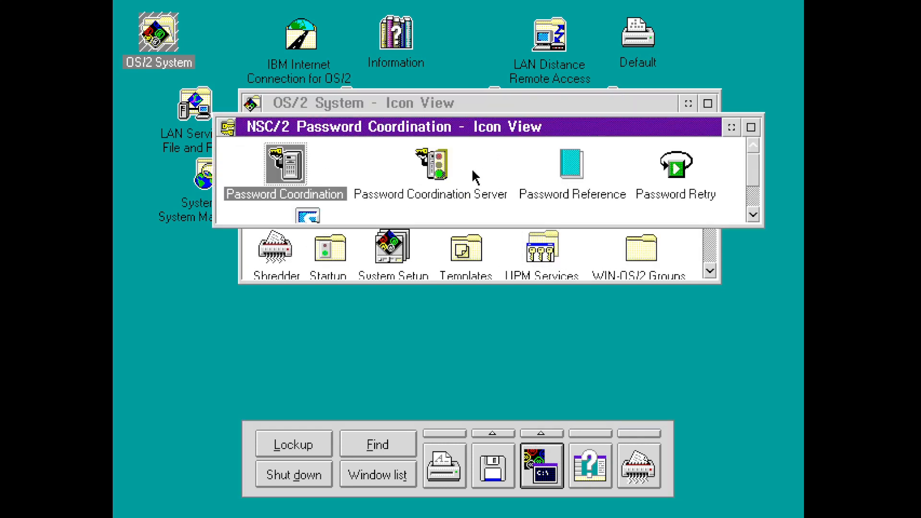
{"action": "mouse_move", "coordinate": [753, 171]}
{"action": "left_mouse_down"}
{"action": "mouse_move", "coordinate": [753, 199]}
{"action": "mouse_move", "coordinate": [750, 161]}
{"action": "left_mouse_up"}
{"action": "double_click", "coordinate": [565, 166]}
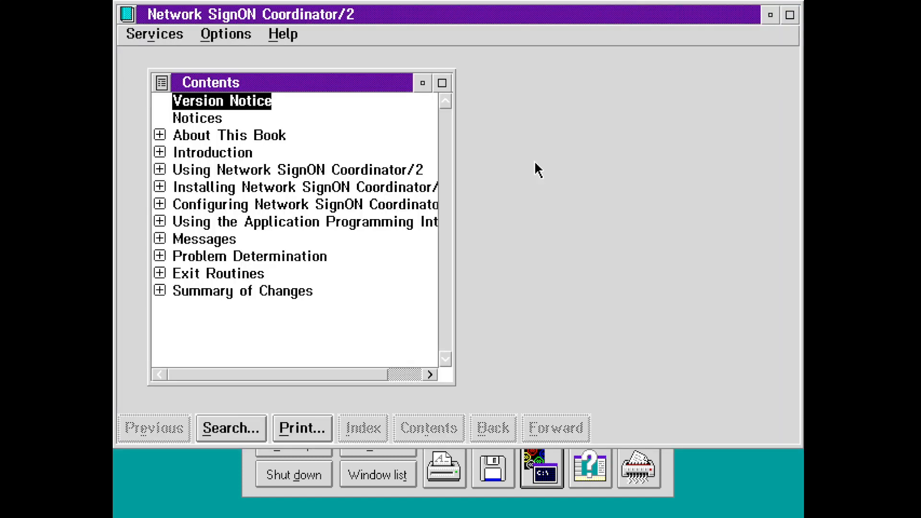
{"action": "double_click", "coordinate": [335, 168]}
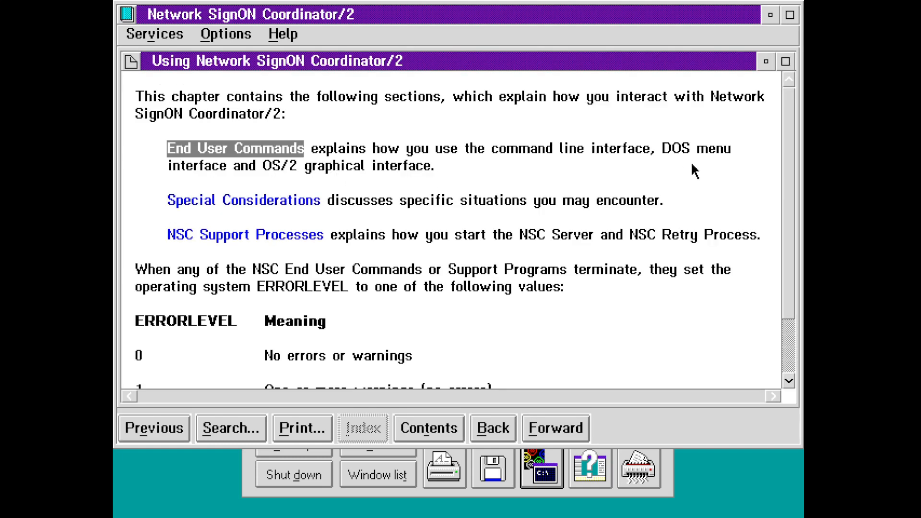
{"action": "mouse_move", "coordinate": [789, 150]}
{"action": "left_mouse_down"}
{"action": "mouse_move", "coordinate": [781, 218]}
{"action": "mouse_move", "coordinate": [783, 146]}
{"action": "left_mouse_up"}
{"action": "double_click", "coordinate": [135, 21]}
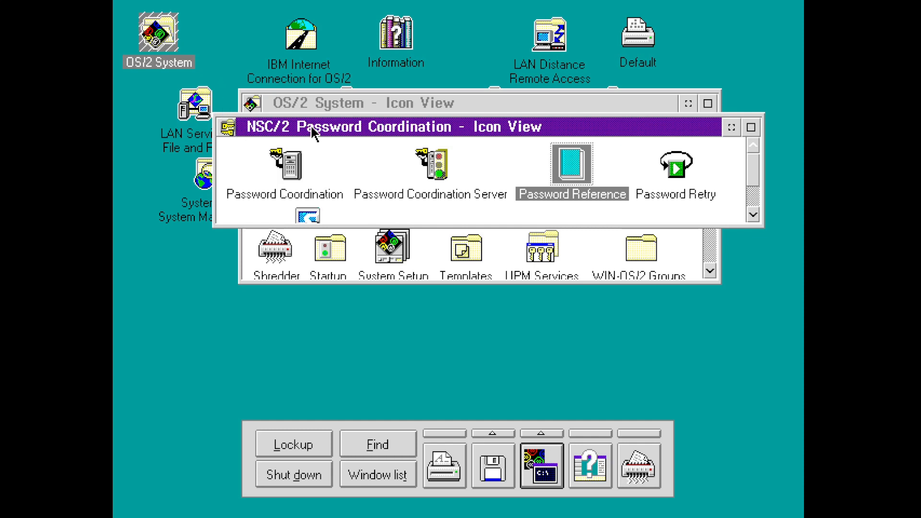
- Start Password Coordination, dismiss the product notice, and enter user ID ADM
{"action": "left_click_drag", "start_coordinate": [311, 126], "coordinate": [294, 124]}
{"action": "double_click", "coordinate": [283, 156]}
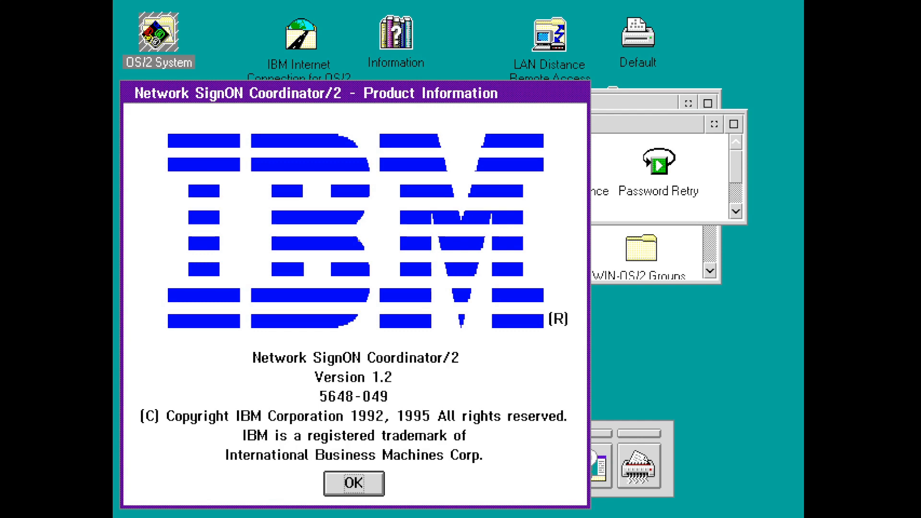
{"action": "left_click", "coordinate": [325, 495]}
{"action": "type", "text": "ADM"}
{"action": "key", "text": "Return"}
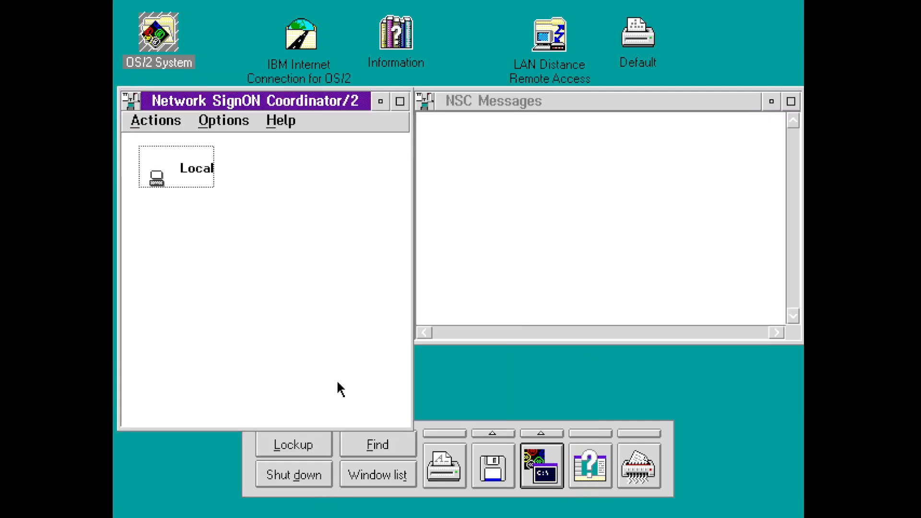
- Browse the coordinator's Actions, Options and Help menus, then close the Network SignOn Coordinator window
{"action": "left_click", "coordinate": [156, 121]}
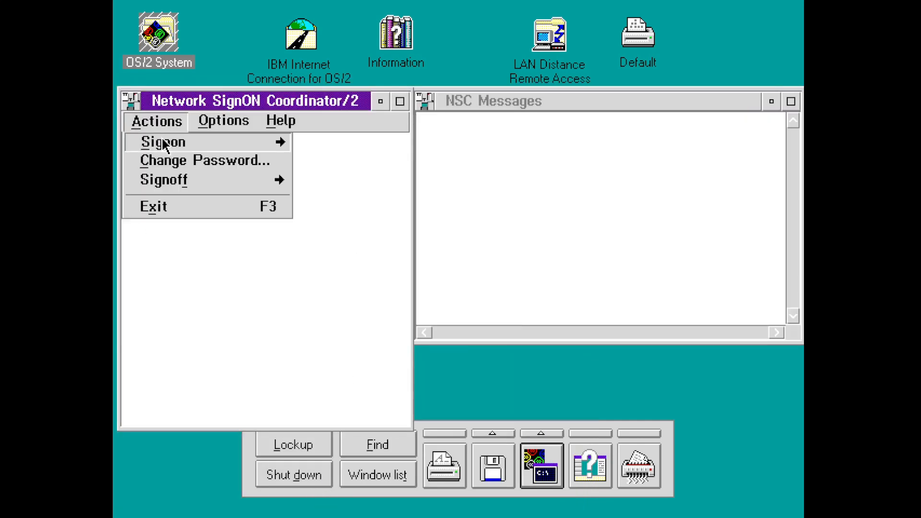
{"action": "left_click", "coordinate": [163, 140]}
{"action": "left_click", "coordinate": [196, 162]}
{"action": "key", "text": "Escape"}
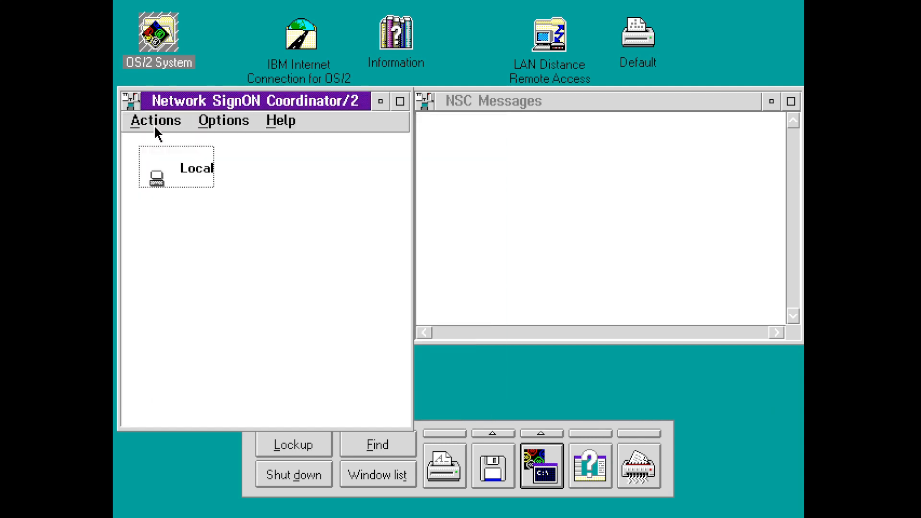
{"action": "left_click", "coordinate": [155, 122]}
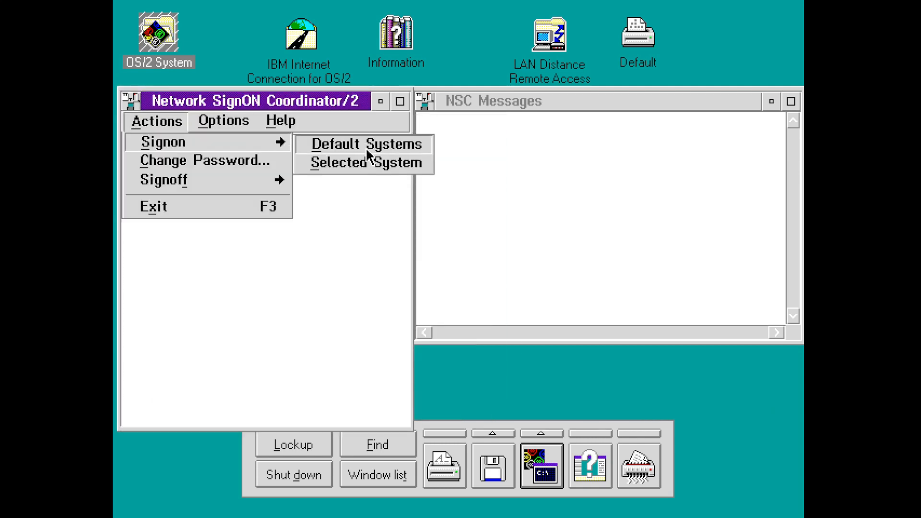
{"action": "left_click", "coordinate": [235, 123]}
{"action": "left_click", "coordinate": [263, 120]}
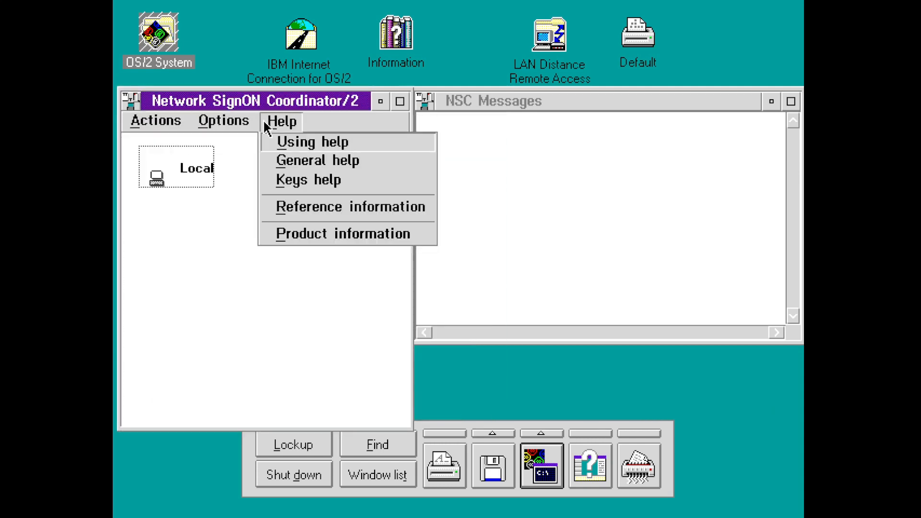
{"action": "left_click", "coordinate": [170, 121]}
{"action": "left_click", "coordinate": [274, 254]}
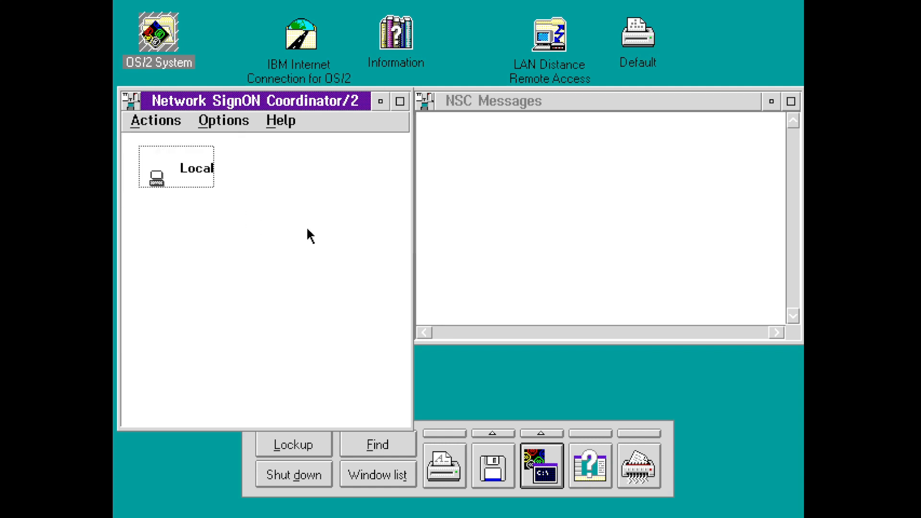
{"action": "double_click", "coordinate": [132, 104]}
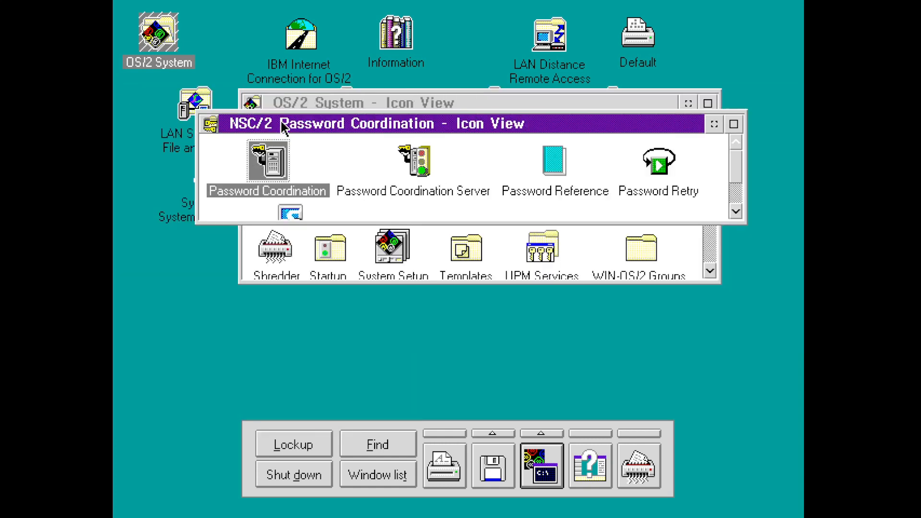
- Close the NSC/2 Password Coordination and OS/2 System folders
{"action": "double_click", "coordinate": [211, 125]}
{"action": "left_click_drag", "start_coordinate": [321, 103], "coordinate": [323, 142]}
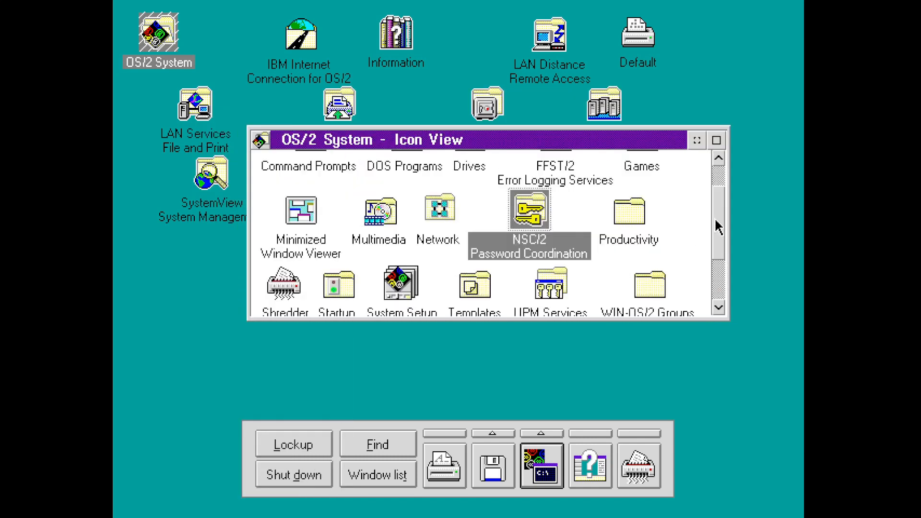
{"action": "left_click_drag", "start_coordinate": [719, 223], "coordinate": [685, 150]}
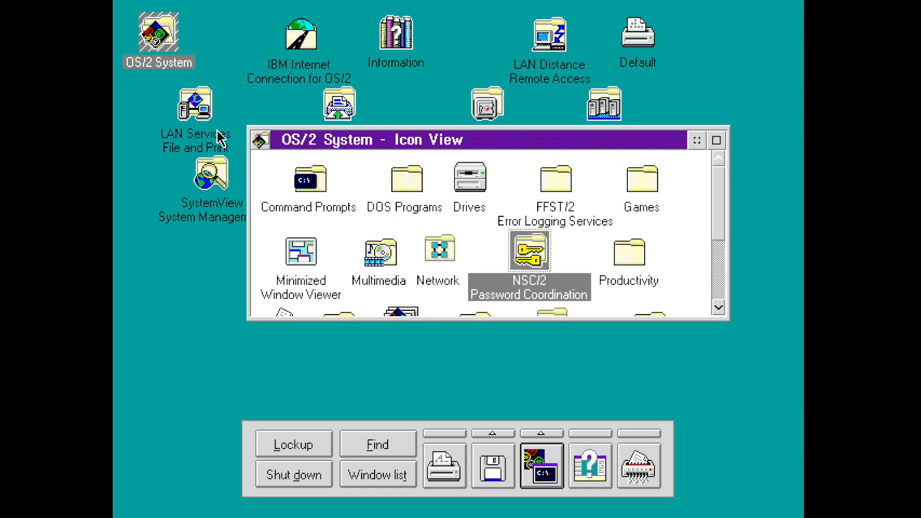
{"action": "double_click", "coordinate": [260, 140]}
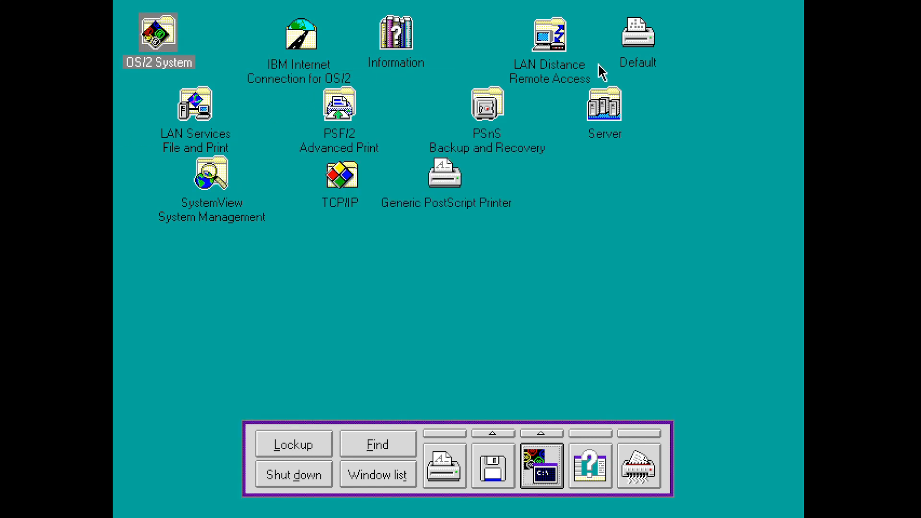
- Open and close the LAN Distance Remote Access and Server folders, then open LAN Services File and Print
{"action": "double_click", "coordinate": [549, 36]}
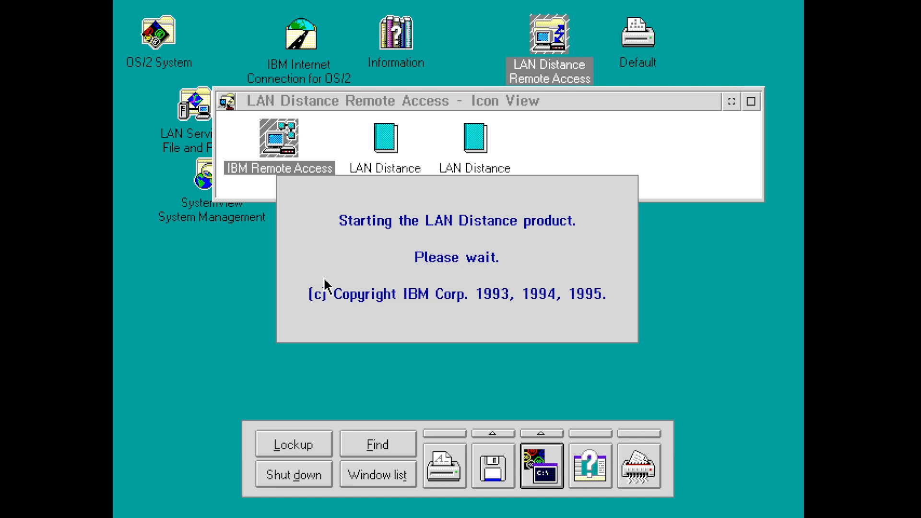
{"action": "left_click", "coordinate": [588, 118]}
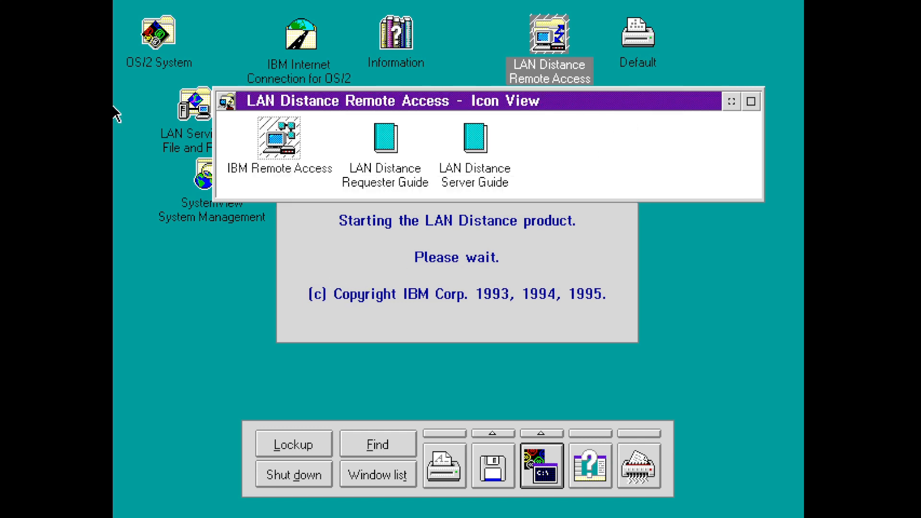
{"action": "double_click", "coordinate": [232, 103]}
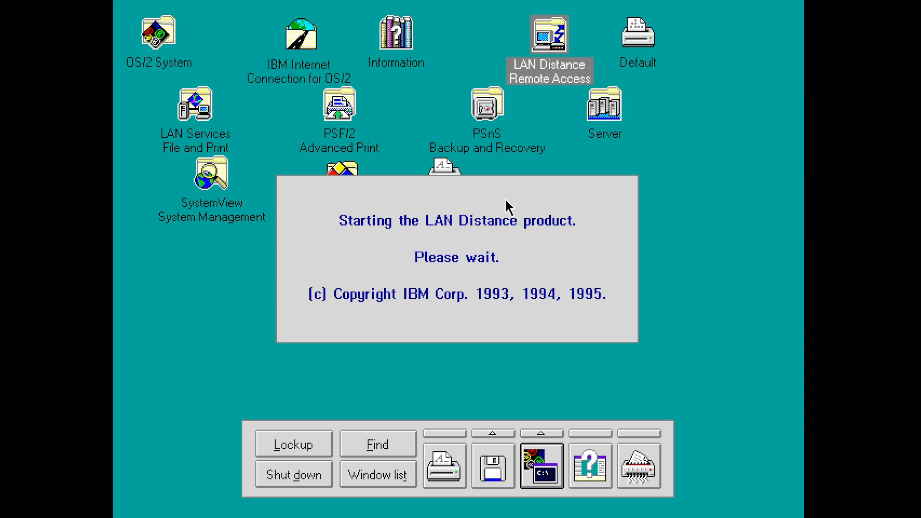
{"action": "double_click", "coordinate": [609, 120]}
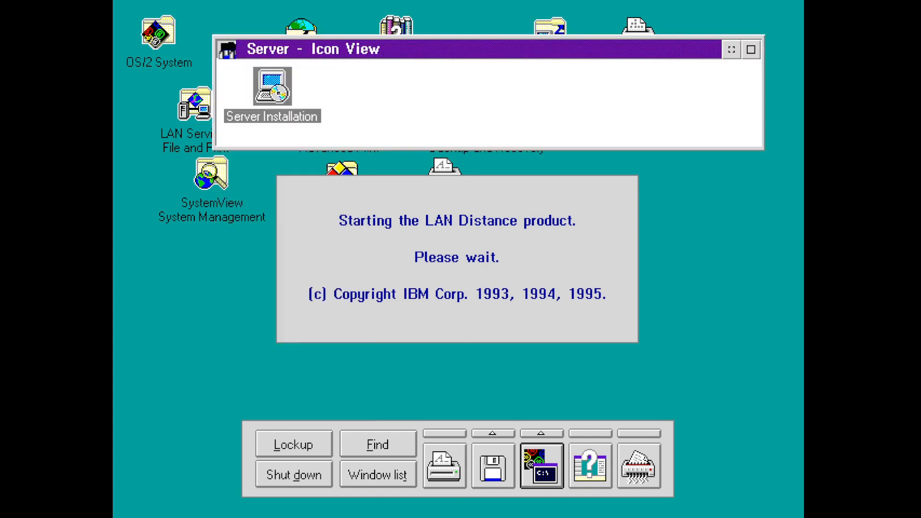
{"action": "double_click", "coordinate": [227, 48]}
{"action": "double_click", "coordinate": [206, 97]}
{"action": "left_click_drag", "start_coordinate": [342, 158], "coordinate": [300, 29]}
- Launch Adapters and Protocol Services and proceed past the MPTS logo
{"action": "left_click", "coordinate": [382, 87]}
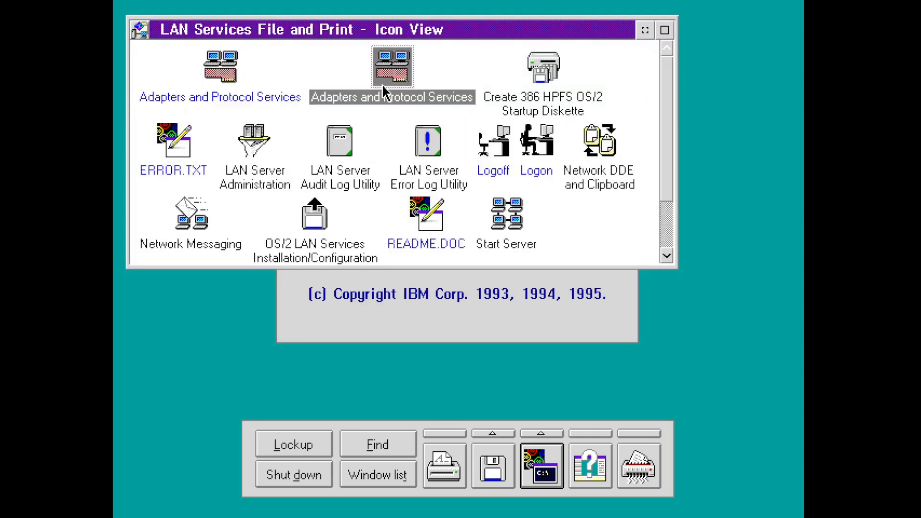
{"action": "left_click", "coordinate": [321, 70]}
{"action": "left_click", "coordinate": [398, 66]}
{"action": "left_click", "coordinate": [211, 64]}
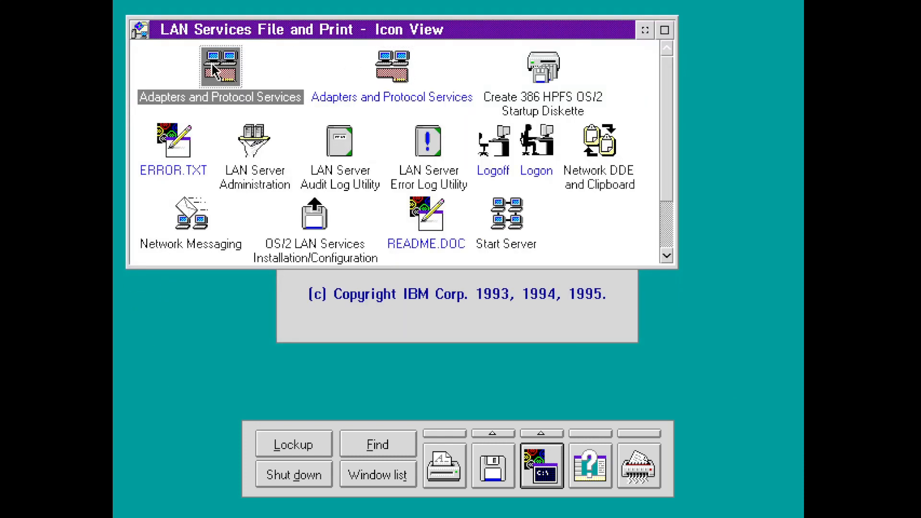
{"action": "double_click", "coordinate": [219, 68]}
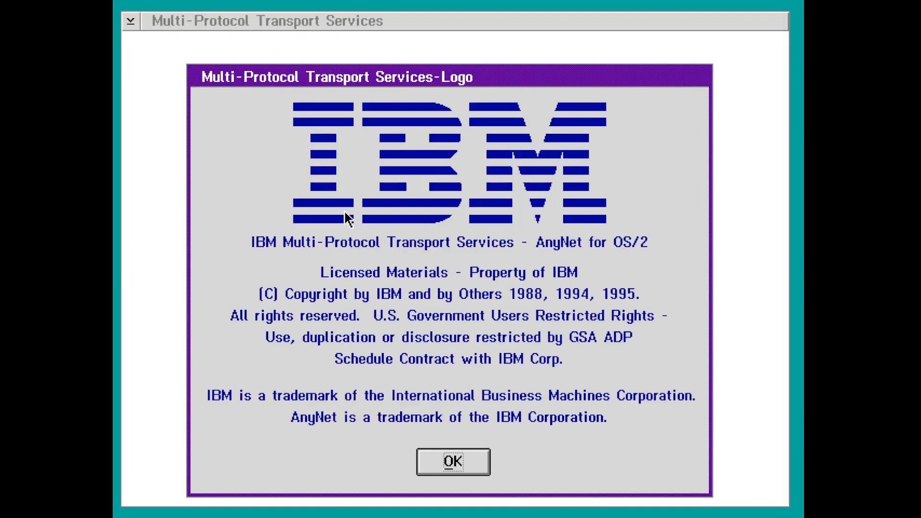
{"action": "key", "text": "Return"}
{"action": "key", "text": "Return"}
{"action": "key", "text": "Return"}
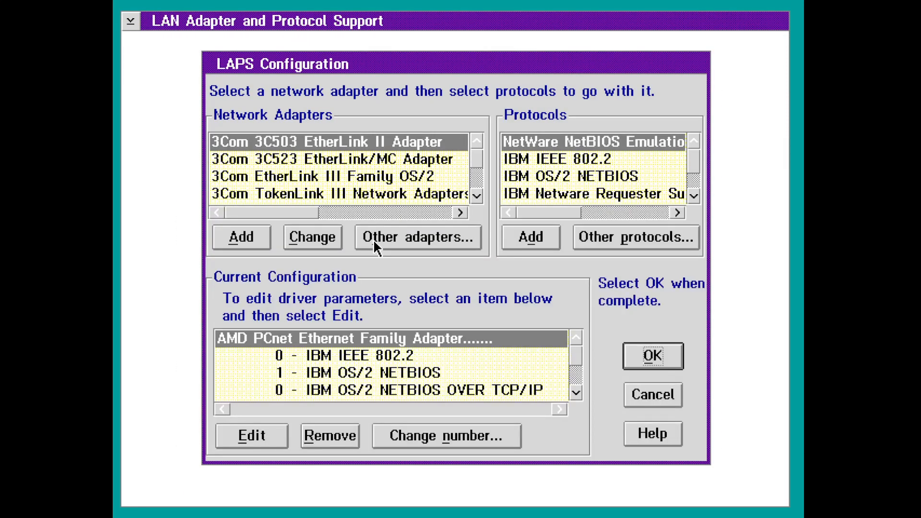
- Inspect the IEEE 802.2, OS/2 NETBIOS and NETBIOS over TCP/IP protocol entries
{"action": "left_click", "coordinate": [545, 360]}
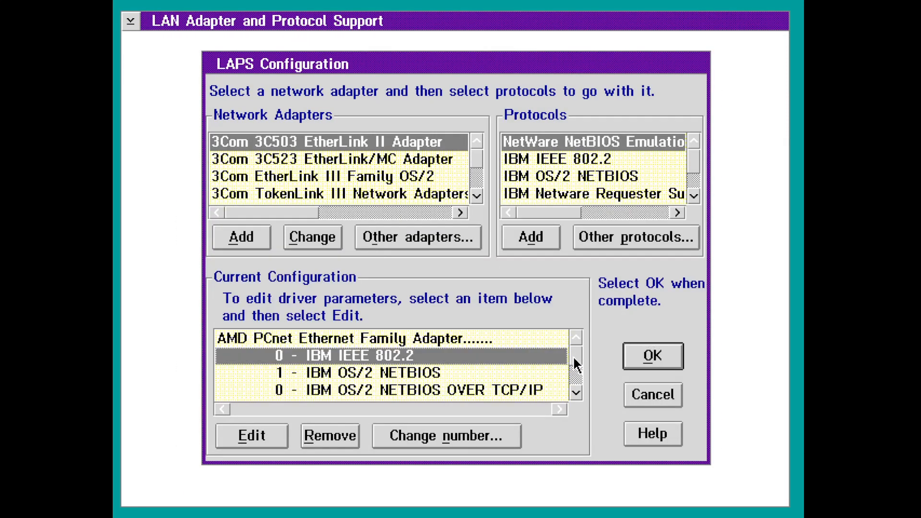
{"action": "left_click_drag", "start_coordinate": [574, 355], "coordinate": [574, 367]}
{"action": "left_click", "coordinate": [532, 357]}
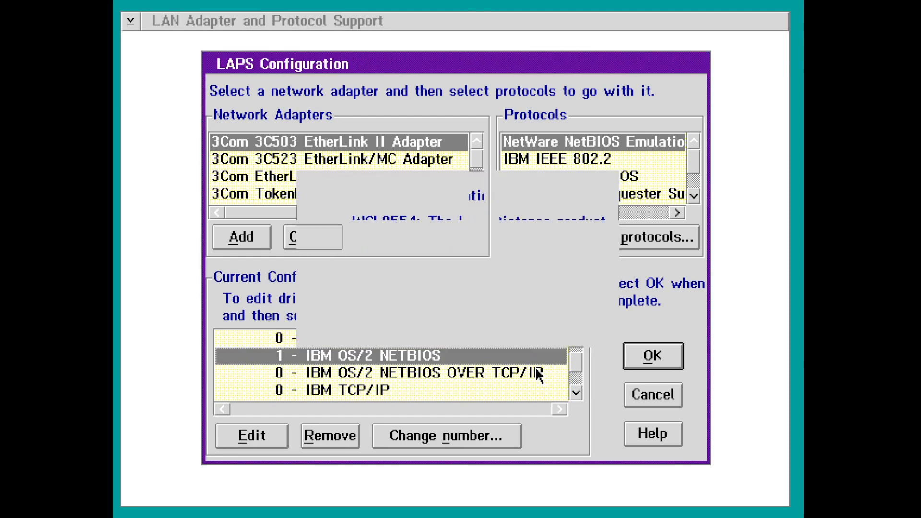
{"action": "left_click", "coordinate": [531, 373]}
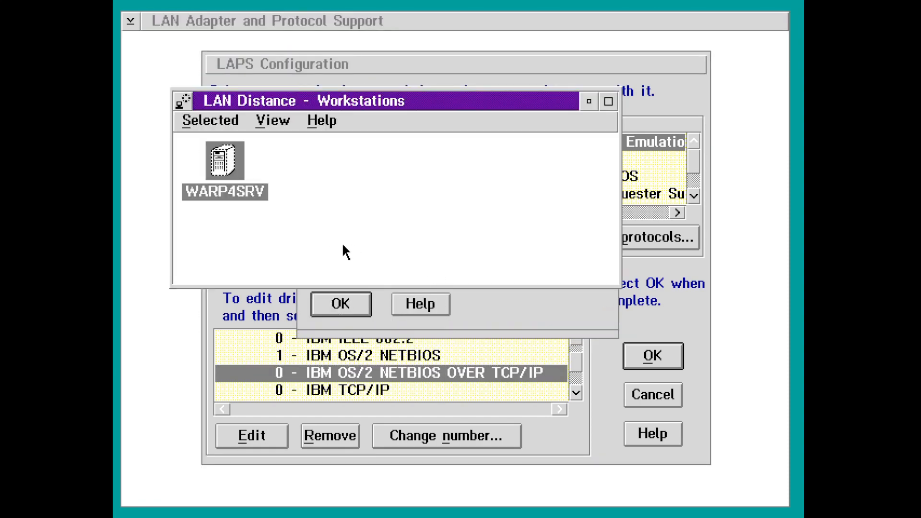
- Acknowledge the LAN Distance error notices, keep LAN Distance running, and minimize its Workstations window
{"action": "left_click", "coordinate": [475, 313]}
{"action": "left_click", "coordinate": [328, 304]}
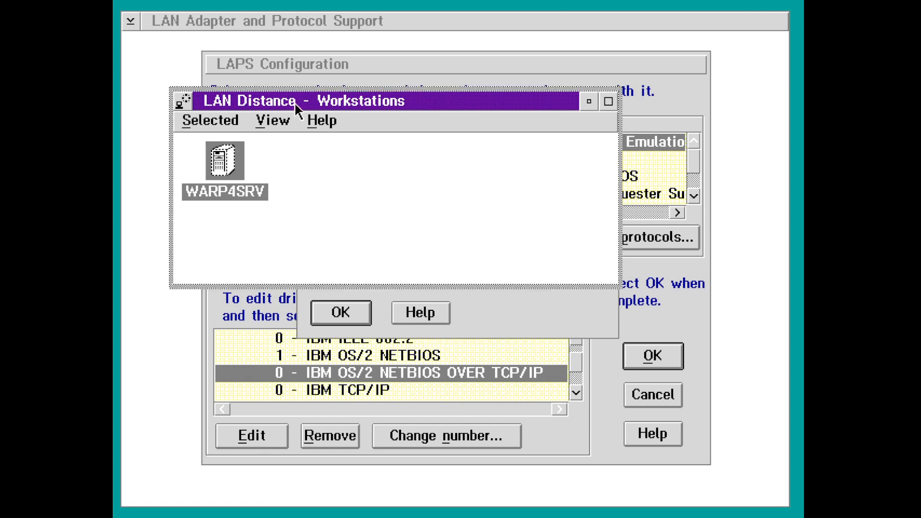
{"action": "left_click_drag", "start_coordinate": [295, 103], "coordinate": [433, 361]}
{"action": "left_click", "coordinate": [330, 318]}
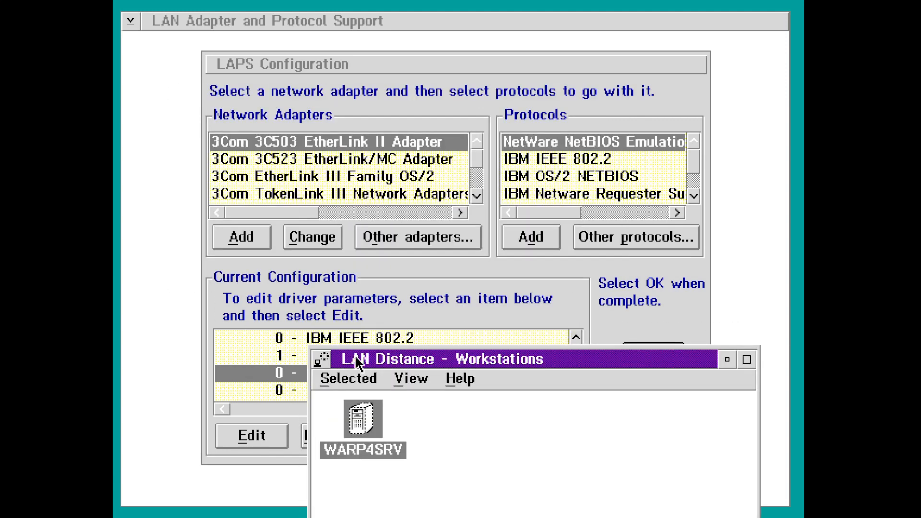
{"action": "left_click_drag", "start_coordinate": [356, 358], "coordinate": [356, 253]}
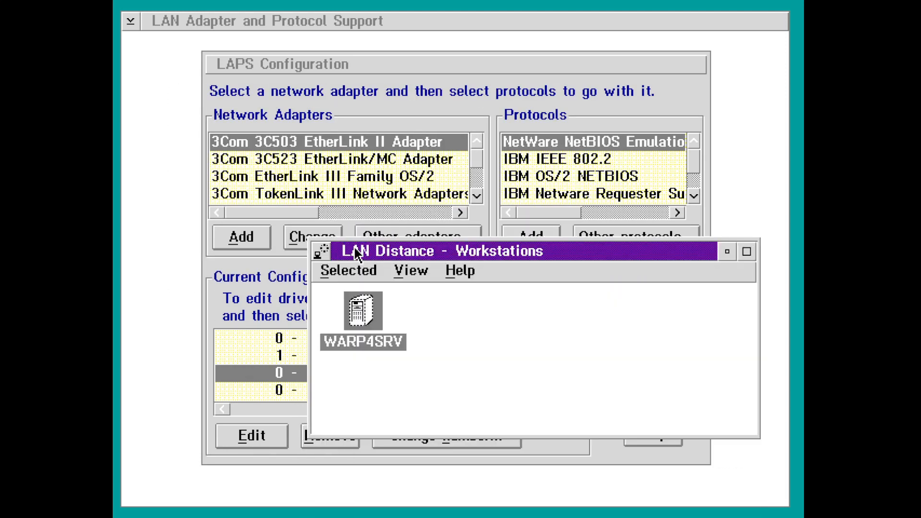
{"action": "double_click", "coordinate": [322, 251]}
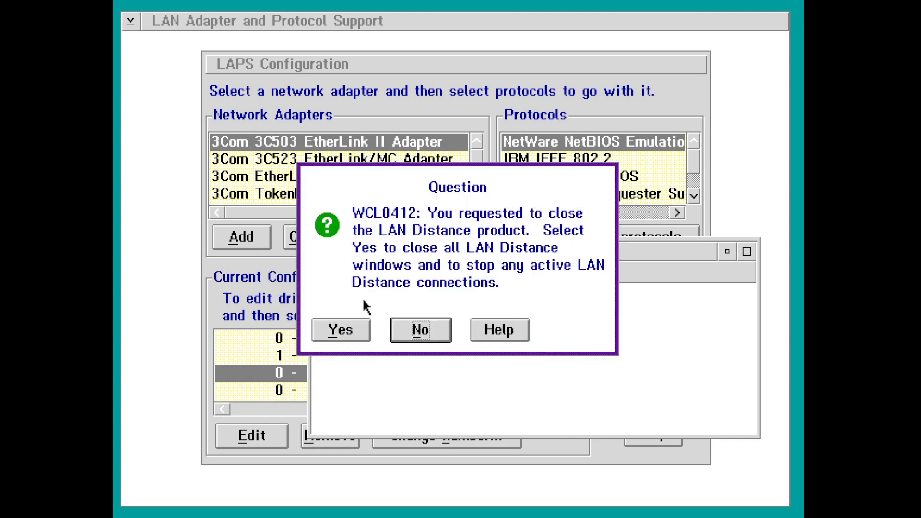
{"action": "left_click", "coordinate": [432, 329]}
{"action": "left_click", "coordinate": [727, 252]}
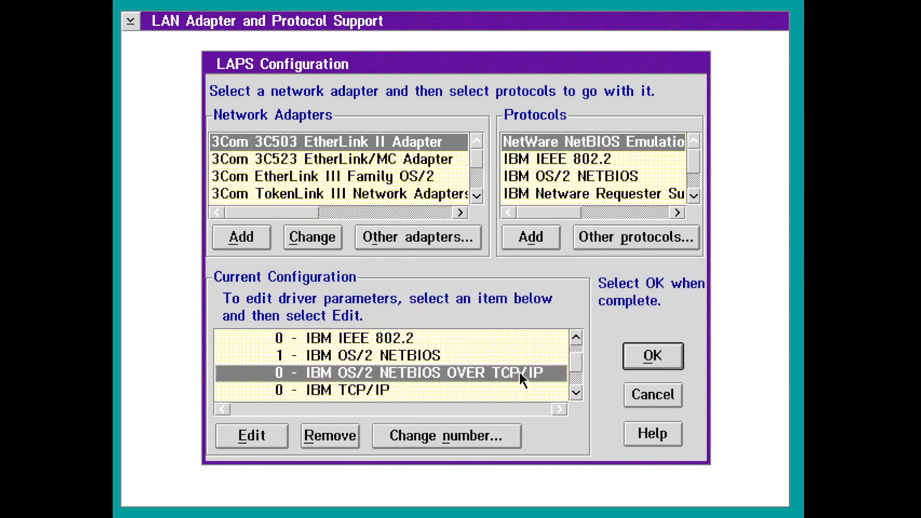
- Inspect the LAN Distance Logical Adapter and NETBIOS entries, then leave the configuration without saving
{"action": "left_click", "coordinate": [578, 376]}
{"action": "left_click", "coordinate": [547, 377]}
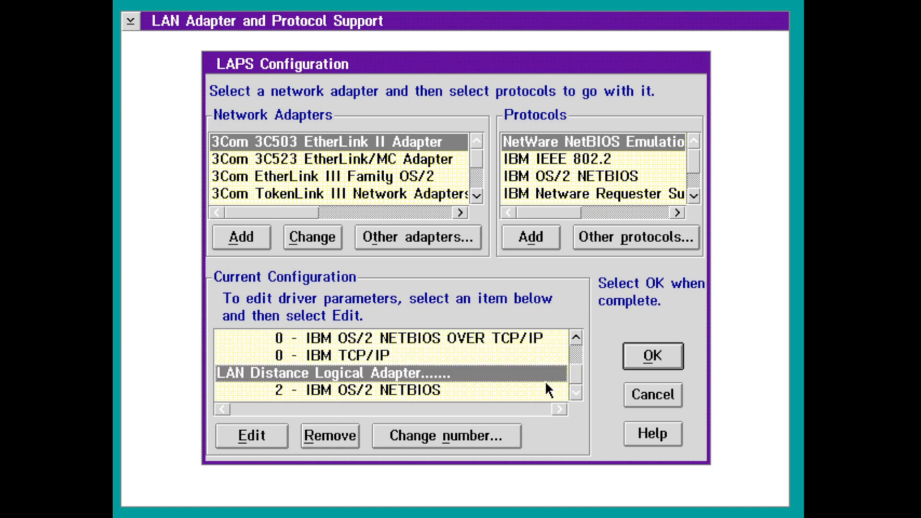
{"action": "left_click", "coordinate": [549, 389]}
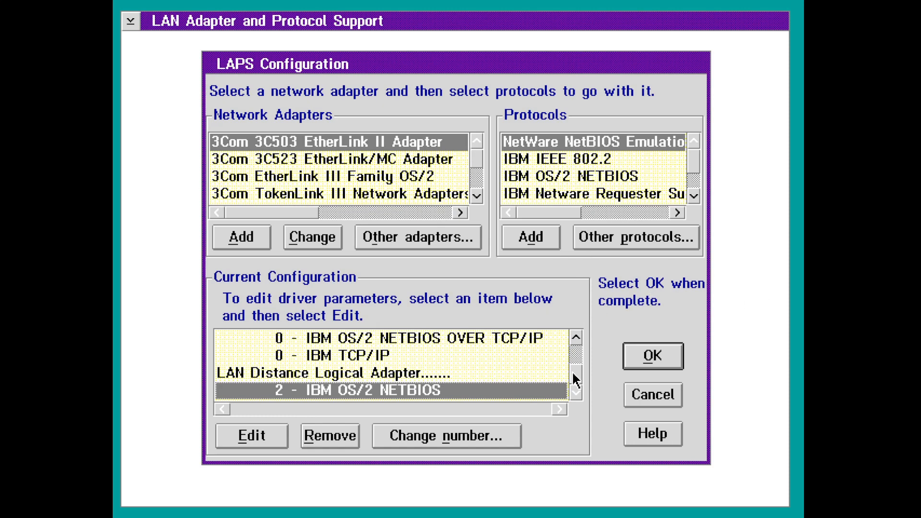
{"action": "left_click_drag", "start_coordinate": [580, 376], "coordinate": [581, 356]}
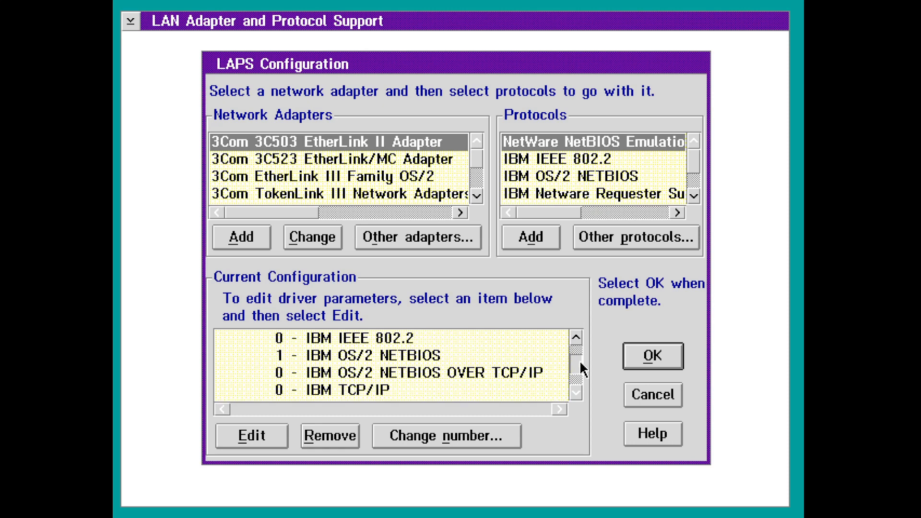
{"action": "scroll", "coordinate": [580, 362], "scroll_direction": "up", "scroll_amount": 1}
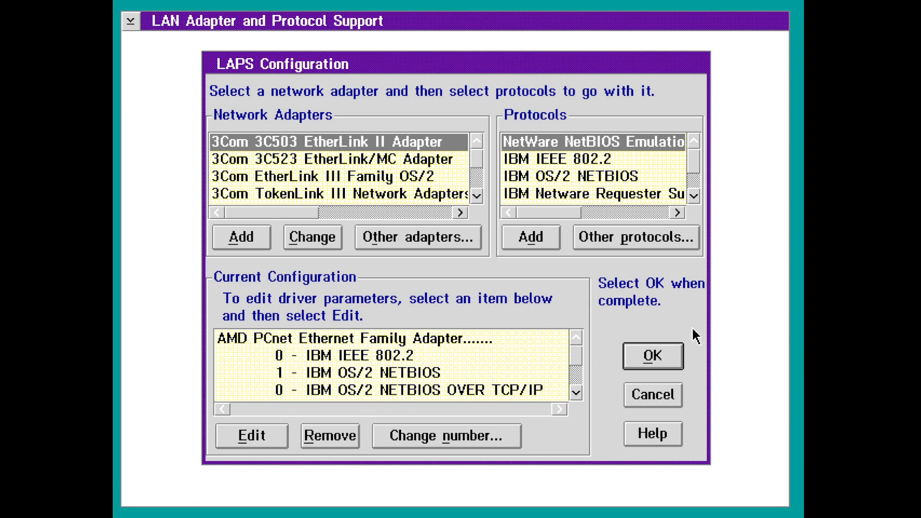
{"action": "key", "text": "Escape"}
{"action": "key", "text": "Escape"}
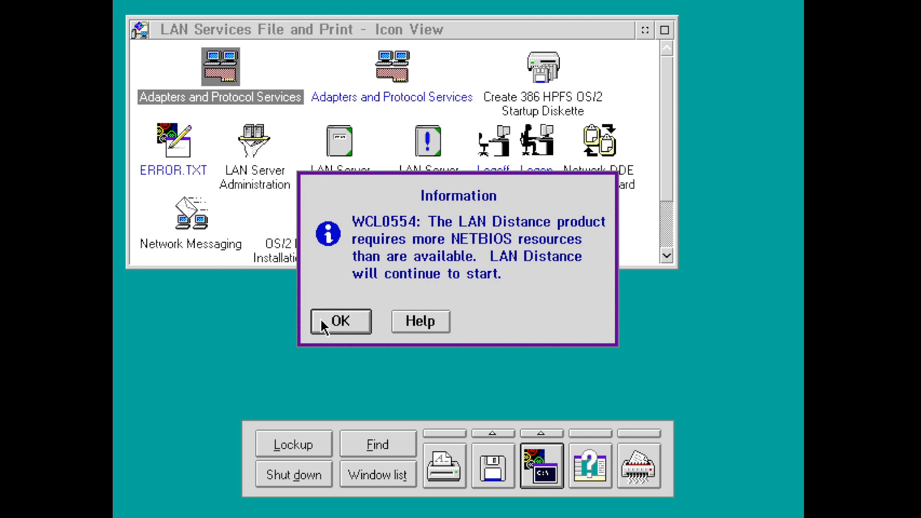
- Dismiss the NETBIOS resources notice, open Logoff, and cancel without logging off any session
{"action": "left_click", "coordinate": [338, 321]}
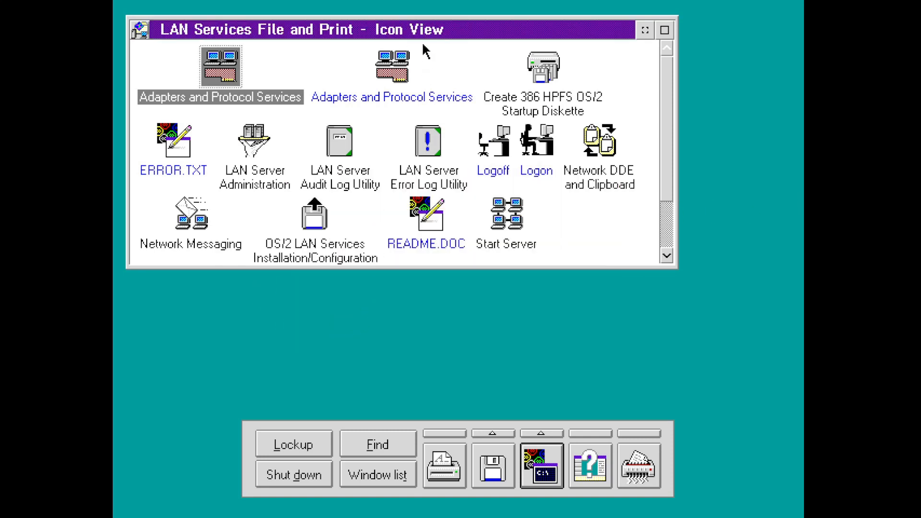
{"action": "left_click", "coordinate": [535, 82]}
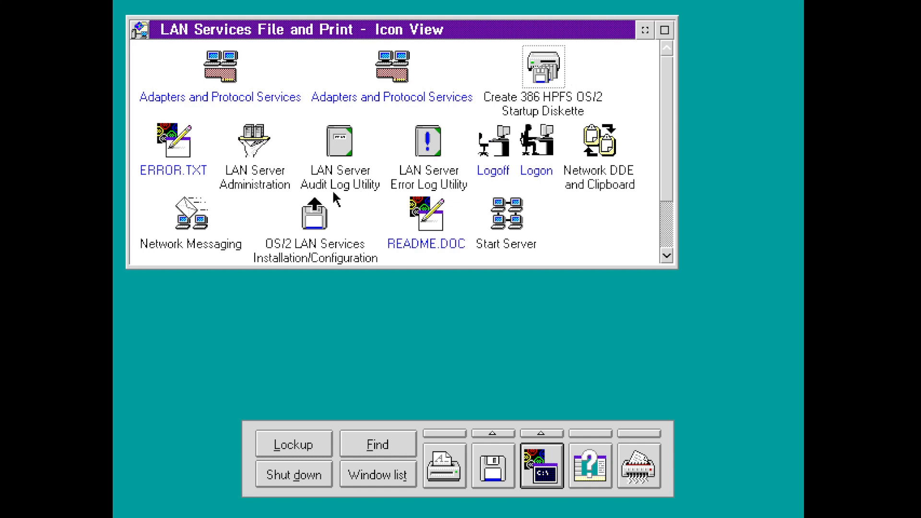
{"action": "double_click", "coordinate": [502, 142]}
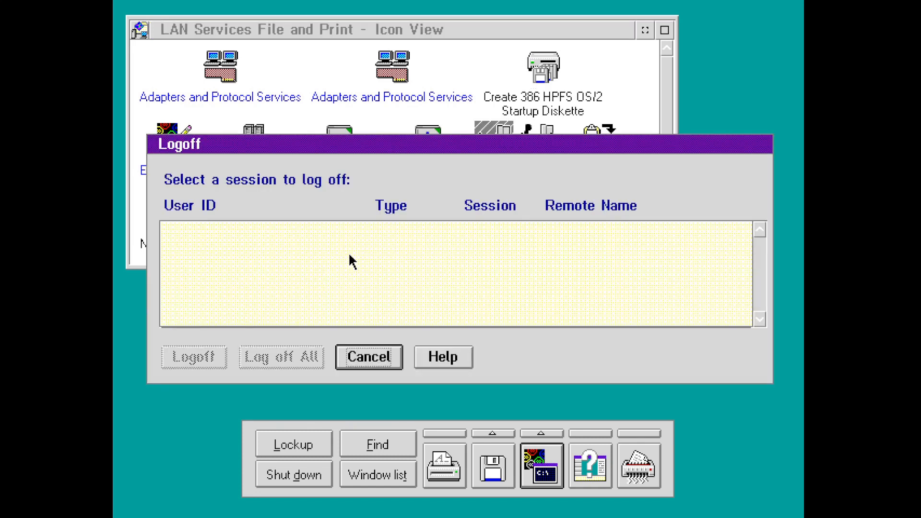
{"action": "left_click", "coordinate": [371, 357]}
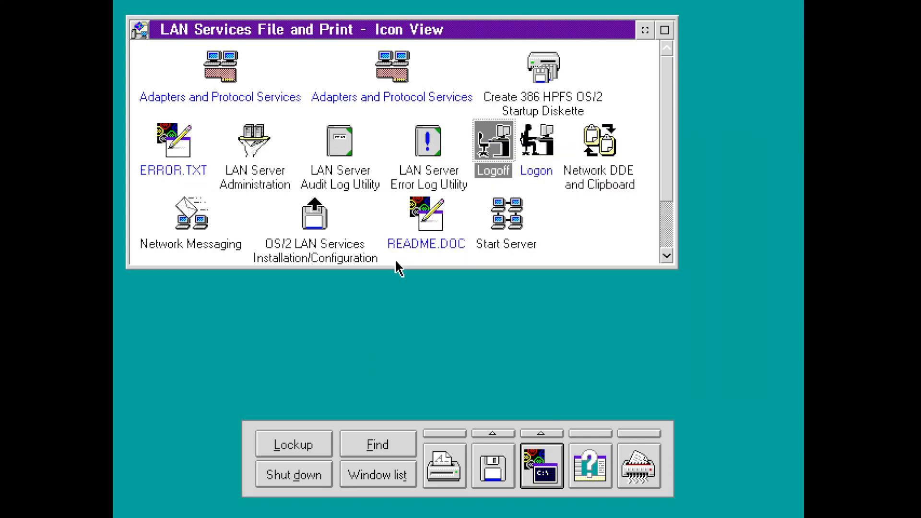
{"action": "double_click", "coordinate": [423, 144]}
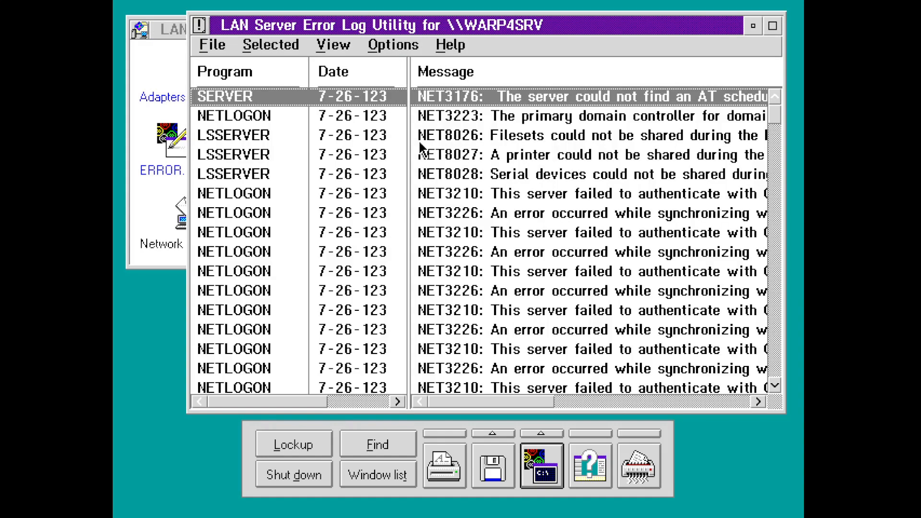
{"action": "double_click", "coordinate": [629, 25]}
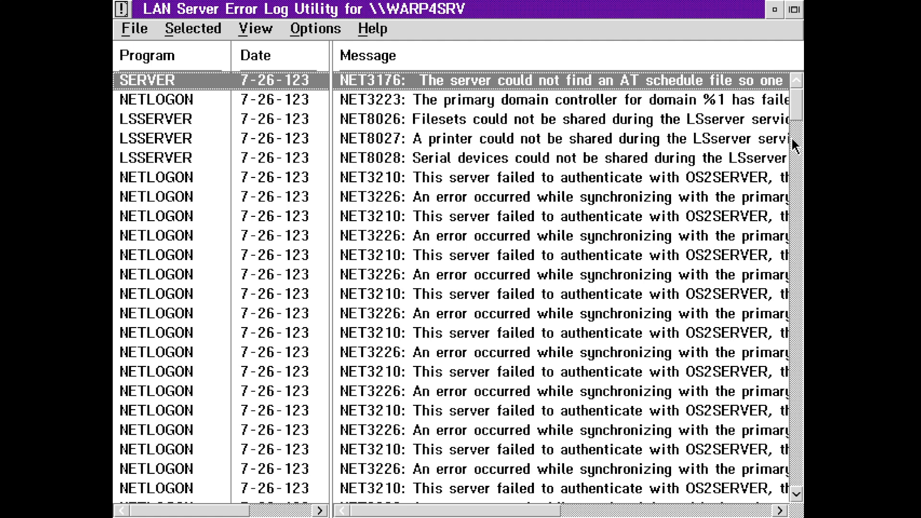
{"action": "double_click", "coordinate": [666, 101]}
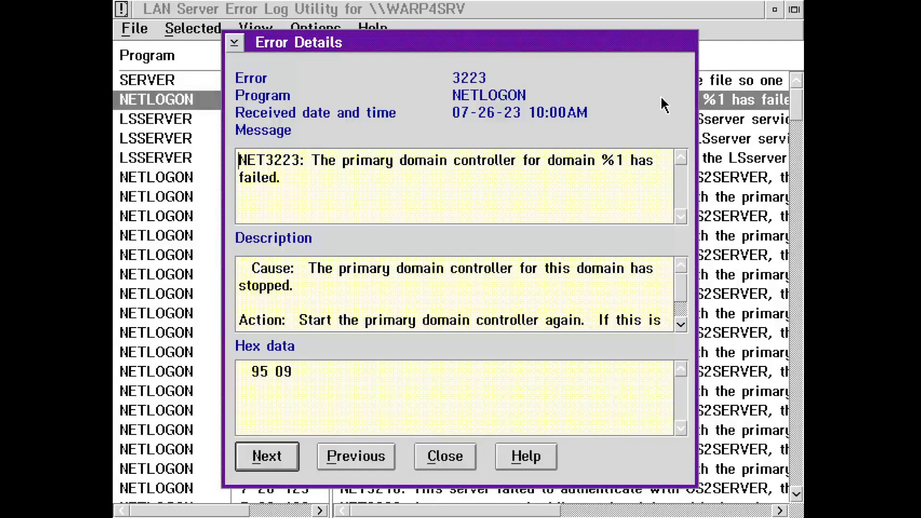
{"action": "double_click", "coordinate": [613, 161]}
{"action": "left_click", "coordinate": [613, 160]}
{"action": "left_click_drag", "start_coordinate": [311, 375], "coordinate": [222, 380]}
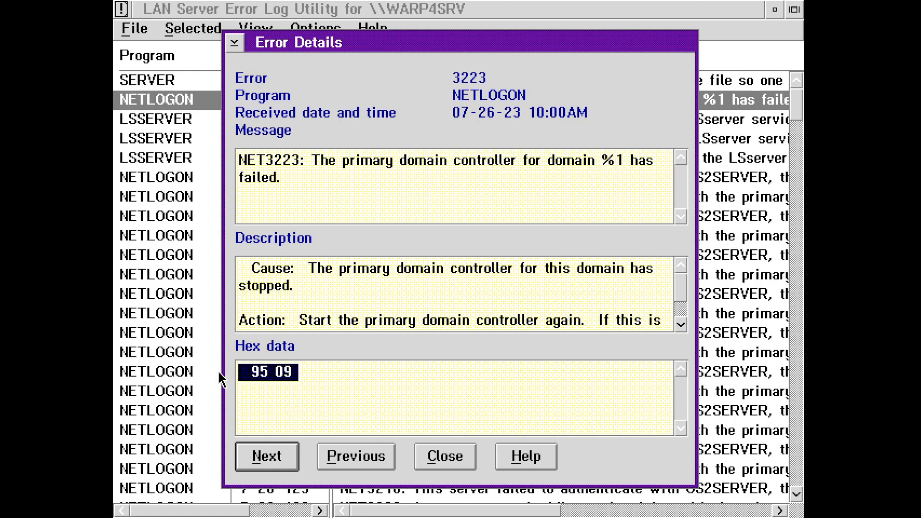
{"action": "left_click", "coordinate": [438, 379]}
{"action": "left_click_drag", "start_coordinate": [337, 374], "coordinate": [238, 373]}
{"action": "left_click", "coordinate": [464, 402]}
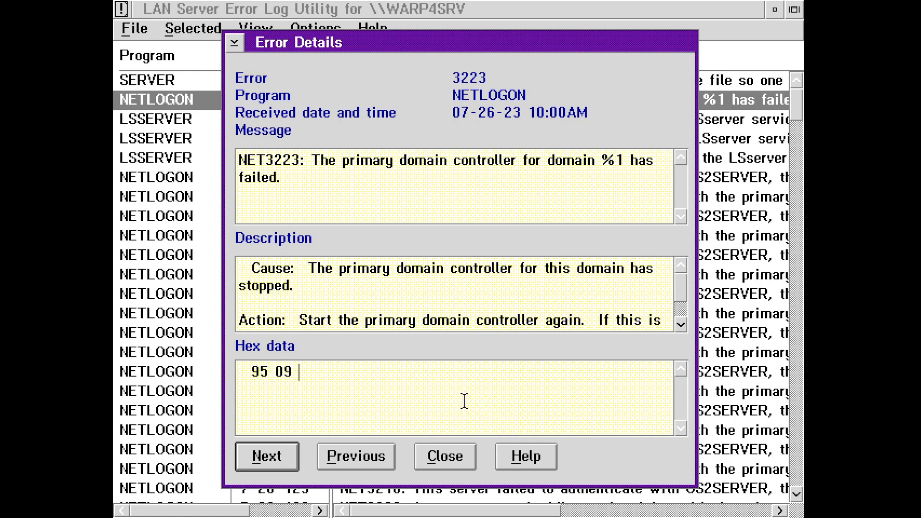
{"action": "left_click", "coordinate": [445, 457]}
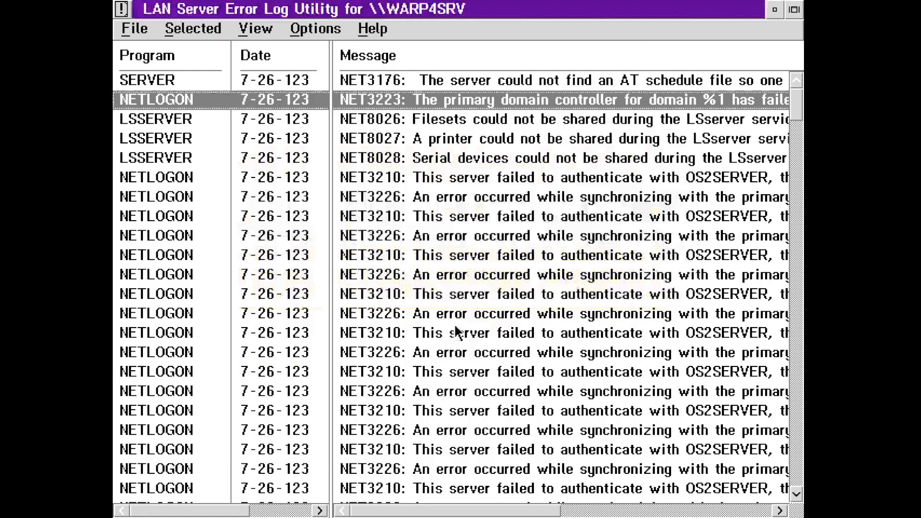
{"action": "double_click", "coordinate": [521, 295]}
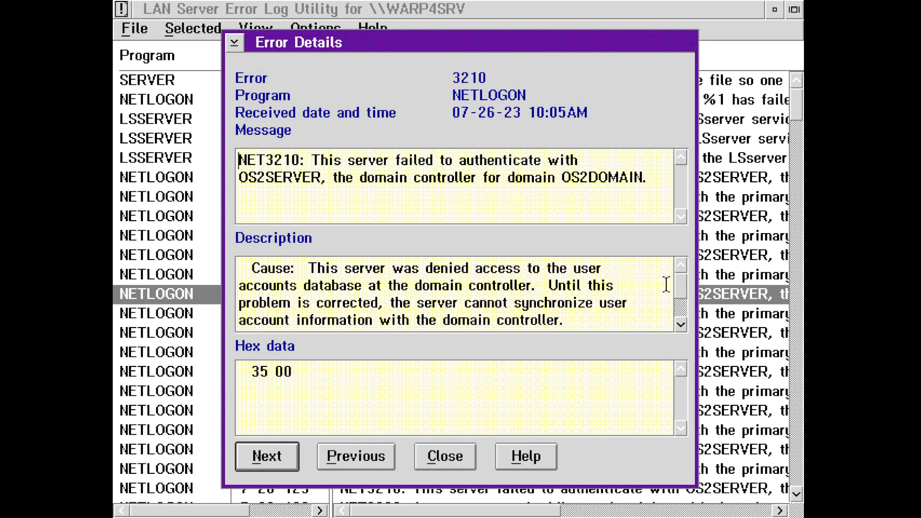
{"action": "mouse_move", "coordinate": [681, 287]}
{"action": "left_mouse_down"}
{"action": "mouse_move", "coordinate": [684, 309]}
{"action": "mouse_move", "coordinate": [680, 272]}
{"action": "left_mouse_up"}
{"action": "left_click", "coordinate": [448, 454]}
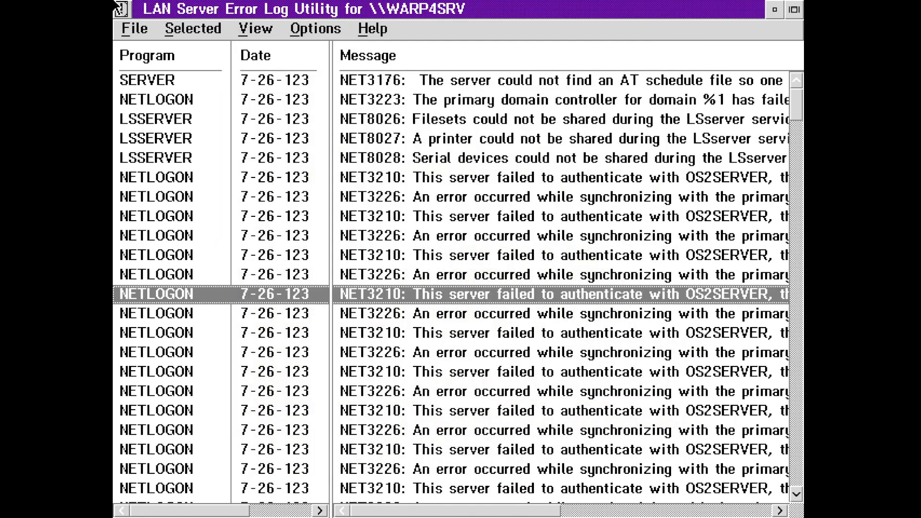
{"action": "double_click", "coordinate": [118, 6]}
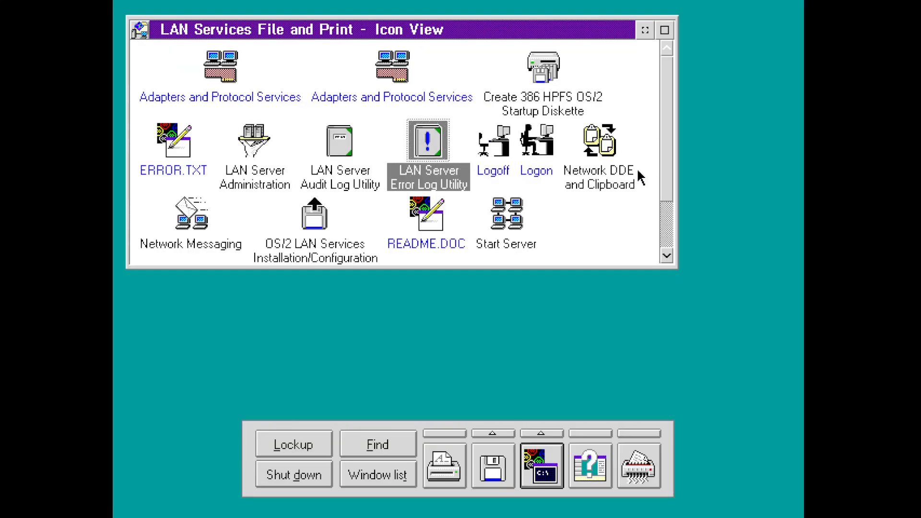
- Compose a new message 'test test' in Network Messaging
{"action": "double_click", "coordinate": [192, 212]}
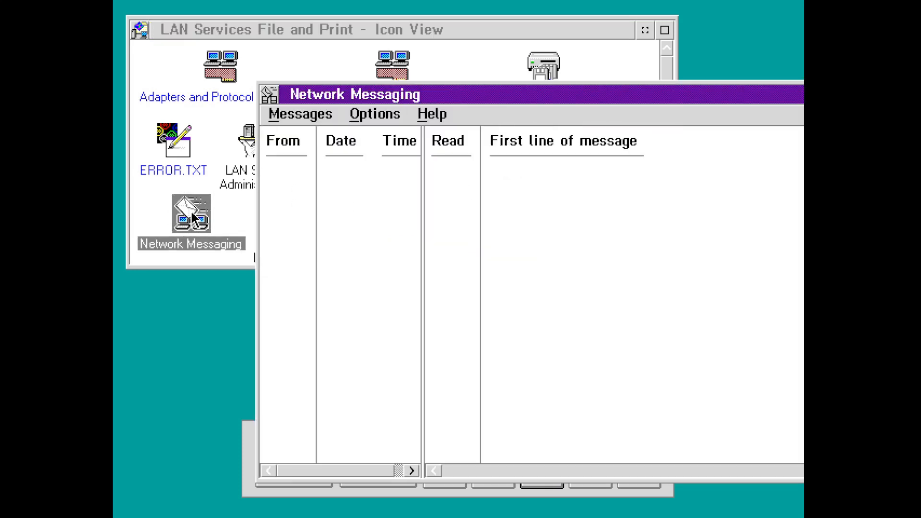
{"action": "left_click", "coordinate": [283, 114]}
{"action": "left_click", "coordinate": [283, 140]}
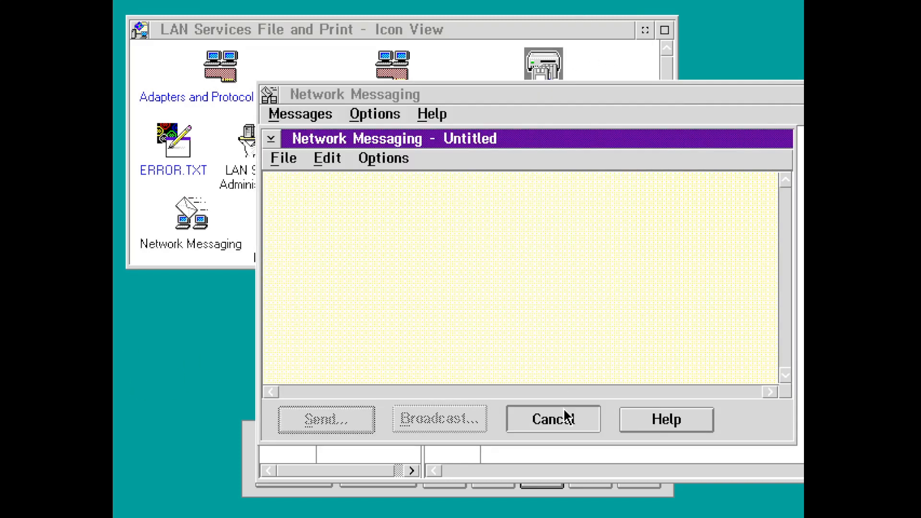
{"action": "type", "text": "test test"}
- Broadcast the message to the whole network instead of domain OS3DOM
{"action": "left_click", "coordinate": [453, 415]}
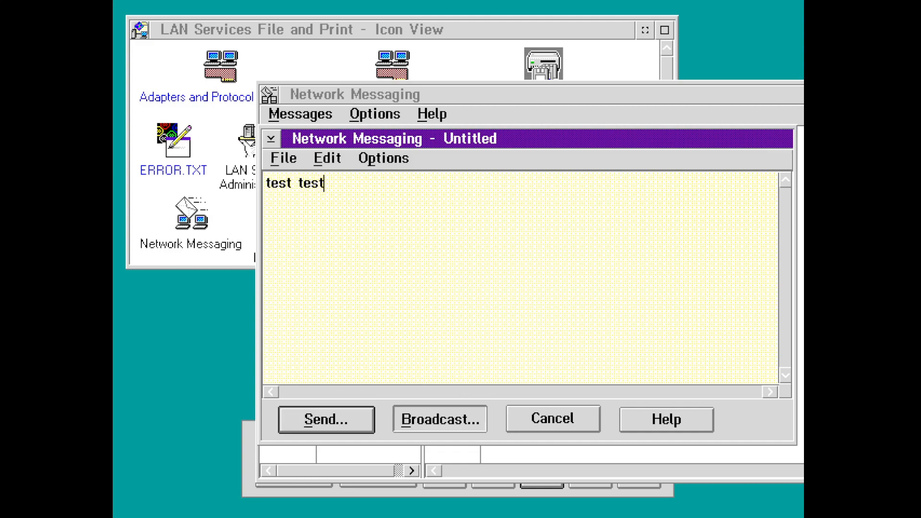
{"action": "left_click", "coordinate": [545, 240]}
{"action": "type", "text": "OS3DOM"}
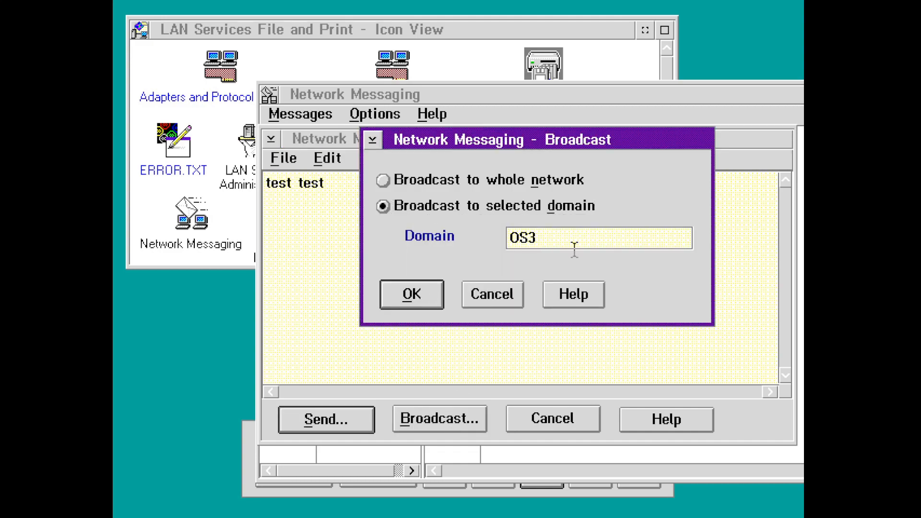
{"action": "key", "text": "BackSpace"}
{"action": "key", "text": "BackSpace"}
{"action": "key", "text": "BackSpace"}
{"action": "key", "text": "BackSpace"}
{"action": "key", "text": "BackSpace"}
{"action": "key", "text": "BackSpace"}
{"action": "left_click", "coordinate": [499, 185]}
{"action": "left_click", "coordinate": [384, 295]}
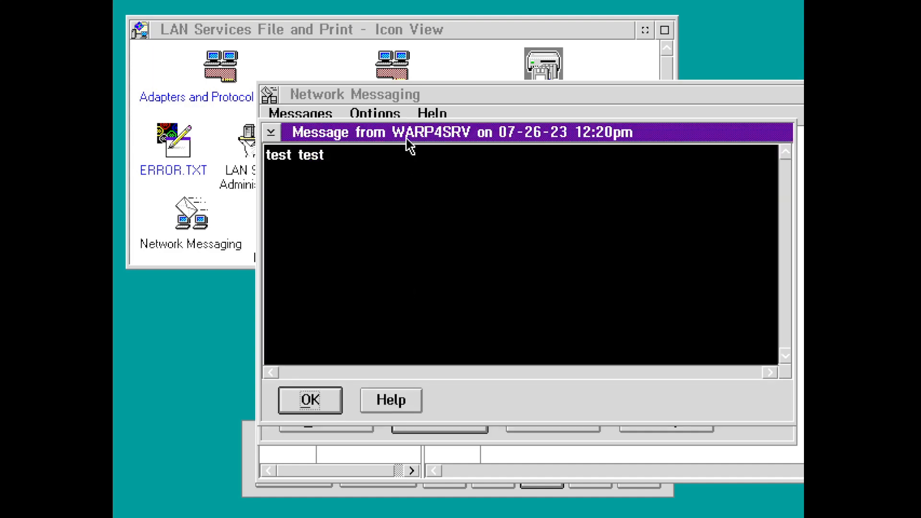
- Dismiss both received copies, discard the draft, and close Network Messaging
{"action": "left_click_drag", "start_coordinate": [403, 137], "coordinate": [314, 140]}
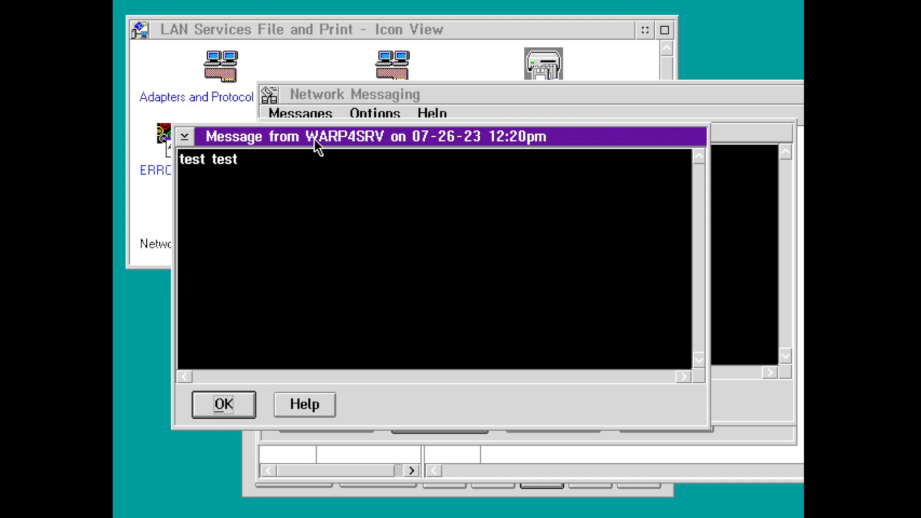
{"action": "left_click", "coordinate": [250, 404]}
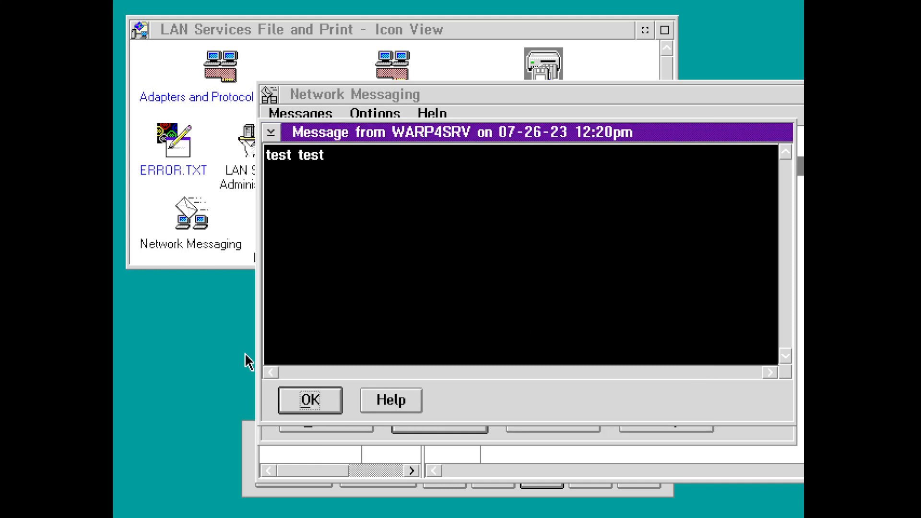
{"action": "key", "text": "Return"}
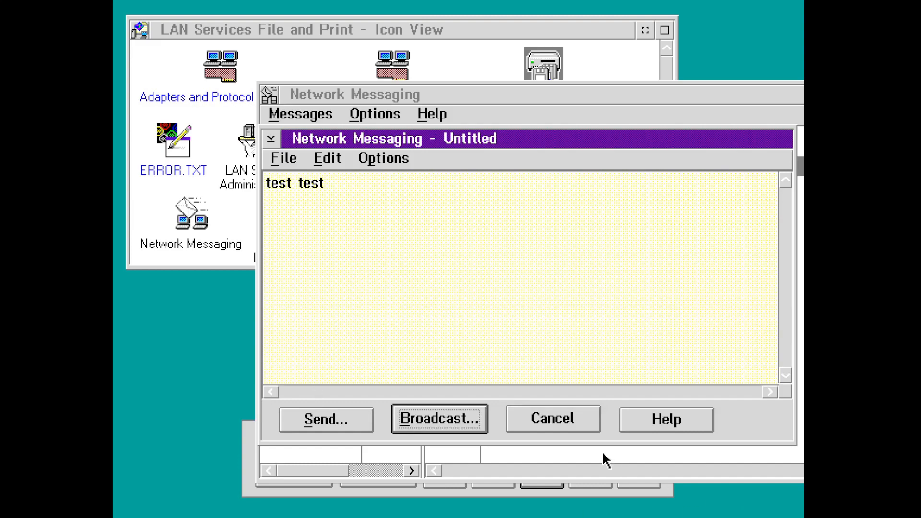
{"action": "left_click", "coordinate": [572, 426]}
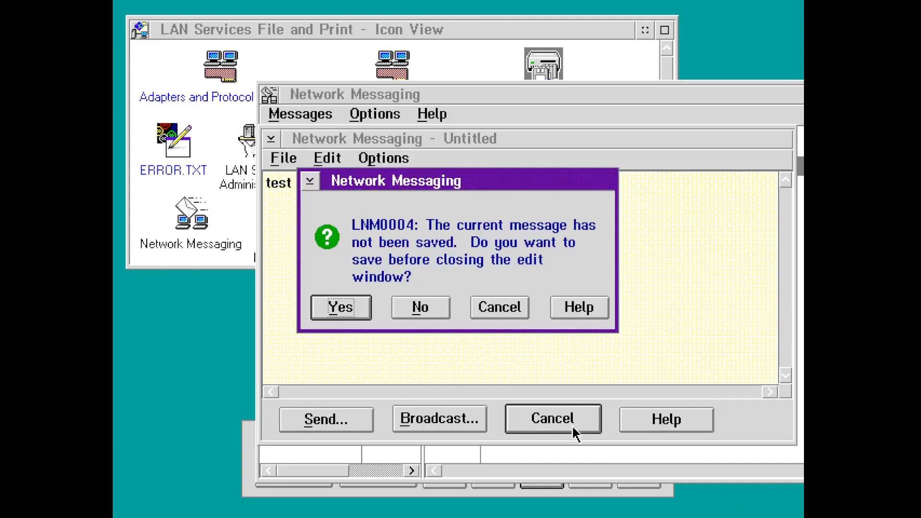
{"action": "left_click", "coordinate": [432, 307]}
{"action": "double_click", "coordinate": [272, 101]}
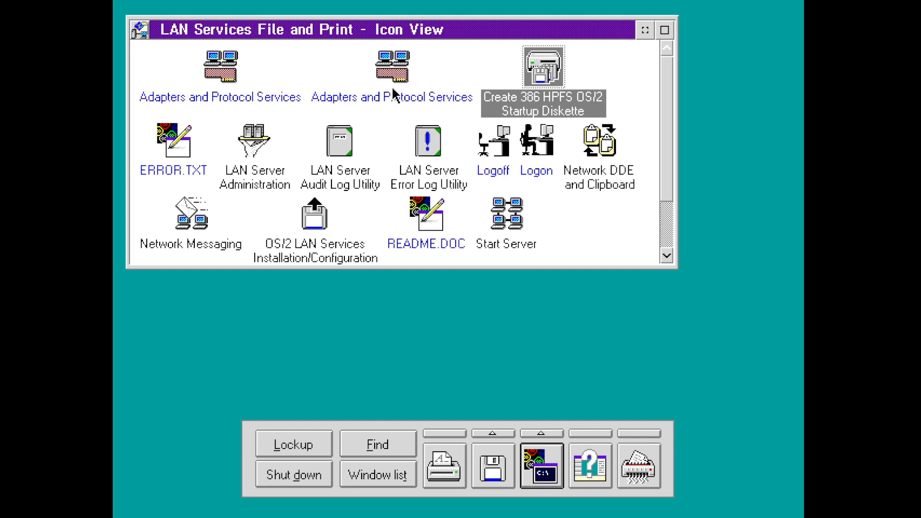
- Launch LAN Server Administration and log on to OS2DOMAIN with user ID ADMIN
{"action": "double_click", "coordinate": [262, 137]}
{"action": "double_click", "coordinate": [266, 142]}
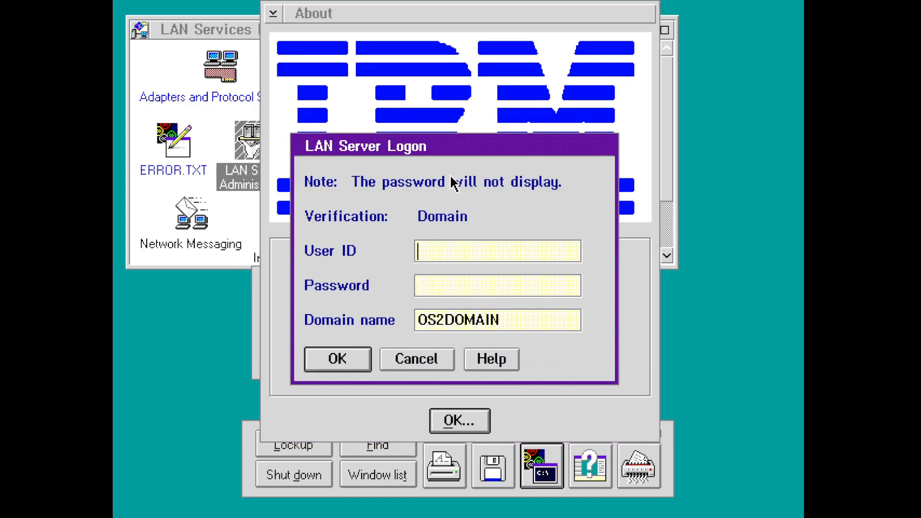
{"action": "key", "text": "Tab"}
{"action": "key", "text": "Tab"}
{"action": "key", "text": "Tab"}
{"action": "type", "text": "ADMIN"}
{"action": "key", "text": "Tab"}
{"action": "key", "text": "Return"}
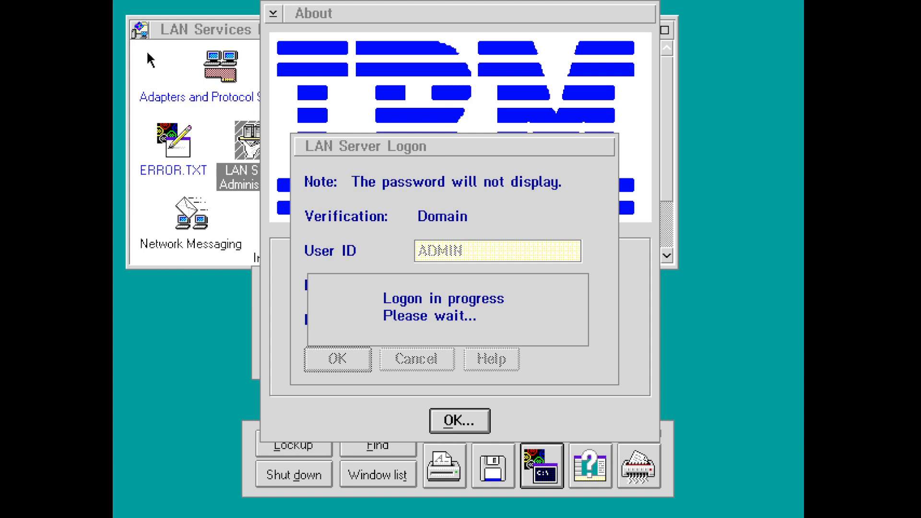
- Open the Network DDE and Clipboard utility from the LAN Services folder
{"action": "left_click", "coordinate": [167, 30]}
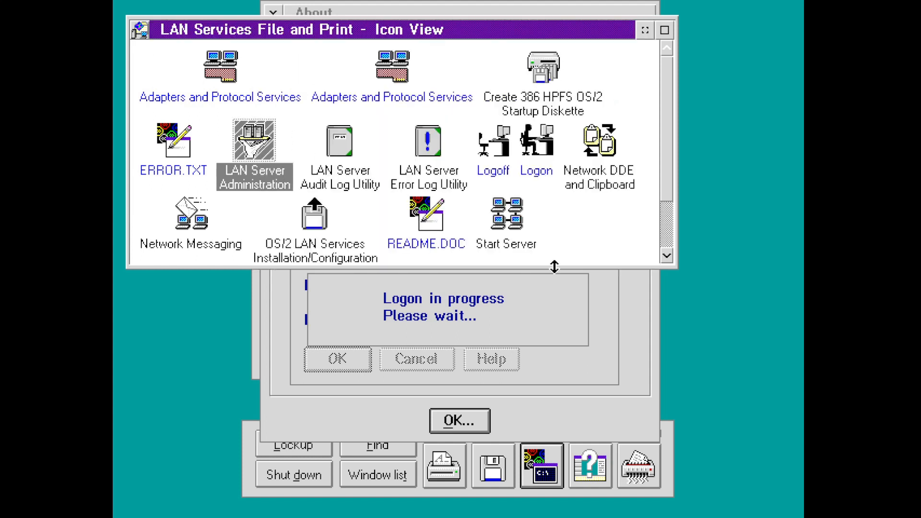
{"action": "left_click", "coordinate": [553, 289]}
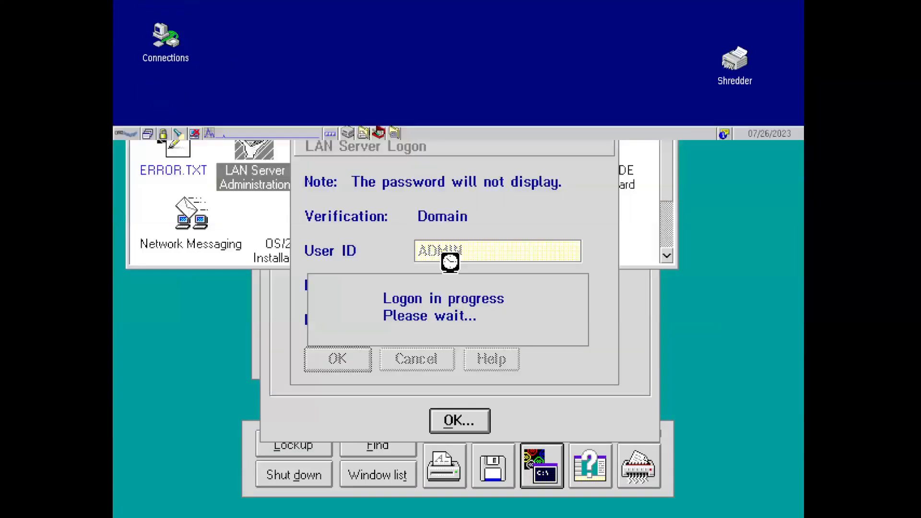
{"action": "left_click", "coordinate": [481, 31]}
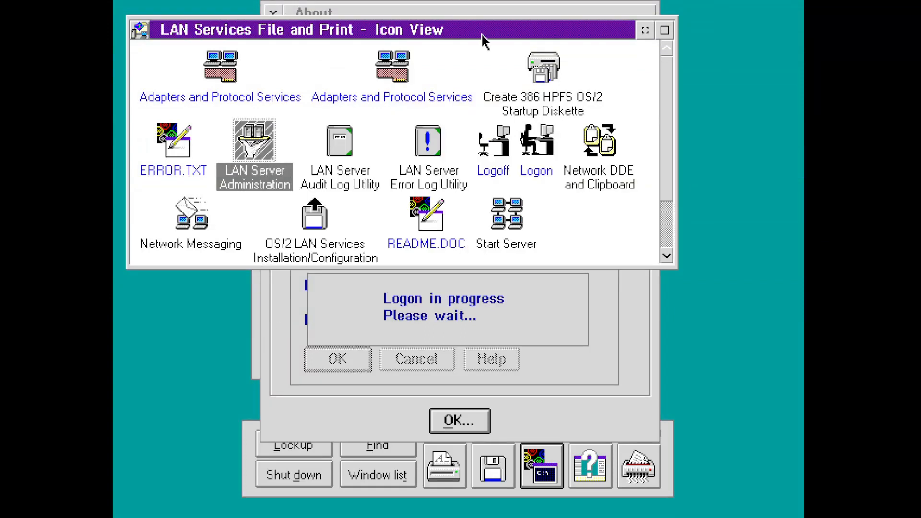
{"action": "left_click", "coordinate": [610, 146]}
{"action": "double_click", "coordinate": [610, 146]}
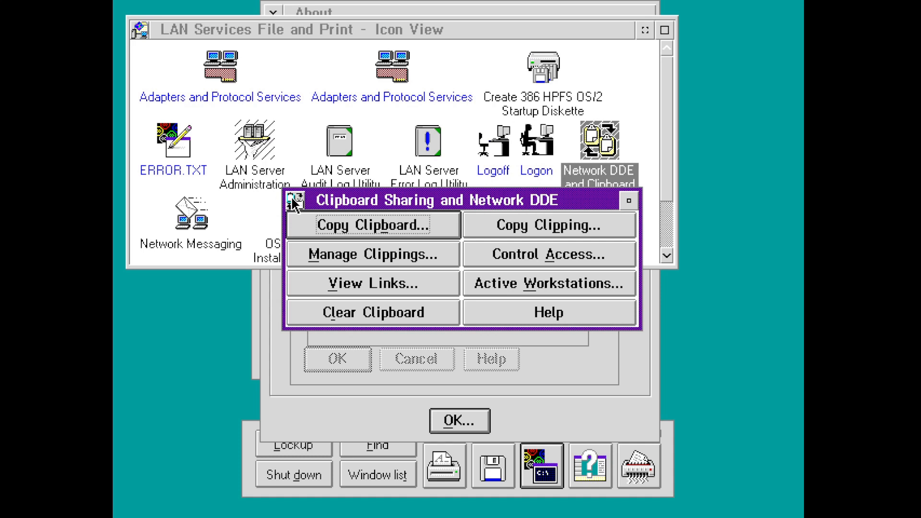
- List active Network DDE workstations, select OS2SERVER, and dismiss the server-not-available message
{"action": "left_click", "coordinate": [477, 277]}
{"action": "left_click", "coordinate": [437, 258]}
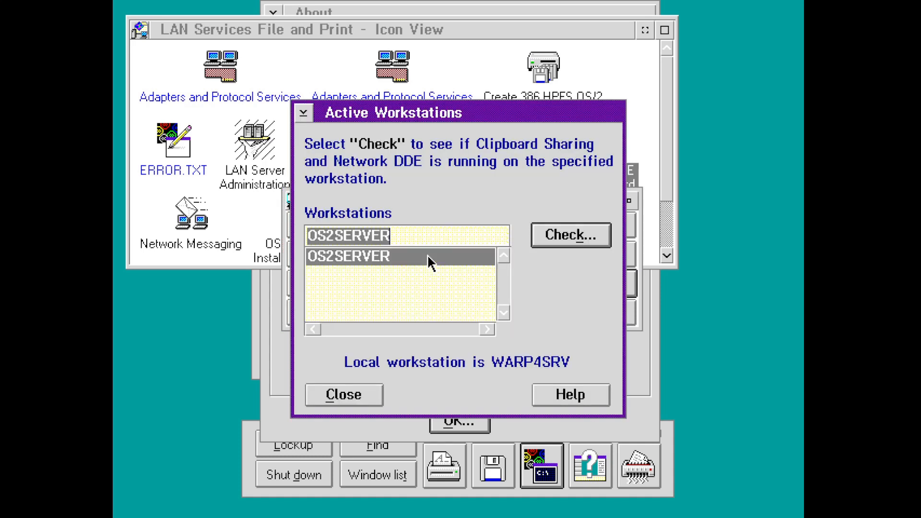
{"action": "left_click", "coordinate": [354, 397]}
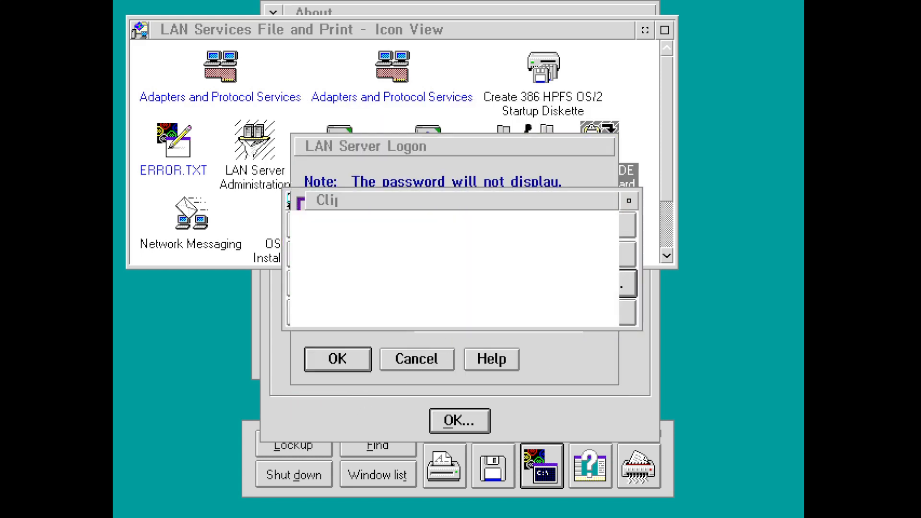
{"action": "left_click", "coordinate": [344, 291]}
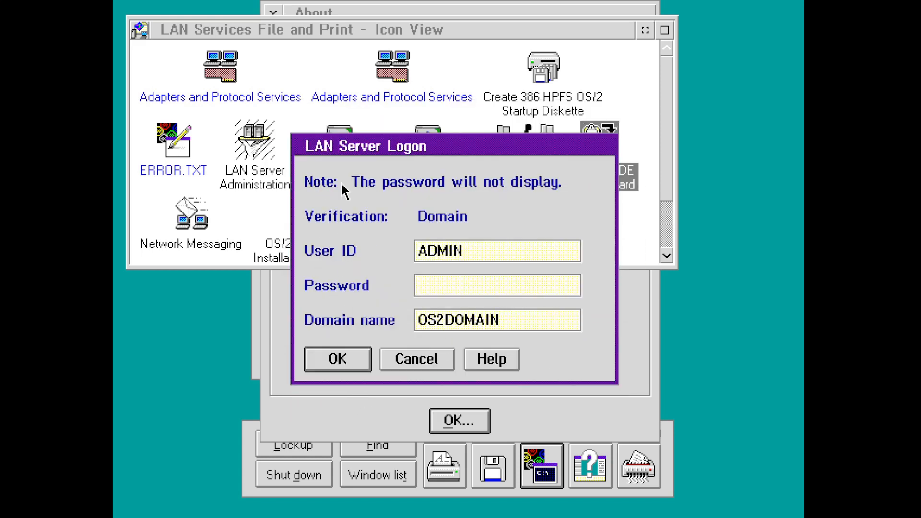
- Cancel the LAN Server logon, close the About box, and clear the folder's icon selection
{"action": "left_click", "coordinate": [424, 363]}
{"action": "left_click", "coordinate": [482, 420]}
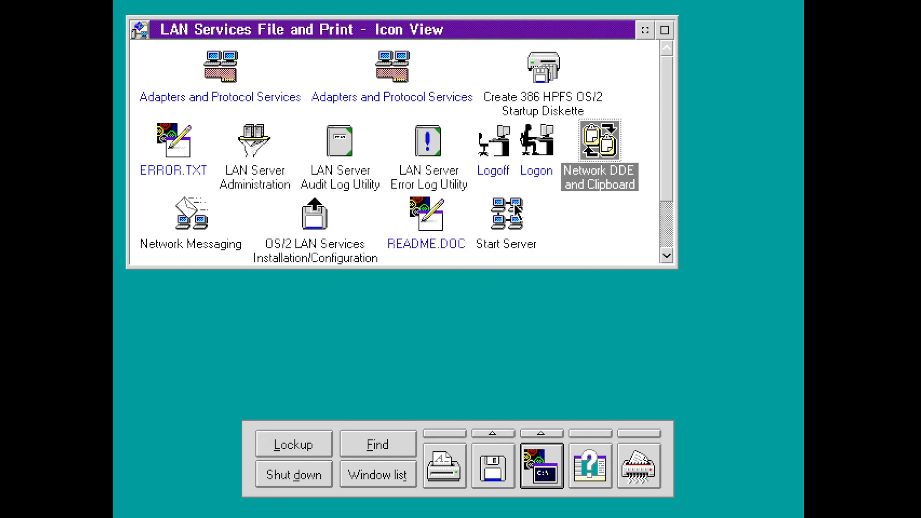
{"action": "left_click", "coordinate": [579, 221]}
{"action": "left_click_drag", "start_coordinate": [665, 183], "coordinate": [673, 260]}
- Start LAN Services Installation/Configuration, choose Tailored, confirm Installation Tasks, then cancel the Server Type dialog
{"action": "double_click", "coordinate": [315, 151]}
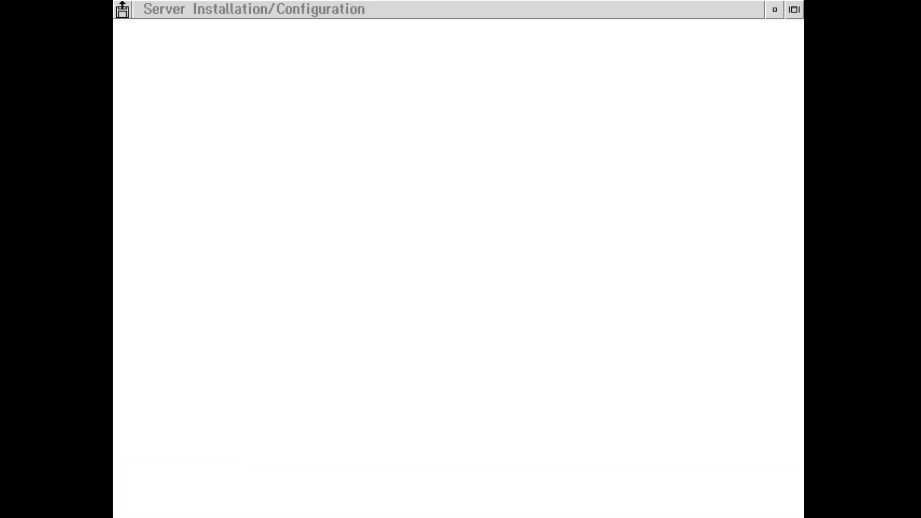
{"action": "key", "text": "Return"}
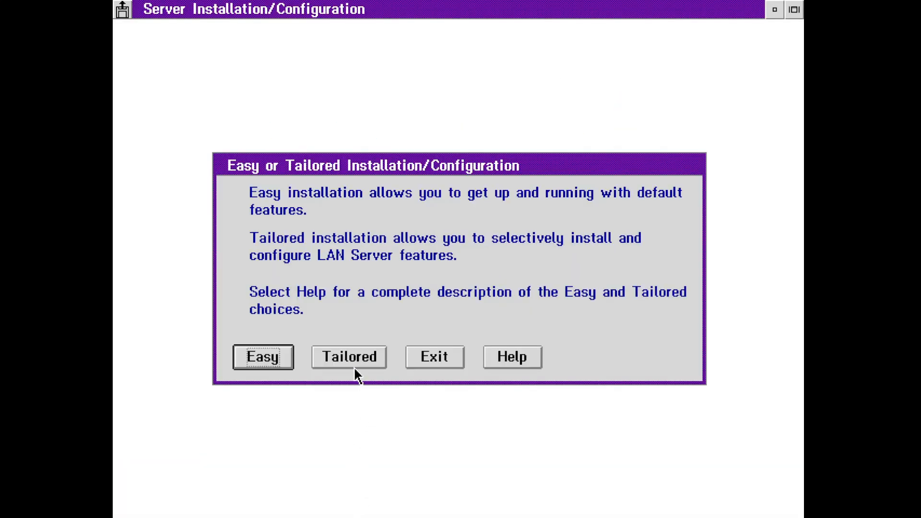
{"action": "left_click", "coordinate": [354, 366]}
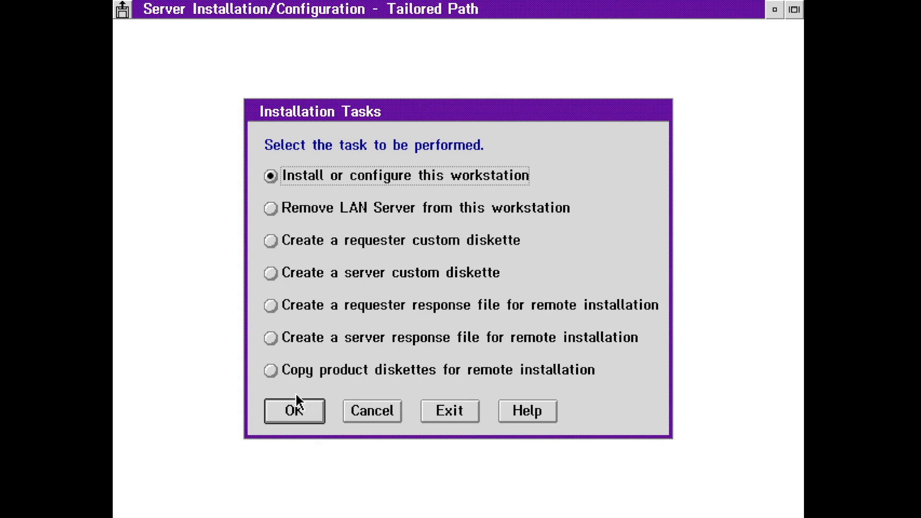
{"action": "left_click", "coordinate": [312, 405]}
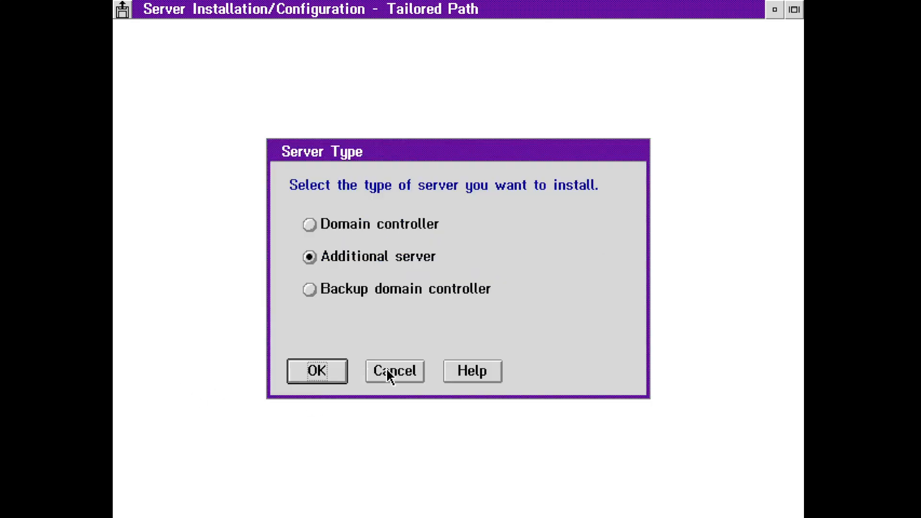
{"action": "left_click", "coordinate": [415, 367]}
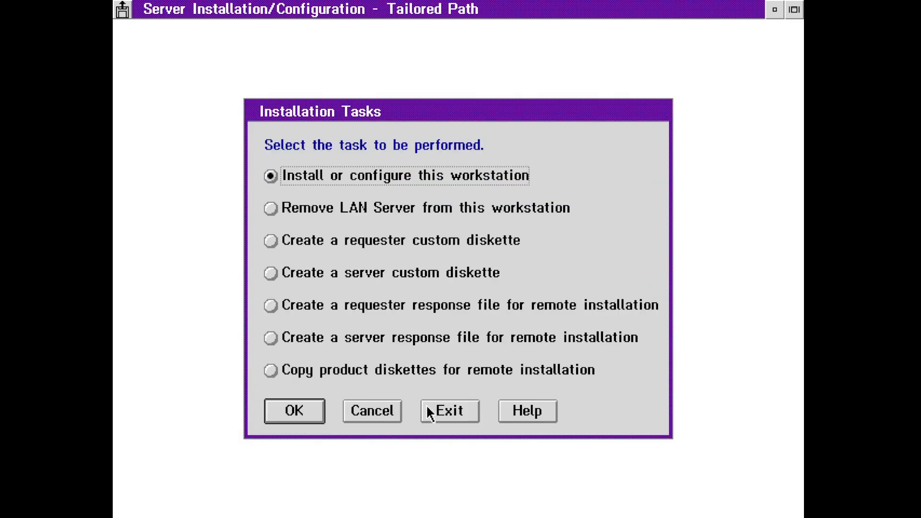
- Exit the LAN Services installer and close the LAN Services File and Print folder
{"action": "left_click", "coordinate": [474, 416]}
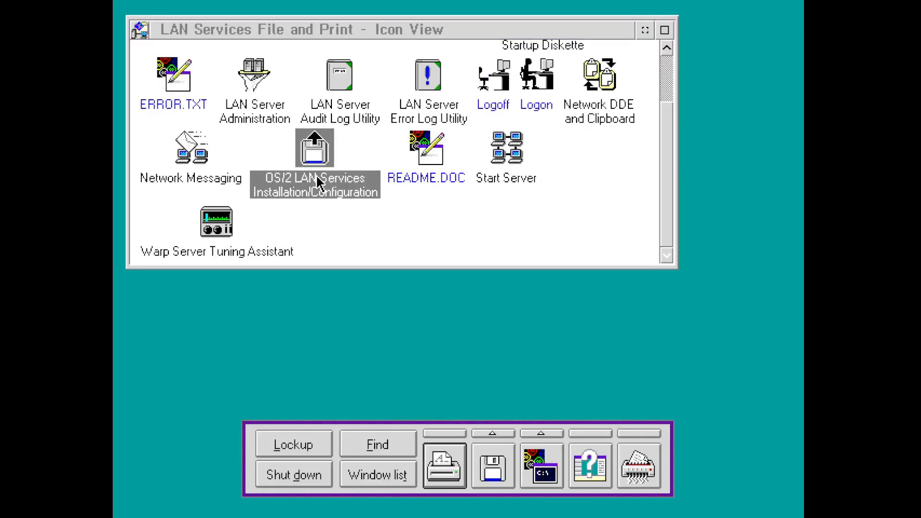
{"action": "left_click", "coordinate": [179, 35]}
{"action": "double_click", "coordinate": [140, 31]}
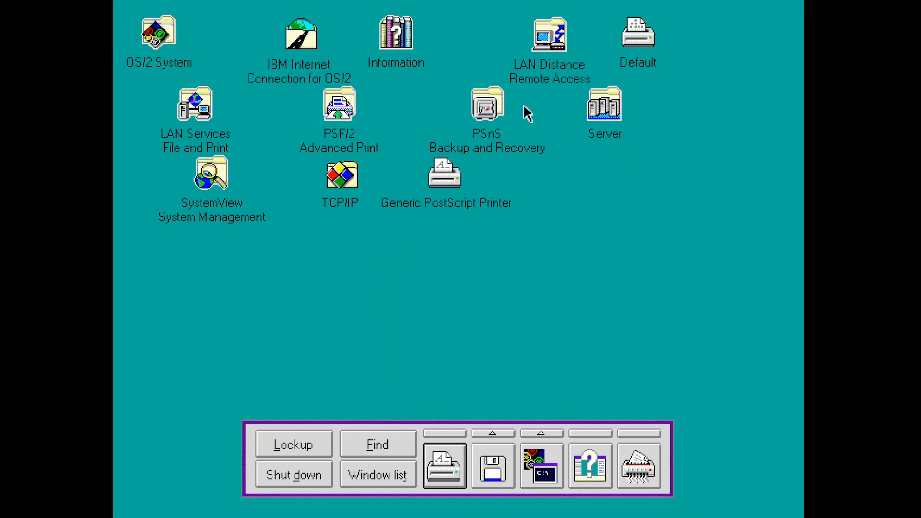
- Open the PSnS Backup and Recovery folder, read the User's Guide introduction, then launch Backup/Restore
{"action": "double_click", "coordinate": [486, 105]}
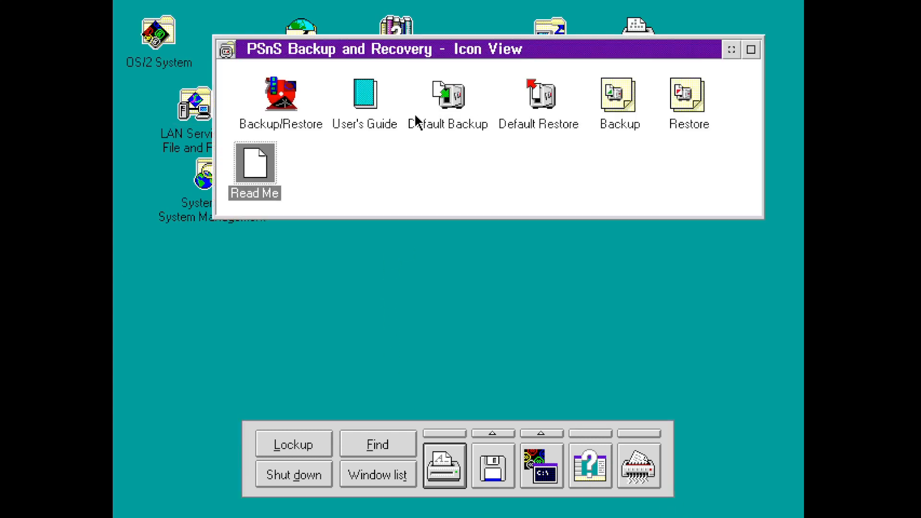
{"action": "double_click", "coordinate": [372, 92]}
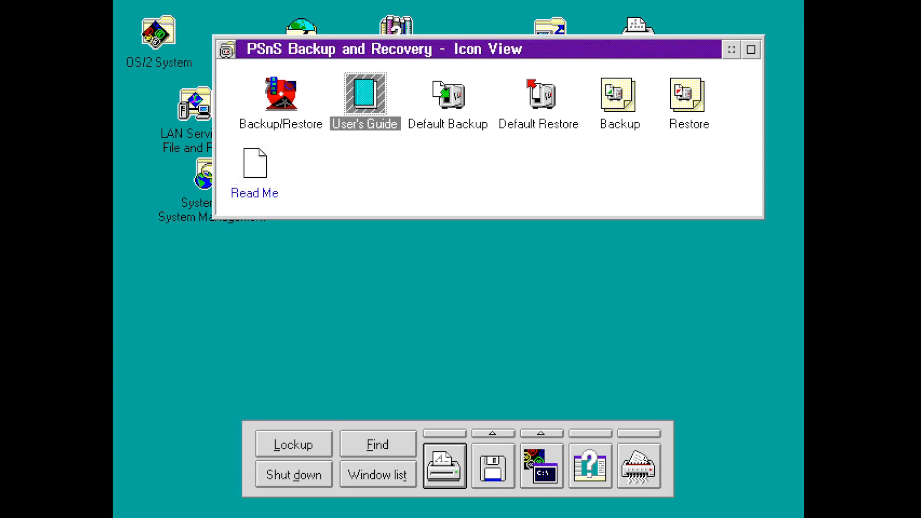
{"action": "left_click", "coordinate": [285, 118]}
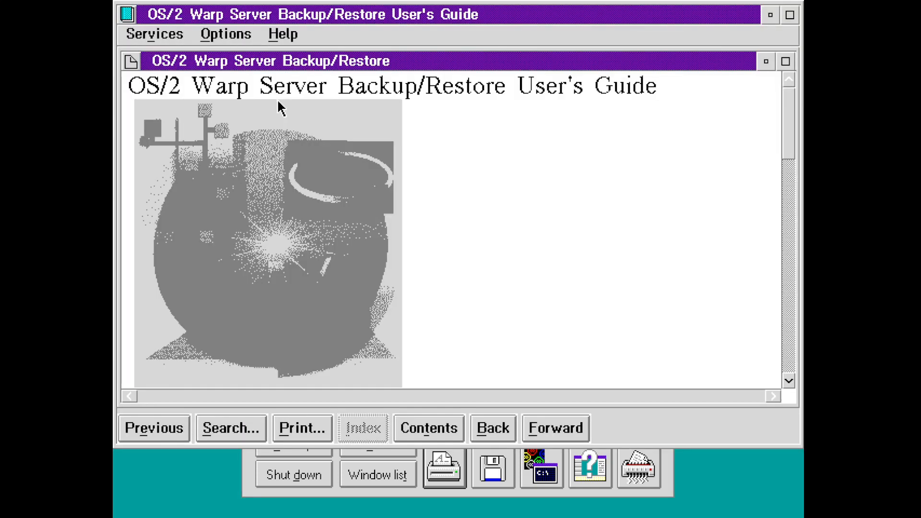
{"action": "left_click_drag", "start_coordinate": [793, 126], "coordinate": [790, 213]}
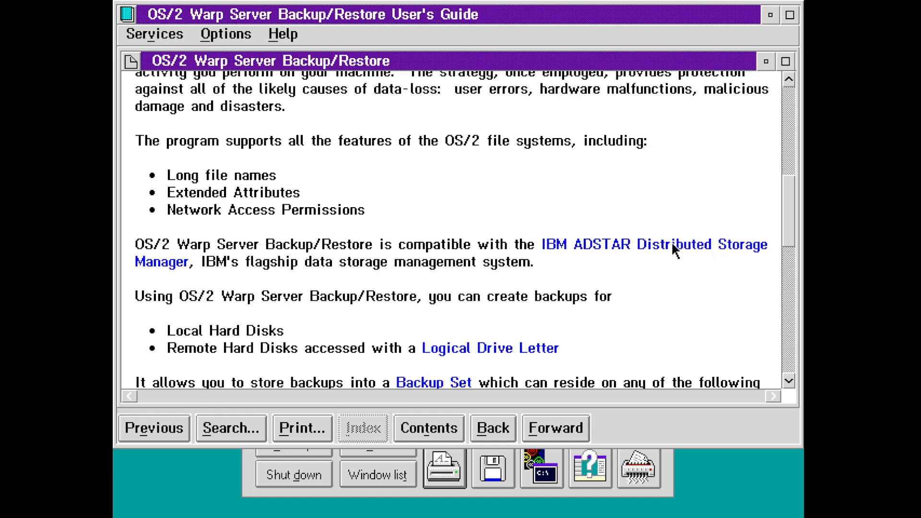
{"action": "double_click", "coordinate": [127, 16]}
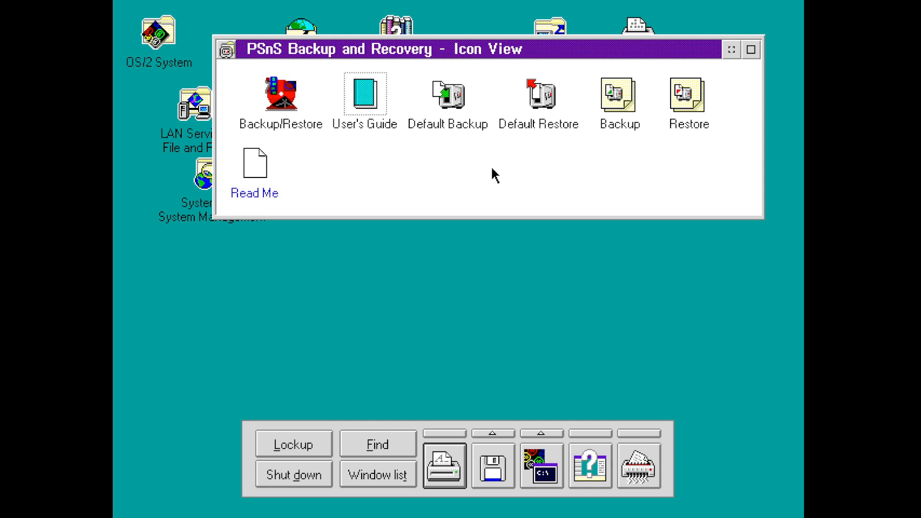
{"action": "double_click", "coordinate": [294, 85]}
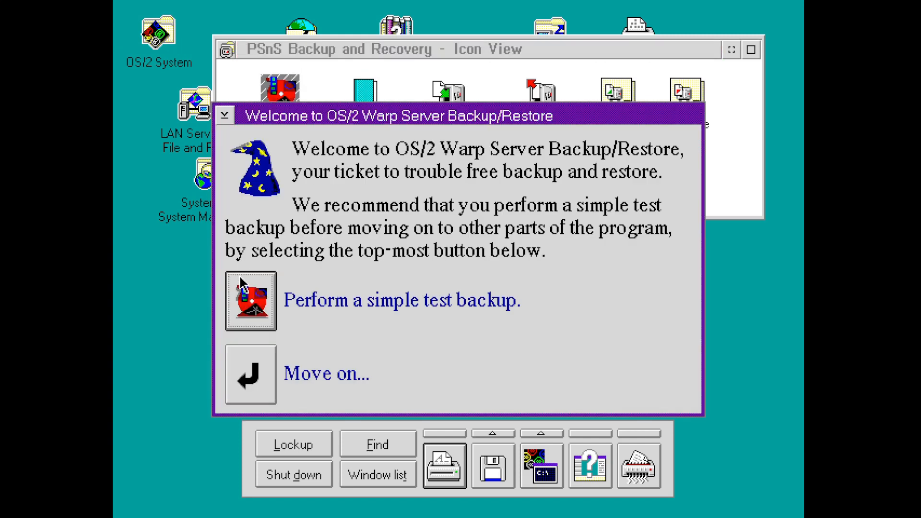
- Start a simple test backup with Drive C (General) as the backup set, then cancel it and move on
{"action": "left_click", "coordinate": [242, 281]}
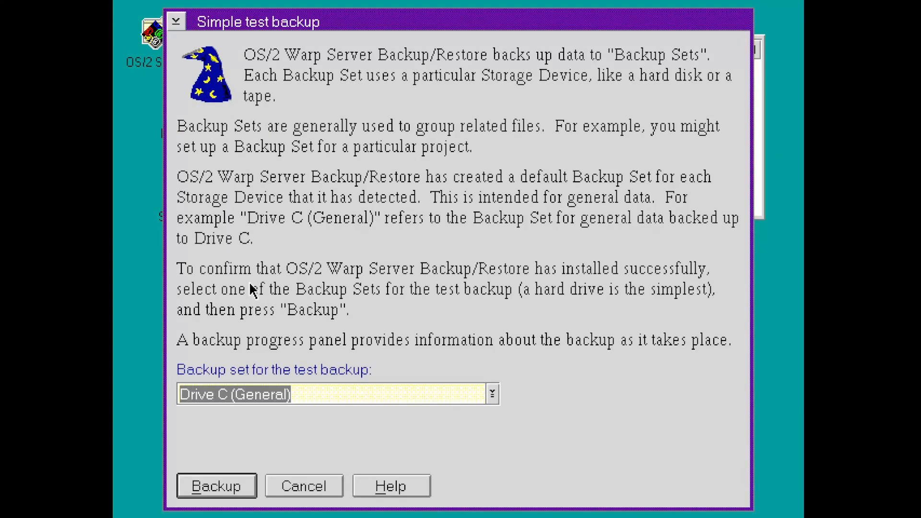
{"action": "left_click", "coordinate": [492, 399]}
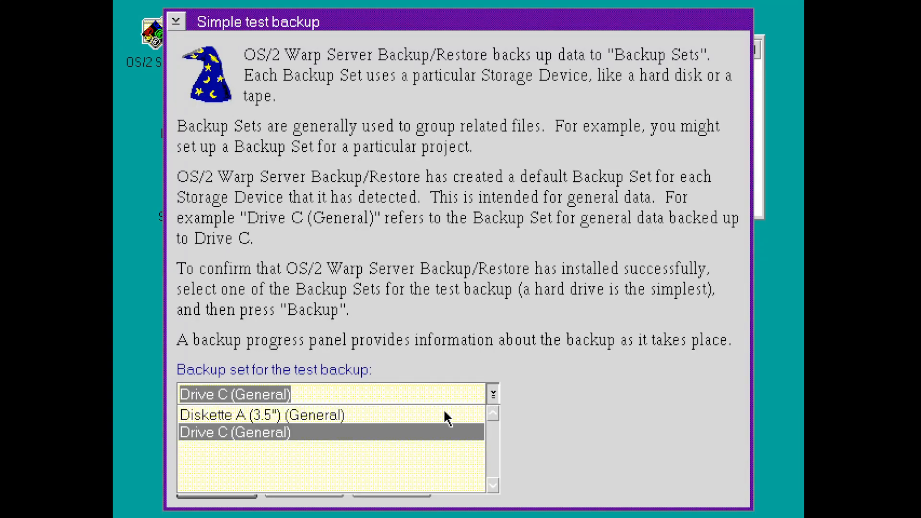
{"action": "left_click", "coordinate": [498, 397]}
{"action": "left_click", "coordinate": [303, 484]}
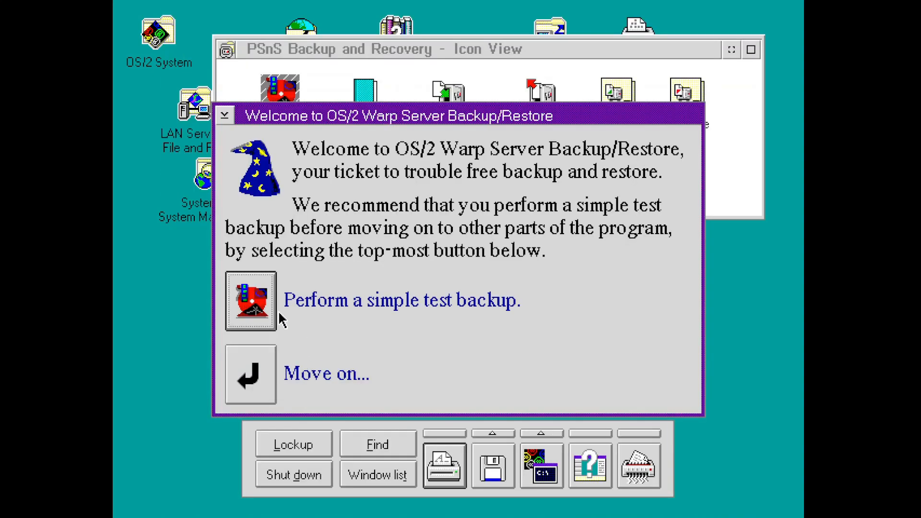
{"action": "left_click", "coordinate": [250, 374]}
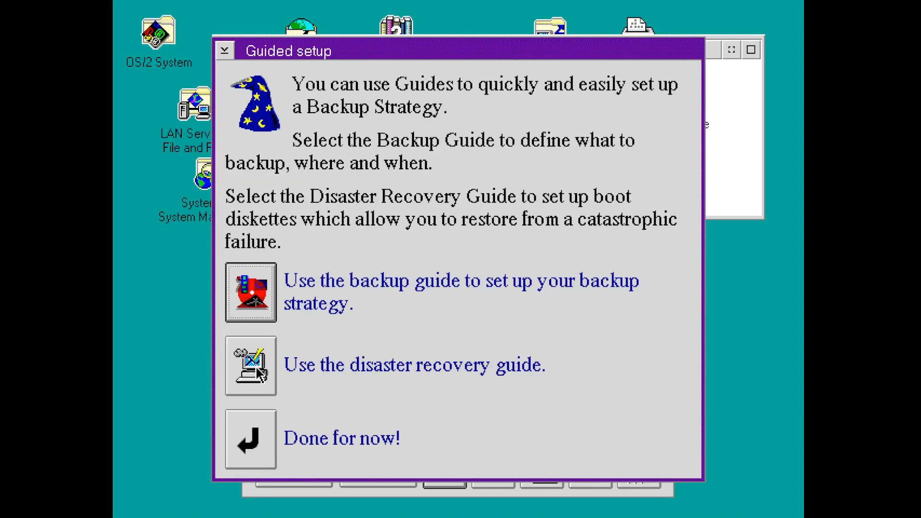
- Open the backup strategy guide and review PSnS compression and Diskette A (3.5") destination settings
{"action": "left_click", "coordinate": [259, 295]}
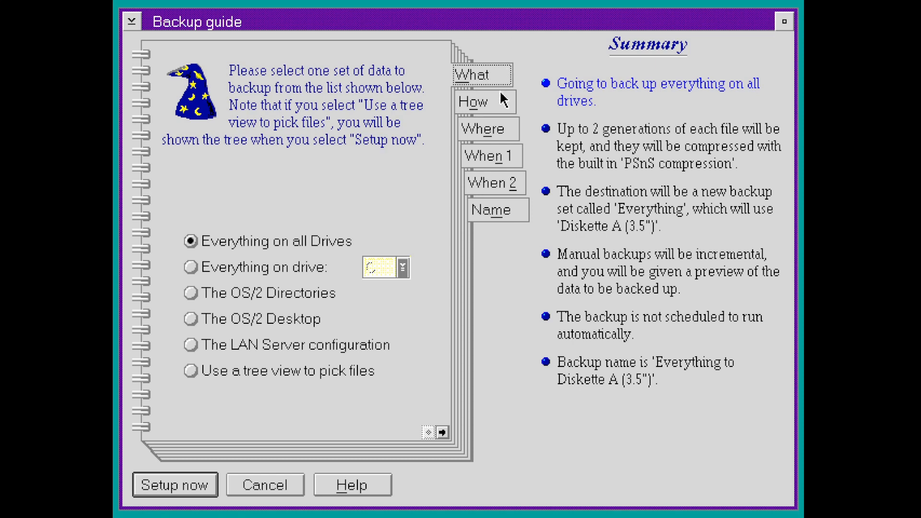
{"action": "left_click", "coordinate": [502, 101]}
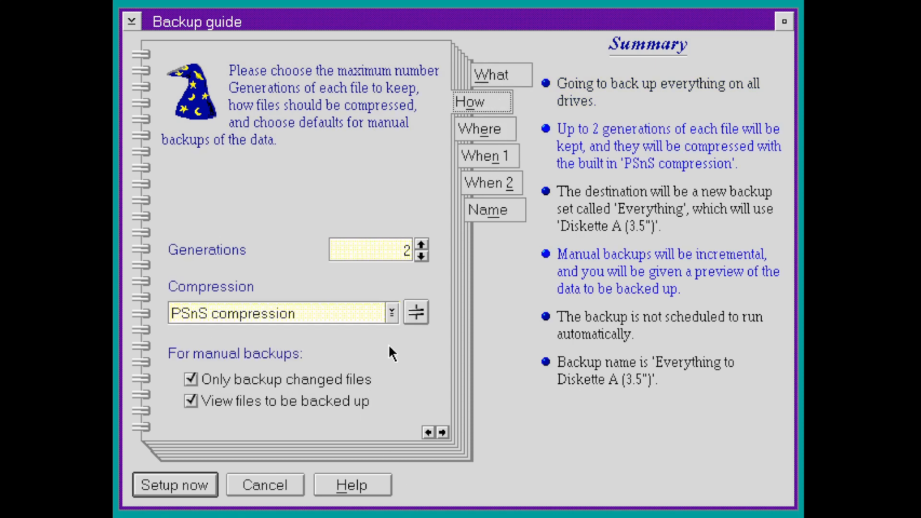
{"action": "left_click", "coordinate": [392, 312]}
{"action": "left_click", "coordinate": [392, 313]}
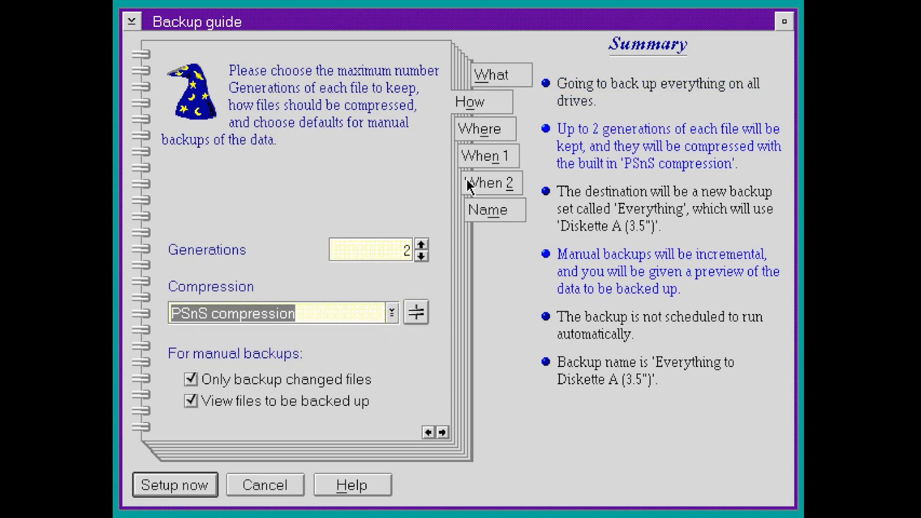
{"action": "left_click", "coordinate": [494, 138]}
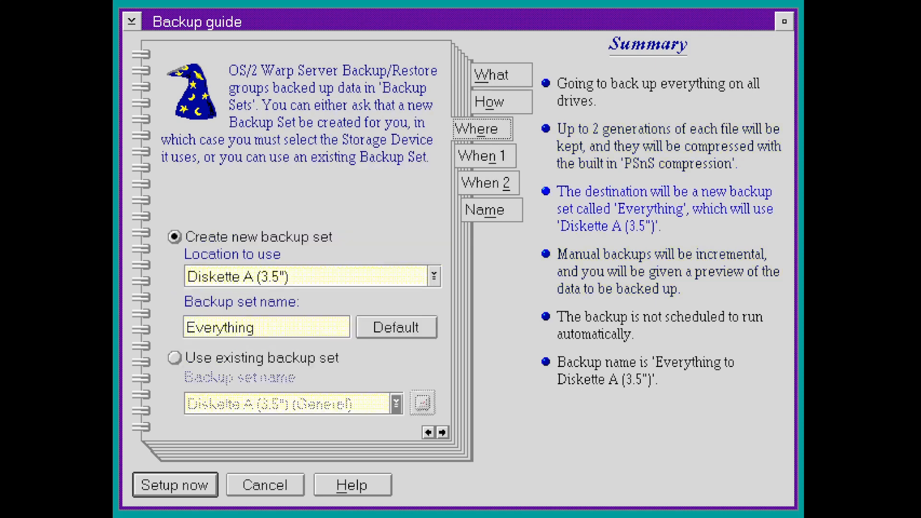
{"action": "left_click", "coordinate": [434, 276]}
{"action": "left_click", "coordinate": [363, 302]}
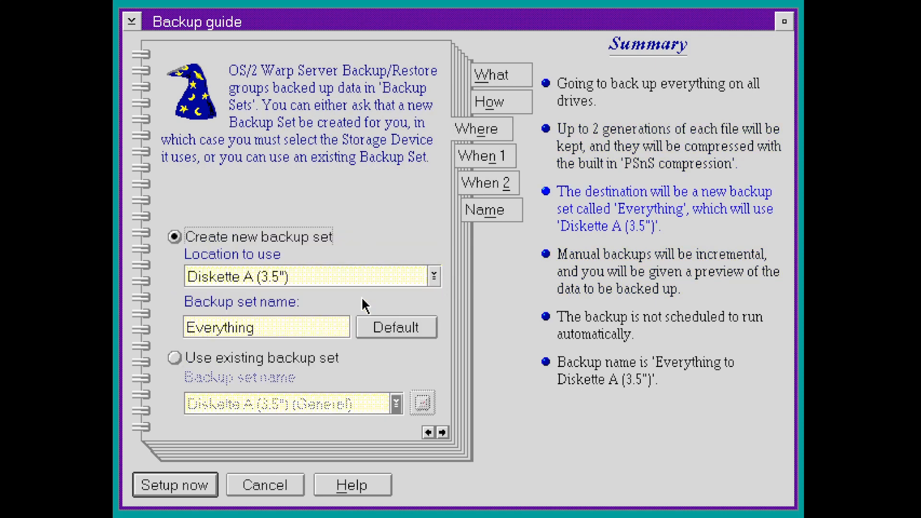
- Browse the guide's scheduling and naming pages, then cancel it and finish setup for now
{"action": "left_click", "coordinate": [504, 161]}
{"action": "left_click", "coordinate": [505, 180]}
{"action": "left_click", "coordinate": [504, 208]}
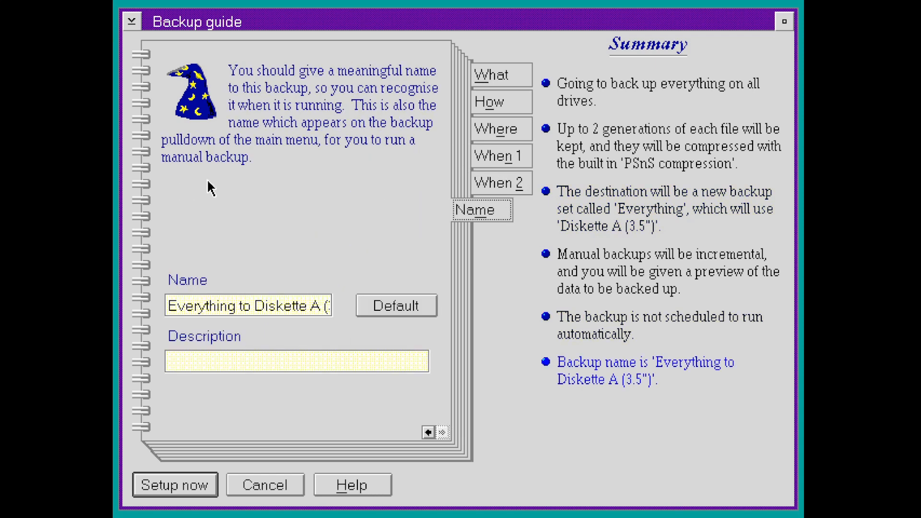
{"action": "left_click", "coordinate": [287, 485]}
{"action": "left_click", "coordinate": [253, 438]}
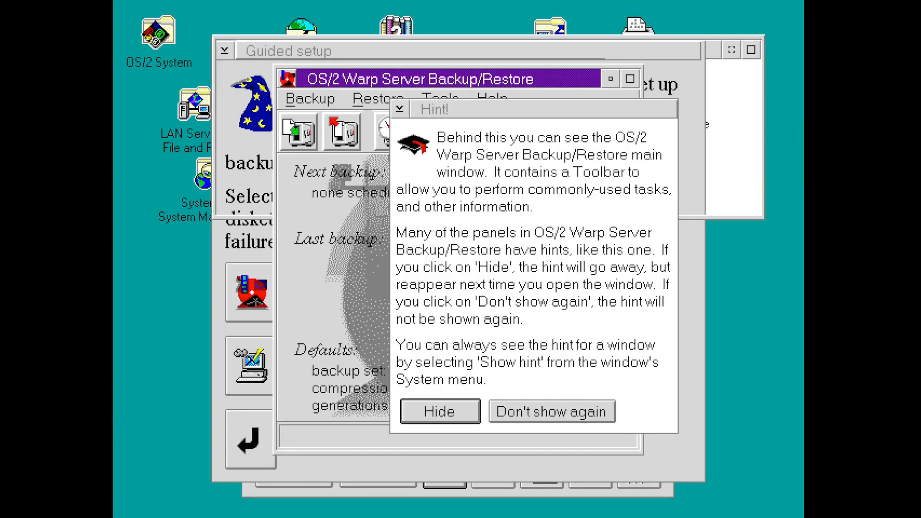
- Dismiss the main window's hint and start a new backup method from the Backup menu
{"action": "left_click_drag", "start_coordinate": [492, 110], "coordinate": [519, 113]}
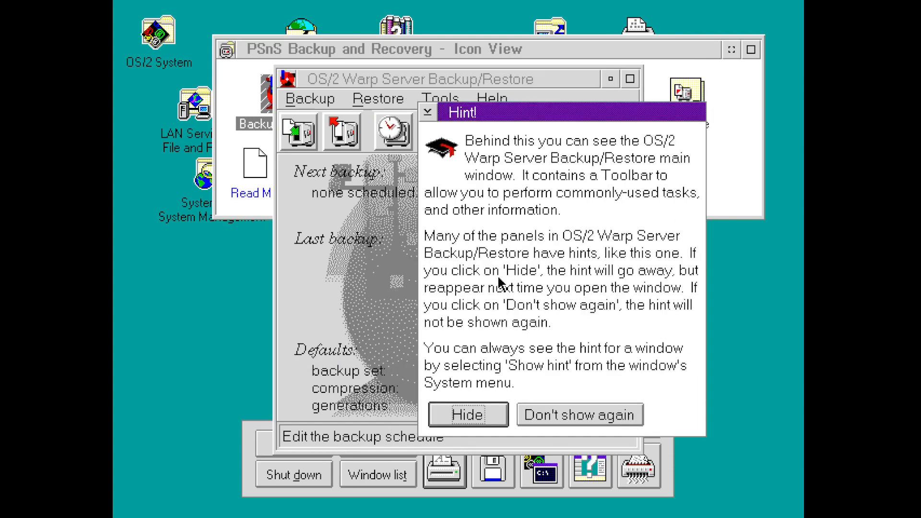
{"action": "left_click", "coordinate": [493, 407]}
{"action": "left_click", "coordinate": [310, 99]}
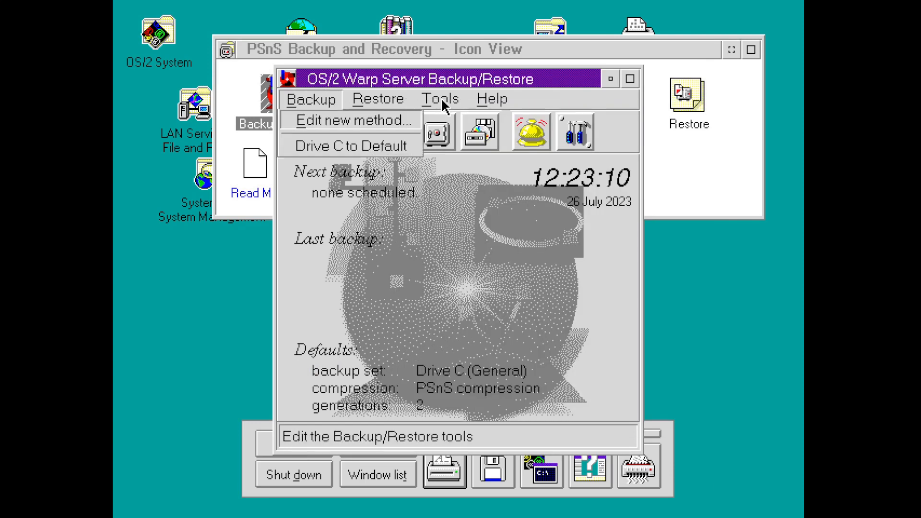
{"action": "mouse_move", "coordinate": [310, 98]}
{"action": "left_click", "coordinate": [334, 117]}
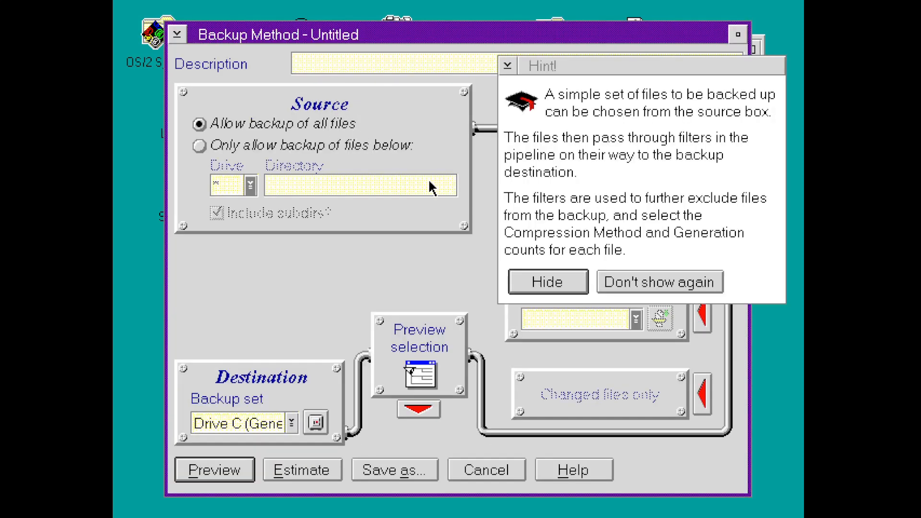
- Inspect the backup sets list, dismiss its hints, and discard the new backup method
{"action": "left_click", "coordinate": [292, 423]}
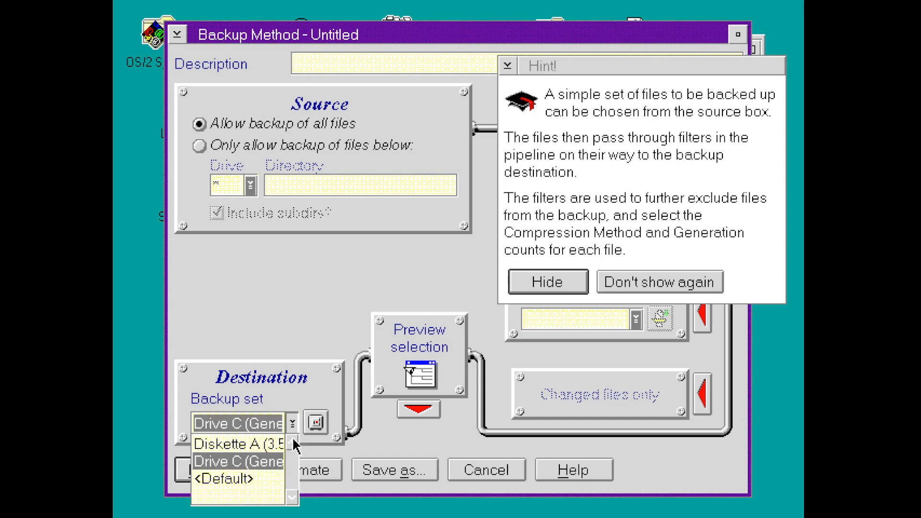
{"action": "left_click", "coordinate": [315, 422]}
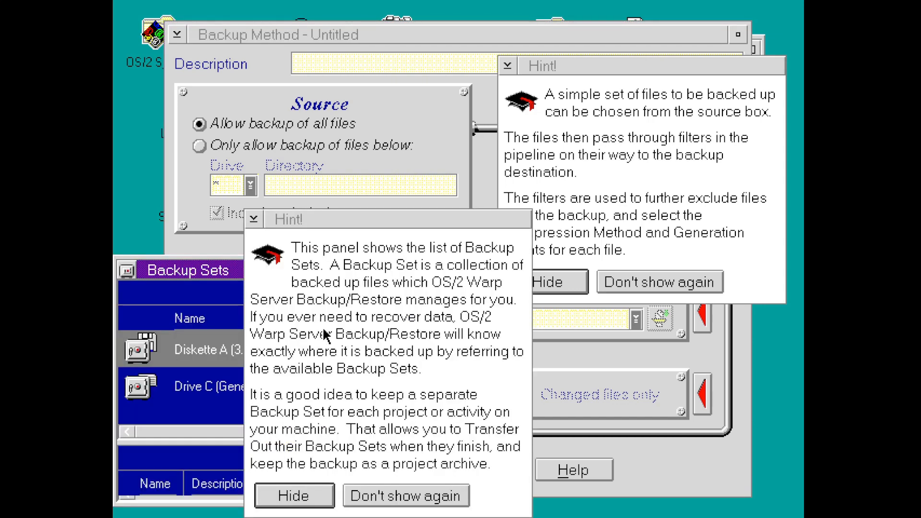
{"action": "left_click", "coordinate": [293, 495]}
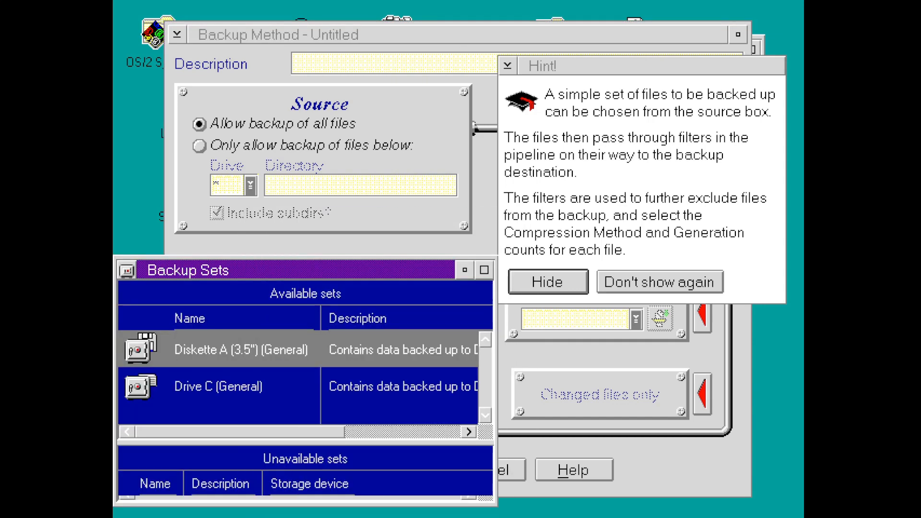
{"action": "double_click", "coordinate": [126, 271]}
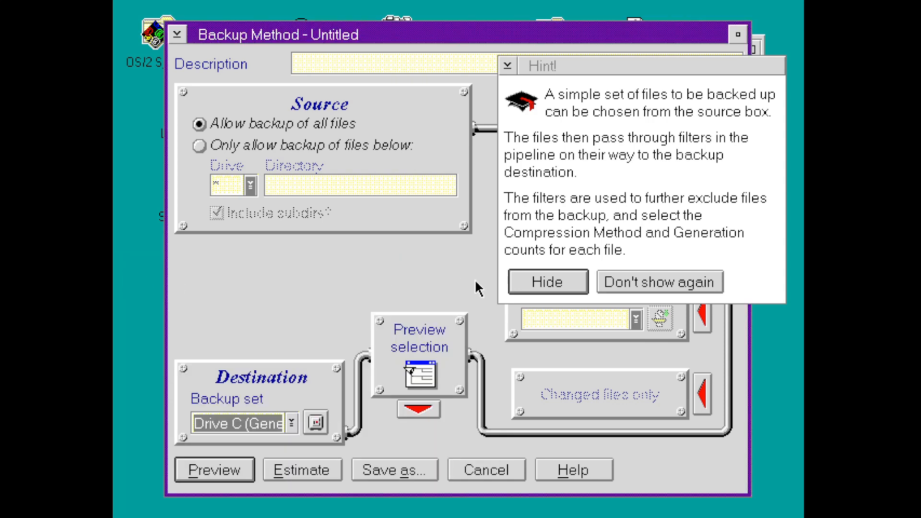
{"action": "left_click", "coordinate": [581, 285]}
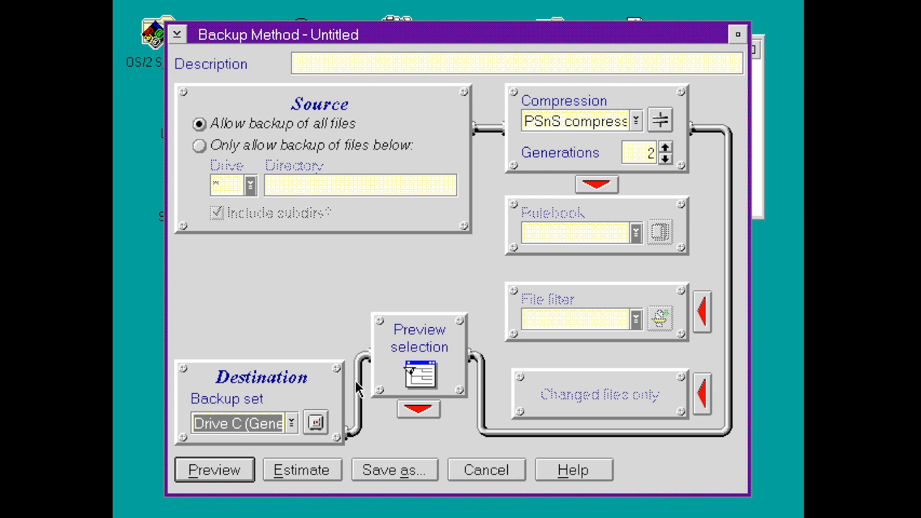
{"action": "left_click", "coordinate": [478, 469]}
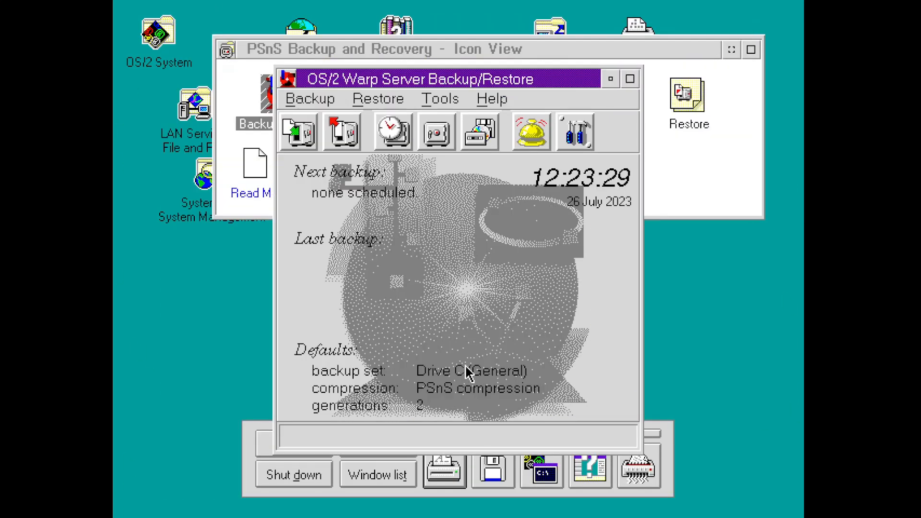
- Close Backup/Restore and the PSnS folder, then open and enlarge the PSF/2 Advanced Print folder
{"action": "double_click", "coordinate": [286, 82]}
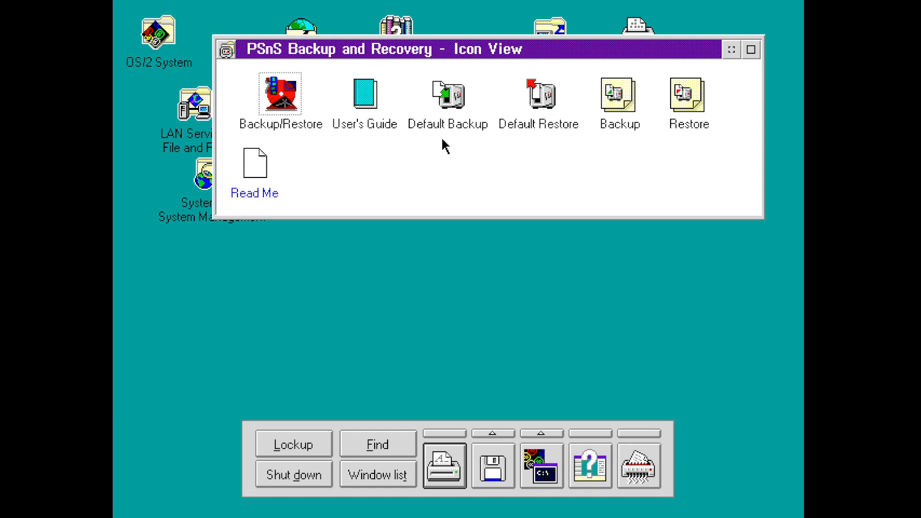
{"action": "double_click", "coordinate": [228, 50]}
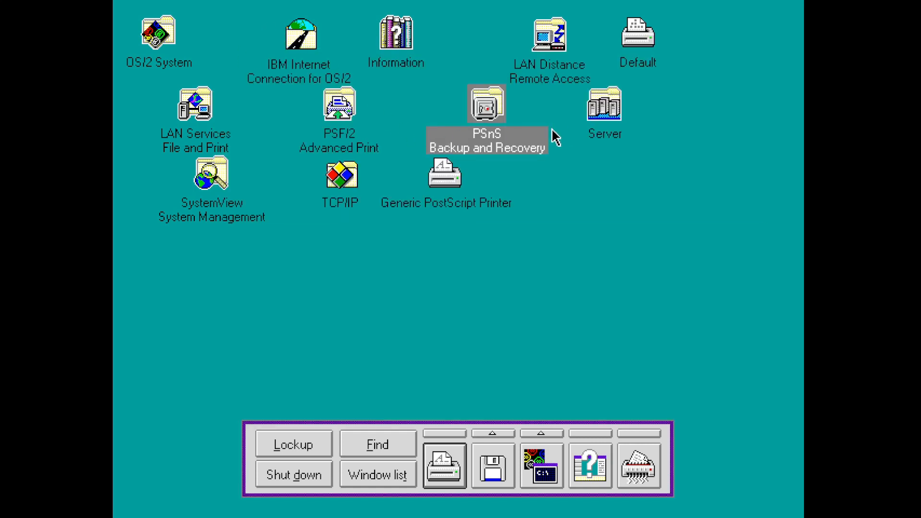
{"action": "double_click", "coordinate": [353, 112]}
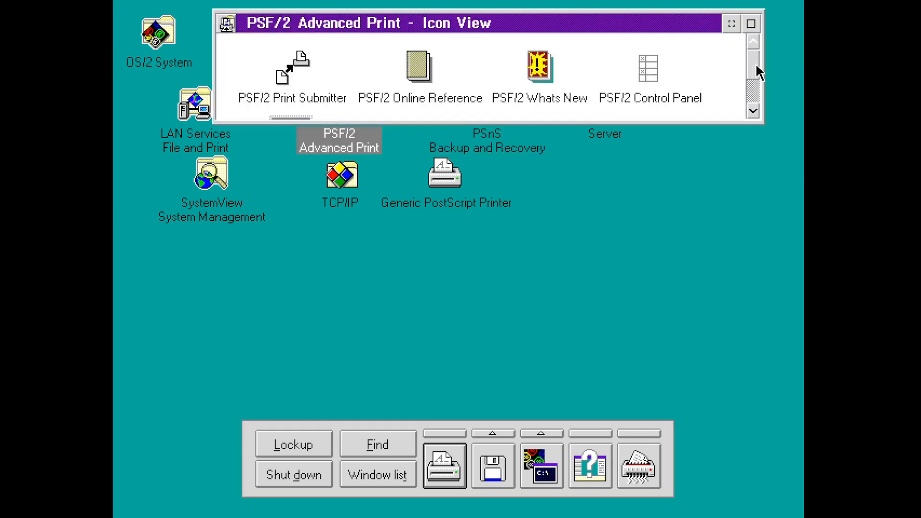
{"action": "left_click_drag", "start_coordinate": [757, 66], "coordinate": [739, 282]}
{"action": "left_click_drag", "start_coordinate": [753, 181], "coordinate": [751, 95]}
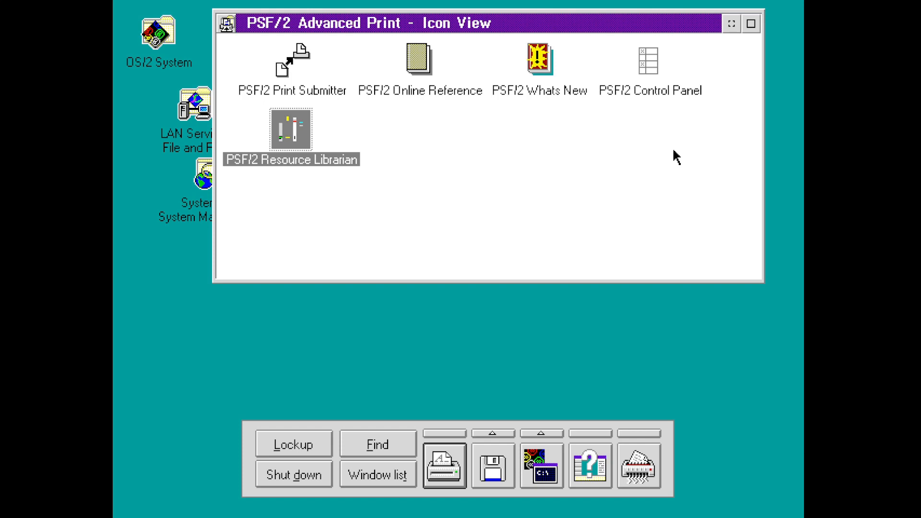
- Launch PSF/2 Resource Librarian and add a new resource group named TESTGROU
{"action": "double_click", "coordinate": [282, 130]}
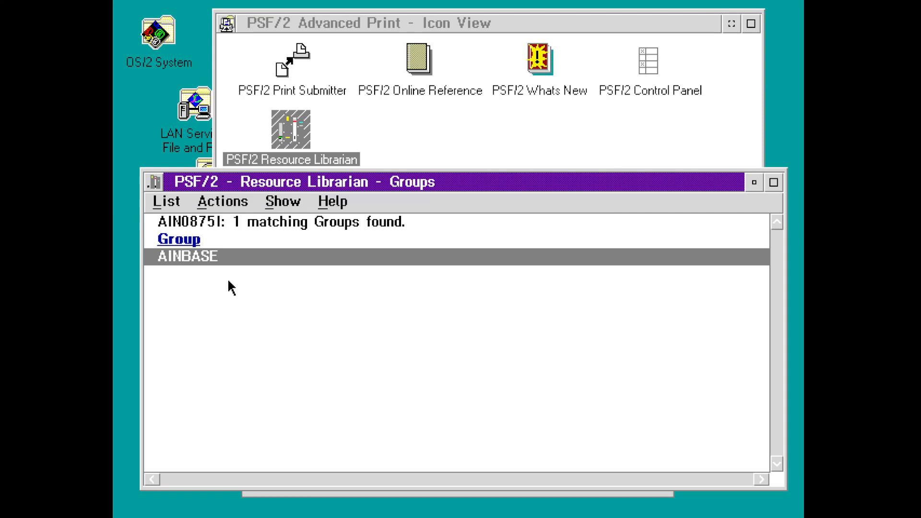
{"action": "left_click", "coordinate": [197, 205]}
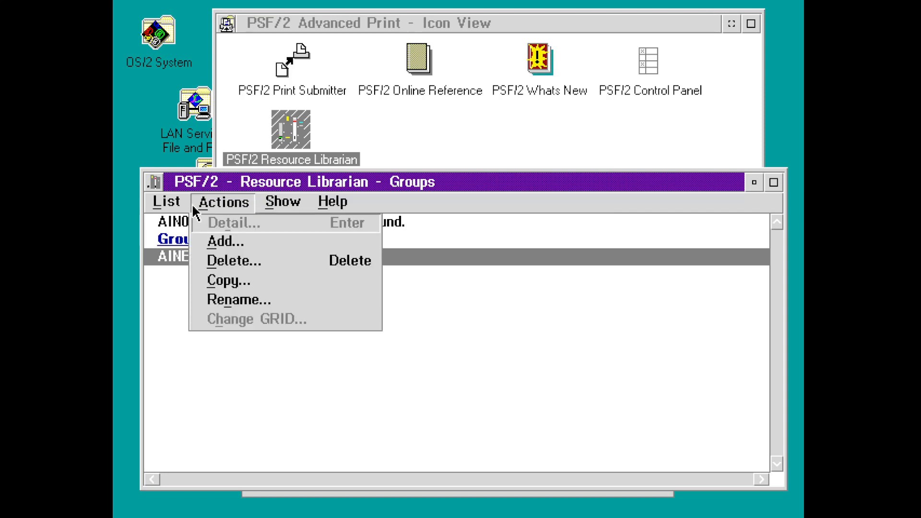
{"action": "left_click", "coordinate": [206, 240]}
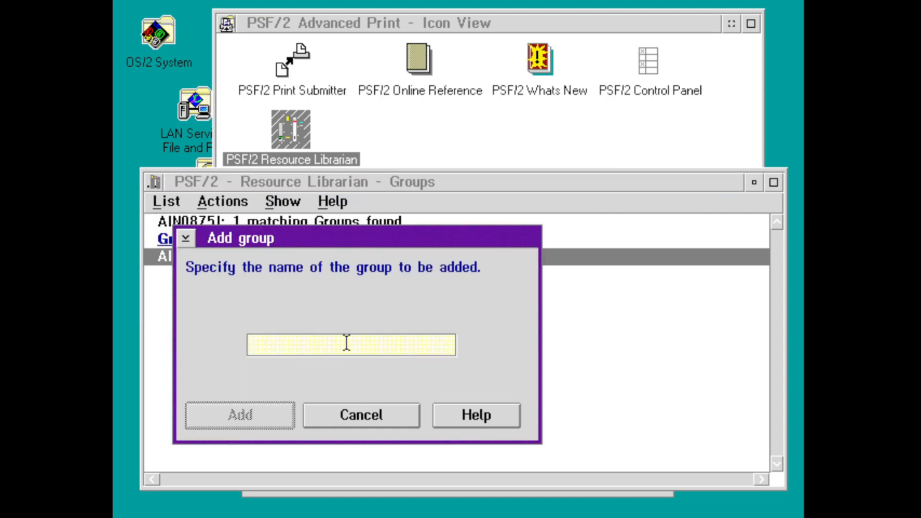
{"action": "type", "text": "TESWTGRO"}
{"action": "key", "text": "BackSpace"}
{"action": "key", "text": "BackSpace"}
{"action": "key", "text": "BackSpace"}
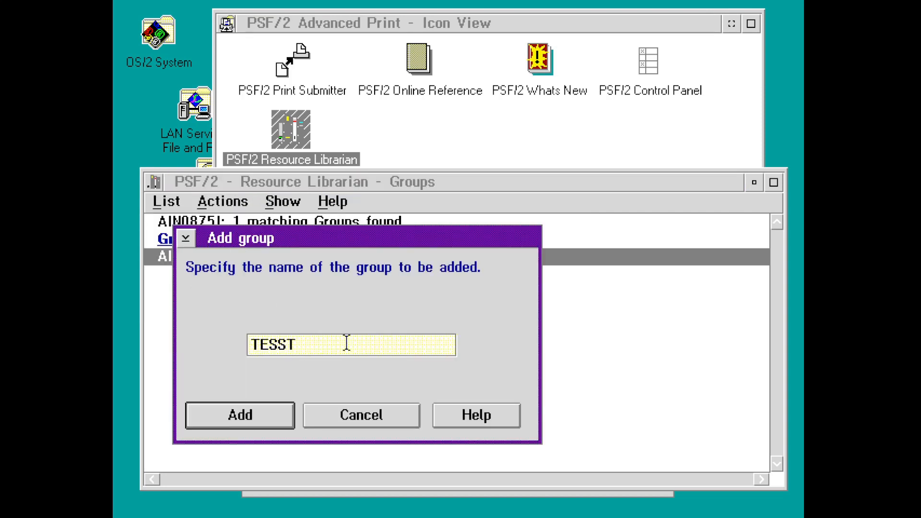
{"action": "key", "text": "BackSpace"}
{"action": "key", "text": "BackSpace"}
{"action": "type", "text": "TGROU"}
{"action": "key", "text": "Return"}
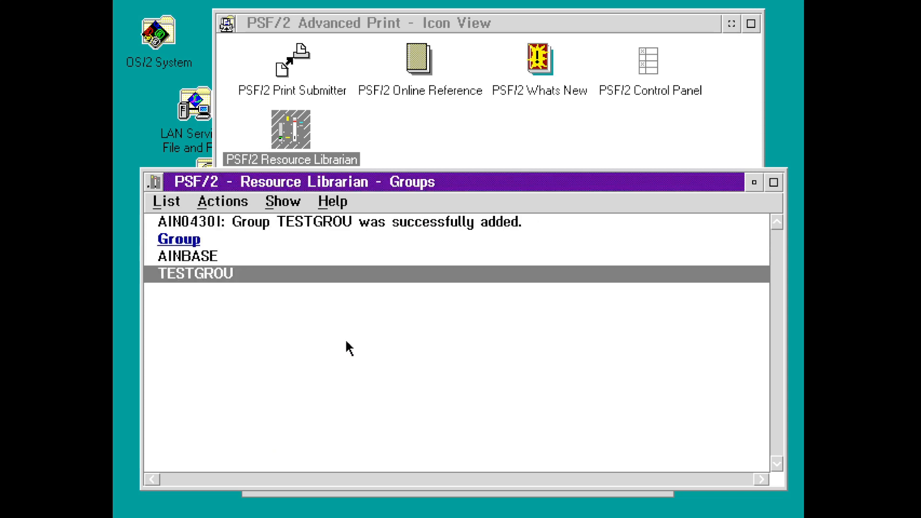
- Try listing the AFP and then the DPF resources, cancelling each list
{"action": "left_click", "coordinate": [216, 201]}
{"action": "left_click", "coordinate": [165, 202]}
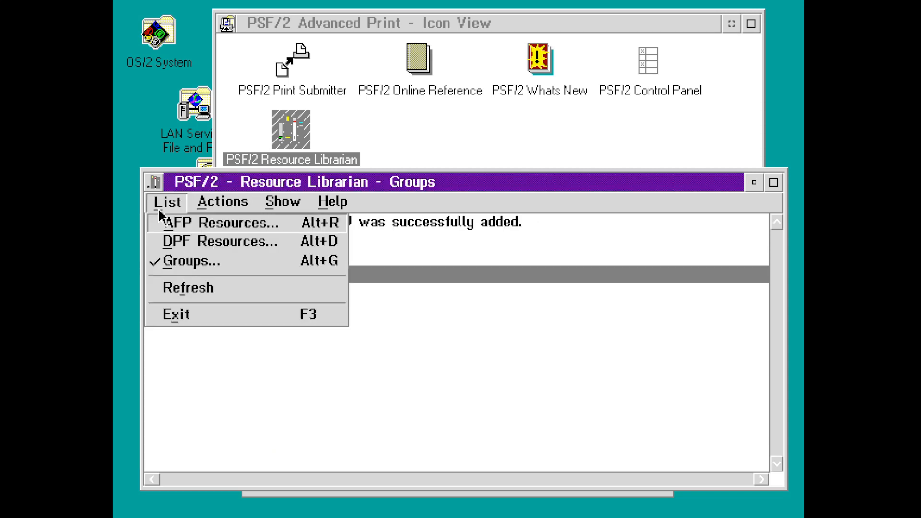
{"action": "left_click", "coordinate": [175, 223]}
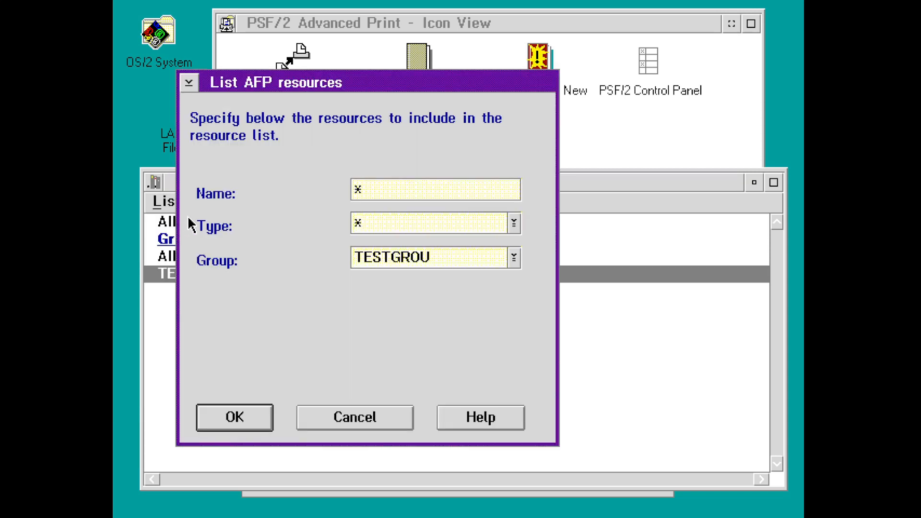
{"action": "left_click", "coordinate": [359, 418]}
{"action": "left_click", "coordinate": [159, 203]}
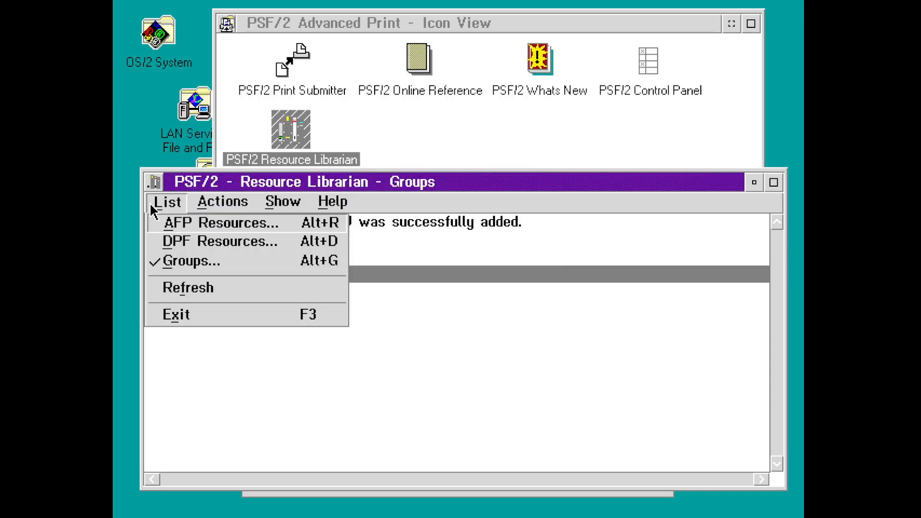
{"action": "left_click", "coordinate": [197, 243]}
{"action": "left_click", "coordinate": [356, 424]}
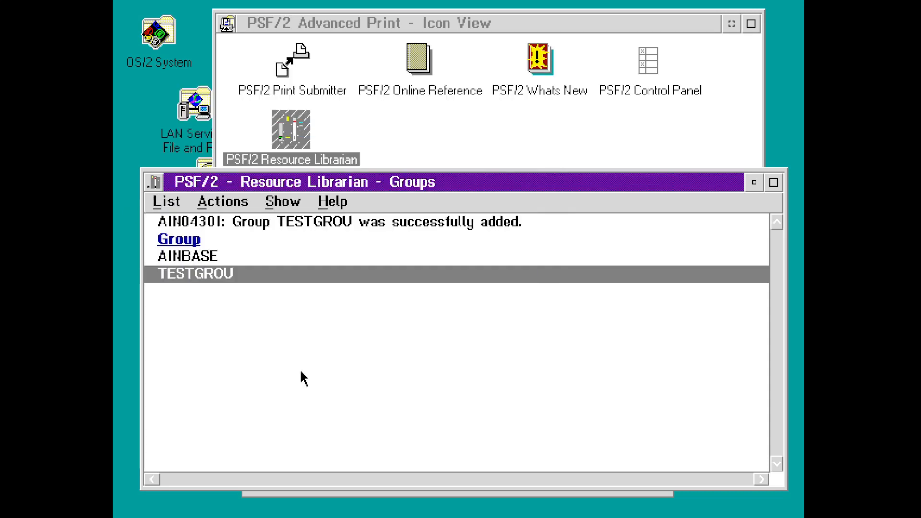
- Browse the display and group menus, close Resource Librarian, and launch PSF/2 Print Submission
{"action": "left_click", "coordinate": [185, 205]}
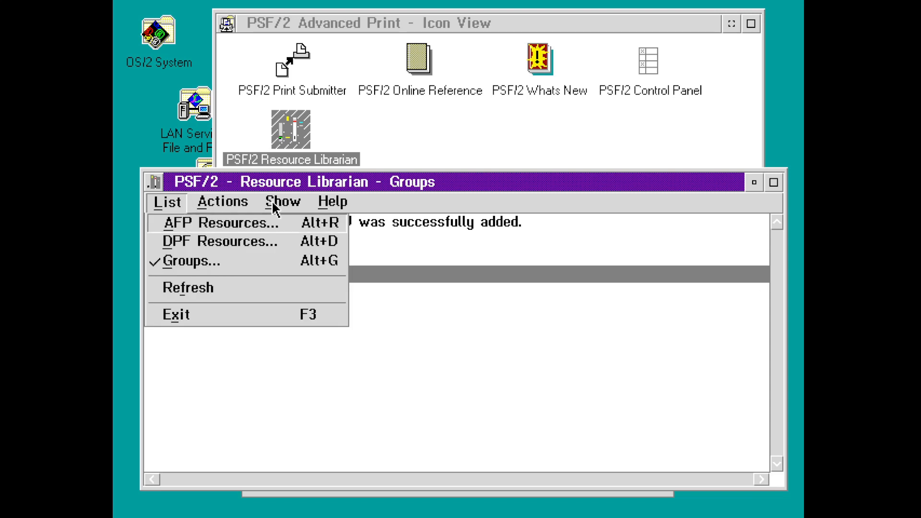
{"action": "left_click", "coordinate": [293, 207]}
{"action": "left_click", "coordinate": [250, 206]}
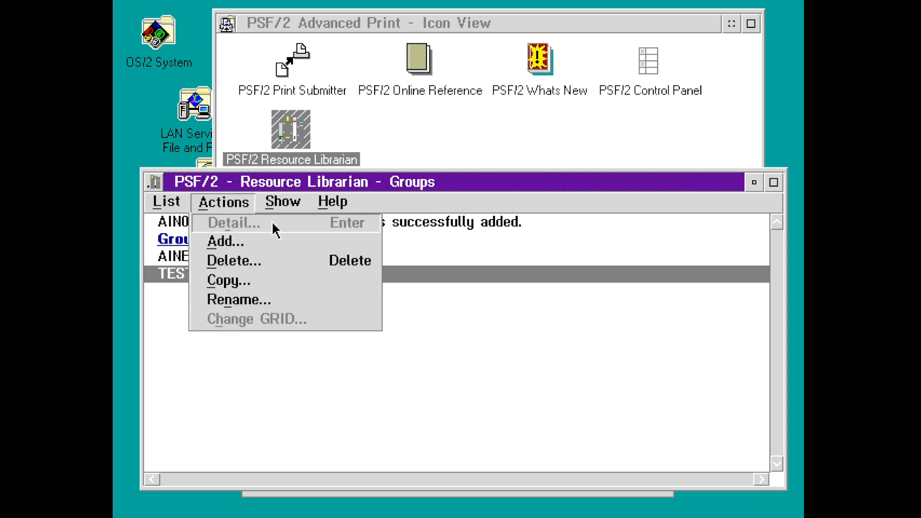
{"action": "double_click", "coordinate": [152, 184]}
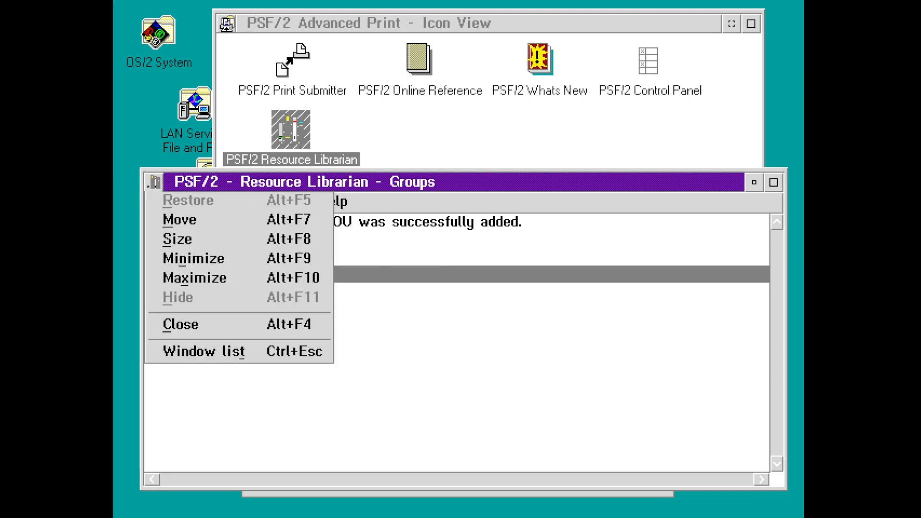
{"action": "double_click", "coordinate": [320, 77]}
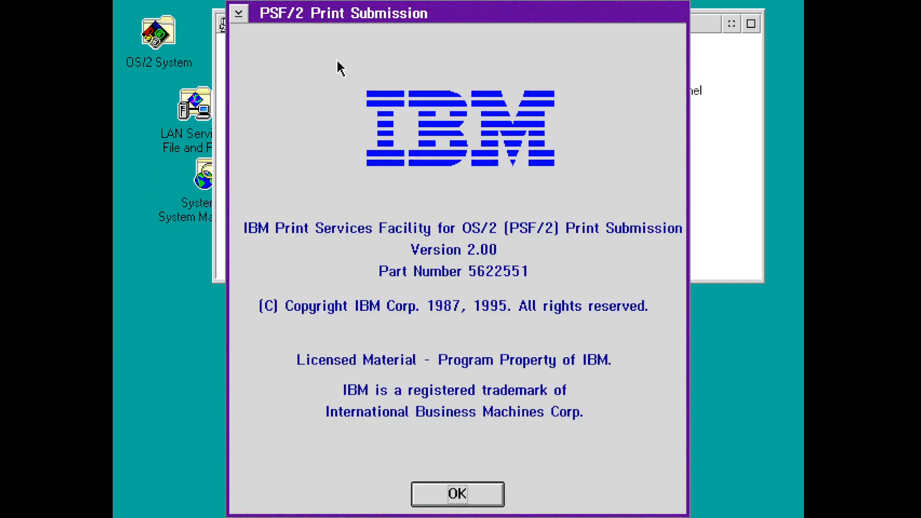
- Close Print Submission, reopen the PSF/2 Advanced Print folder, and launch the PSF/2 Control Panel
{"action": "key", "text": "Return"}
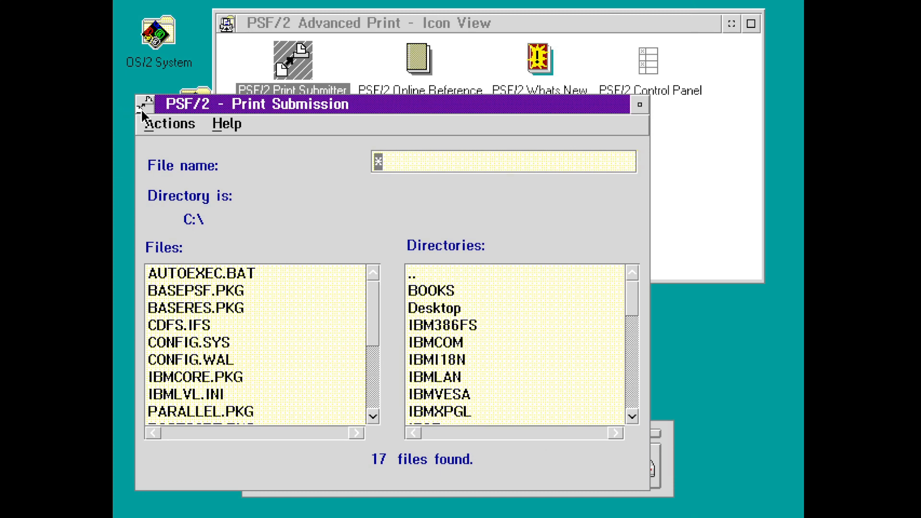
{"action": "double_click", "coordinate": [143, 111]}
{"action": "double_click", "coordinate": [226, 24]}
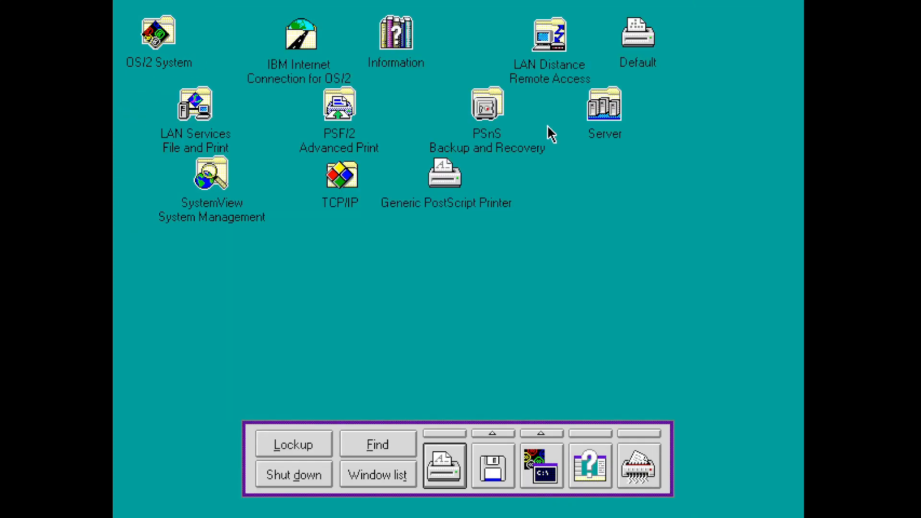
{"action": "double_click", "coordinate": [354, 102]}
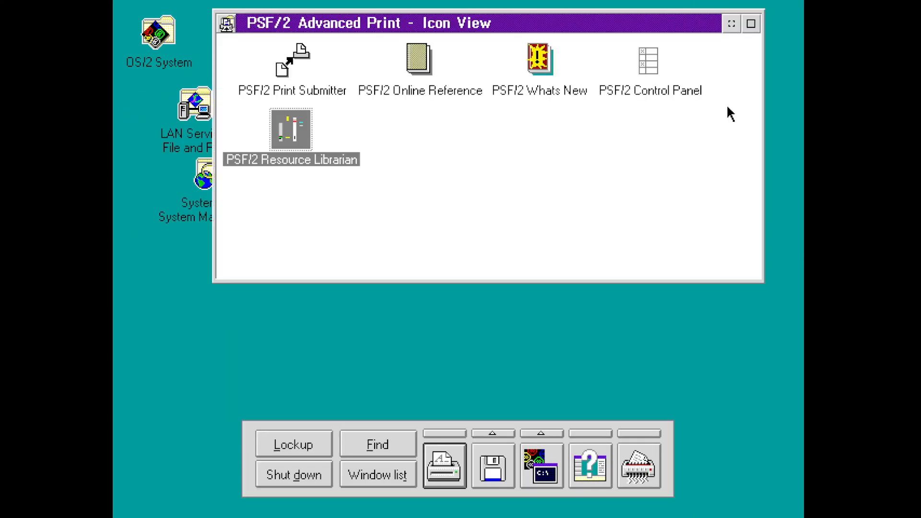
{"action": "double_click", "coordinate": [667, 78]}
{"action": "key", "text": "Return"}
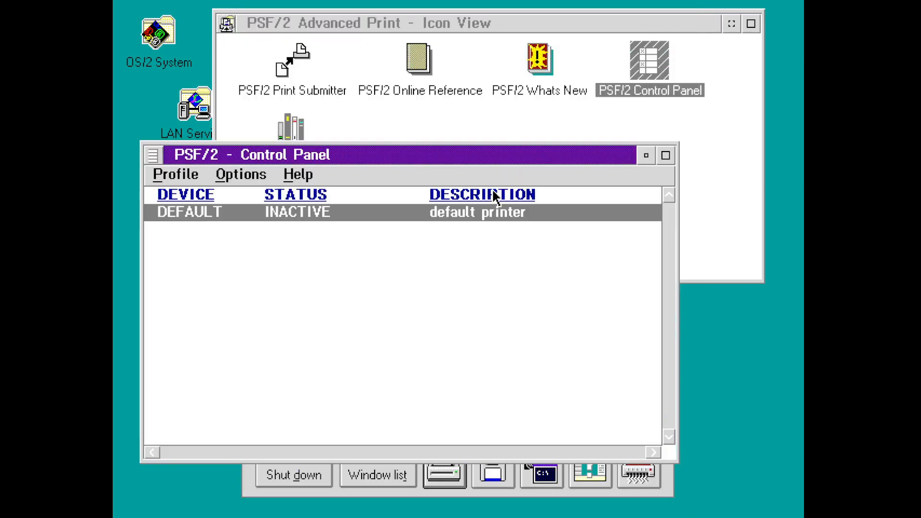
- Start copying the DEFAULT device profile with parallel attachment, then cancel the copy
{"action": "left_click", "coordinate": [194, 176]}
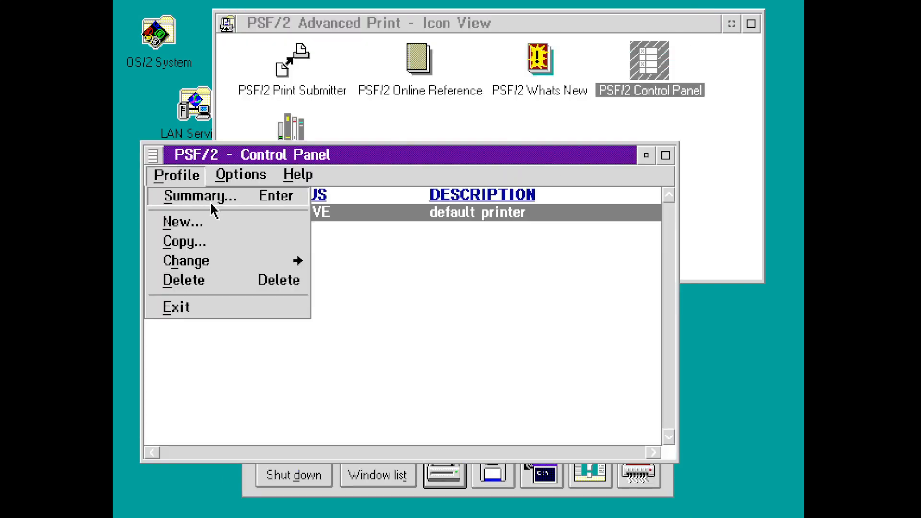
{"action": "left_click", "coordinate": [209, 240]}
{"action": "left_click", "coordinate": [229, 222]}
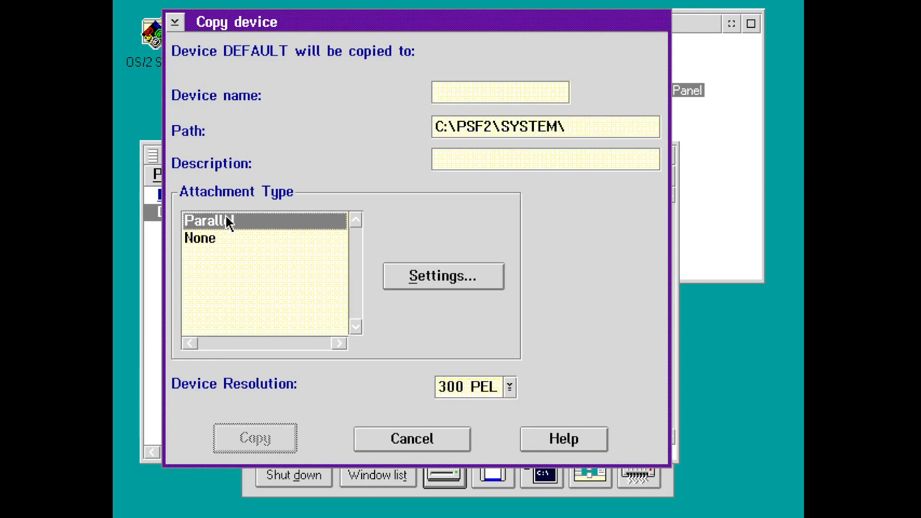
{"action": "key", "text": "Escape"}
- View the DEFAULT profile's ASCII font options (C12055D0) without changes, then close the Control Panel
{"action": "left_click", "coordinate": [194, 180]}
{"action": "left_click", "coordinate": [238, 179]}
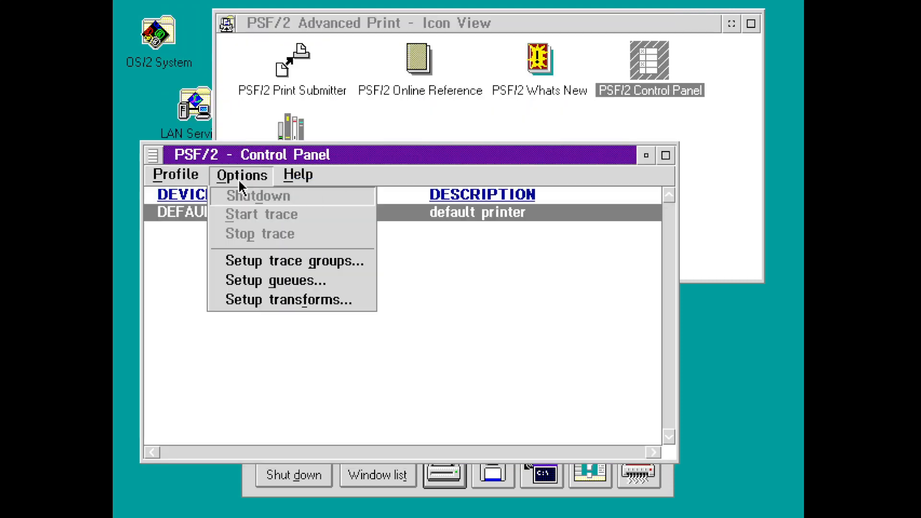
{"action": "left_click", "coordinate": [294, 178]}
{"action": "left_click", "coordinate": [218, 173]}
{"action": "left_click", "coordinate": [193, 179]}
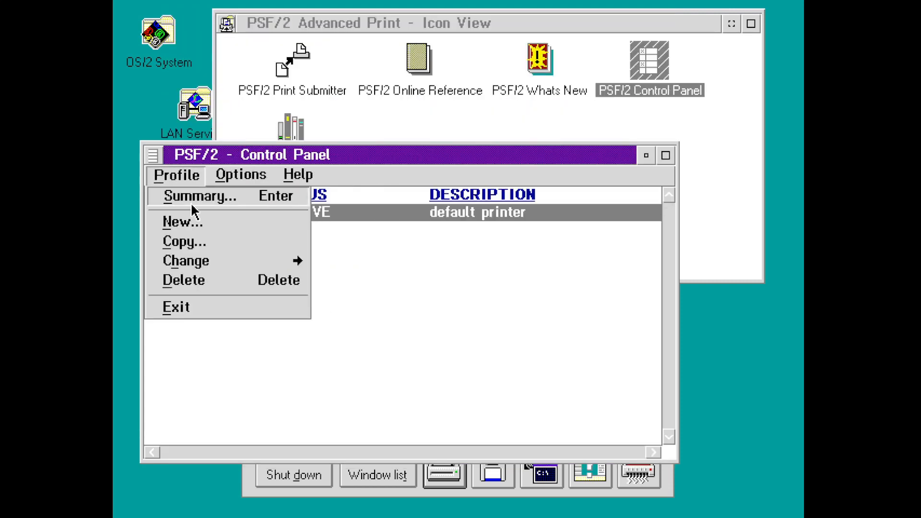
{"action": "left_click", "coordinate": [200, 262]}
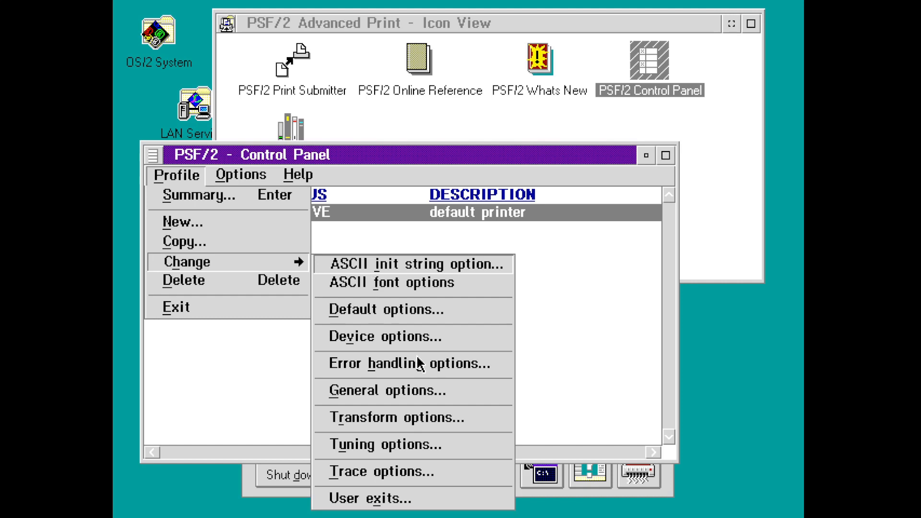
{"action": "left_click", "coordinate": [411, 283]}
{"action": "left_click", "coordinate": [374, 378]}
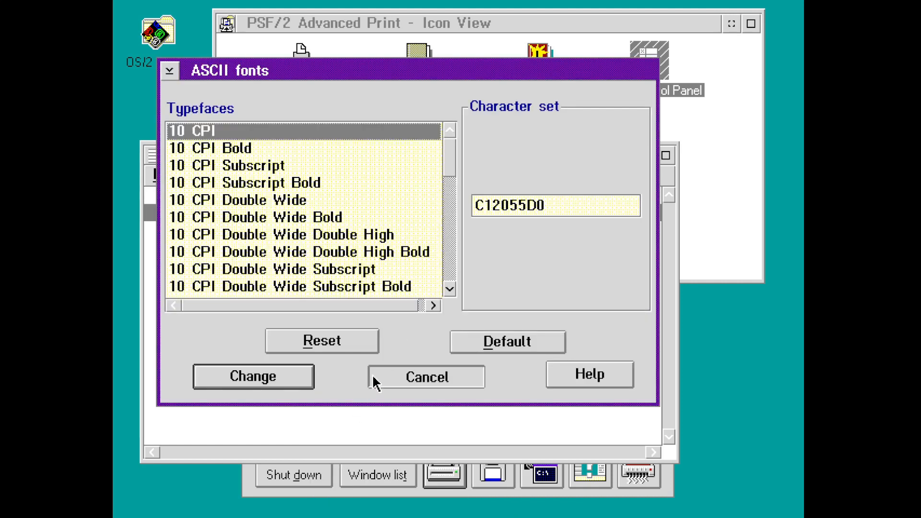
{"action": "double_click", "coordinate": [153, 155]}
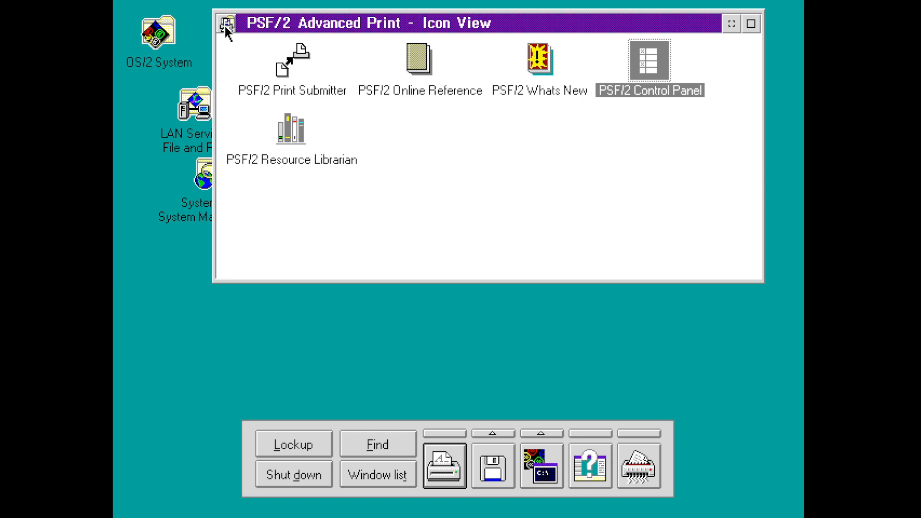
- Read the Online Reference's PSF/2-Supplied Resources topic, then close it and the Advanced Print folder
{"action": "double_click", "coordinate": [420, 58]}
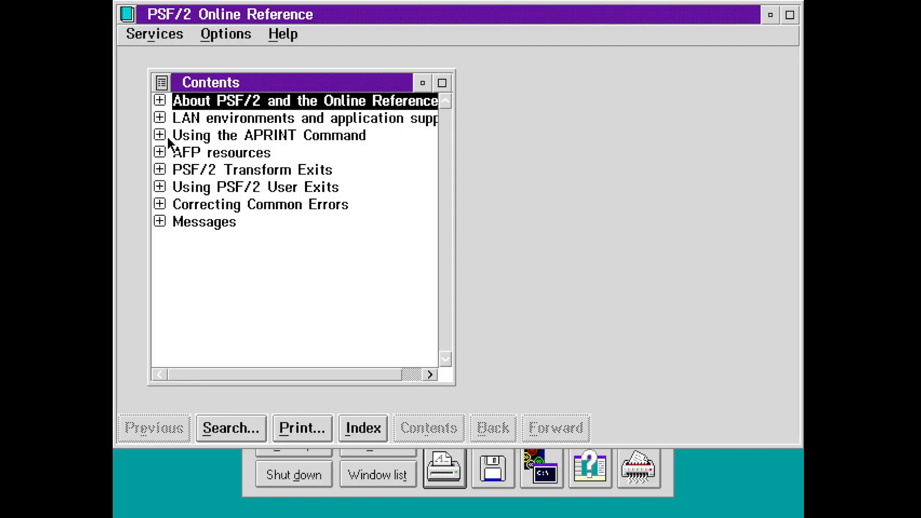
{"action": "left_click", "coordinate": [160, 153]}
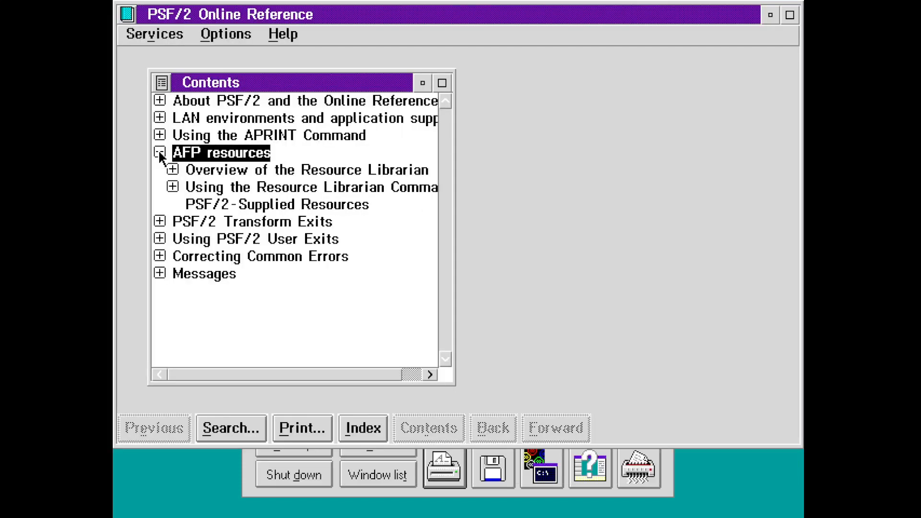
{"action": "double_click", "coordinate": [191, 204]}
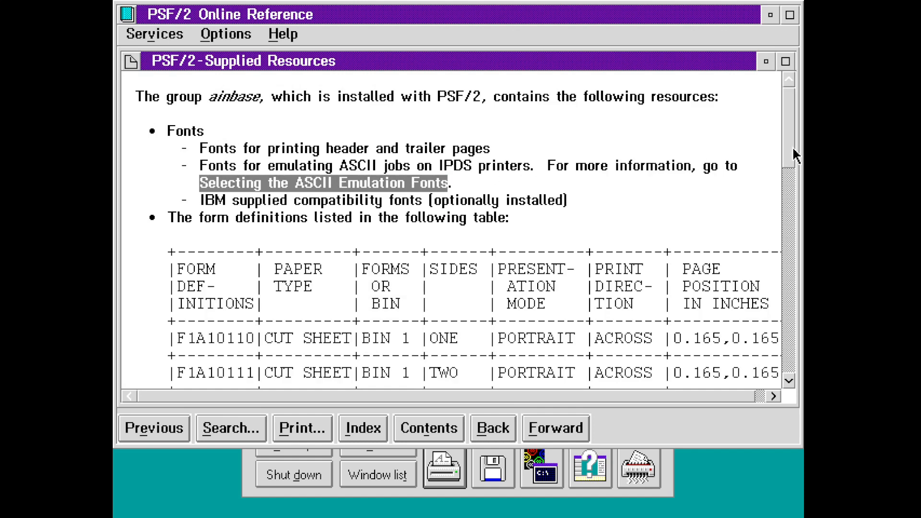
{"action": "left_click_drag", "start_coordinate": [792, 149], "coordinate": [792, 237]}
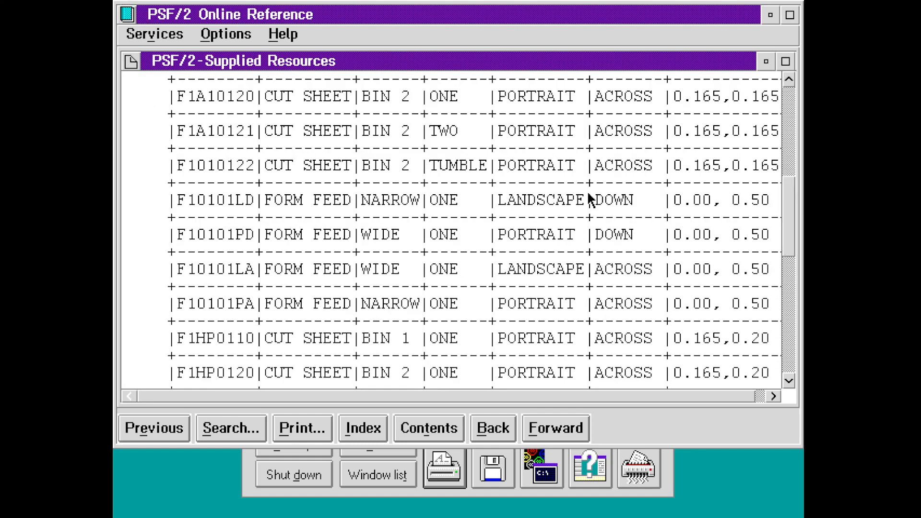
{"action": "left_click", "coordinate": [129, 20]}
{"action": "left_click", "coordinate": [130, 21]}
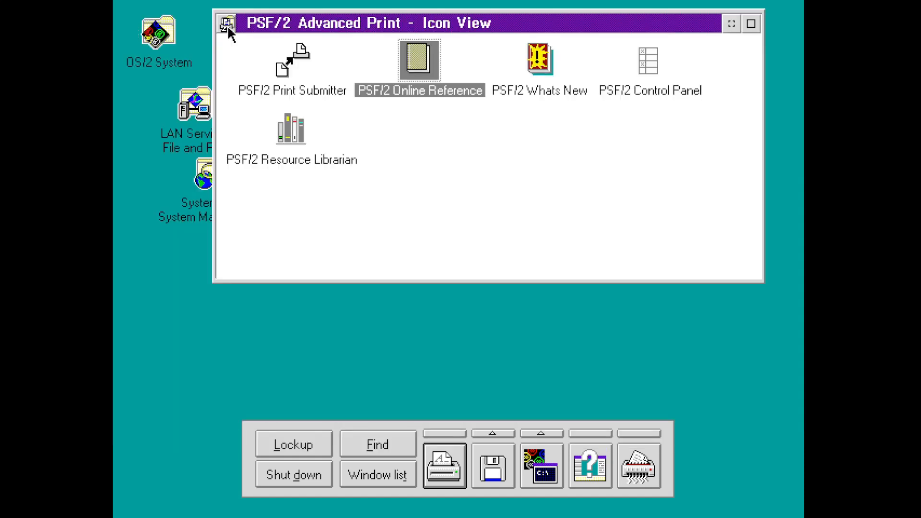
{"action": "double_click", "coordinate": [225, 24]}
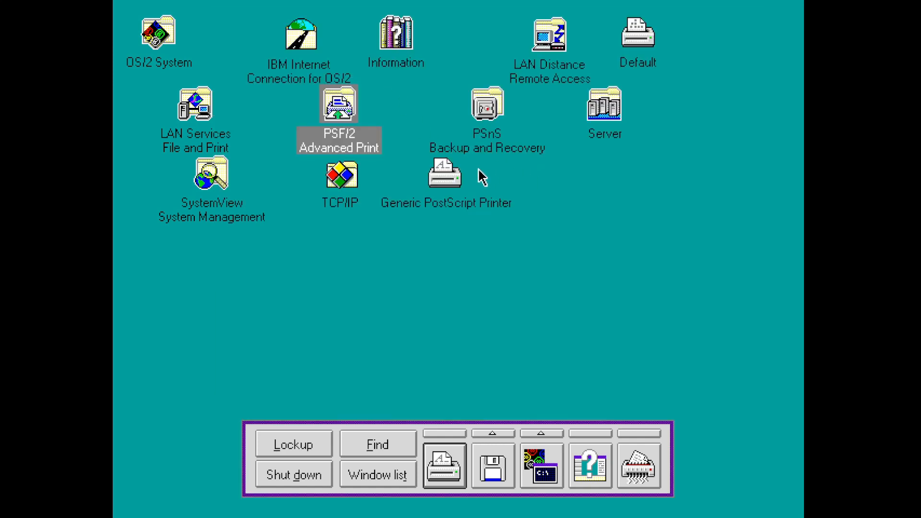
- From the TCP/IP folder, run a 3270 Telnet session to 192.168.1.10 and log off
{"action": "double_click", "coordinate": [352, 177]}
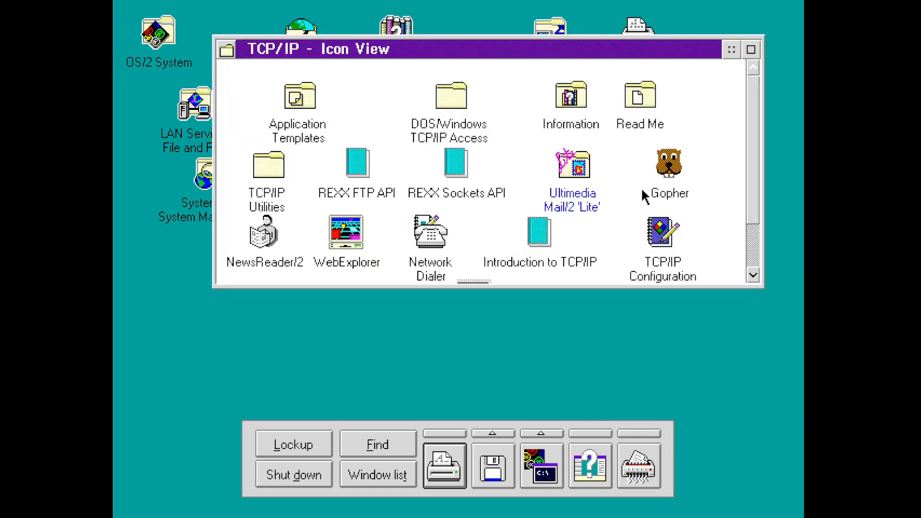
{"action": "left_click_drag", "start_coordinate": [755, 168], "coordinate": [755, 236]}
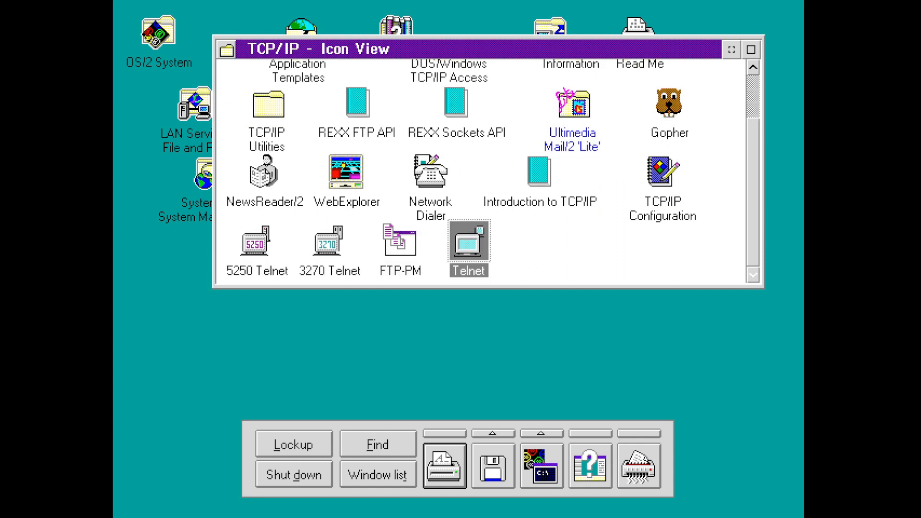
{"action": "double_click", "coordinate": [331, 242]}
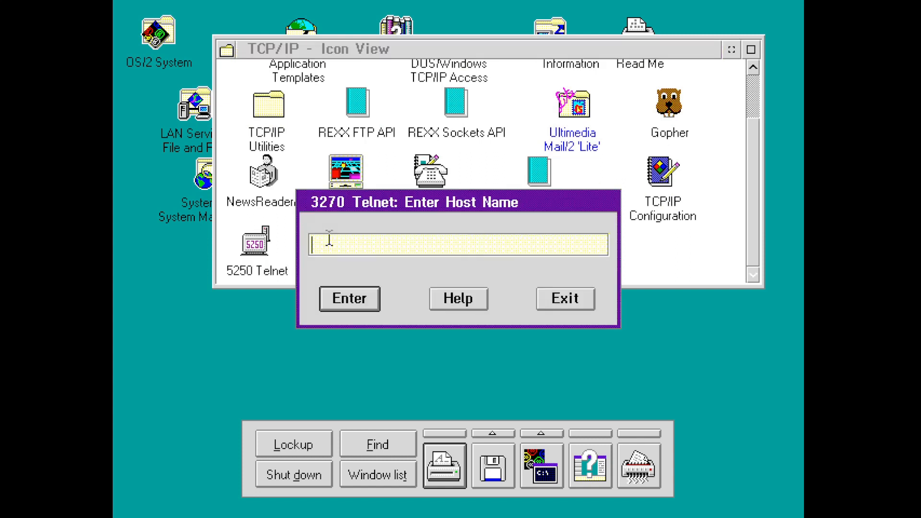
{"action": "type", "text": "192.168.1.10"}
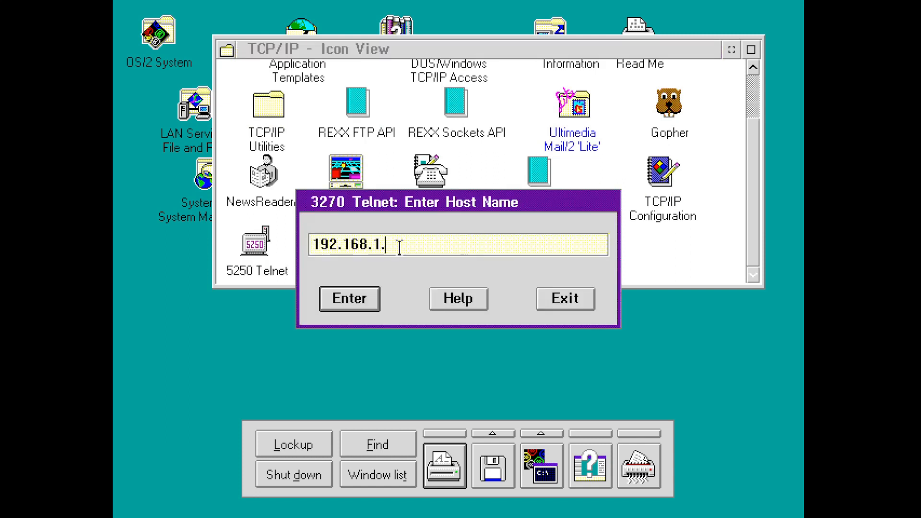
{"action": "key", "text": "Return"}
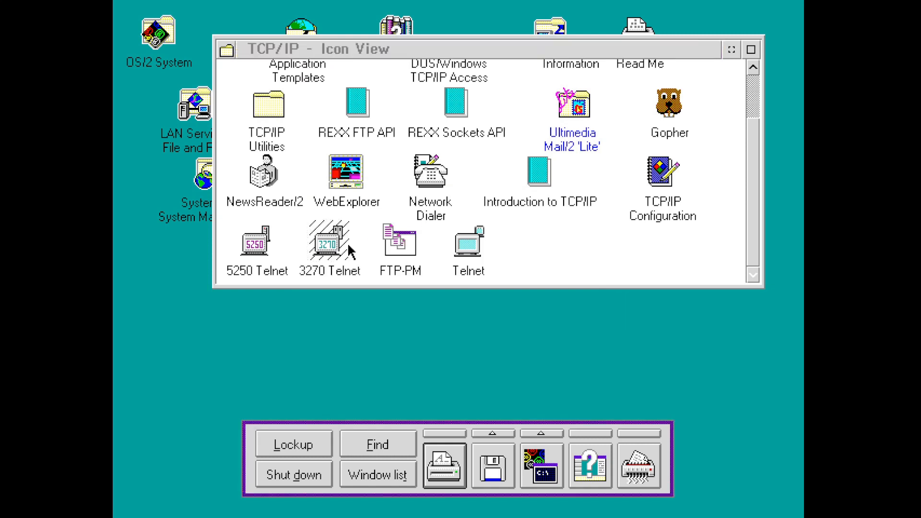
{"action": "key", "text": "Return"}
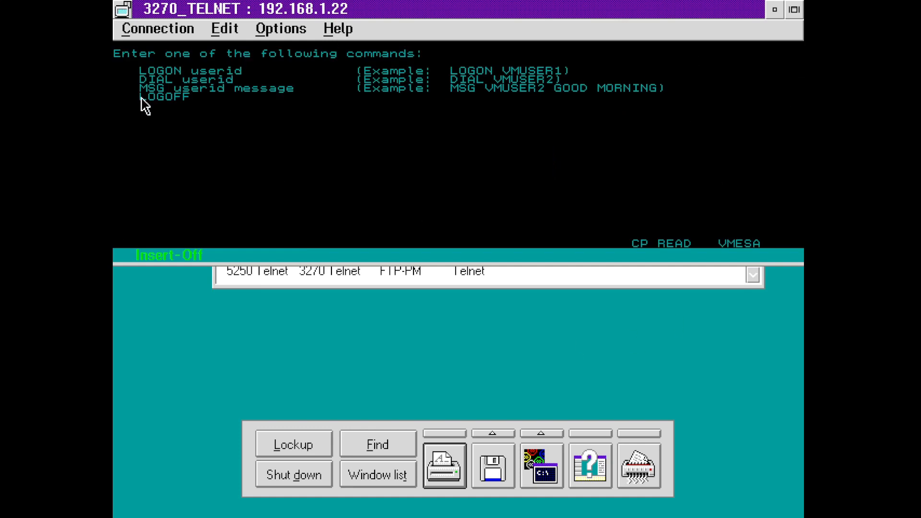
{"action": "type", "text": "logoff"}
{"action": "key", "text": "Return"}
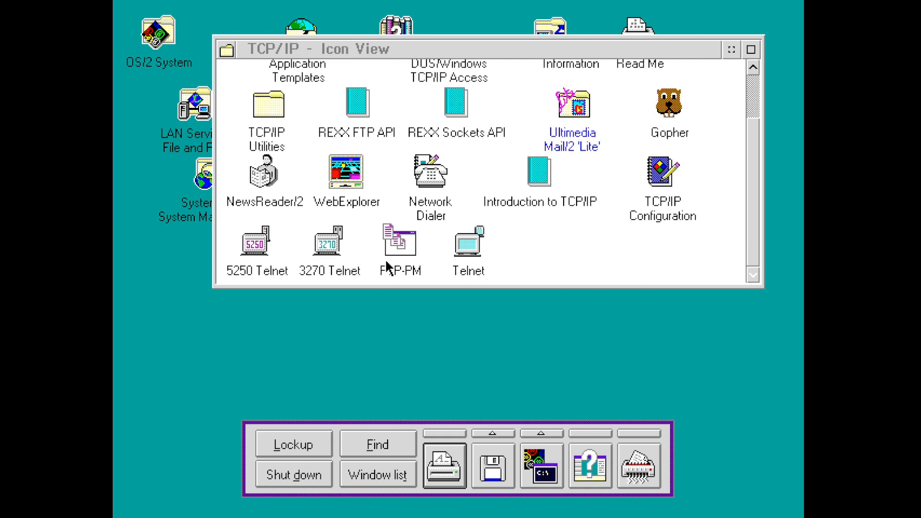
- Open a Telnet session to 192.168.1.55, close it, and launch WebExplorer
{"action": "double_click", "coordinate": [483, 243]}
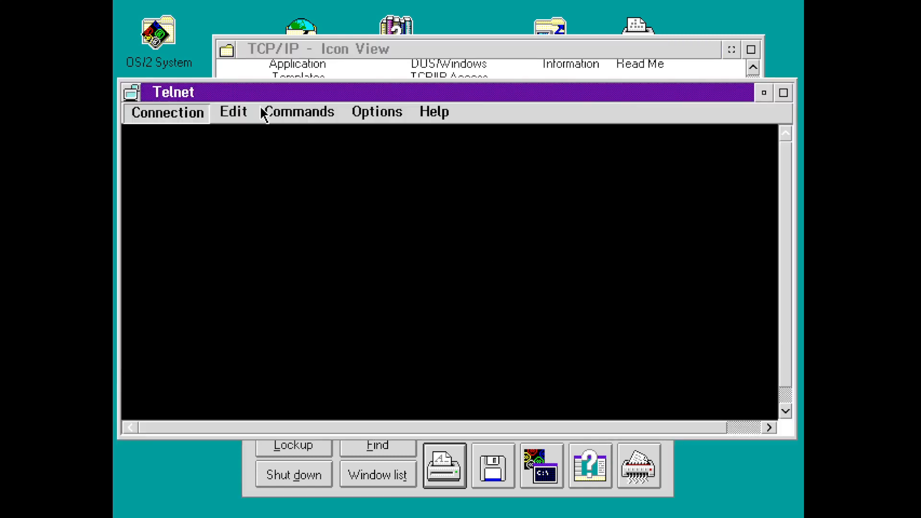
{"action": "left_click", "coordinate": [167, 111]}
{"action": "left_click", "coordinate": [189, 132]}
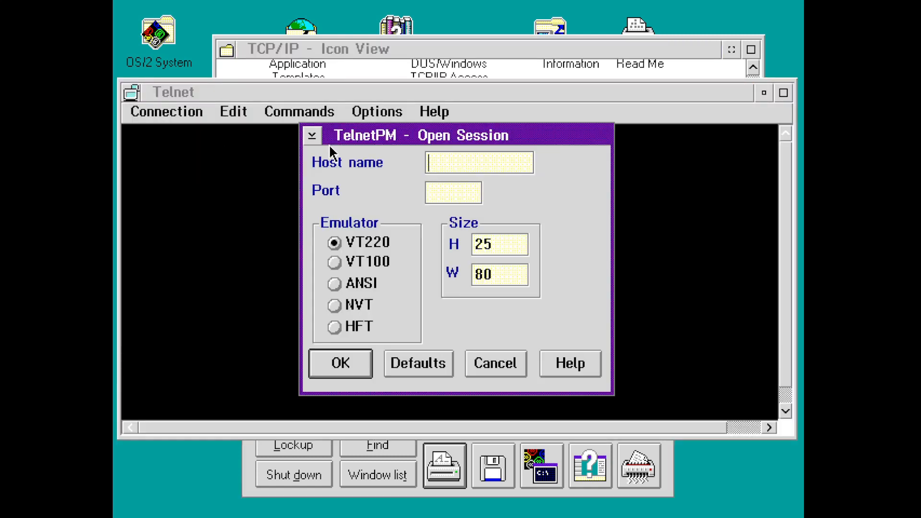
{"action": "type", "text": "192.168.1.55"}
{"action": "key", "text": "Return"}
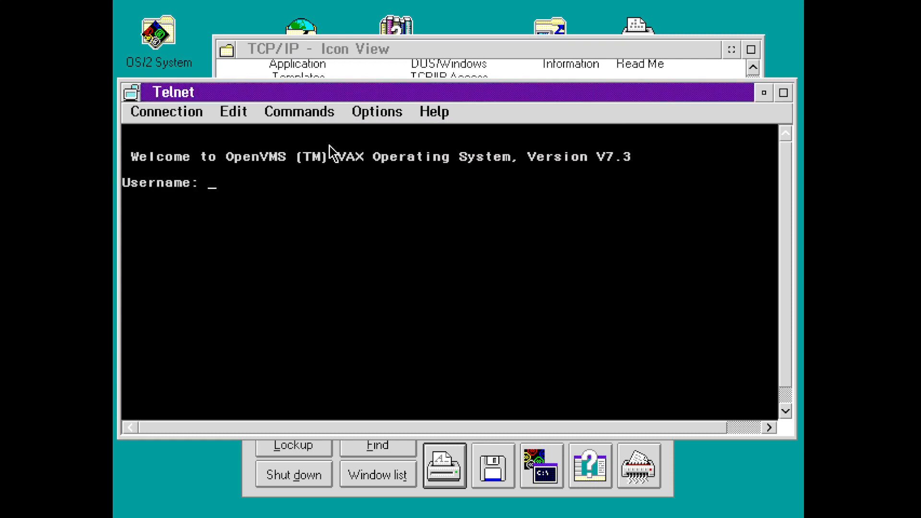
{"action": "double_click", "coordinate": [139, 90]}
{"action": "double_click", "coordinate": [357, 164]}
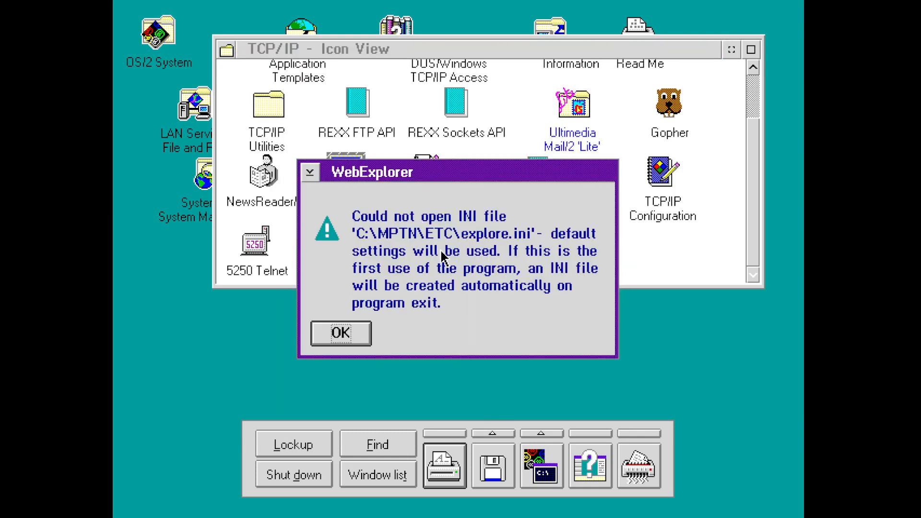
{"action": "key", "text": "Return"}
{"action": "left_click", "coordinate": [335, 117]}
{"action": "type", "text": "ht"}
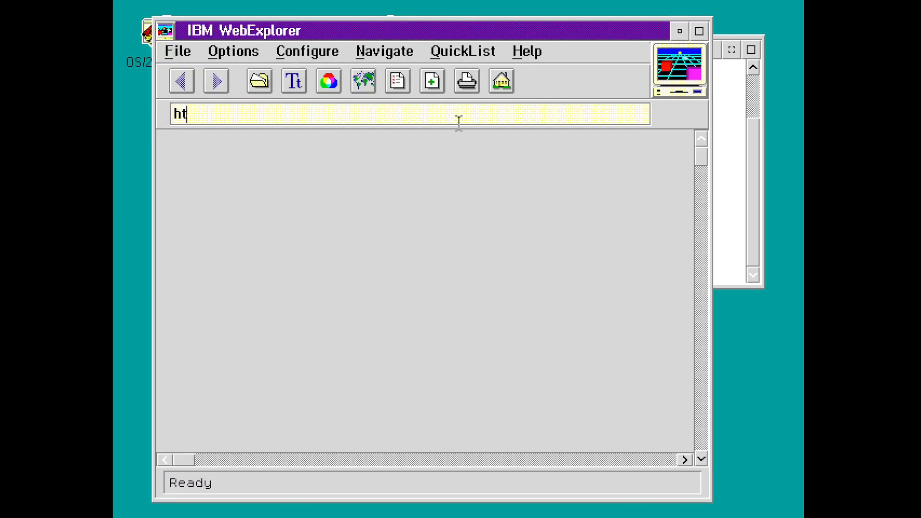
{"action": "type", "text": "tp://192.168.1."}
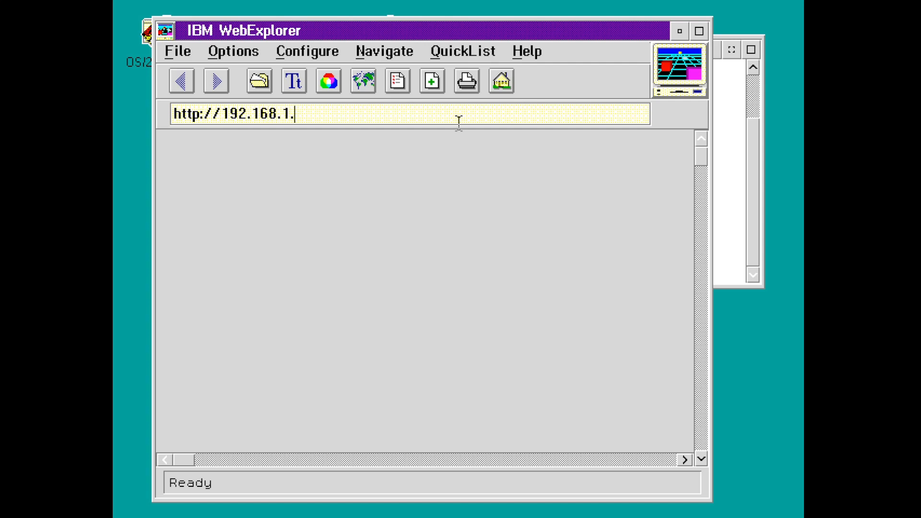
{"action": "type", "text": "20"}
{"action": "key", "text": "Return"}
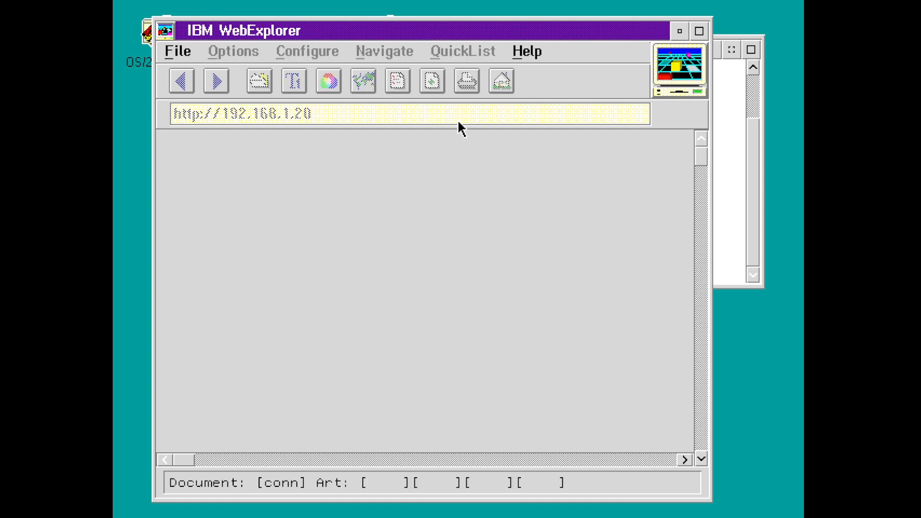
{"action": "key", "text": "Return"}
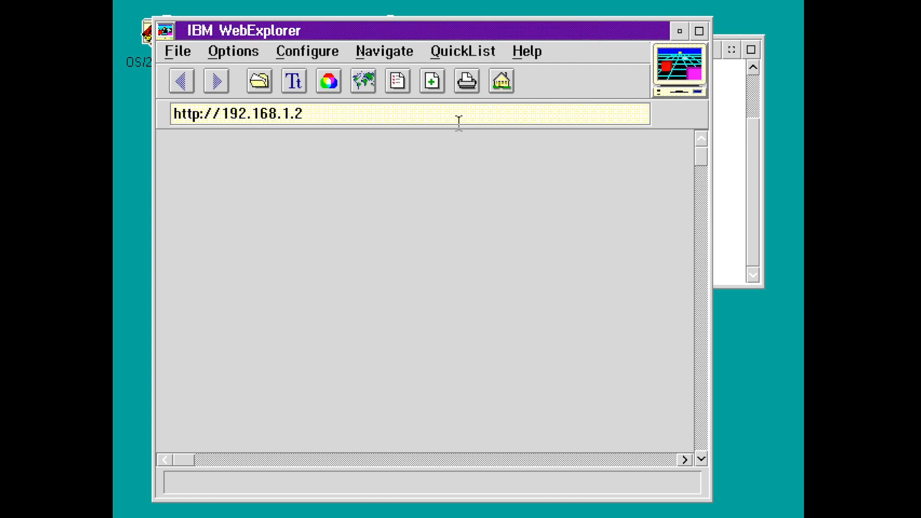
{"action": "type", "text": "8"}
{"action": "key", "text": "Return"}
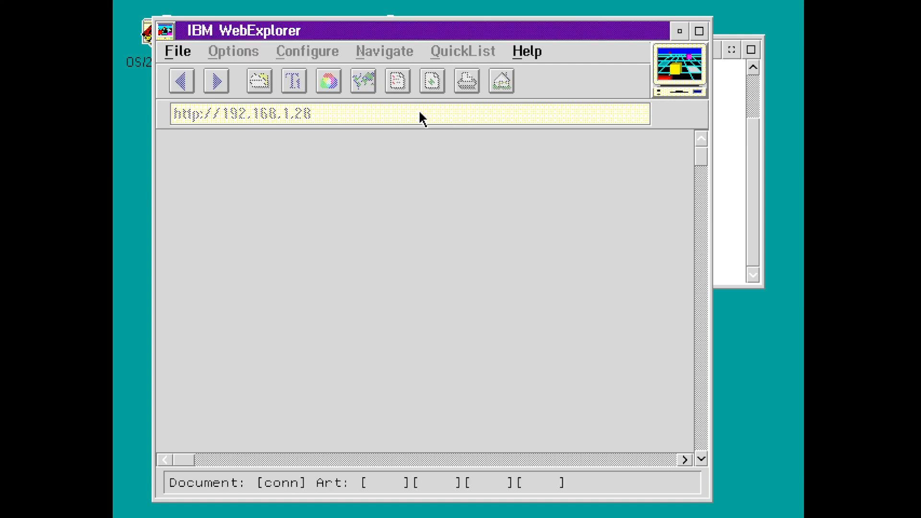
{"action": "left_click", "coordinate": [308, 51]}
{"action": "left_click", "coordinate": [186, 53]}
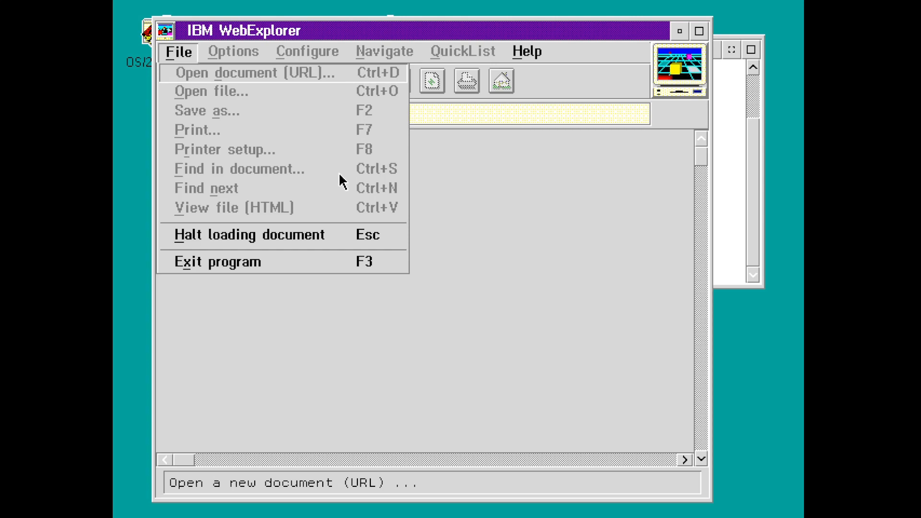
{"action": "left_click", "coordinate": [335, 235]}
{"action": "key", "text": "Return"}
{"action": "left_click", "coordinate": [350, 113]}
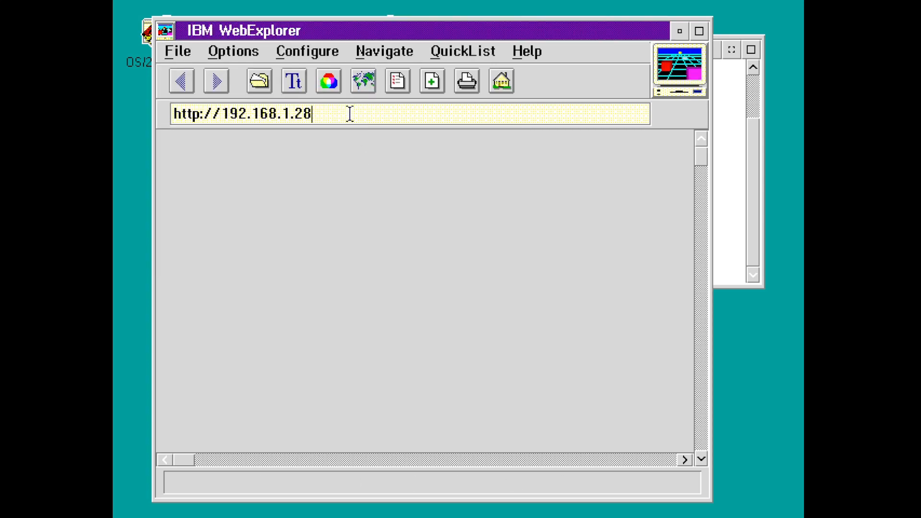
{"action": "key", "text": "BackSpace"}
{"action": "key", "text": "BackSpace"}
{"action": "type", "text": "30"}
{"action": "key", "text": "Return"}
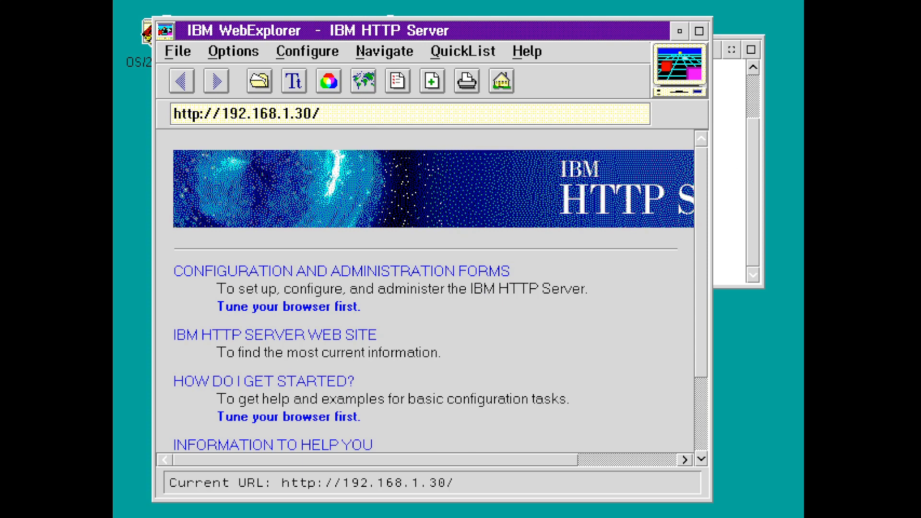
{"action": "left_click_drag", "start_coordinate": [697, 167], "coordinate": [698, 241]}
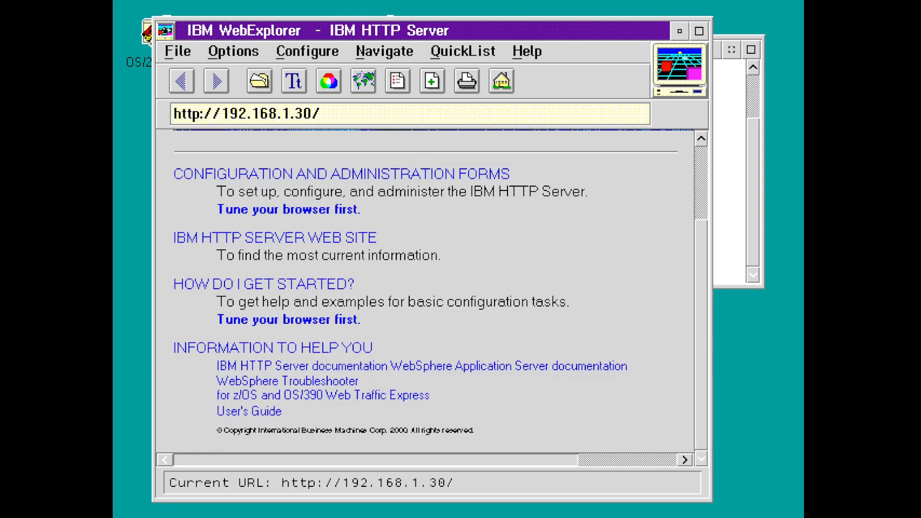
{"action": "left_click_drag", "start_coordinate": [537, 459], "coordinate": [636, 460]}
{"action": "left_click_drag", "start_coordinate": [701, 291], "coordinate": [701, 215]}
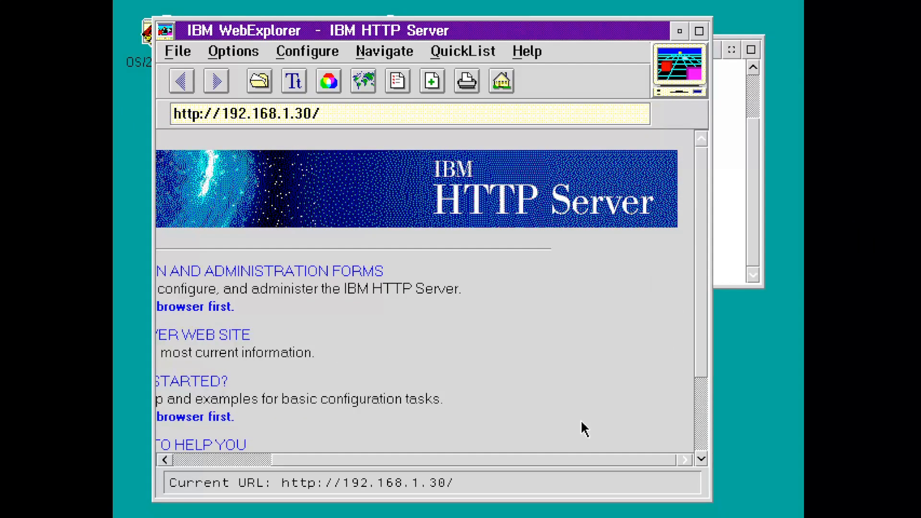
{"action": "left_click_drag", "start_coordinate": [414, 460], "coordinate": [315, 460]}
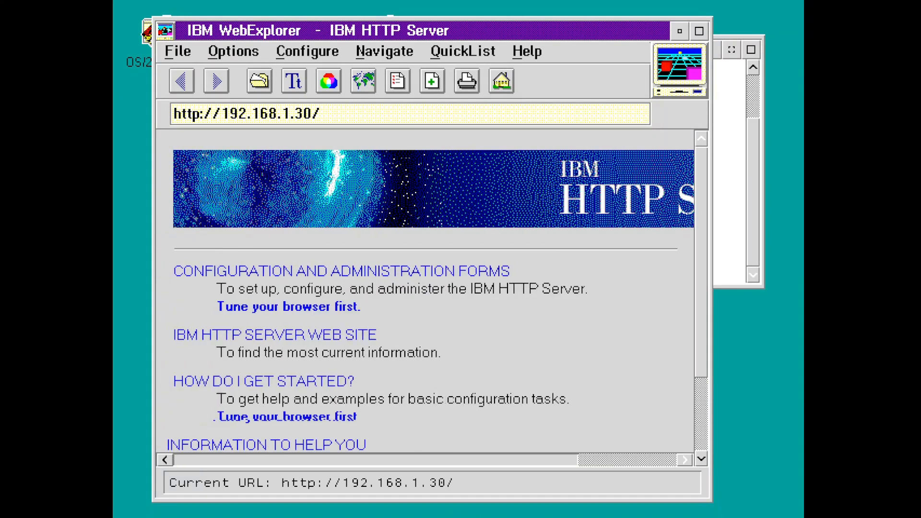
- Try the IBM HTTP Server Web Site and Configuration forms links, then exit WebExplorer
{"action": "left_click", "coordinate": [297, 331]}
{"action": "left_click", "coordinate": [339, 326]}
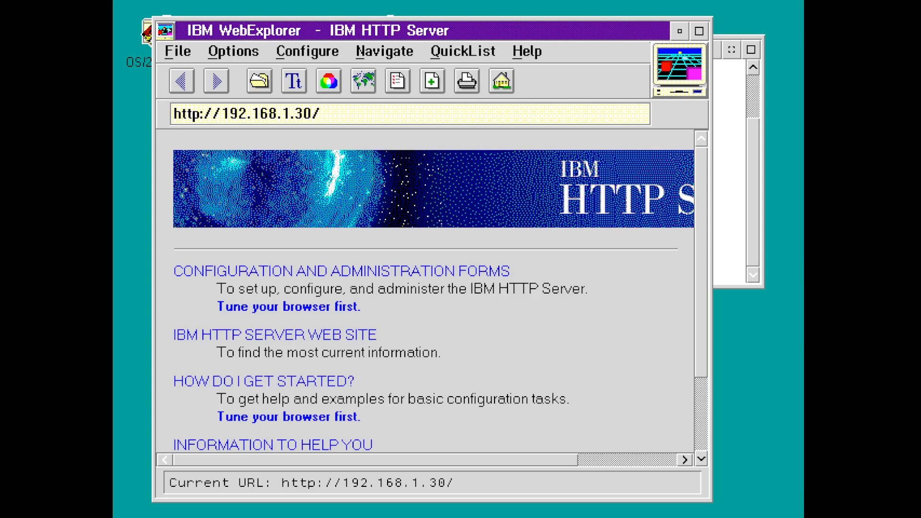
{"action": "left_click", "coordinate": [274, 272]}
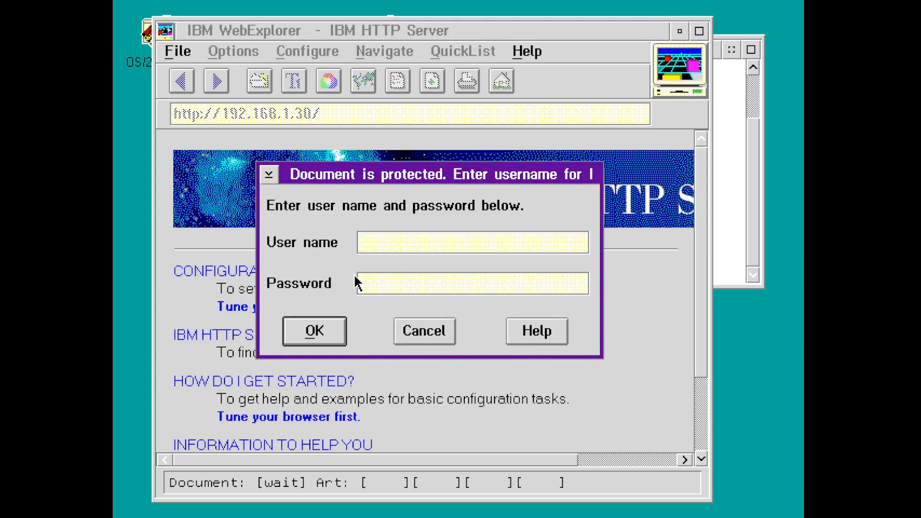
{"action": "key", "text": "Return"}
{"action": "key", "text": "Return"}
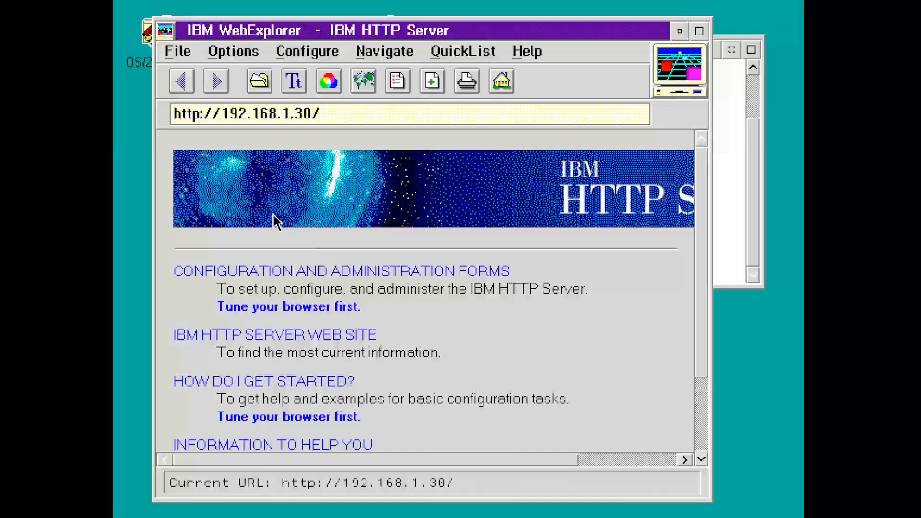
{"action": "double_click", "coordinate": [168, 30]}
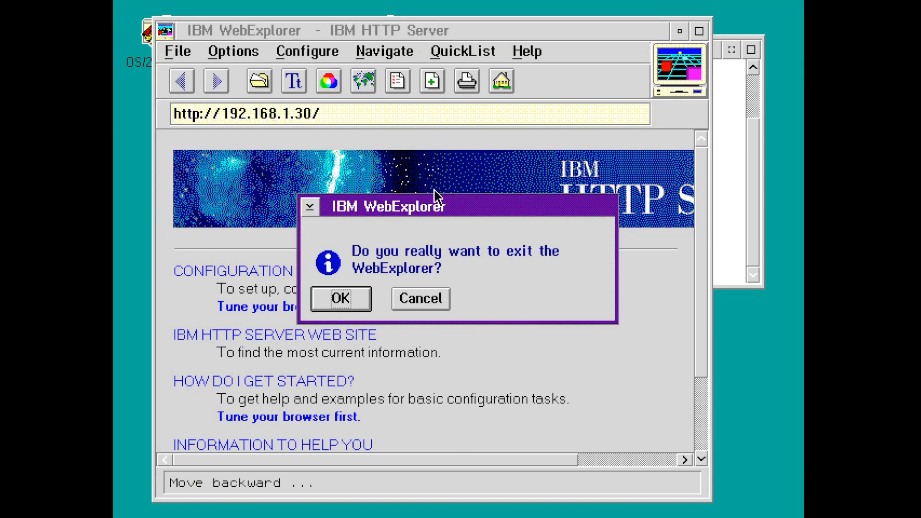
{"action": "key", "text": "Return"}
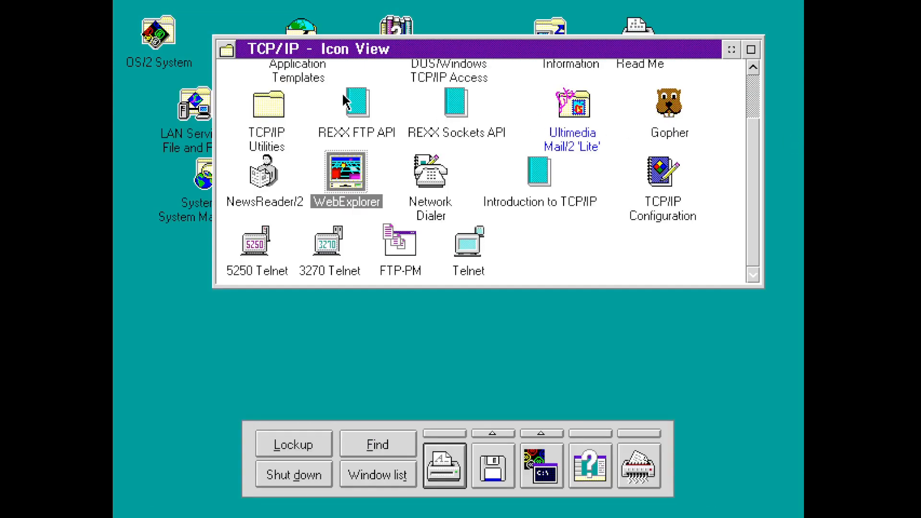
- Close the TCP/IP folder and open a maximized OS/2 command window from the LaunchPad
{"action": "double_click", "coordinate": [235, 54]}
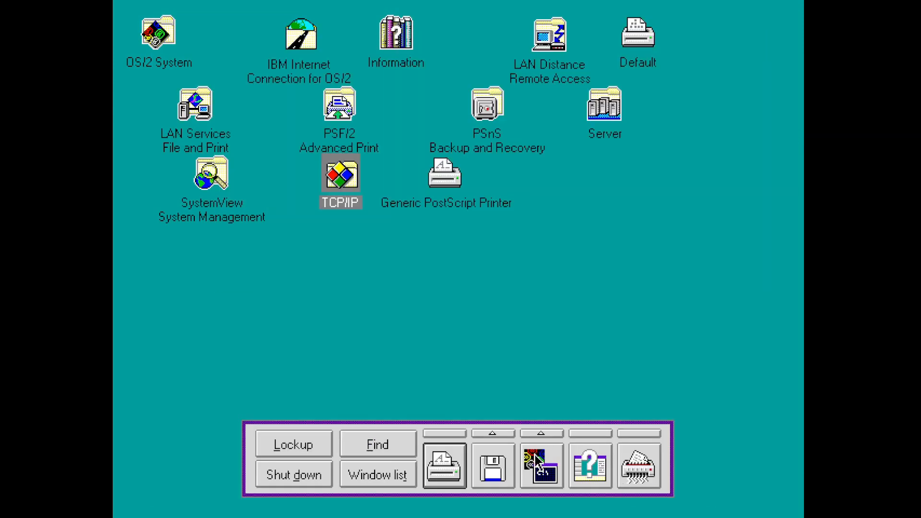
{"action": "left_click", "coordinate": [537, 464]}
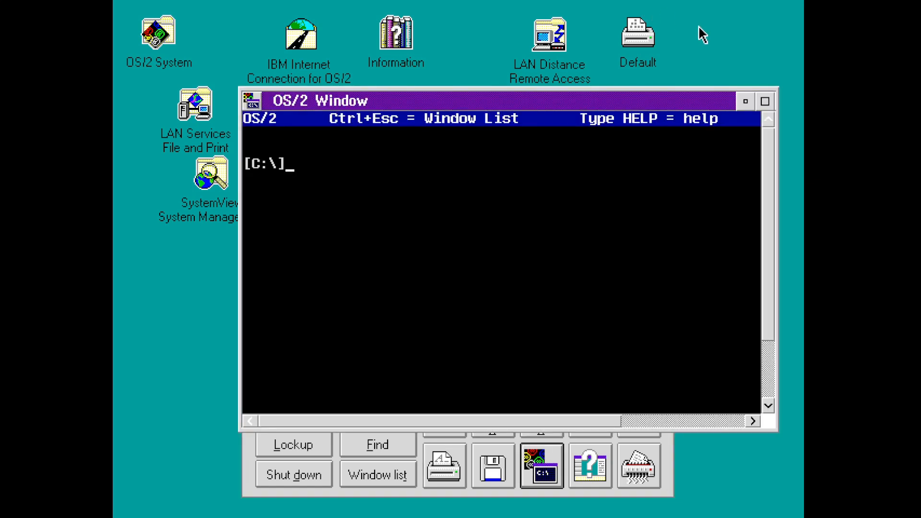
{"action": "left_click", "coordinate": [765, 101]}
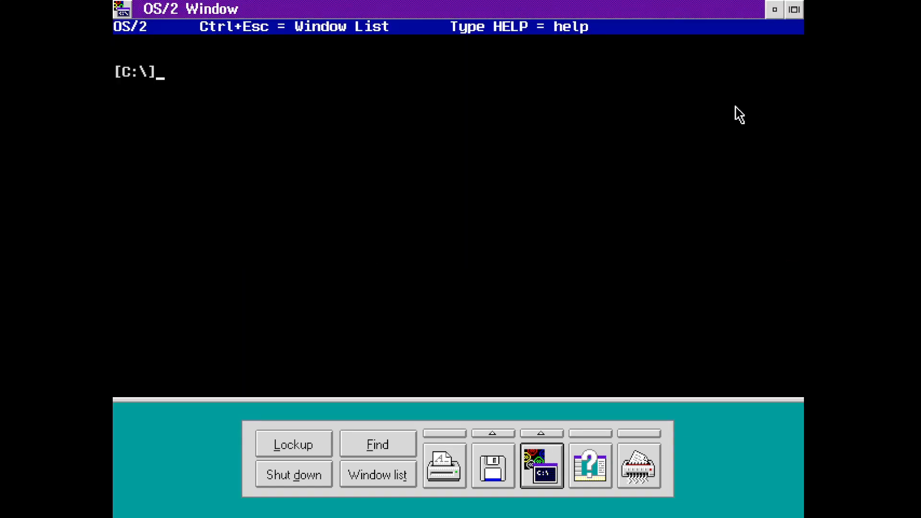
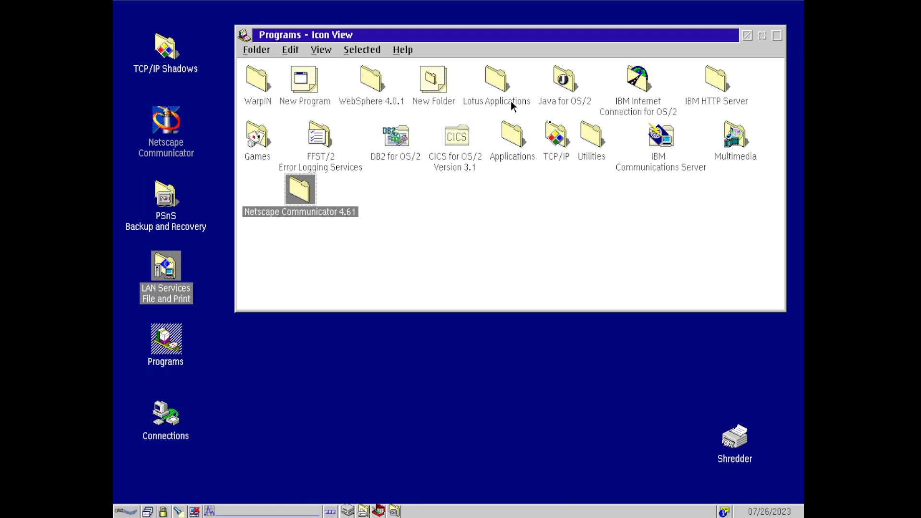
- Browse the WebSphere 4.0.1, Lotus Applications and IBM Internet Connection for OS/2 folders, closing each
{"action": "double_click", "coordinate": [374, 84]}
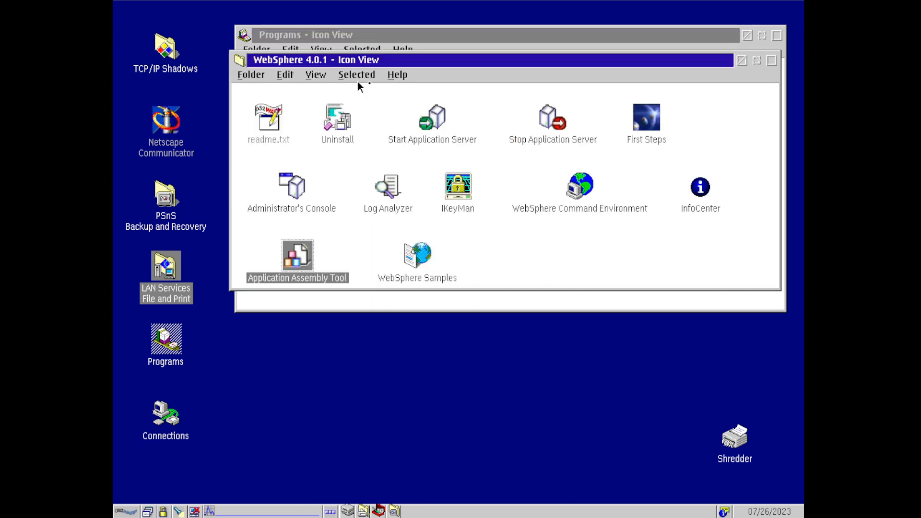
{"action": "double_click", "coordinate": [239, 62]}
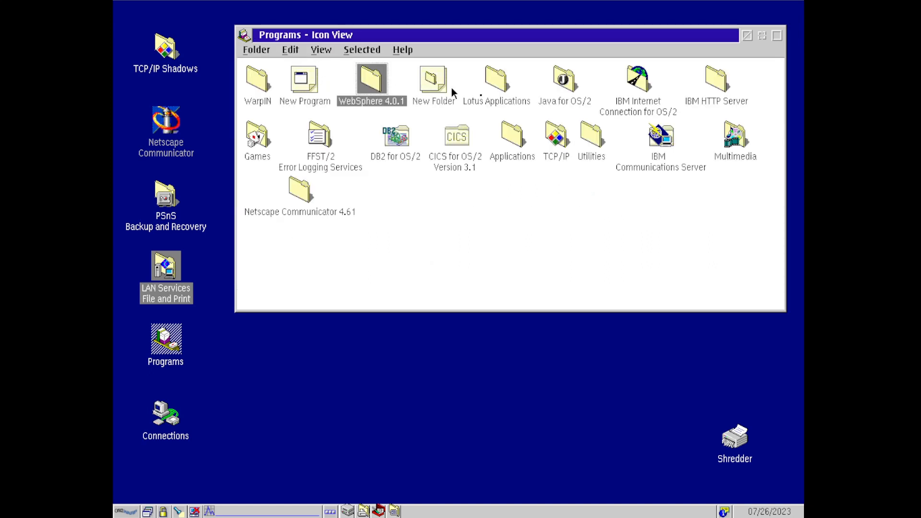
{"action": "double_click", "coordinate": [490, 89]}
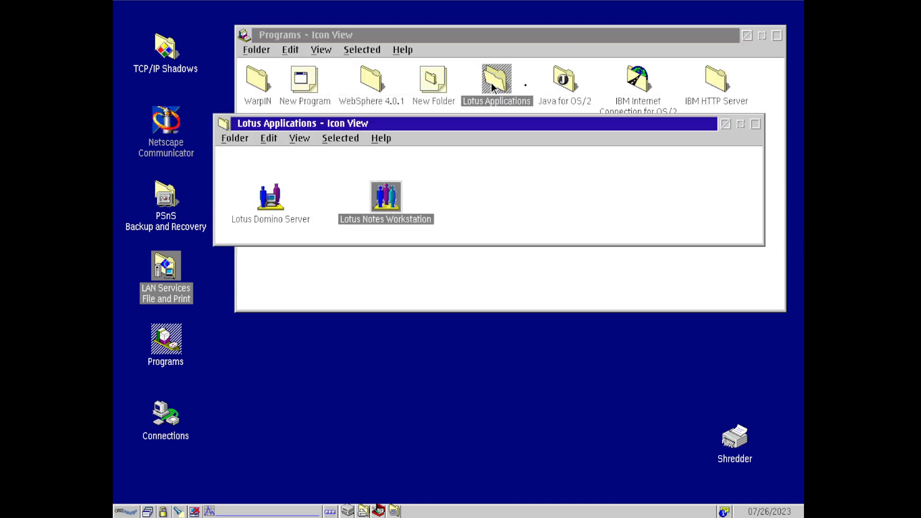
{"action": "double_click", "coordinate": [224, 123]}
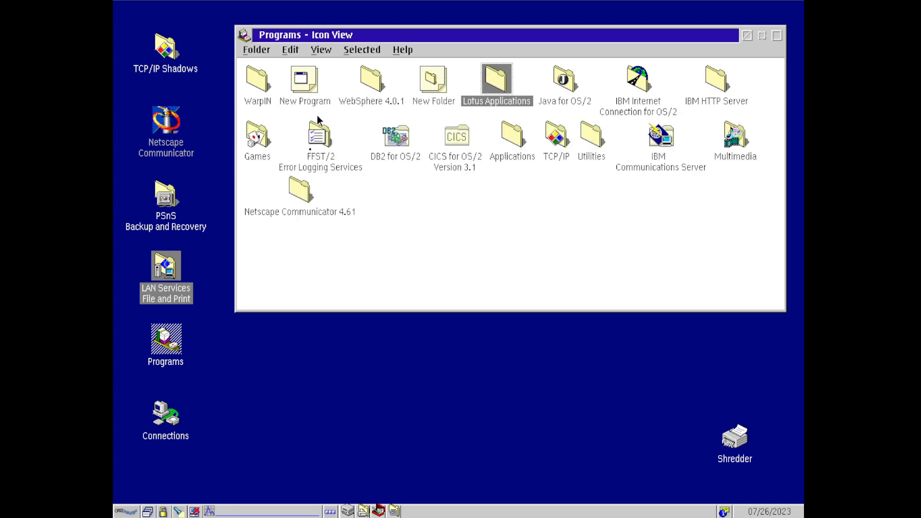
{"action": "double_click", "coordinate": [634, 84]}
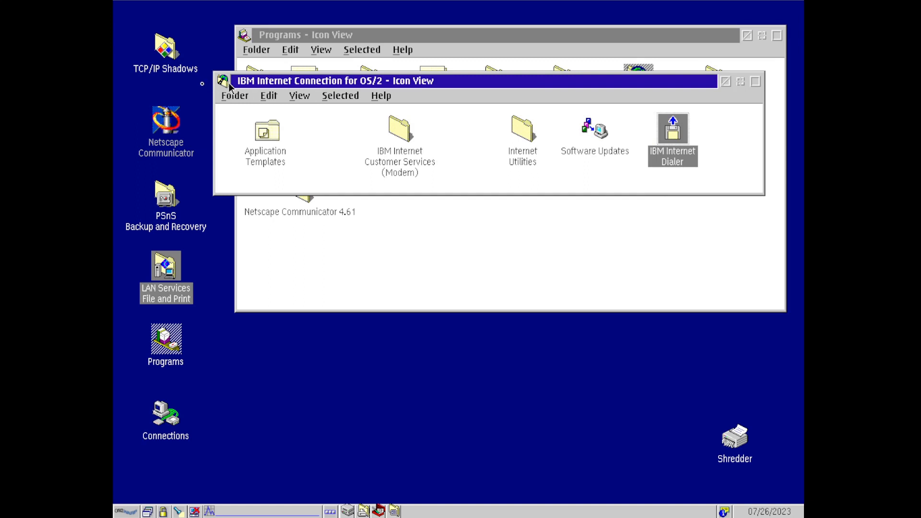
{"action": "double_click", "coordinate": [224, 82]}
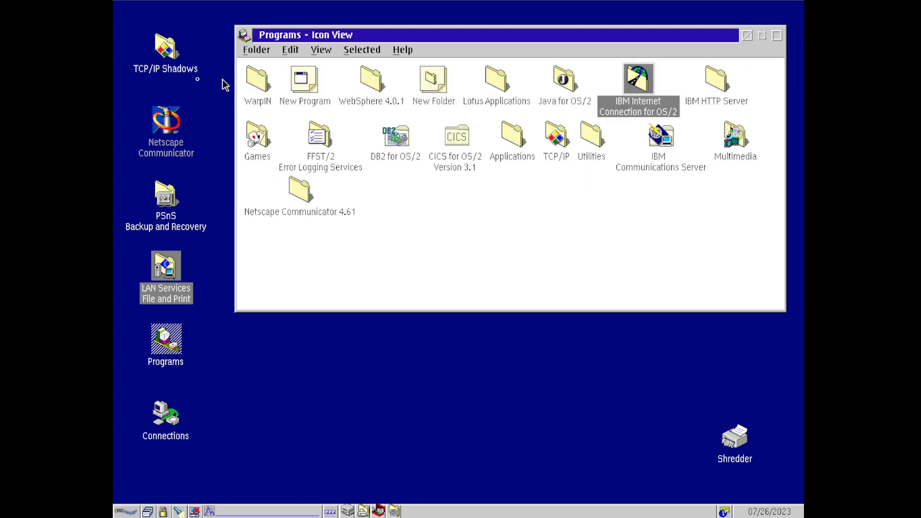
- Look into the IBM HTTP Server and FFST/2 folders, then open DB2 for OS/2
{"action": "double_click", "coordinate": [717, 86]}
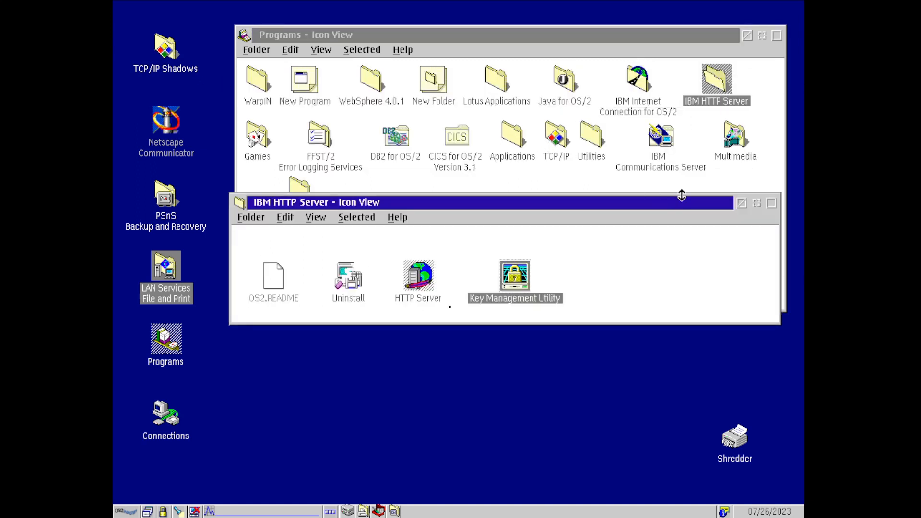
{"action": "left_click", "coordinate": [742, 203]}
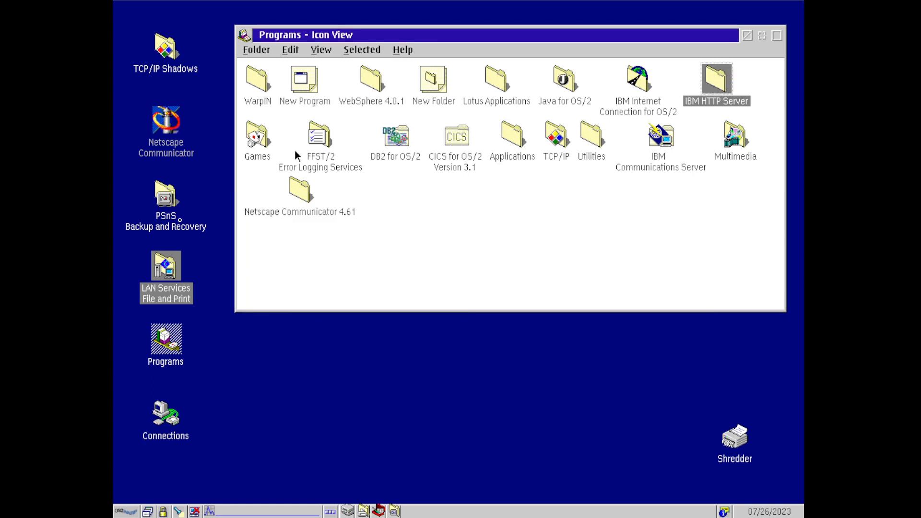
{"action": "double_click", "coordinate": [312, 142]}
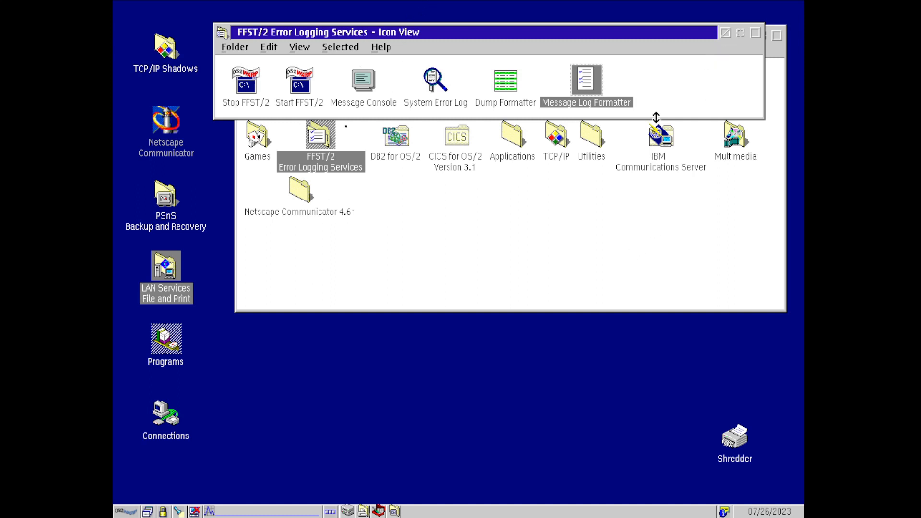
{"action": "left_click", "coordinate": [725, 33]}
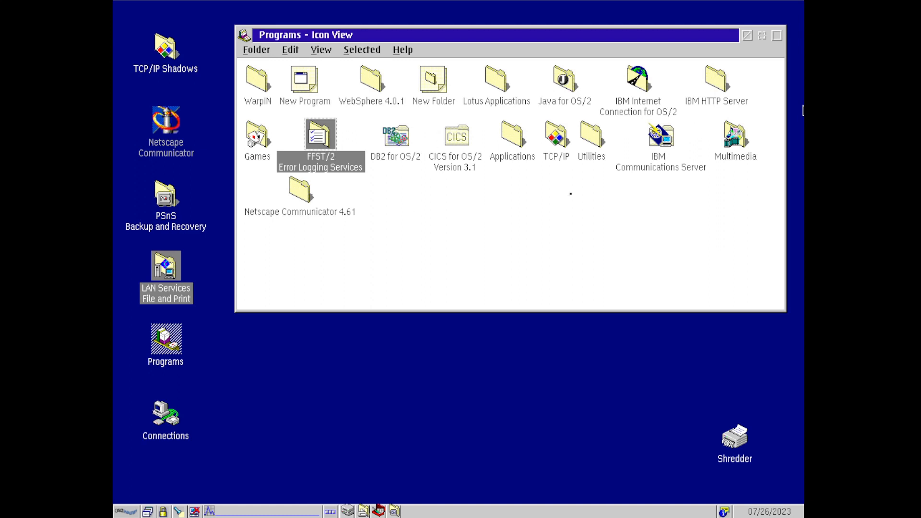
{"action": "double_click", "coordinate": [397, 132]}
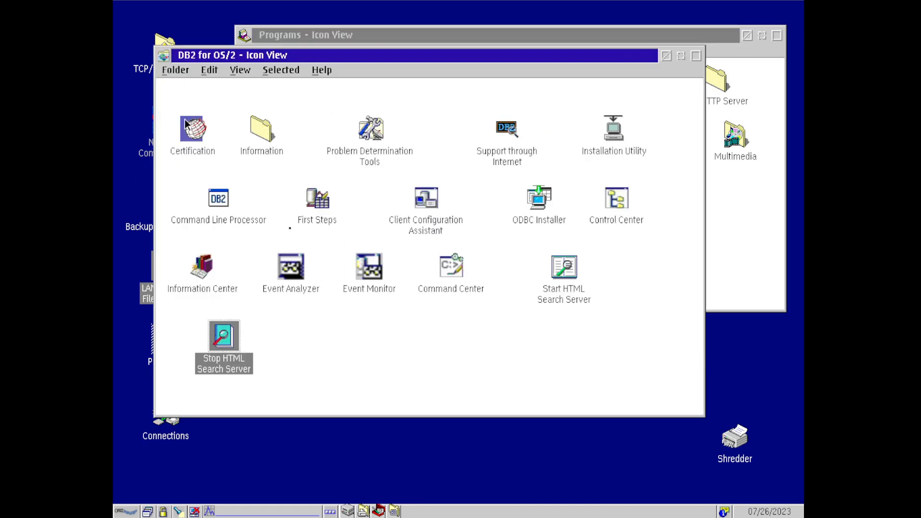
{"action": "double_click", "coordinate": [221, 207]}
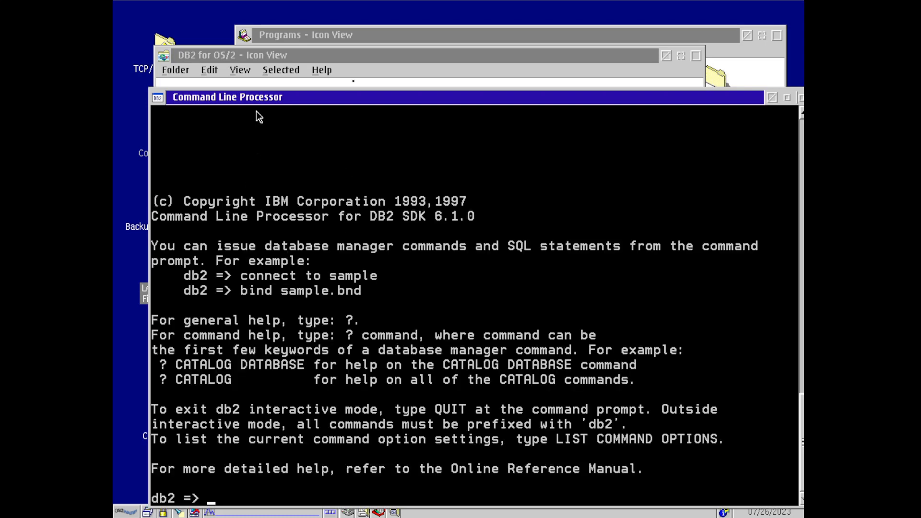
{"action": "left_click_drag", "start_coordinate": [264, 97], "coordinate": [286, 68]}
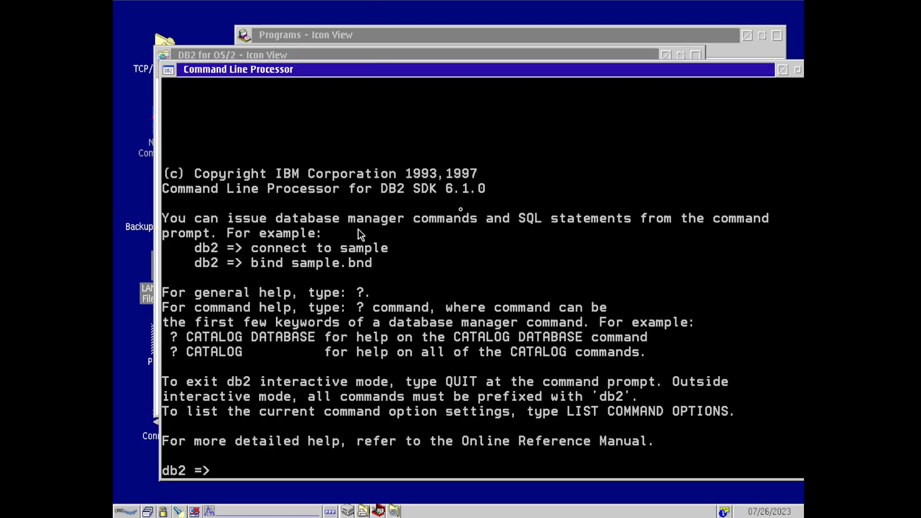
{"action": "type", "text": "CONNECT TO TEST"}
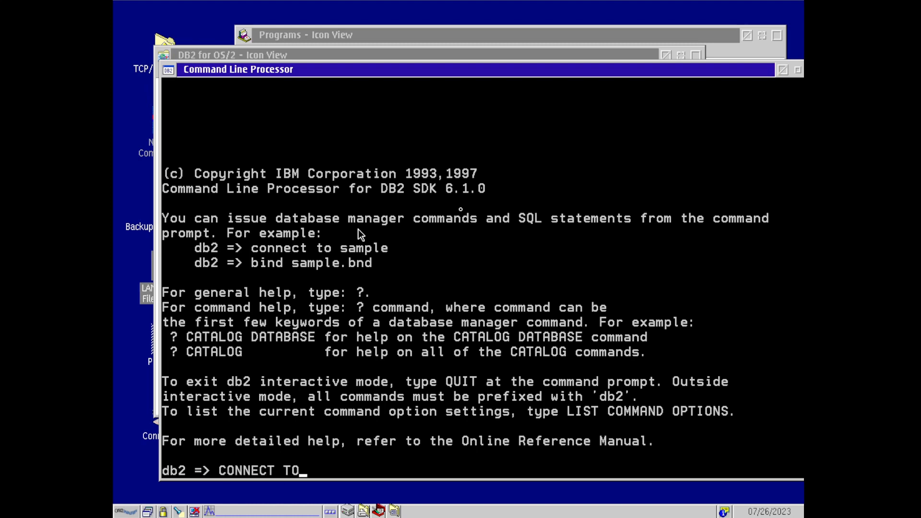
{"action": "key", "text": "BackSpace"}
{"action": "key", "text": "BackSpace"}
{"action": "key", "text": "BackSpace"}
{"action": "key", "text": "BackSpace"}
{"action": "type", "text": "MMSDB"}
{"action": "key", "text": "Return"}
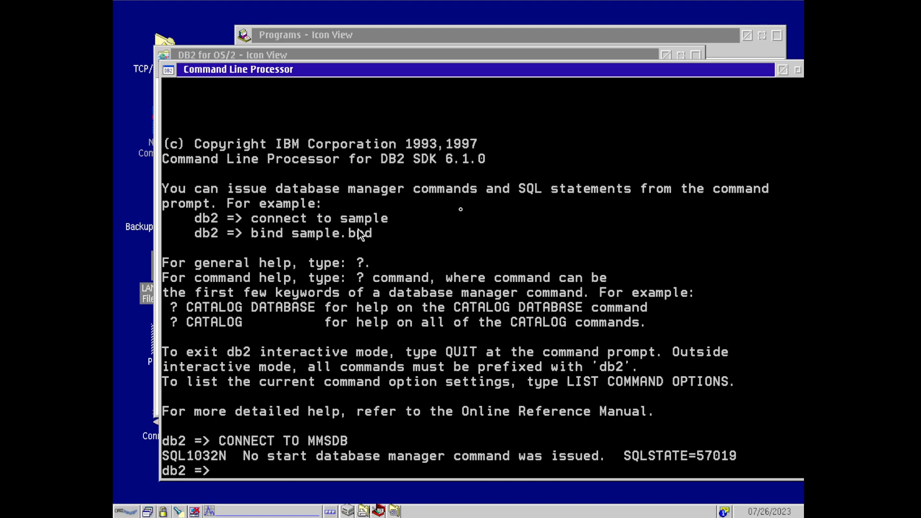
{"action": "type", "text": "EXIT"}
{"action": "key", "text": "Return"}
{"action": "type", "text": "quiot"}
{"action": "key", "text": "Return"}
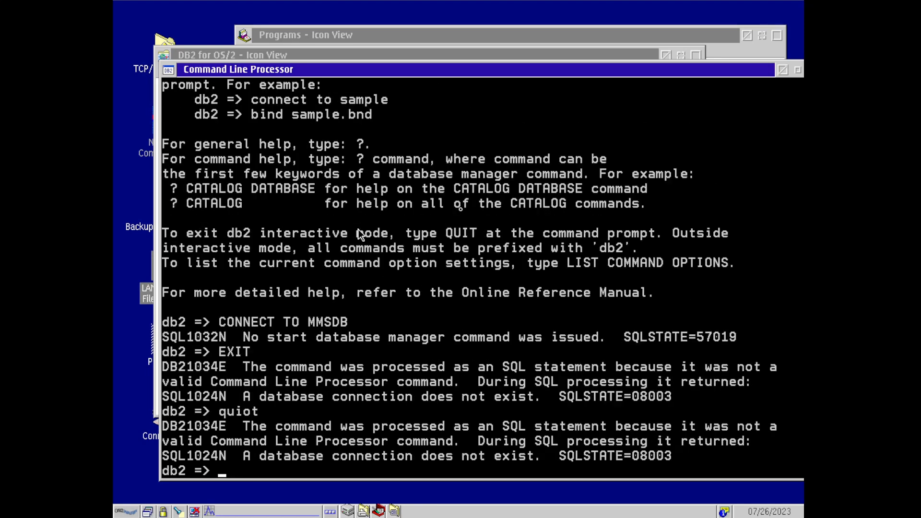
{"action": "type", "text": "quit"}
{"action": "key", "text": "Return"}
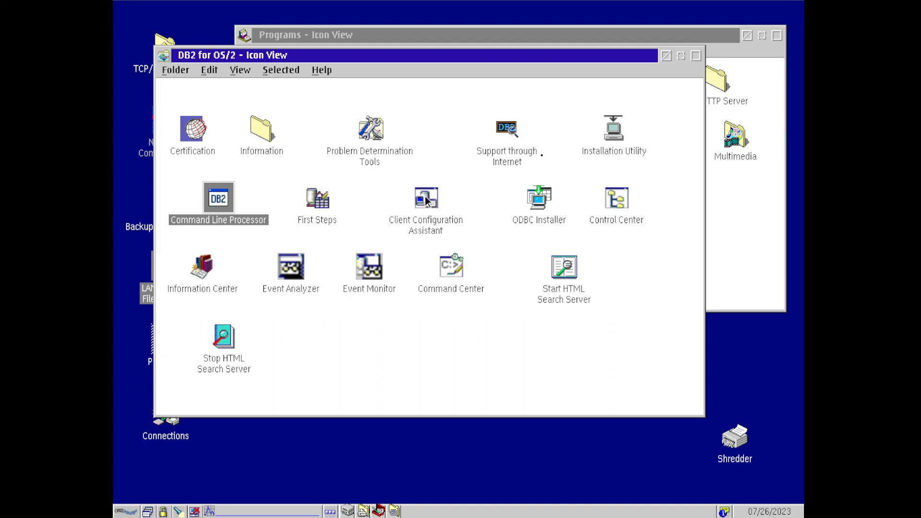
- Close the DB2 folder and start Btrieve from the CICS for OS/2 Version 3.1 folder
{"action": "double_click", "coordinate": [164, 56]}
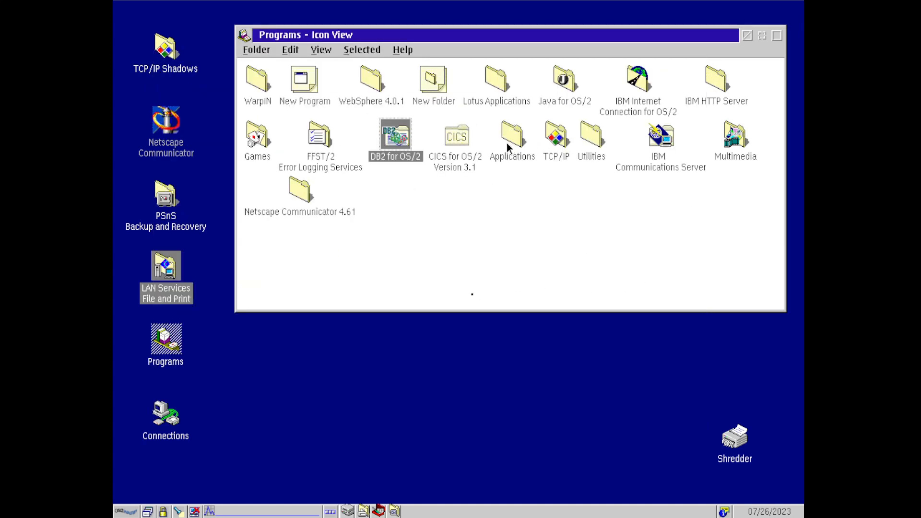
{"action": "double_click", "coordinate": [464, 137]}
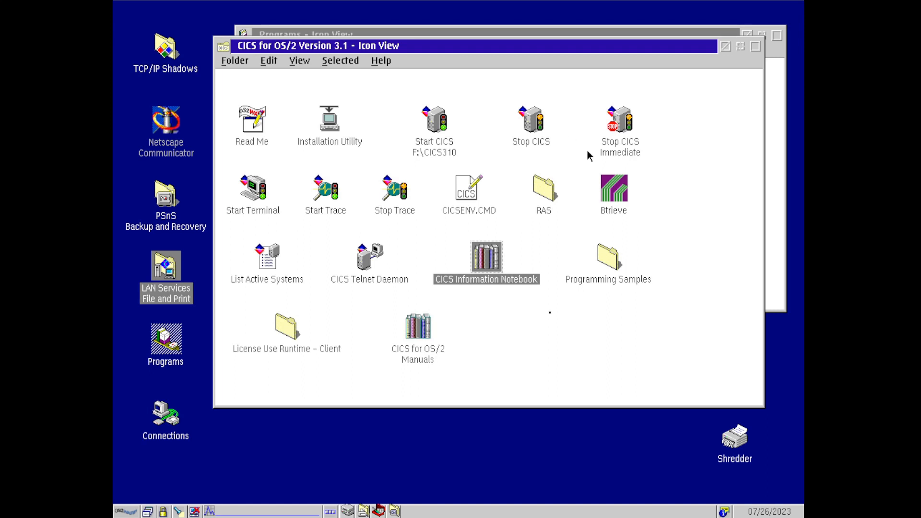
{"action": "double_click", "coordinate": [612, 194]}
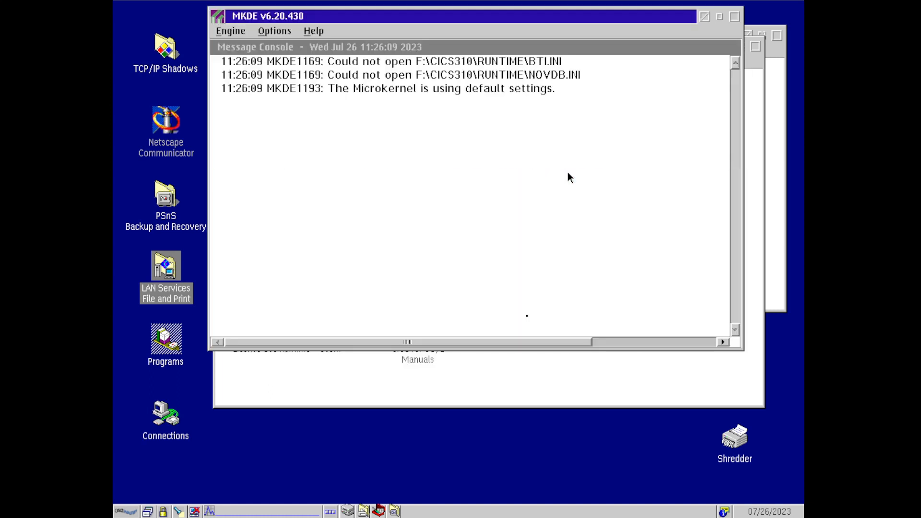
- Minimize the Btrieve MKDE engine window and close the CICS folder
{"action": "left_click", "coordinate": [519, 73]}
{"action": "left_click", "coordinate": [216, 17]}
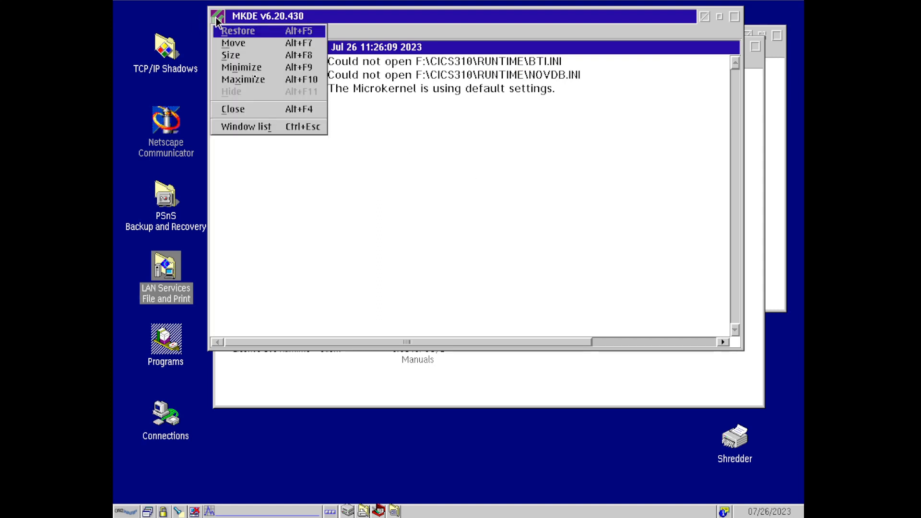
{"action": "left_click", "coordinate": [274, 68]}
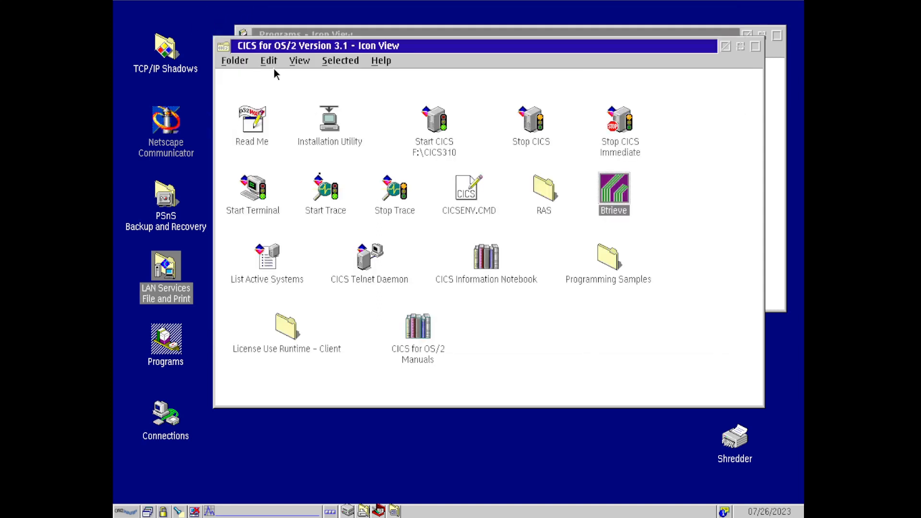
{"action": "double_click", "coordinate": [218, 48]}
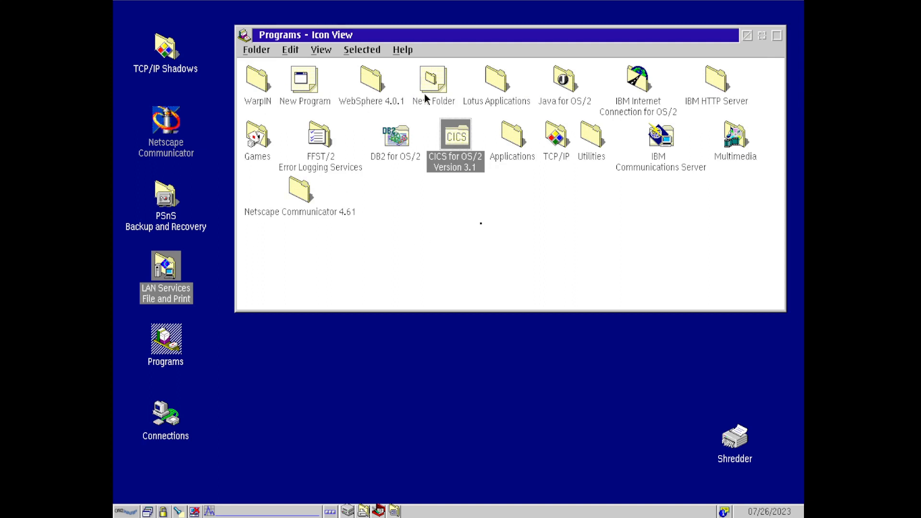
{"action": "double_click", "coordinate": [551, 140]}
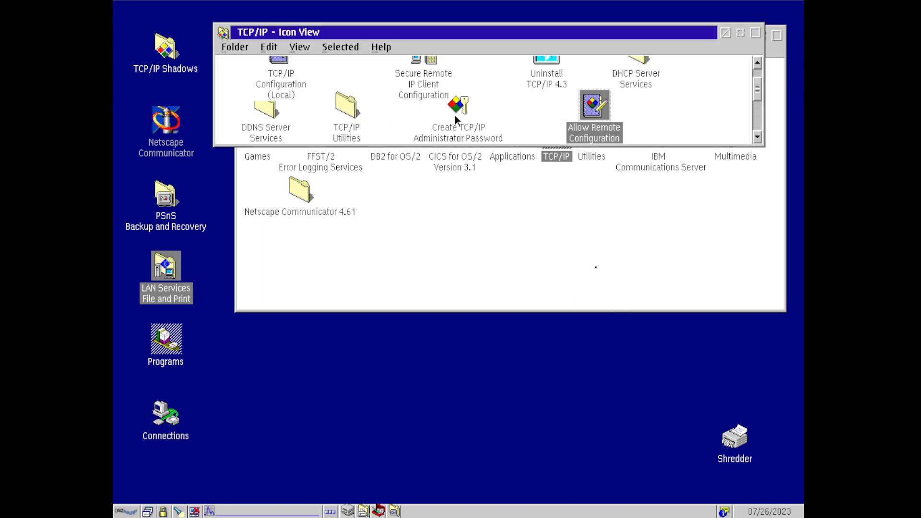
{"action": "key", "text": "Right"}
{"action": "key", "text": "Right"}
{"action": "key", "text": "Right"}
{"action": "key", "text": "Right"}
{"action": "key", "text": "Right"}
{"action": "key", "text": "Right"}
{"action": "key", "text": "Right"}
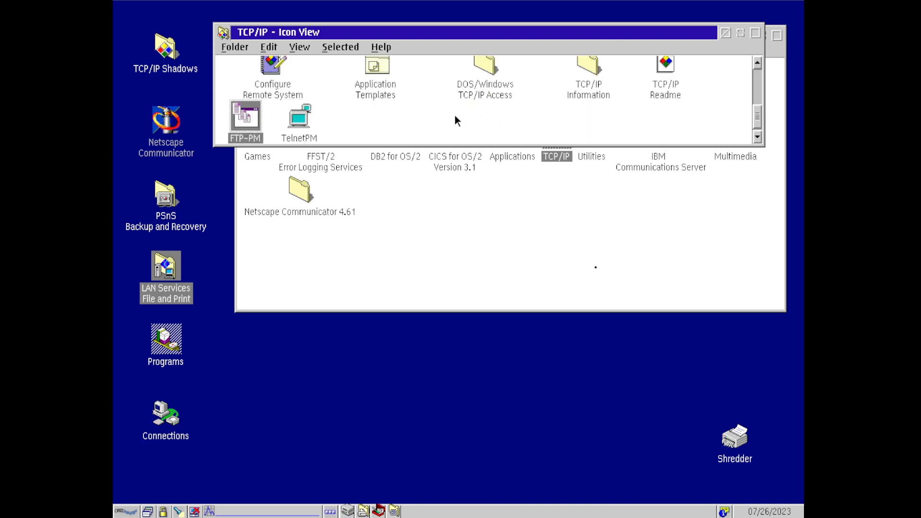
{"action": "key", "text": "Right"}
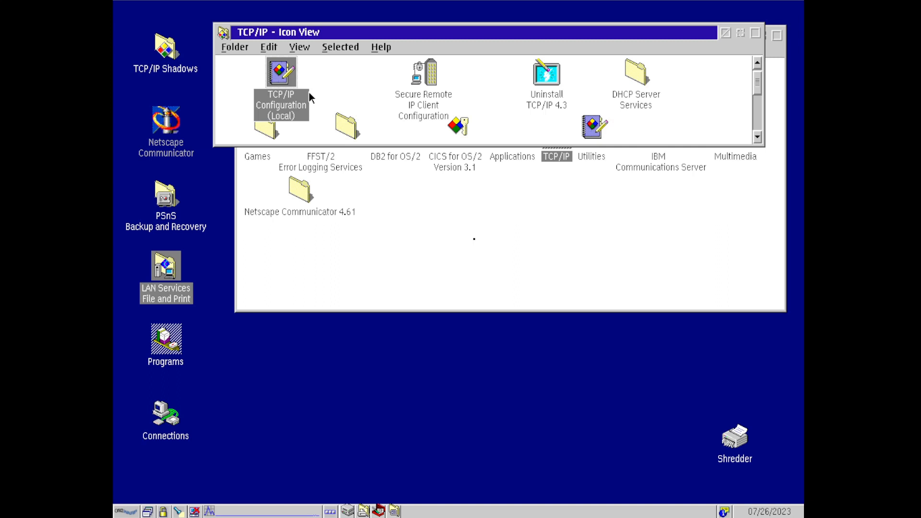
{"action": "left_click", "coordinate": [147, 511]}
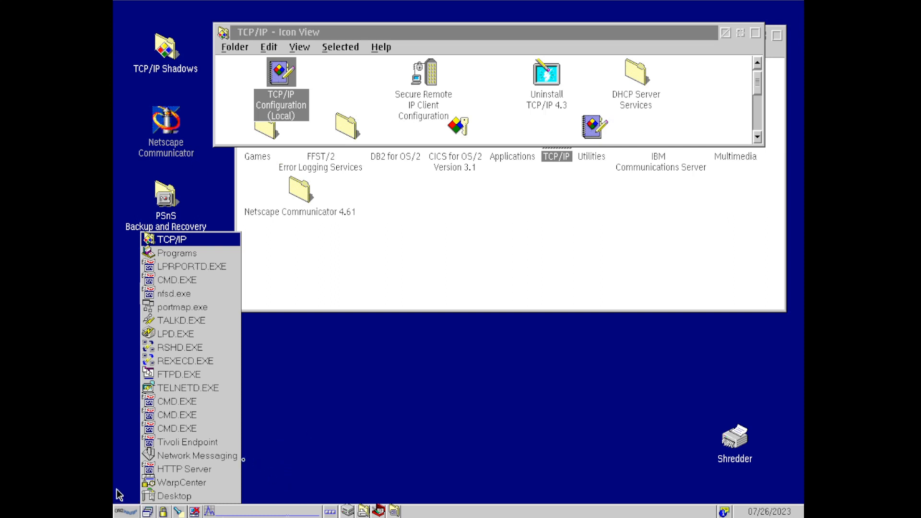
{"action": "left_click", "coordinate": [185, 472]}
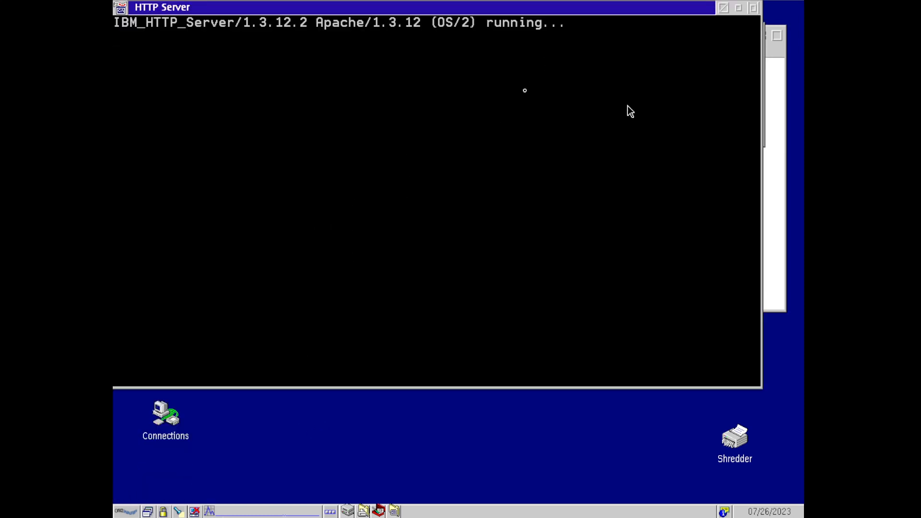
{"action": "left_click", "coordinate": [738, 9]}
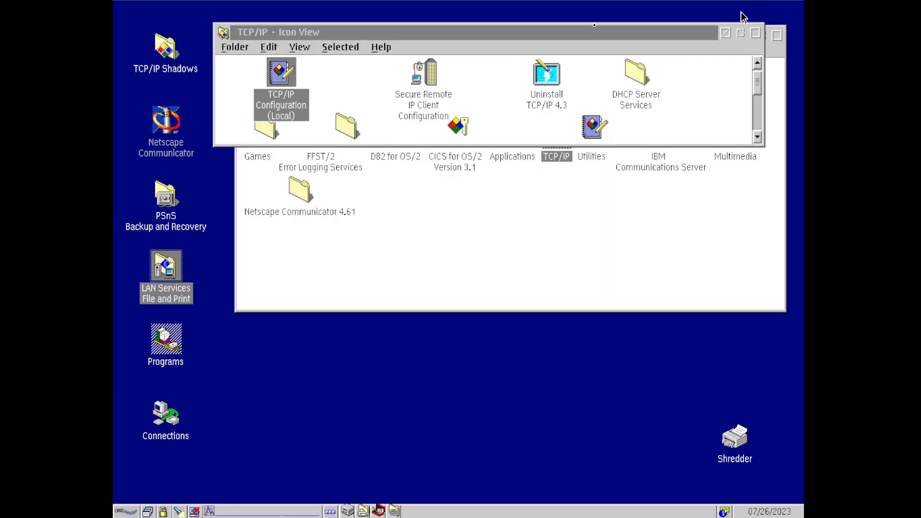
{"action": "left_click", "coordinate": [698, 39]}
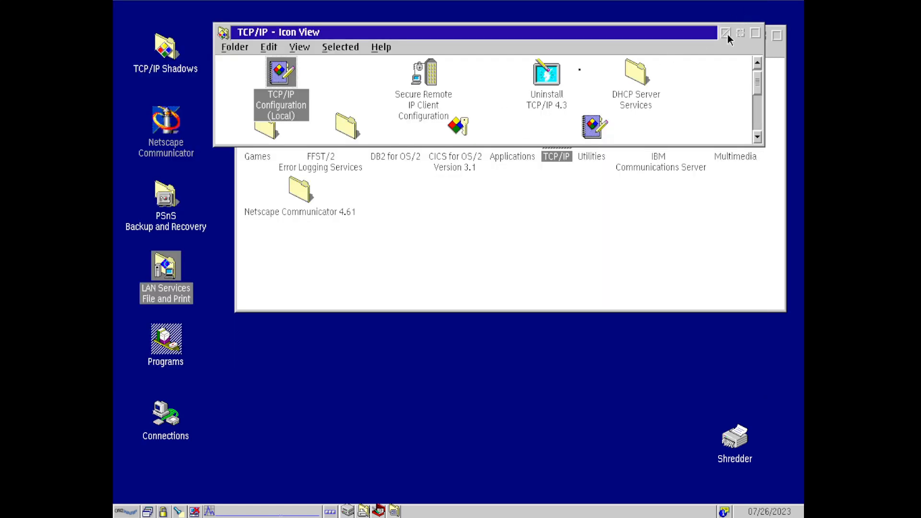
{"action": "left_click", "coordinate": [725, 33]}
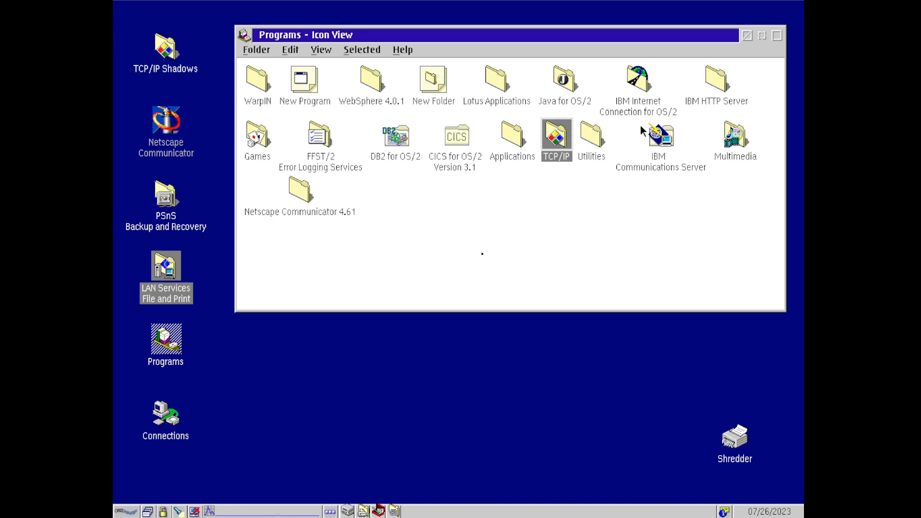
- Open Subsystem Management from the IBM Communications Server Administration folder using the keyboard
{"action": "double_click", "coordinate": [653, 134]}
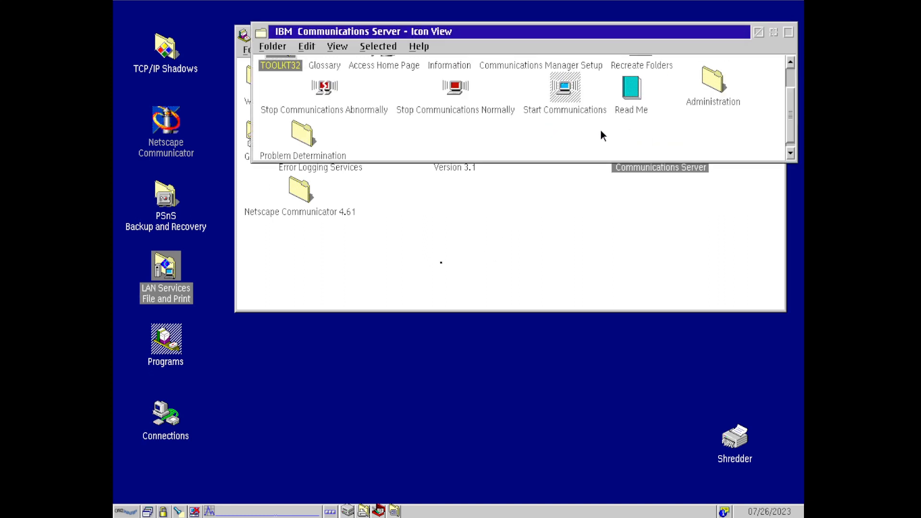
{"action": "key", "text": "Left"}
{"action": "key", "text": "Right"}
{"action": "key", "text": "Left"}
{"action": "key", "text": "Right"}
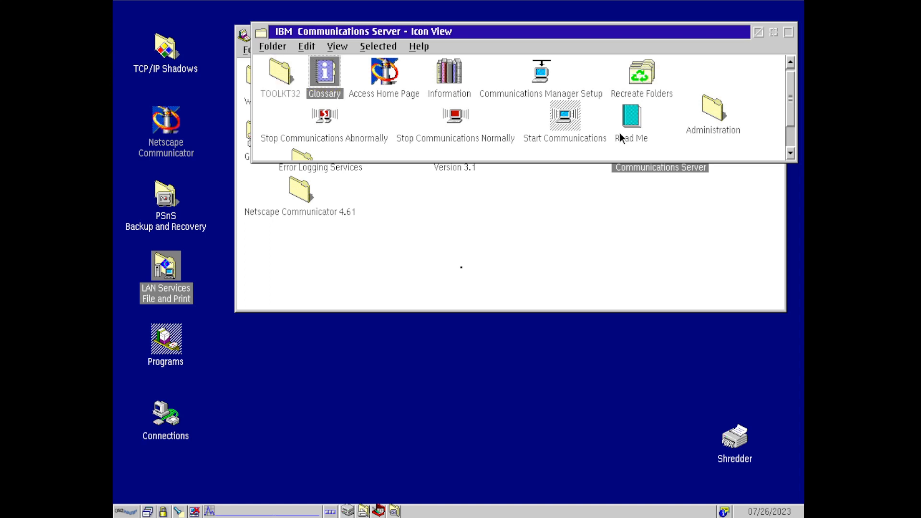
{"action": "key", "text": "Right"}
{"action": "key", "text": "Down"}
{"action": "key", "text": "Right"}
{"action": "key", "text": "Up"}
{"action": "key", "text": "Right"}
{"action": "key", "text": "Down"}
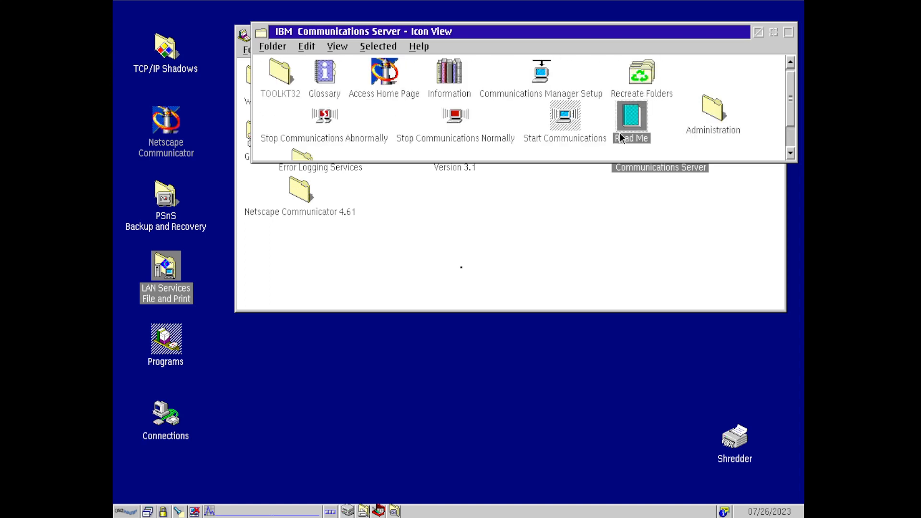
{"action": "key", "text": "Right"}
{"action": "key", "text": "Return"}
{"action": "key", "text": "Left"}
{"action": "key", "text": "Left"}
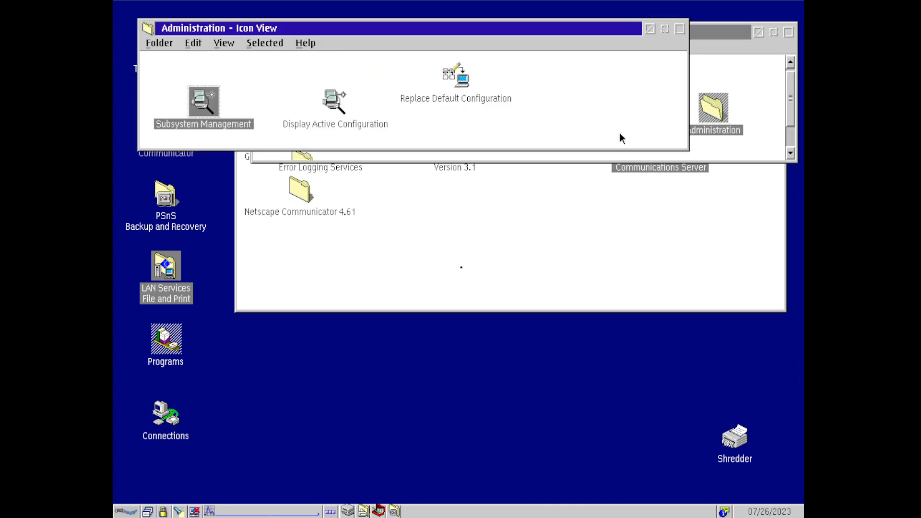
{"action": "key", "text": "Return"}
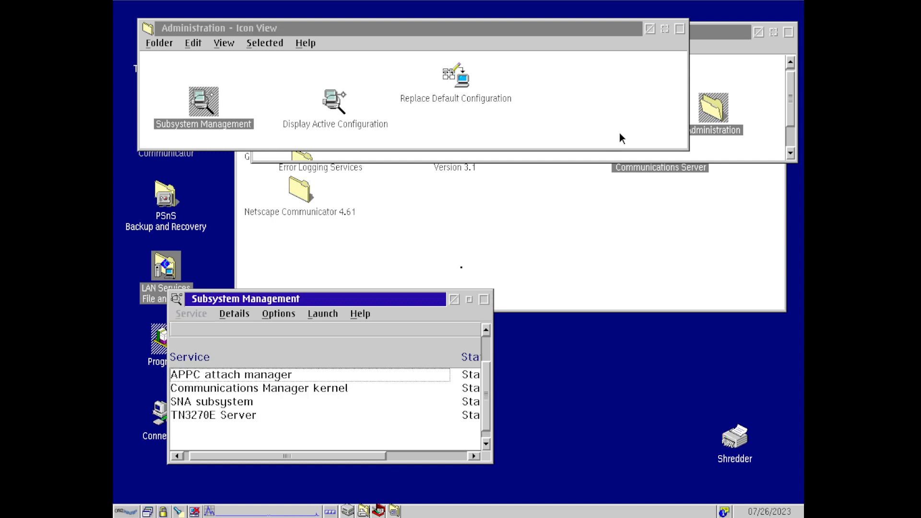
- List the SNA subsystem's logical links and view the VMESA link details
{"action": "key", "text": "F10"}
{"action": "key", "text": "Right"}
{"action": "key", "text": "Return"}
{"action": "key", "text": "Right"}
{"action": "key", "text": "Down"}
{"action": "key", "text": "Down"}
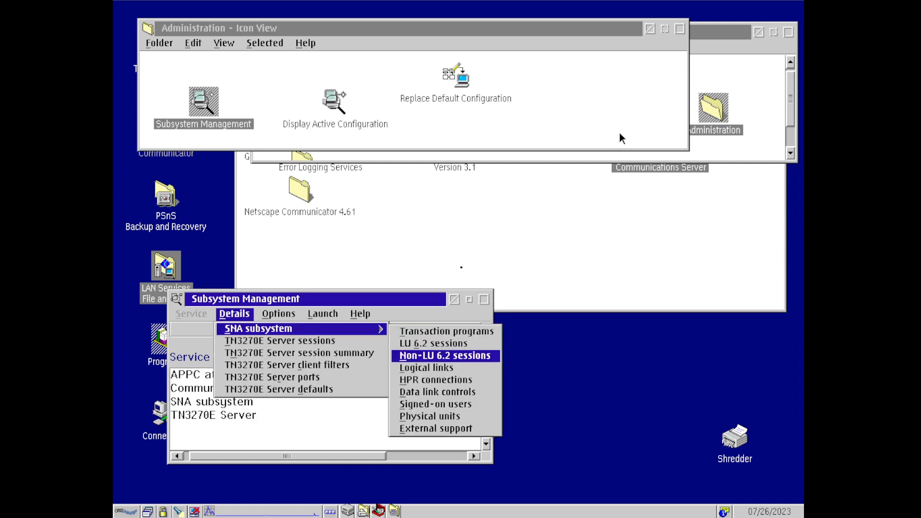
{"action": "key", "text": "Down"}
{"action": "key", "text": "Down"}
{"action": "key", "text": "Down"}
{"action": "key", "text": "Up"}
{"action": "key", "text": "Up"}
{"action": "key", "text": "Return"}
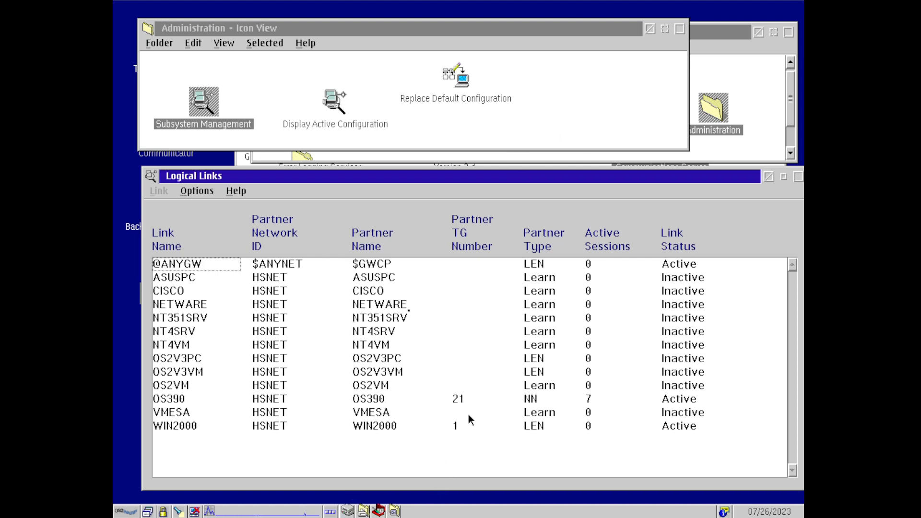
{"action": "double_click", "coordinate": [382, 411]}
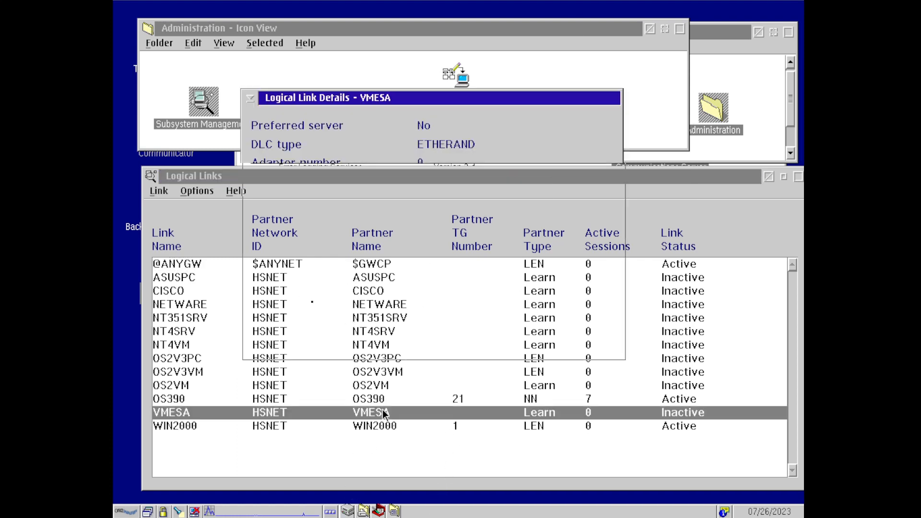
{"action": "key", "text": "Escape"}
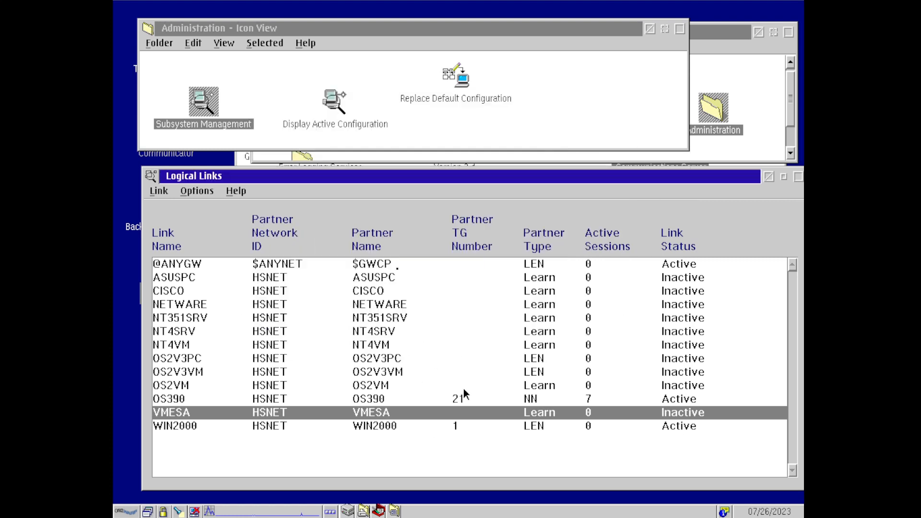
- Close the Communications Server windows and open the LAN Services File and Print folder
{"action": "left_click", "coordinate": [768, 181]}
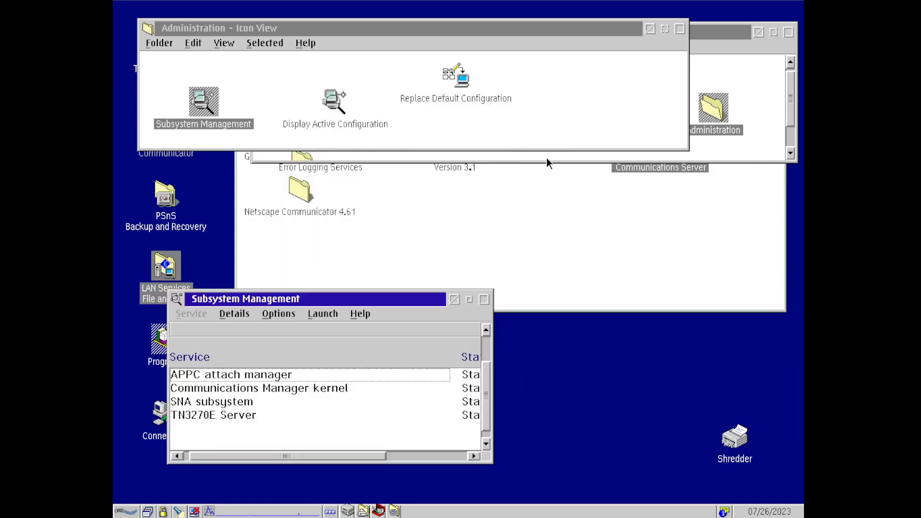
{"action": "left_click", "coordinate": [454, 299]}
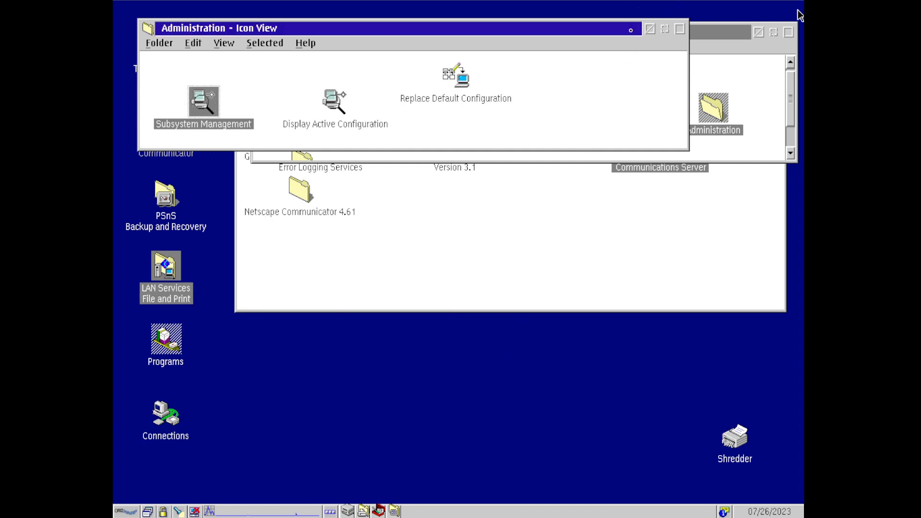
{"action": "left_click", "coordinate": [649, 29]}
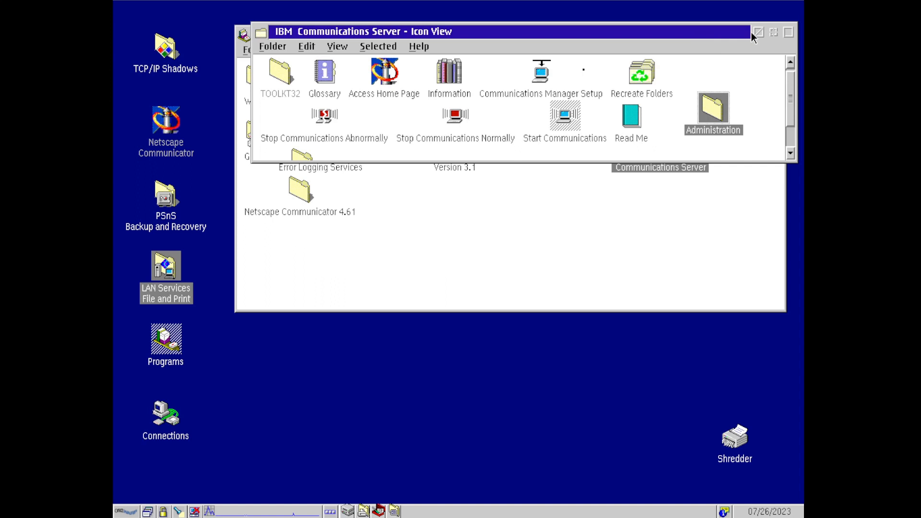
{"action": "mouse_move", "coordinate": [785, 75]}
{"action": "left_mouse_down"}
{"action": "mouse_move", "coordinate": [788, 91]}
{"action": "mouse_move", "coordinate": [800, 66]}
{"action": "mouse_move", "coordinate": [787, 71]}
{"action": "left_mouse_up"}
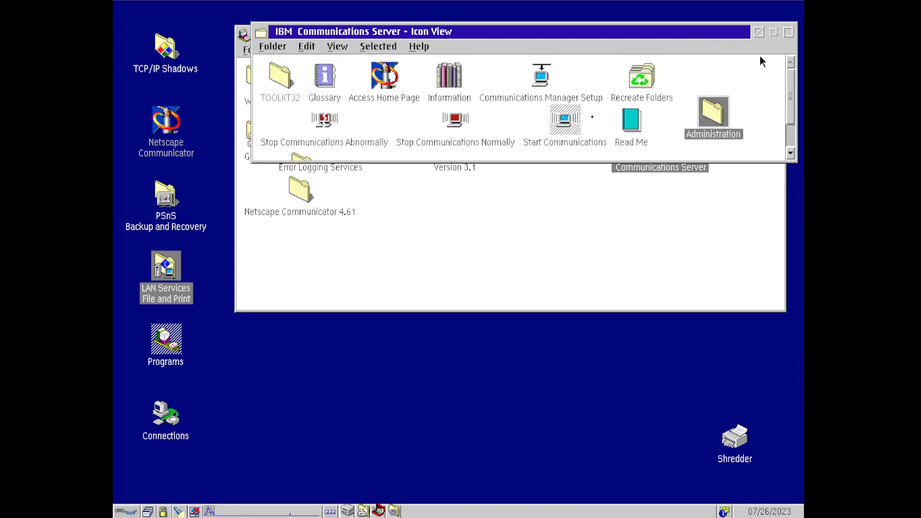
{"action": "double_click", "coordinate": [260, 31]}
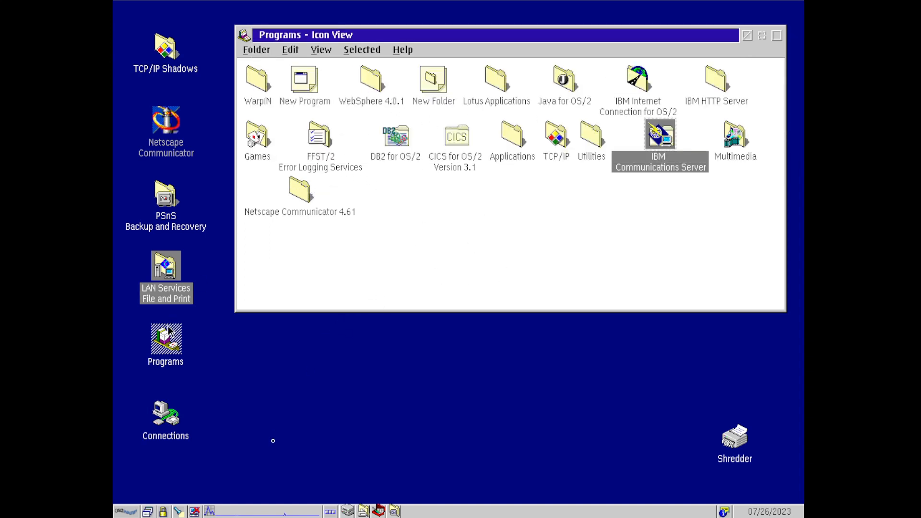
{"action": "double_click", "coordinate": [171, 274]}
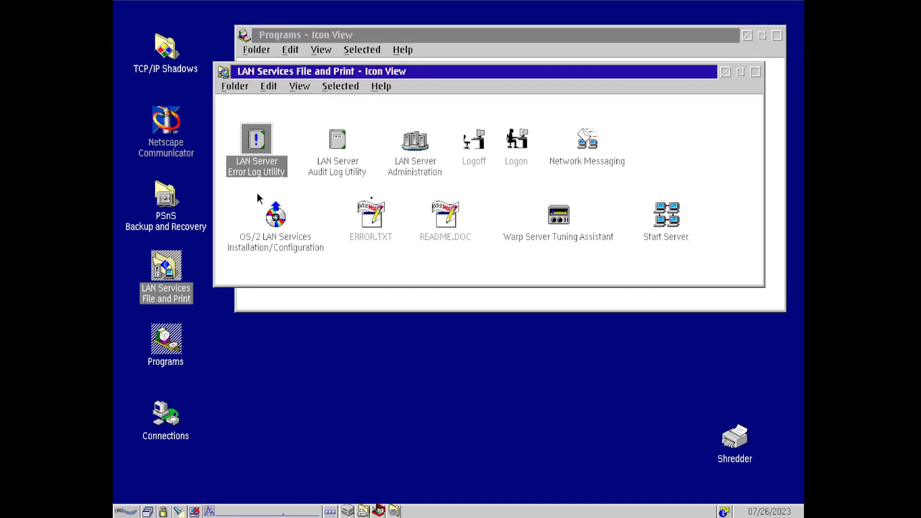
- Log on to OS2DOMAIN from LAN Server Administration with the administrator user ID and password
{"action": "double_click", "coordinate": [425, 146]}
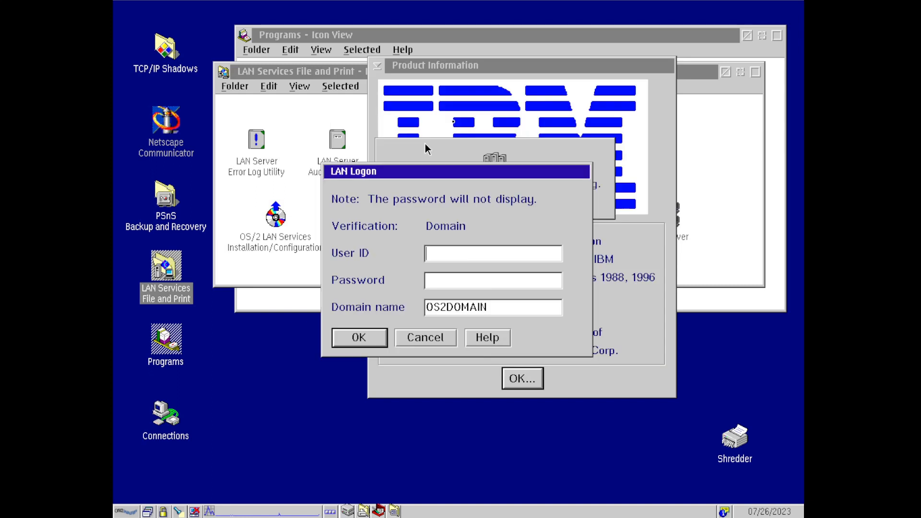
{"action": "type", "text": "ADMIN"}
{"action": "key", "text": "Tab"}
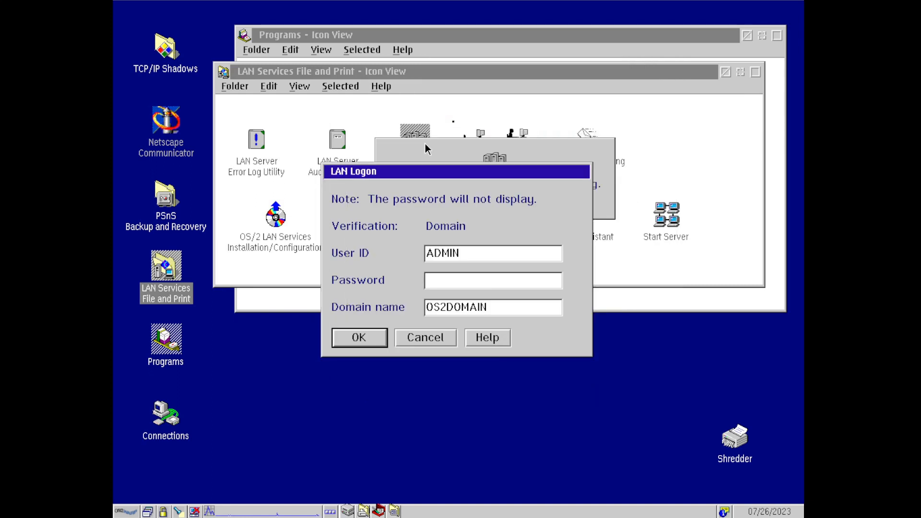
{"action": "type", "text": "********"}
{"action": "key", "text": "Return"}
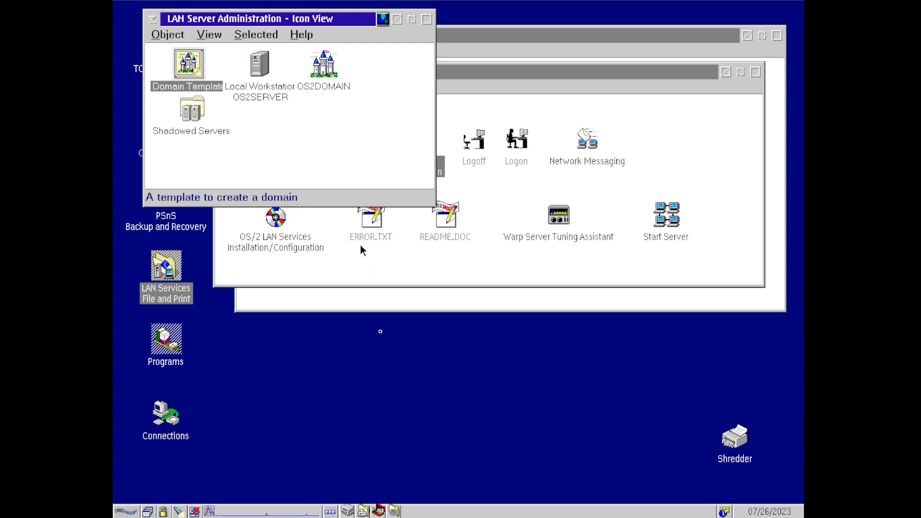
- Open the OS2SERVER workstation's Services list and enlarge its window
{"action": "double_click", "coordinate": [262, 82]}
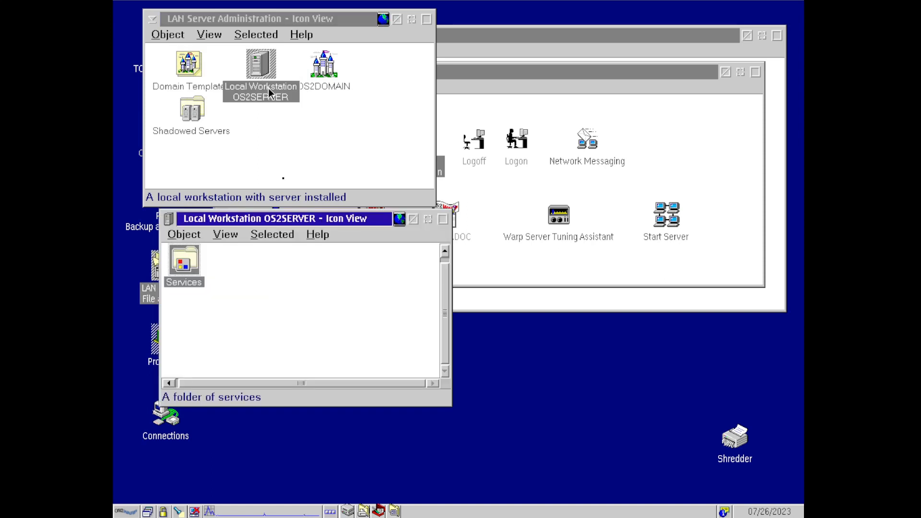
{"action": "double_click", "coordinate": [196, 271]}
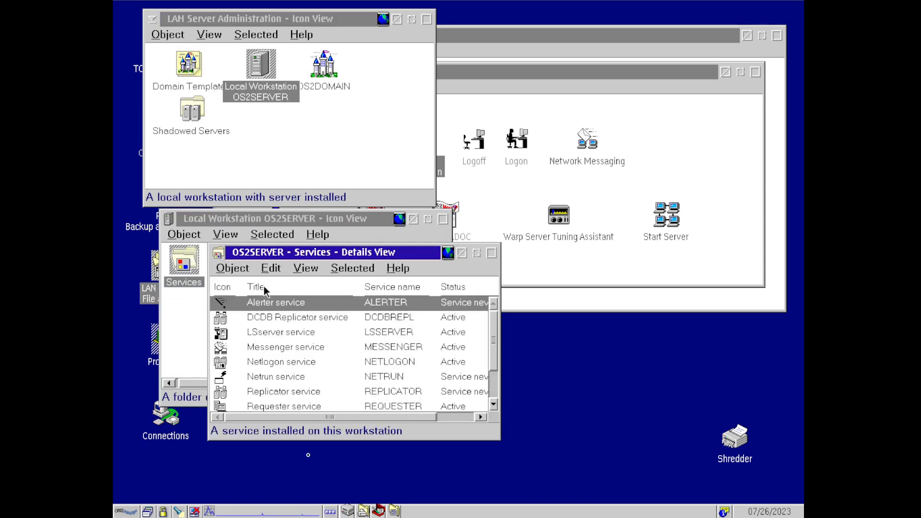
{"action": "left_click_drag", "start_coordinate": [332, 256], "coordinate": [351, 170]}
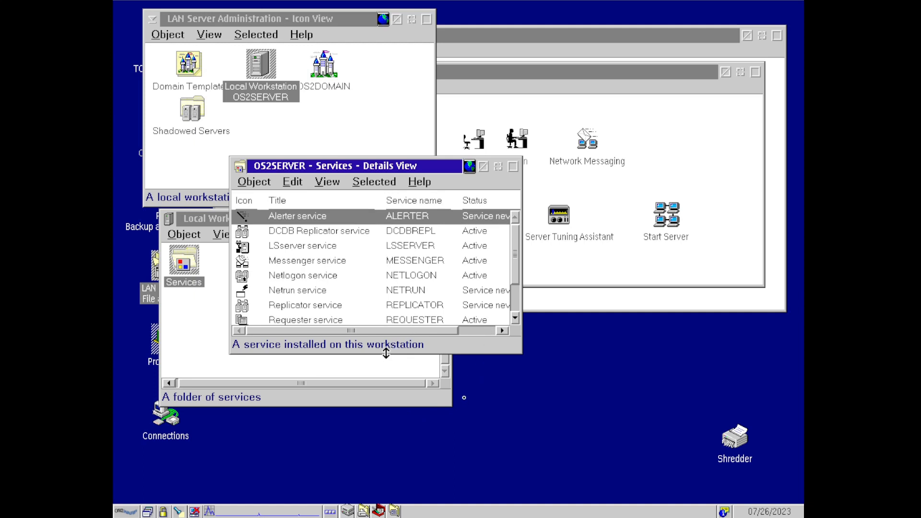
{"action": "left_click_drag", "start_coordinate": [386, 354], "coordinate": [349, 370]}
- Check the BROWSER service properties and start BROWSER with default parameters
{"action": "double_click", "coordinate": [341, 364]}
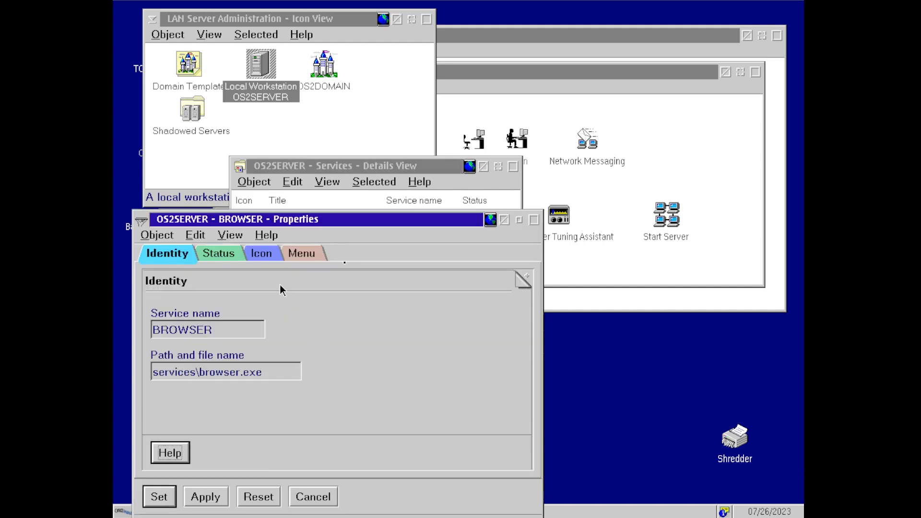
{"action": "double_click", "coordinate": [142, 222]}
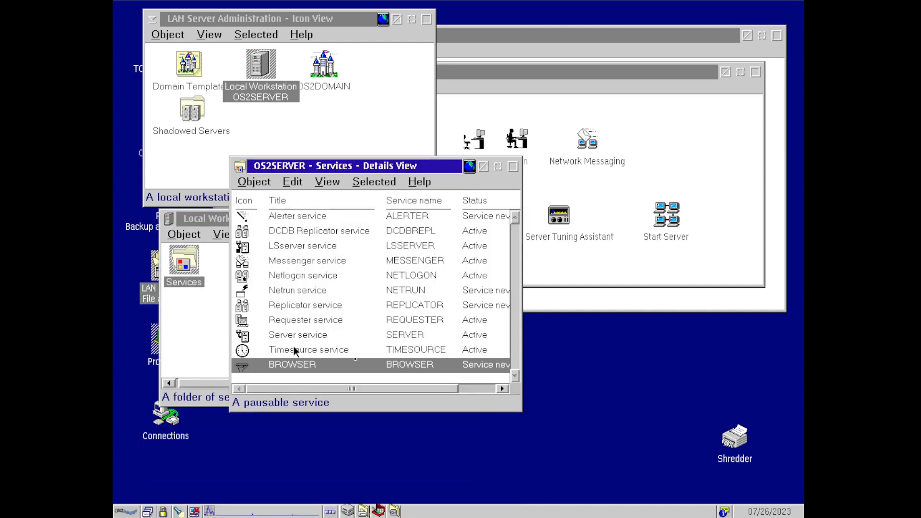
{"action": "right_click", "coordinate": [297, 366]}
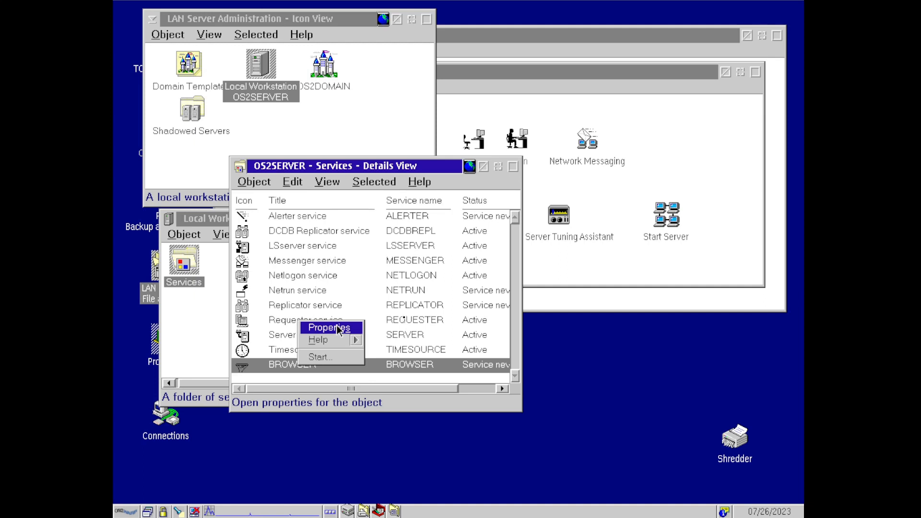
{"action": "left_click", "coordinate": [327, 358]}
{"action": "left_click", "coordinate": [254, 251]}
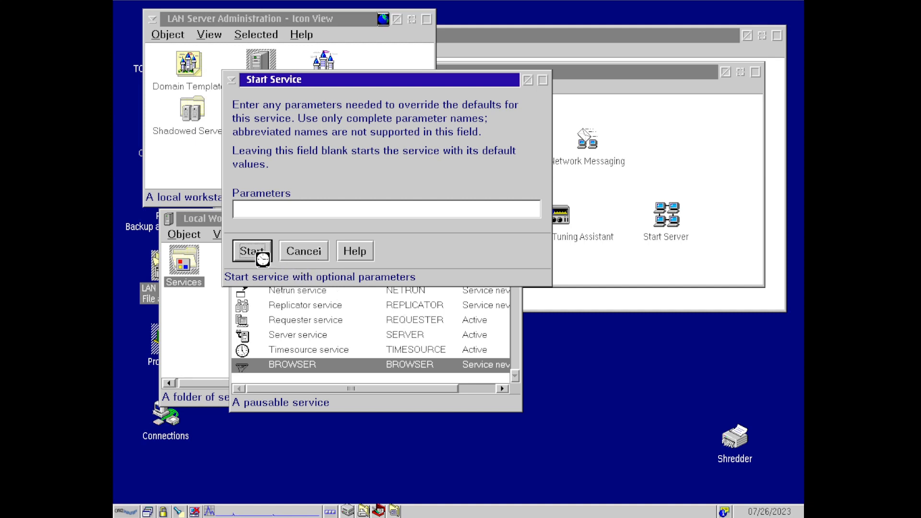
{"action": "left_click", "coordinate": [207, 138]}
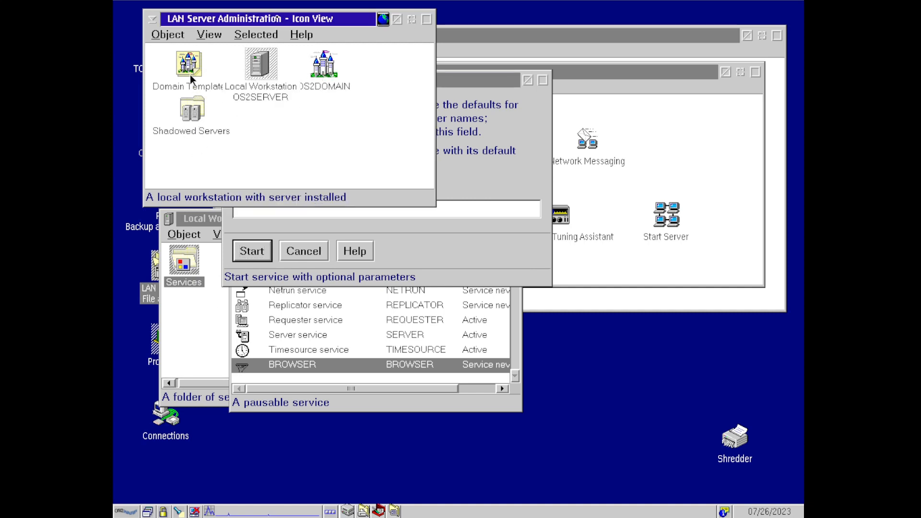
- Open OS2DOMAIN and browse its user accounts, ending on the administrator account
{"action": "double_click", "coordinate": [323, 85]}
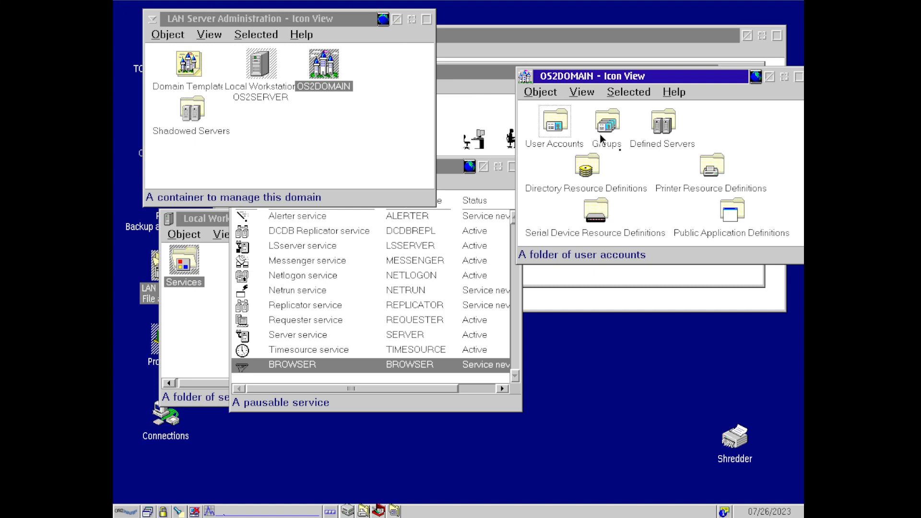
{"action": "double_click", "coordinate": [554, 127]}
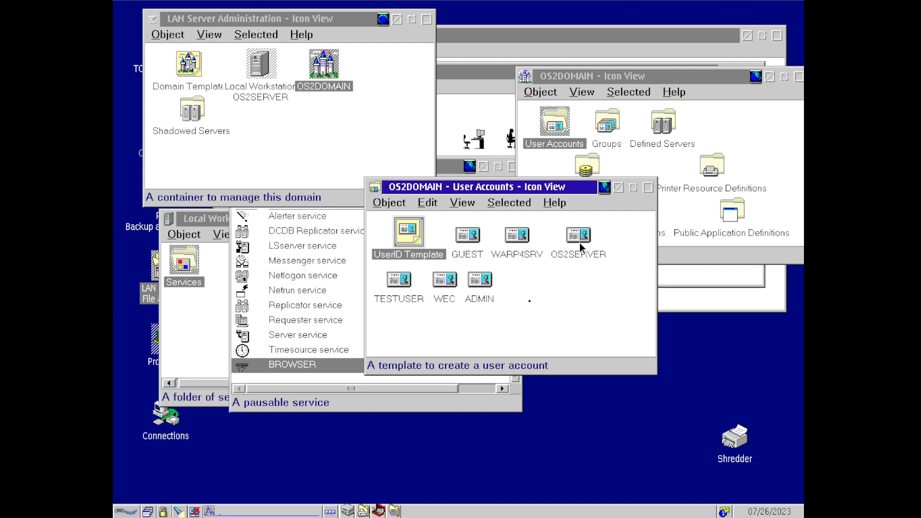
{"action": "left_click", "coordinate": [469, 238]}
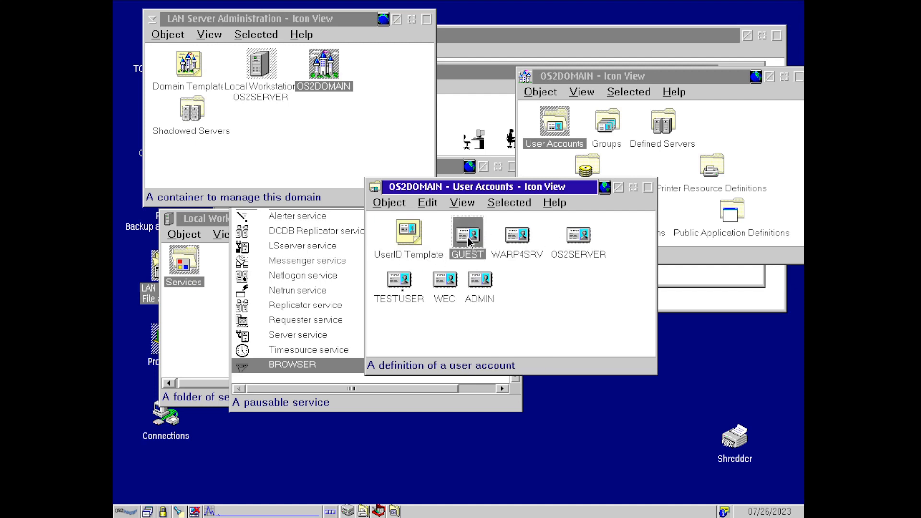
{"action": "left_click", "coordinate": [528, 236]}
{"action": "left_click", "coordinate": [572, 236]}
{"action": "left_click", "coordinate": [517, 235]}
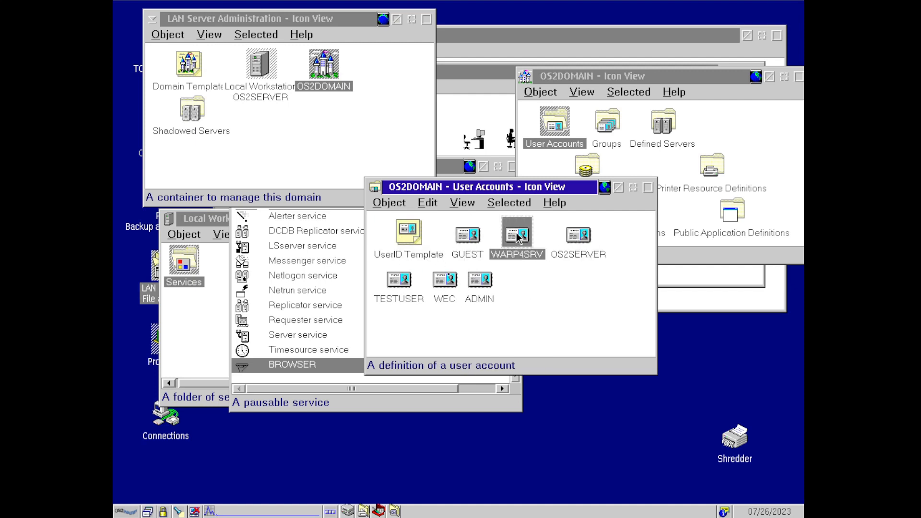
{"action": "left_click_drag", "start_coordinate": [487, 220], "coordinate": [618, 264]}
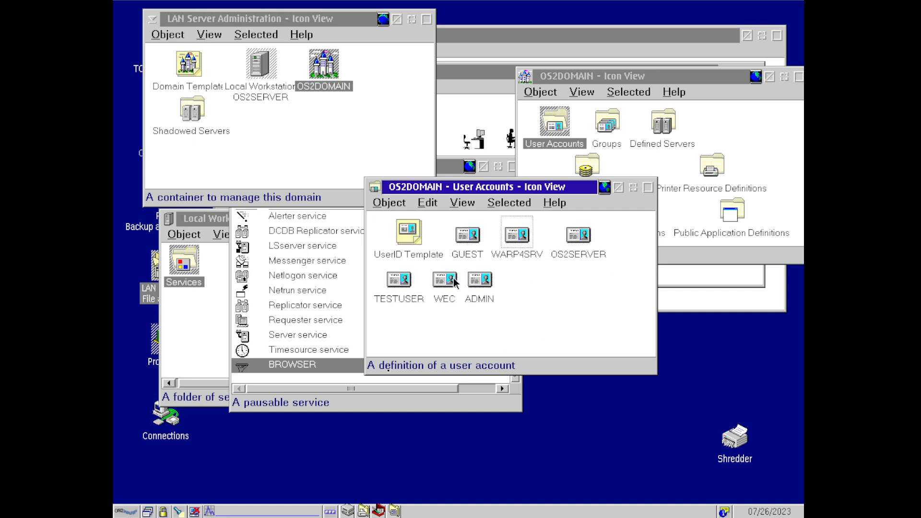
{"action": "left_click", "coordinate": [408, 283]}
{"action": "left_click", "coordinate": [444, 280]}
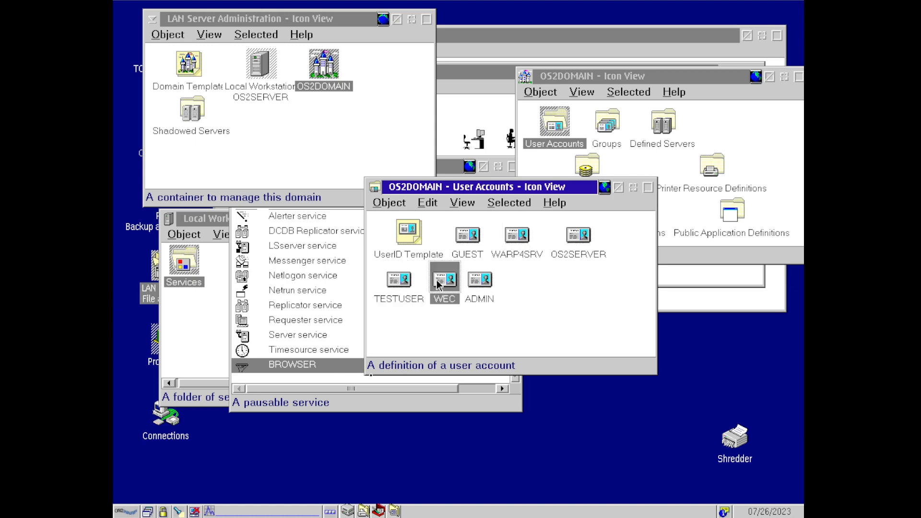
{"action": "left_click", "coordinate": [479, 278]}
{"action": "left_click", "coordinate": [481, 278]}
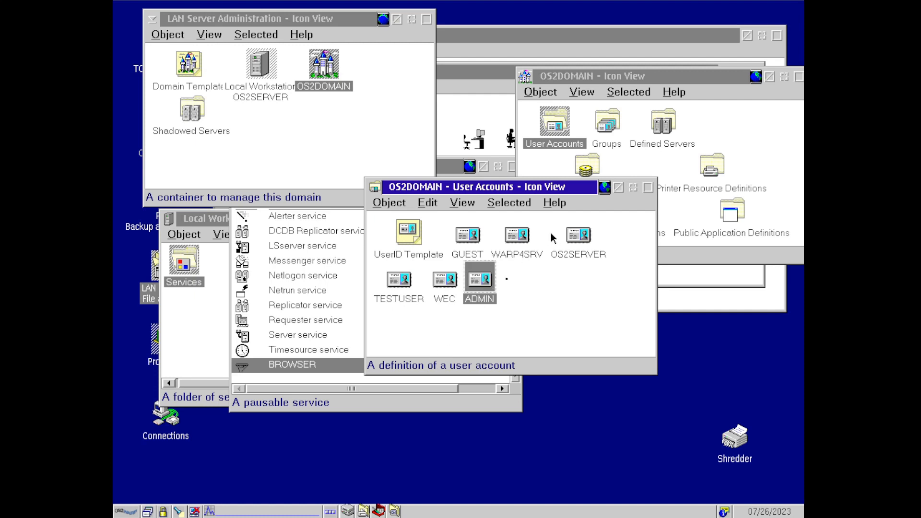
- Close User Accounts and open the domain's Directory Resource Definitions folder
{"action": "left_click", "coordinate": [618, 187]}
{"action": "left_click", "coordinate": [607, 134]}
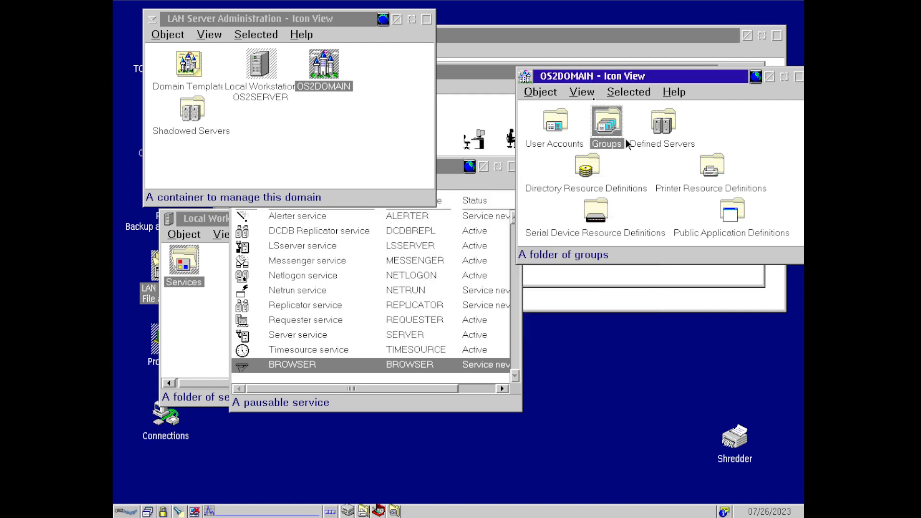
{"action": "double_click", "coordinate": [577, 177]}
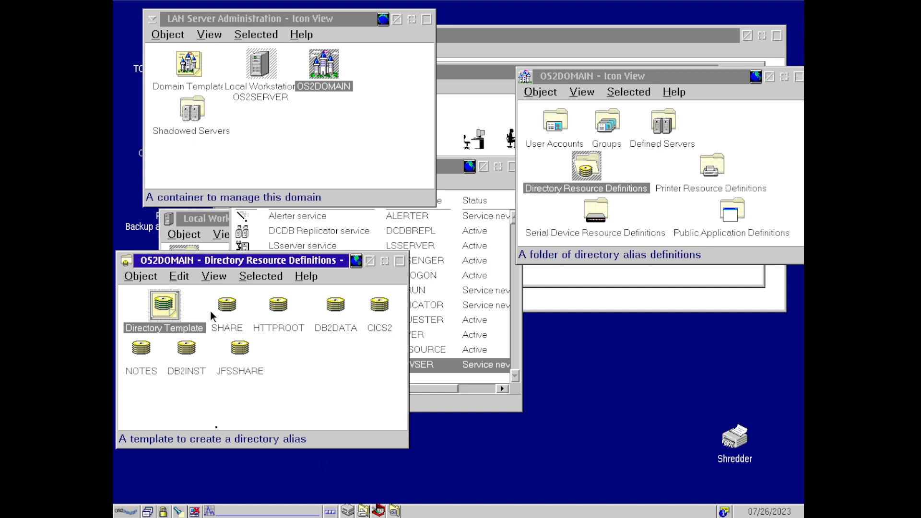
- Review the SHARE, JFSSHARE, DB2DATA and CICS2 share properties unchanged, then hide the folder
{"action": "double_click", "coordinate": [227, 303]}
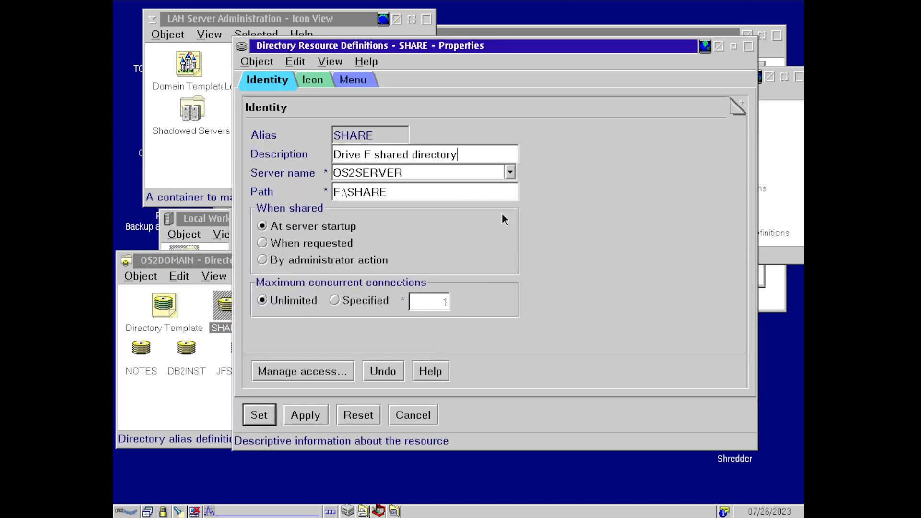
{"action": "left_click", "coordinate": [718, 50]}
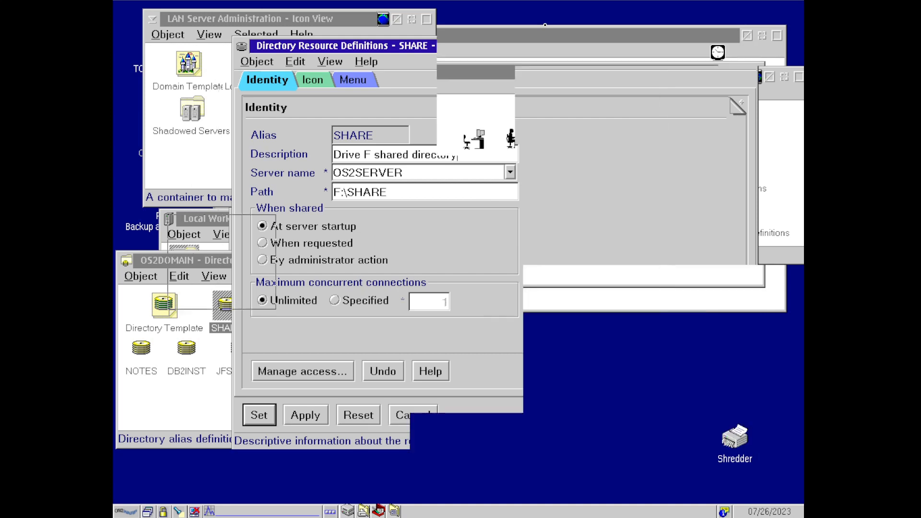
{"action": "double_click", "coordinate": [240, 346]}
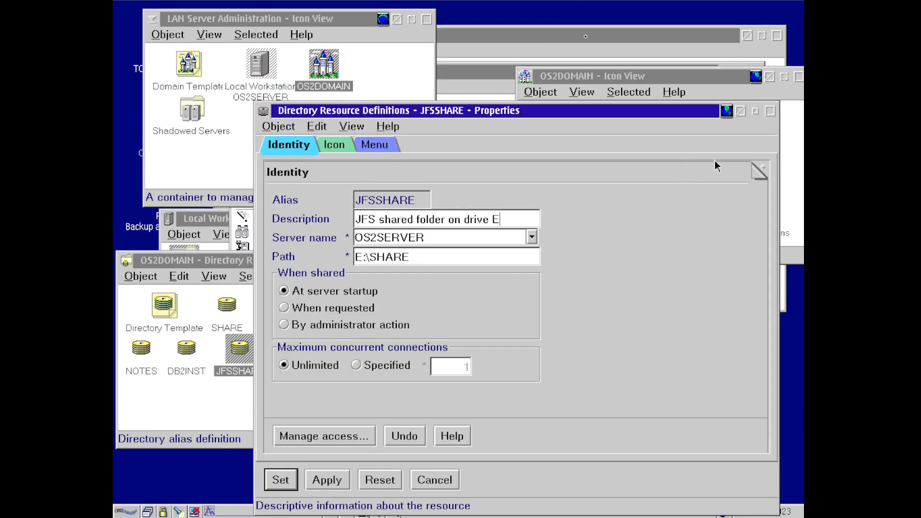
{"action": "left_click", "coordinate": [429, 479]}
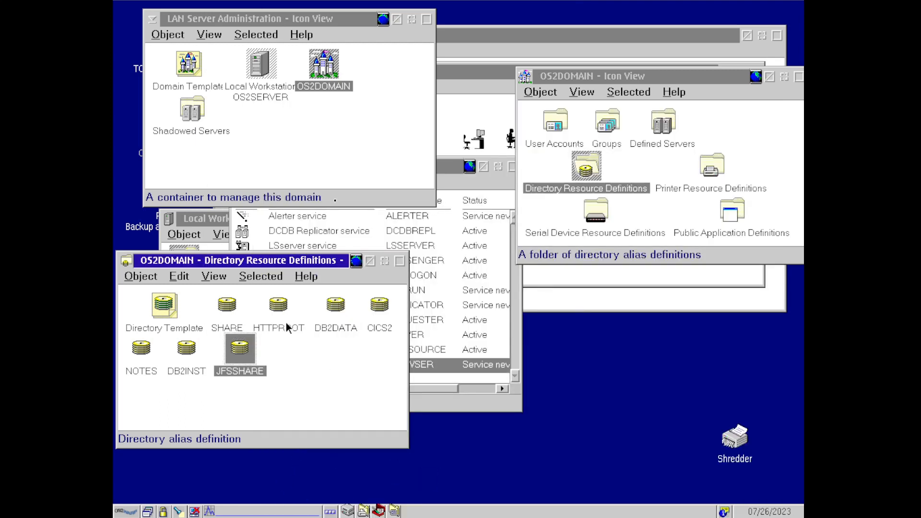
{"action": "double_click", "coordinate": [343, 309]}
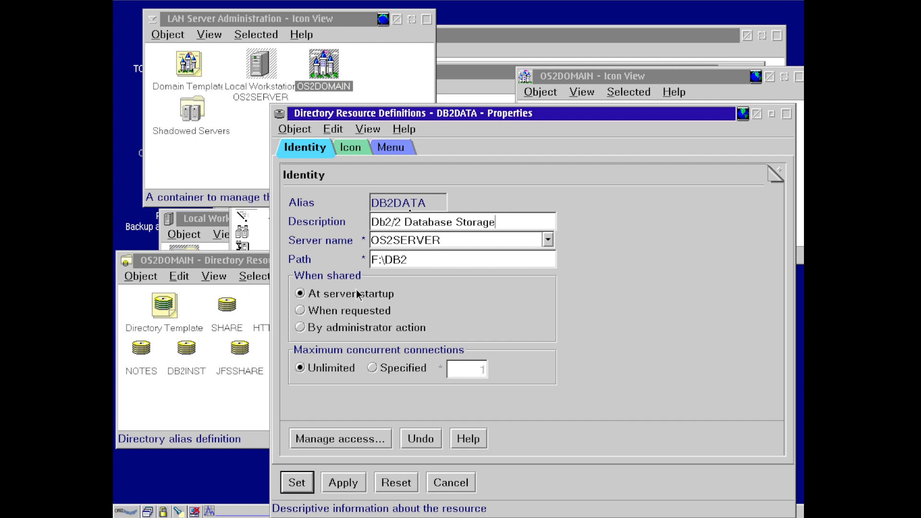
{"action": "left_click", "coordinate": [455, 482]}
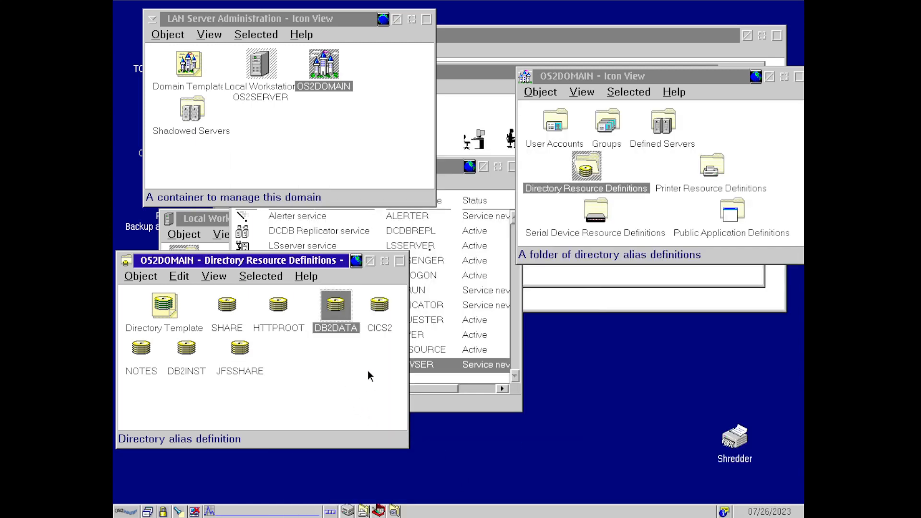
{"action": "double_click", "coordinate": [382, 327]}
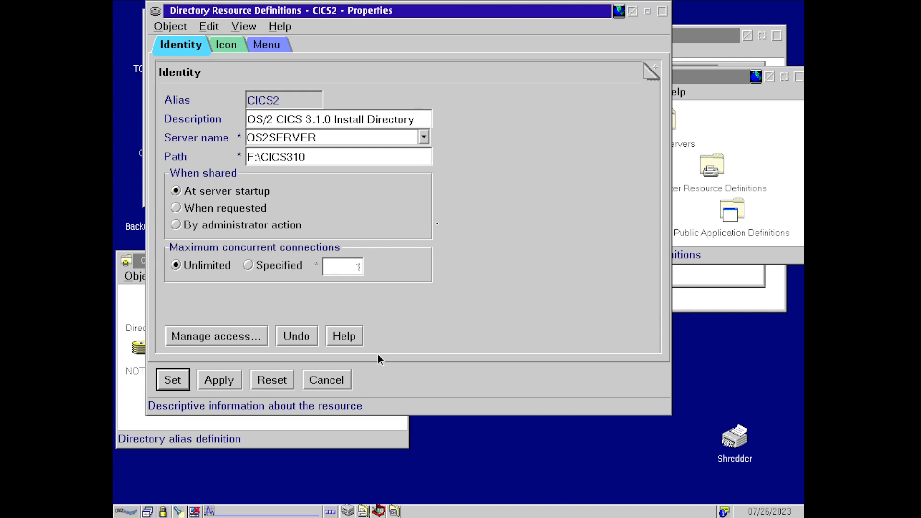
{"action": "left_click", "coordinate": [327, 382]}
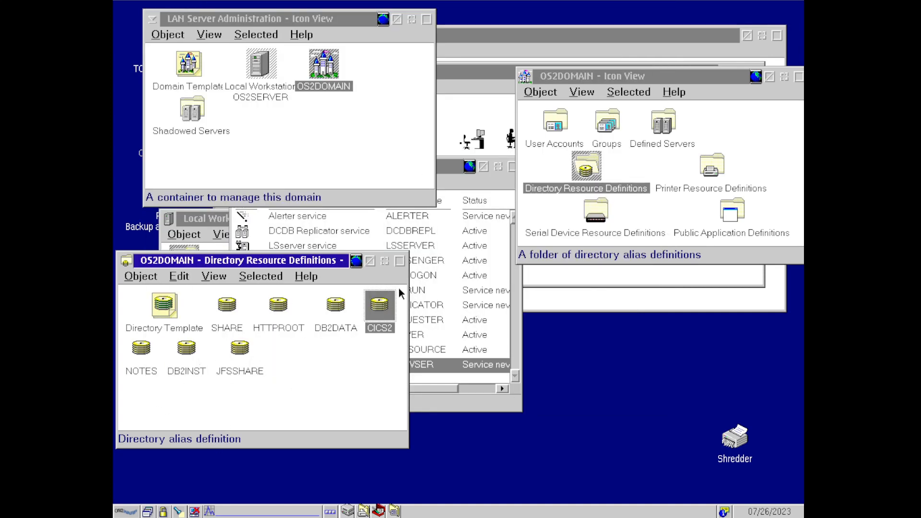
{"action": "left_click", "coordinate": [368, 261]}
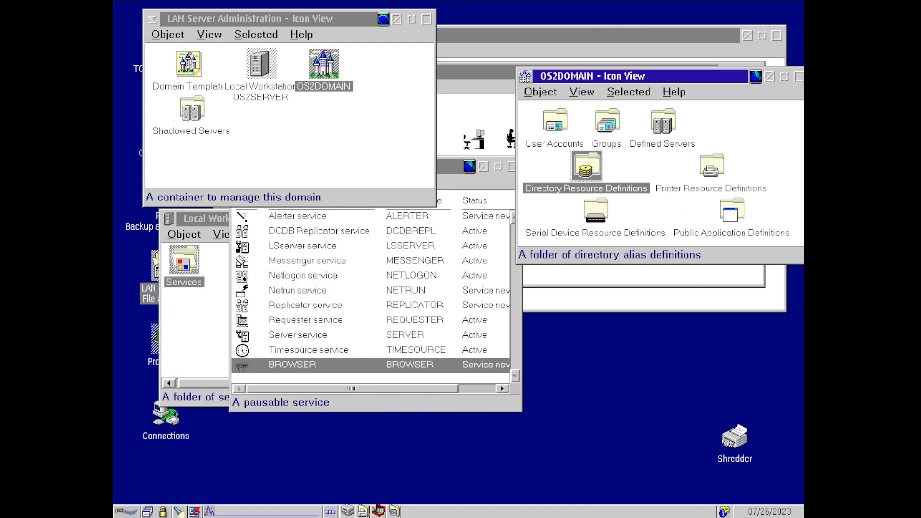
- Open and minimize the Printer and Serial Device Resource Definitions folders
{"action": "double_click", "coordinate": [699, 168]}
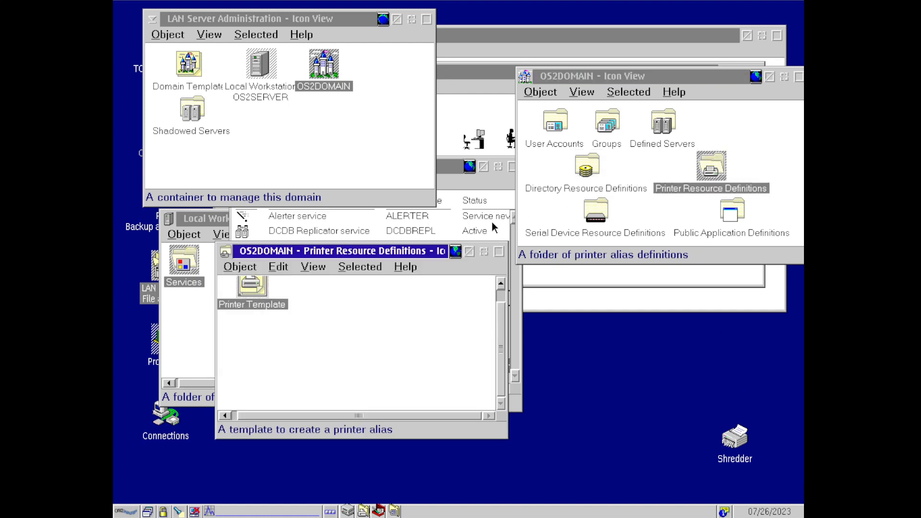
{"action": "left_click", "coordinate": [468, 251]}
{"action": "double_click", "coordinate": [587, 214]}
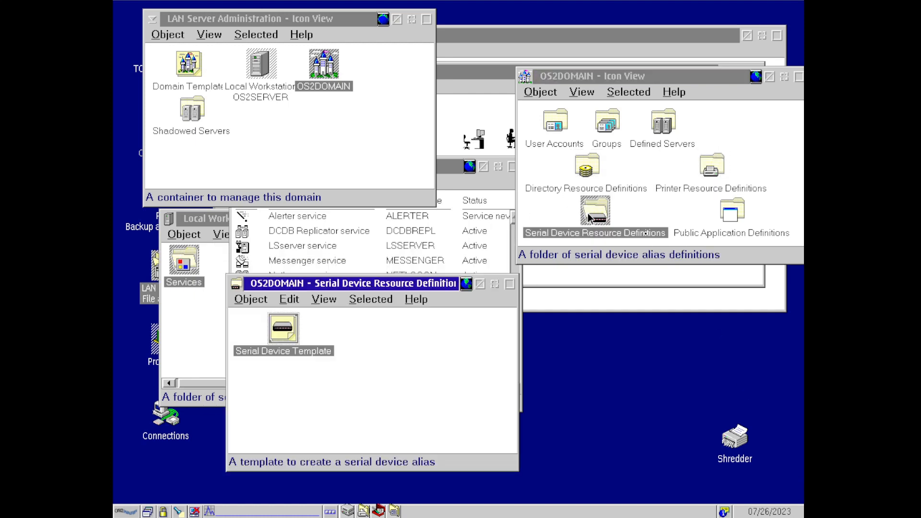
{"action": "left_click", "coordinate": [479, 283]}
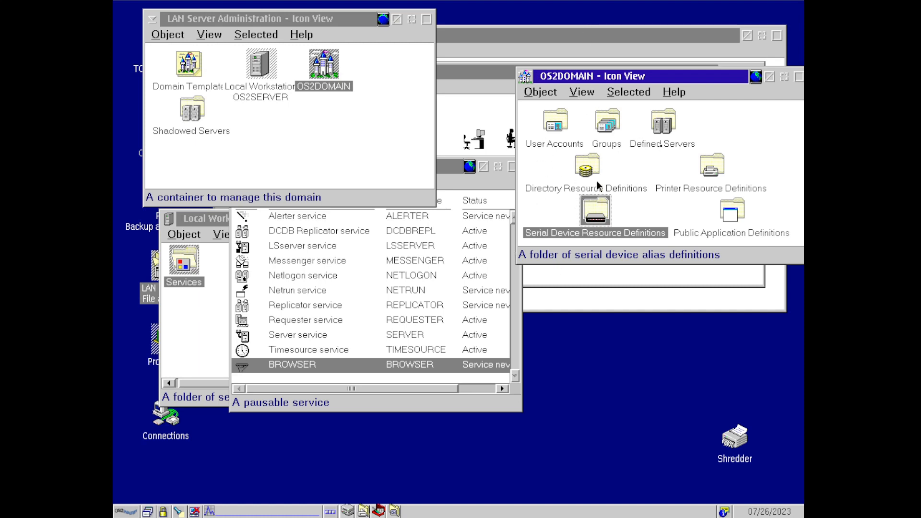
- Open Defined Servers, close the OS2SERVER windows, and place WARP4SRV beneath OS2SERVER
{"action": "double_click", "coordinate": [663, 126]}
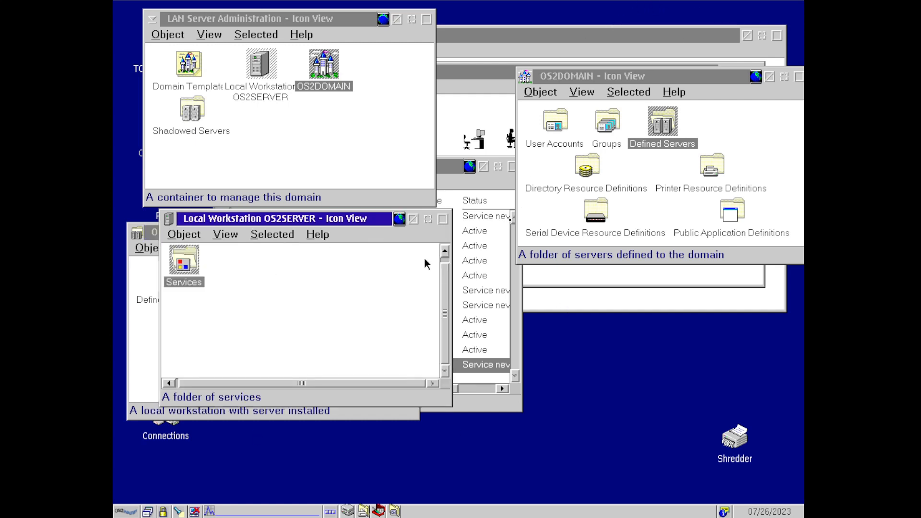
{"action": "left_click", "coordinate": [412, 219]}
{"action": "left_click", "coordinate": [483, 200]}
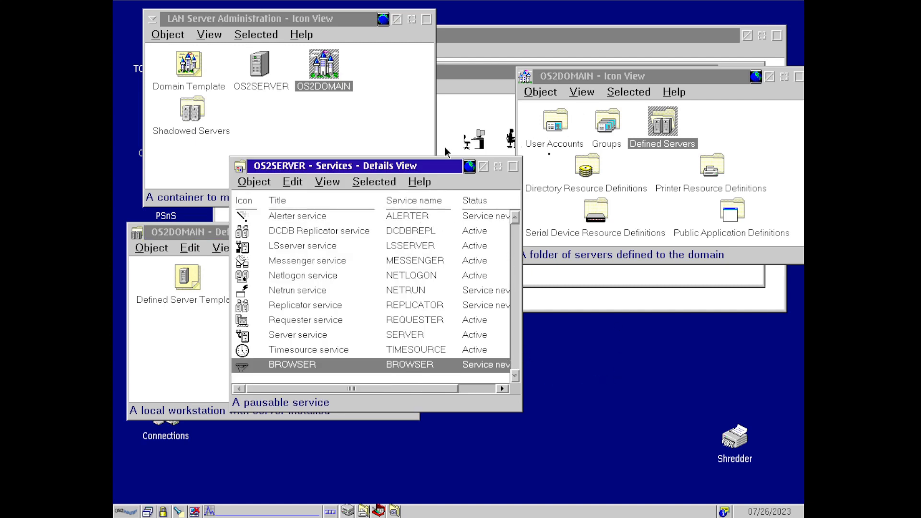
{"action": "left_click", "coordinate": [485, 167]}
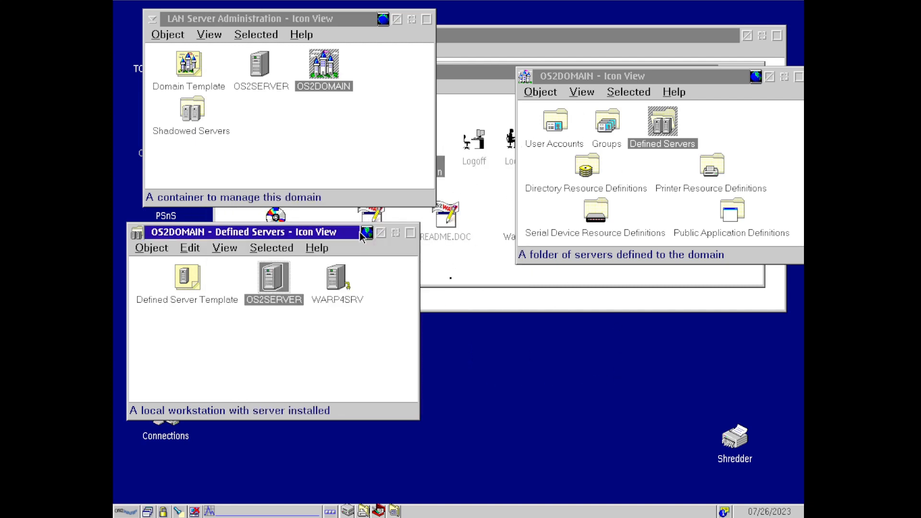
{"action": "left_click", "coordinate": [338, 272]}
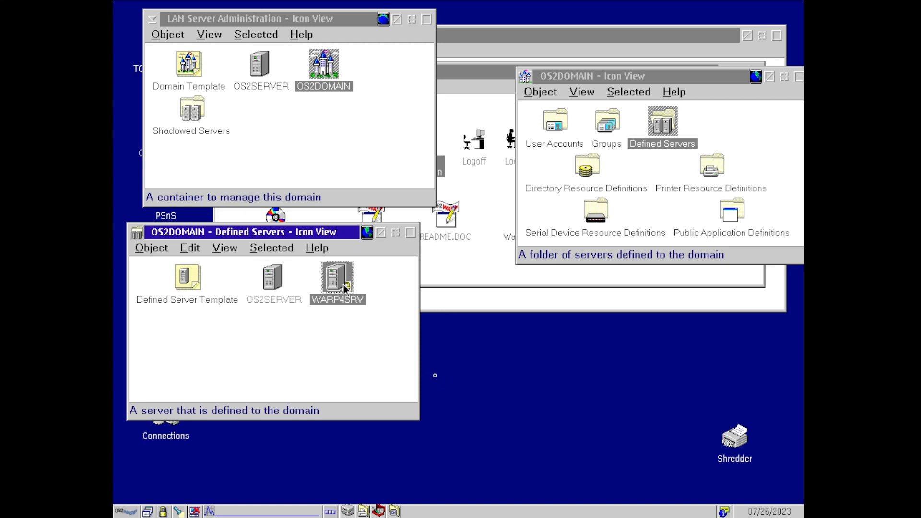
{"action": "left_click_drag", "start_coordinate": [340, 292], "coordinate": [729, 448]}
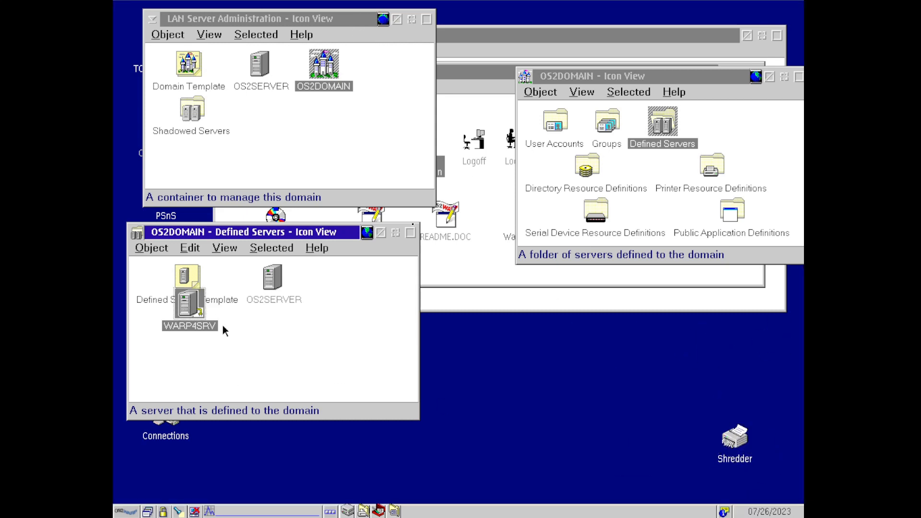
{"action": "left_click", "coordinate": [258, 327]}
{"action": "left_click_drag", "start_coordinate": [186, 309], "coordinate": [245, 317]}
- Delete the WARP4SRV server definition from the Selected menu and confirm both prompts
{"action": "left_click", "coordinate": [150, 248]}
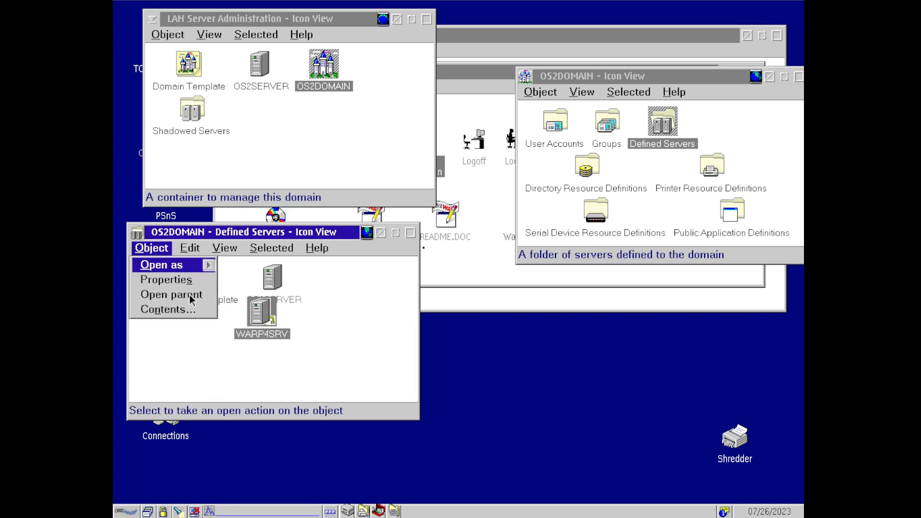
{"action": "mouse_move", "coordinate": [227, 249]}
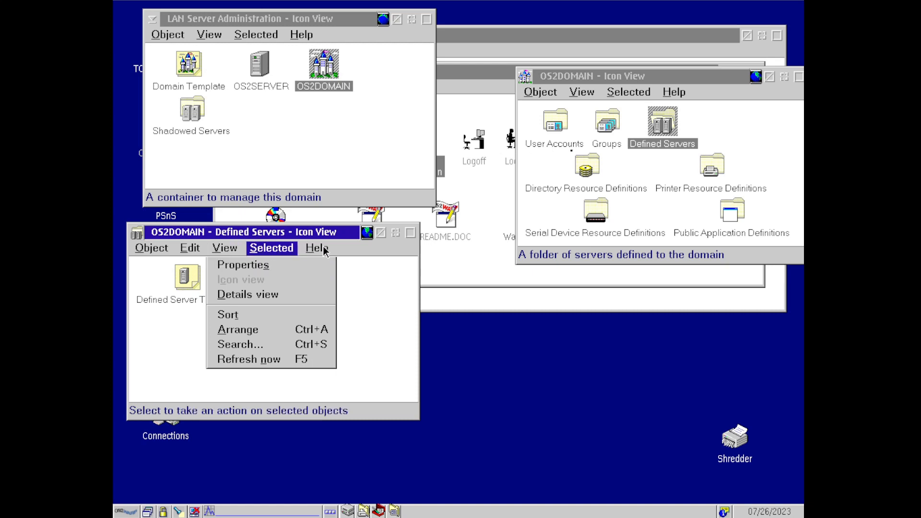
{"action": "left_click", "coordinate": [289, 252]}
{"action": "left_click", "coordinate": [280, 249]}
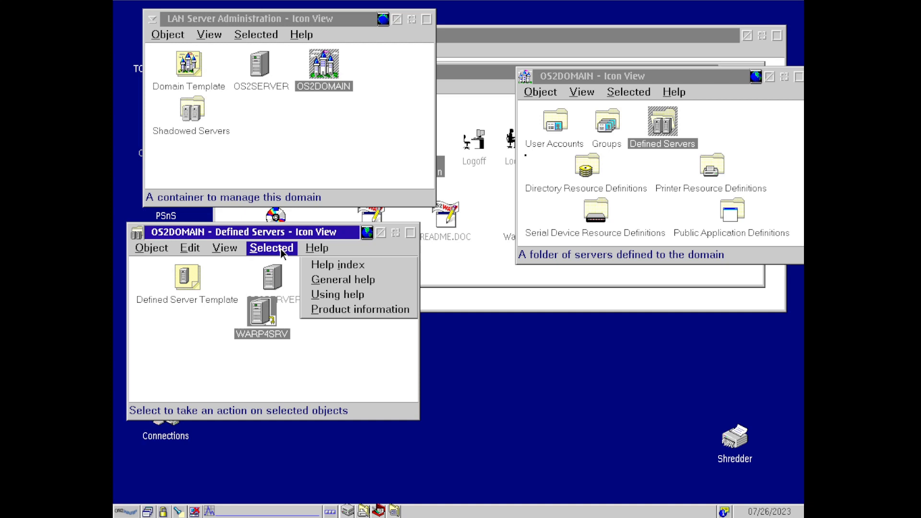
{"action": "left_click", "coordinate": [283, 326]}
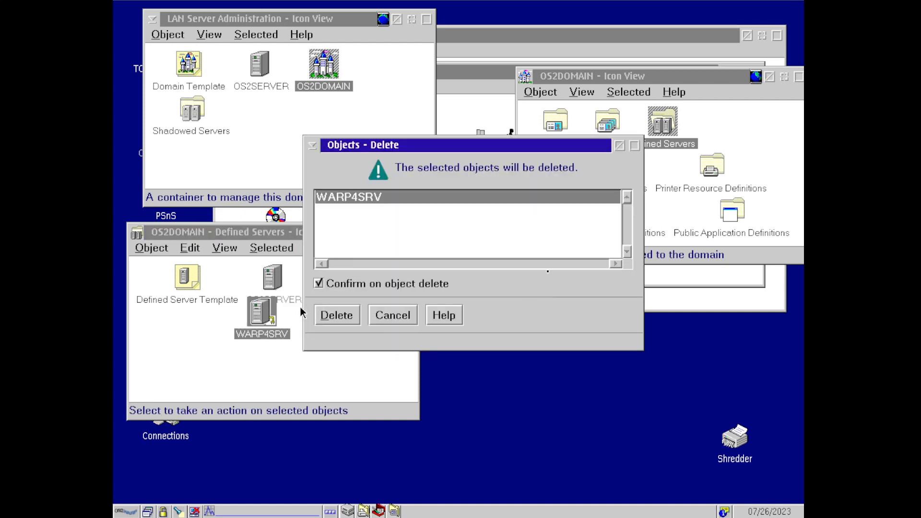
{"action": "left_click", "coordinate": [334, 315]}
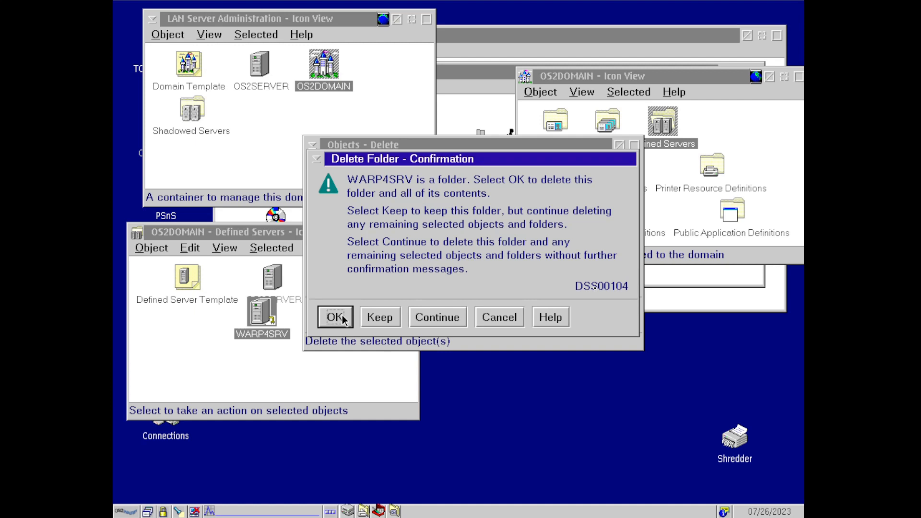
{"action": "left_click", "coordinate": [335, 317]}
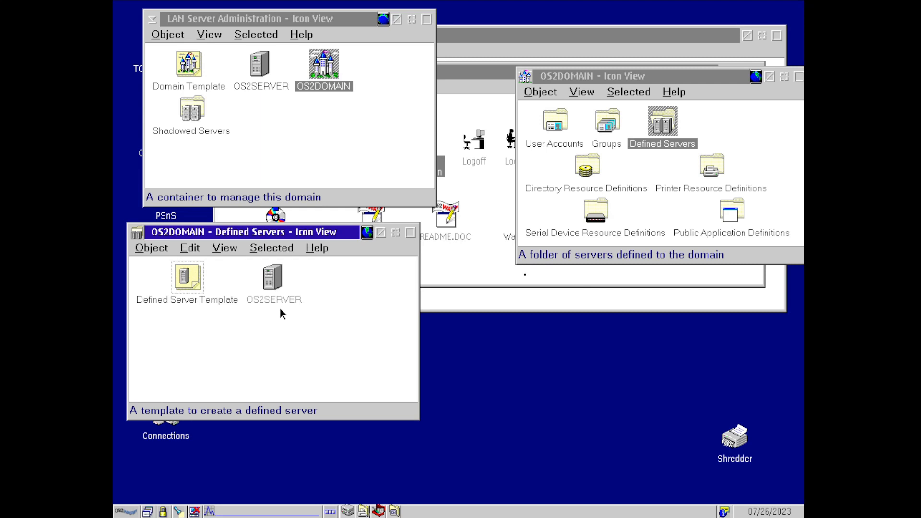
- Start a new defined server from the template and name it WARP4SRV
{"action": "left_click_drag", "start_coordinate": [182, 275], "coordinate": [226, 330]}
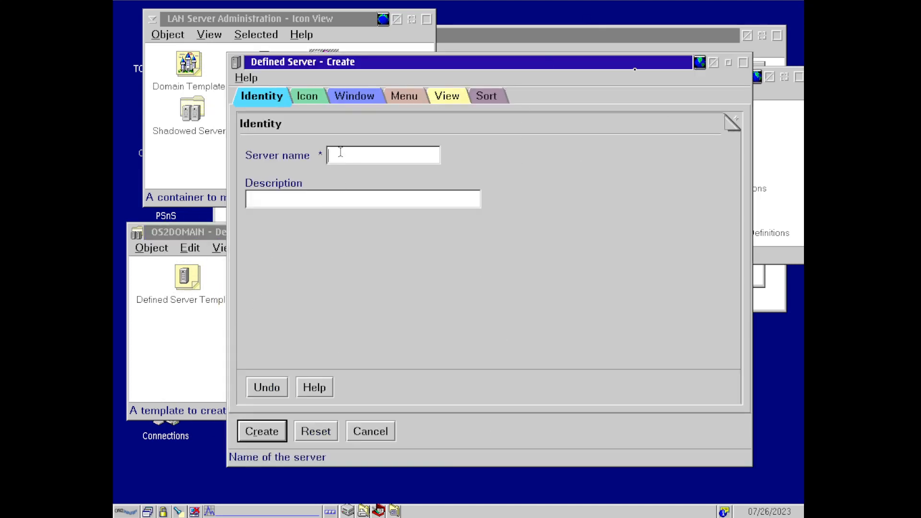
{"action": "type", "text": "WARP4SRV"}
{"action": "key", "text": "BackSpace"}
{"action": "type", "text": "V"}
{"action": "key", "text": "BackSpace"}
{"action": "key", "text": "BackSpace"}
{"action": "type", "text": "V"}
- Look through the new server's icon, window, menu and icon view settings pages
{"action": "left_click", "coordinate": [309, 101]}
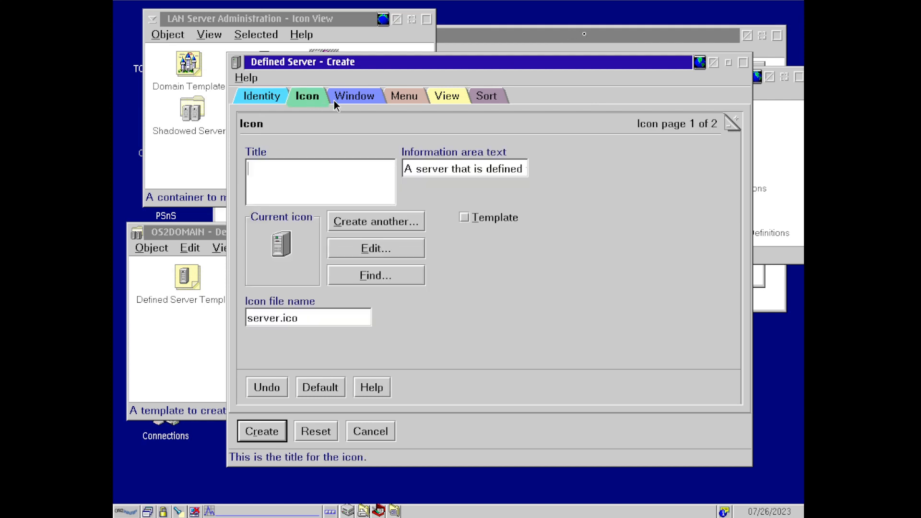
{"action": "left_click", "coordinate": [393, 247]}
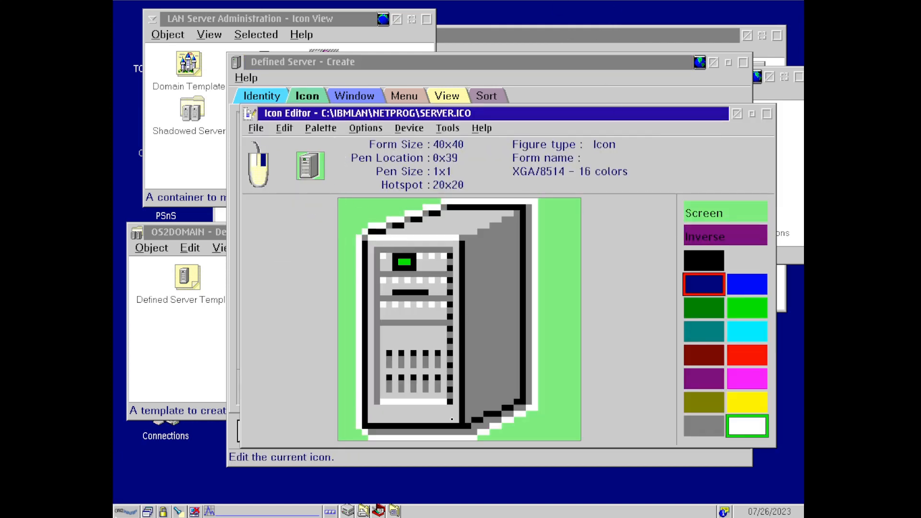
{"action": "double_click", "coordinate": [251, 116]}
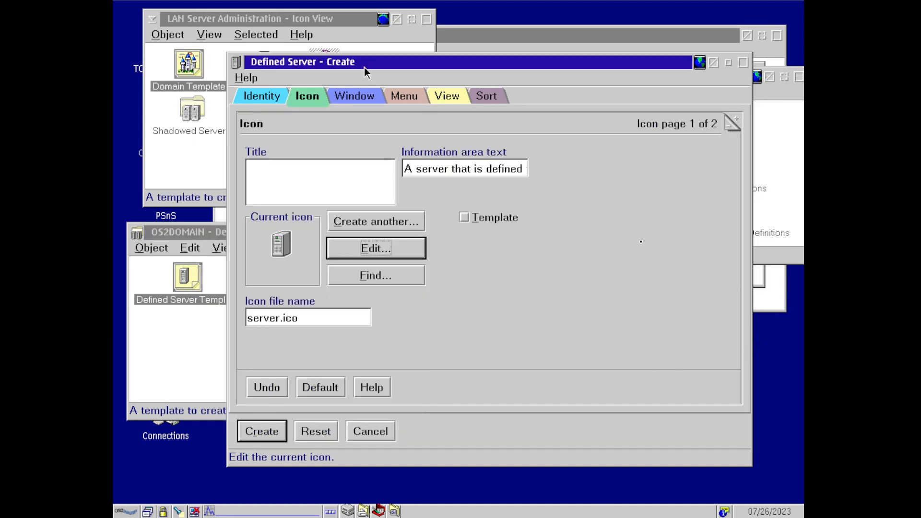
{"action": "left_click", "coordinate": [357, 103]}
{"action": "left_click", "coordinate": [396, 102]}
{"action": "left_click", "coordinate": [459, 98]}
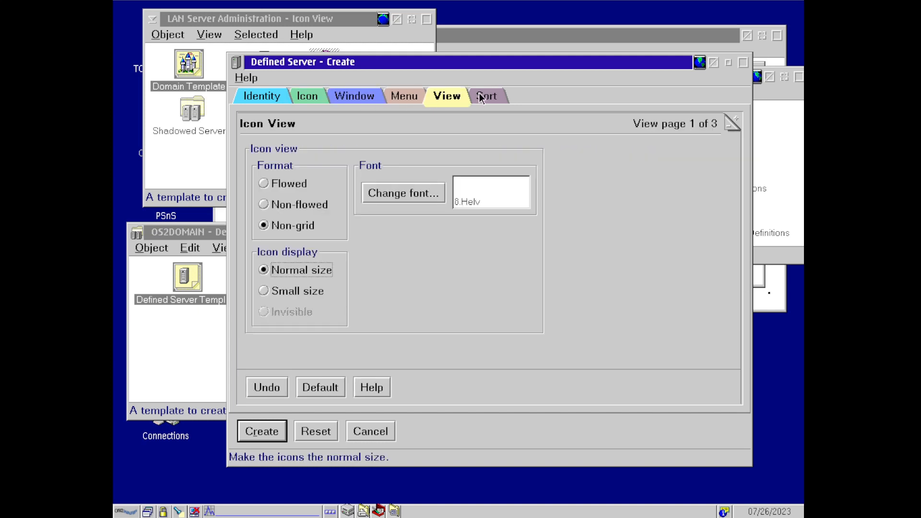
{"action": "left_click", "coordinate": [415, 98]}
{"action": "left_click", "coordinate": [360, 98]}
{"action": "left_click", "coordinate": [307, 98]}
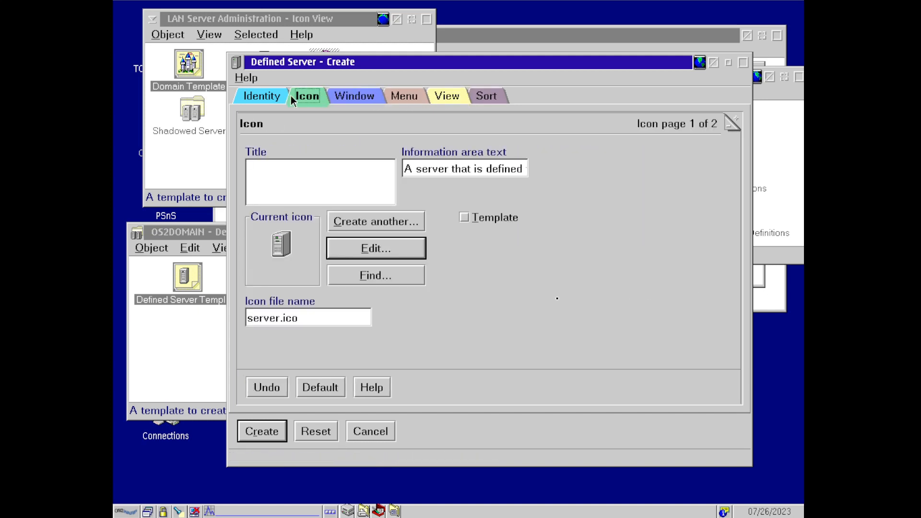
{"action": "left_click", "coordinate": [277, 98]}
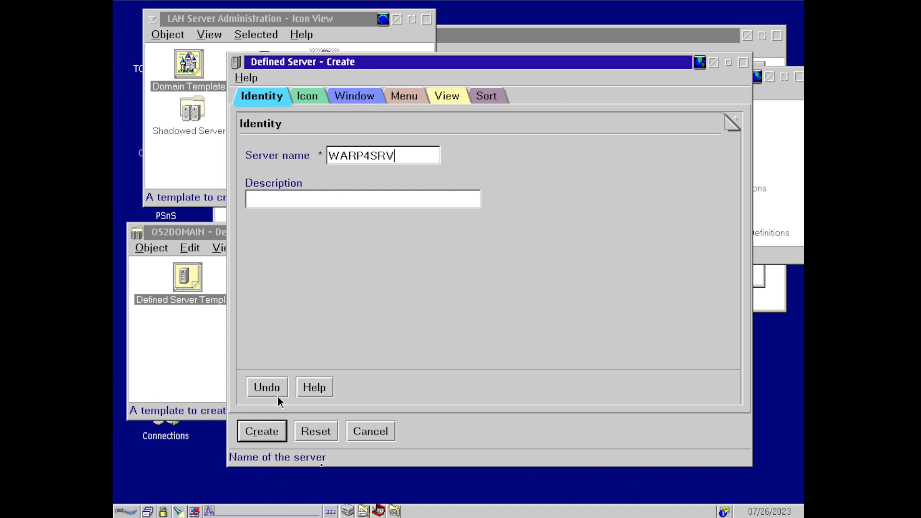
- Create WARP4SRV, open it, dismiss the access-denied message, and cancel its properties
{"action": "left_click", "coordinate": [262, 431]}
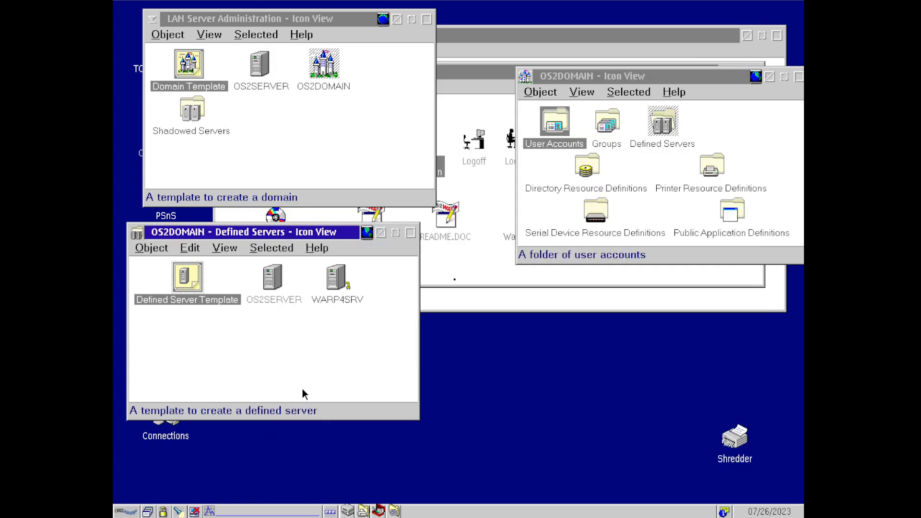
{"action": "double_click", "coordinate": [338, 281]}
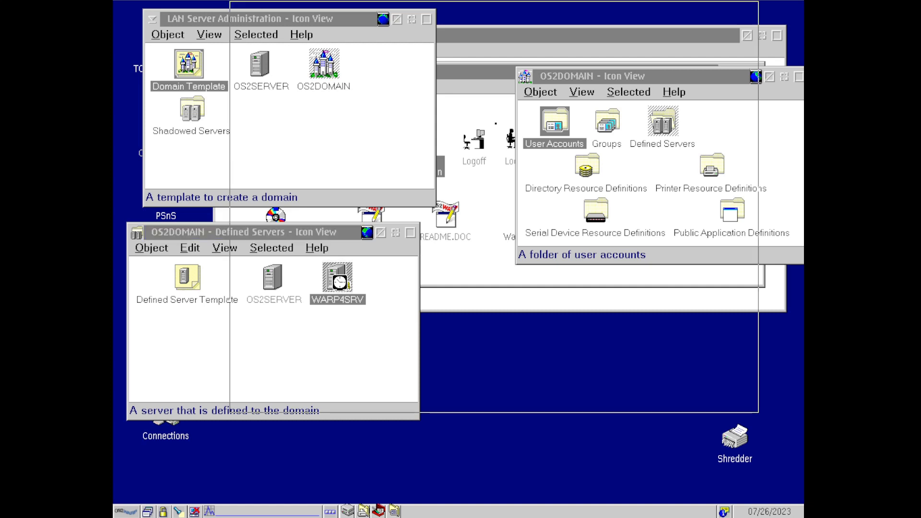
{"action": "key", "text": "Return"}
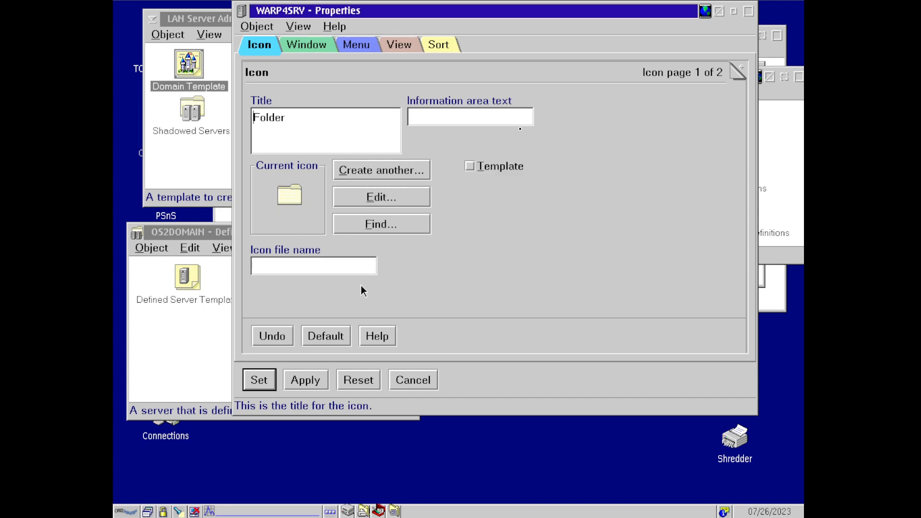
{"action": "left_click", "coordinate": [436, 380]}
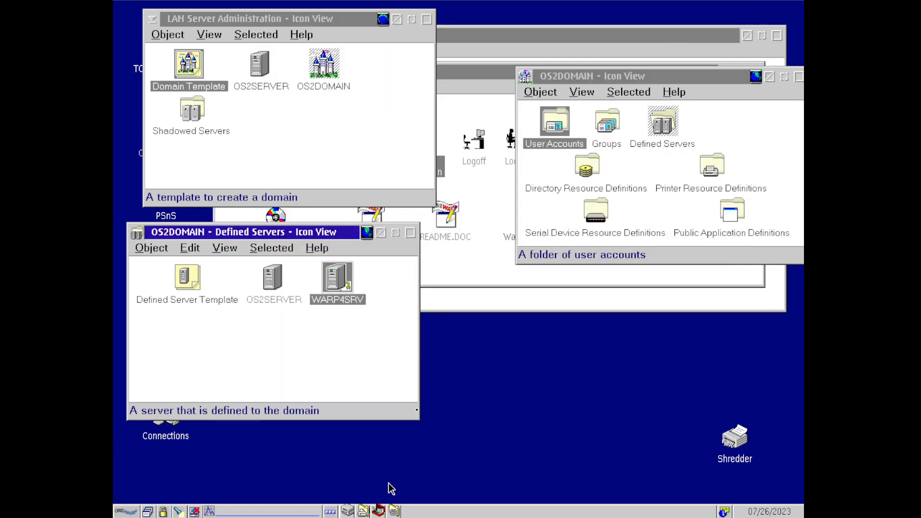
{"action": "left_click", "coordinate": [385, 508]}
- Start an OS/2 Window and run net, net comm and net dasd
{"action": "left_click", "coordinate": [409, 470]}
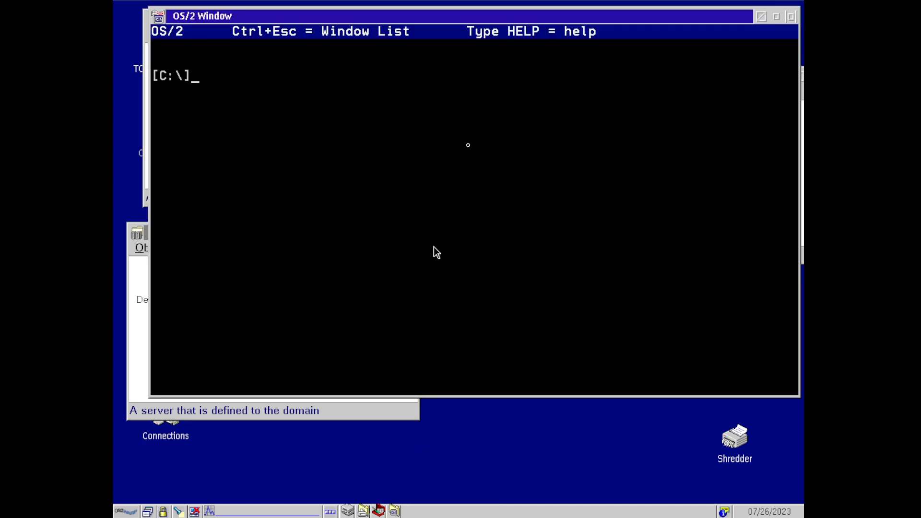
{"action": "type", "text": "net"}
{"action": "key", "text": "Return"}
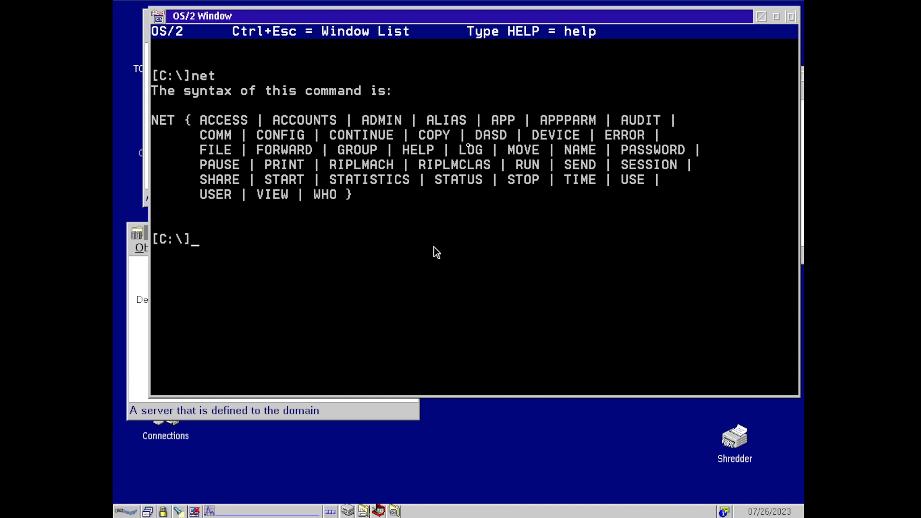
{"action": "type", "text": "net comm"}
{"action": "key", "text": "Return"}
{"action": "type", "text": "net dasd"}
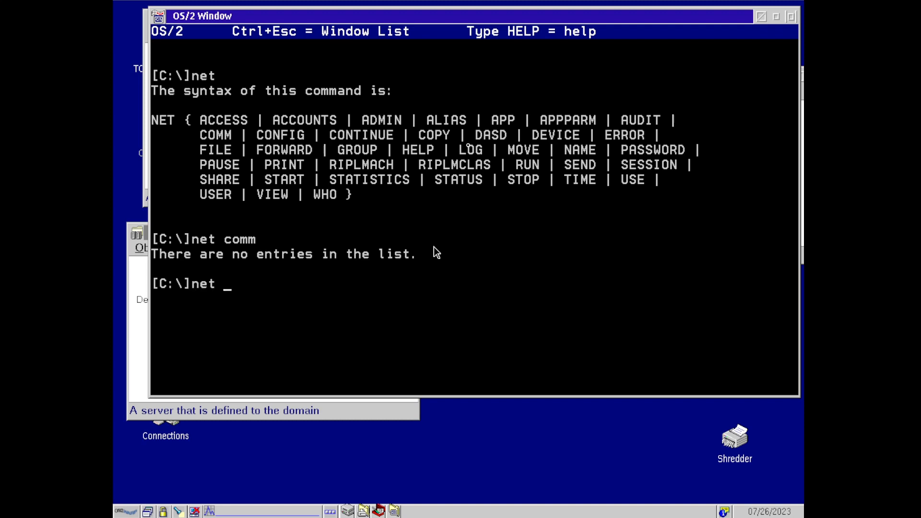
{"action": "key", "text": "Return"}
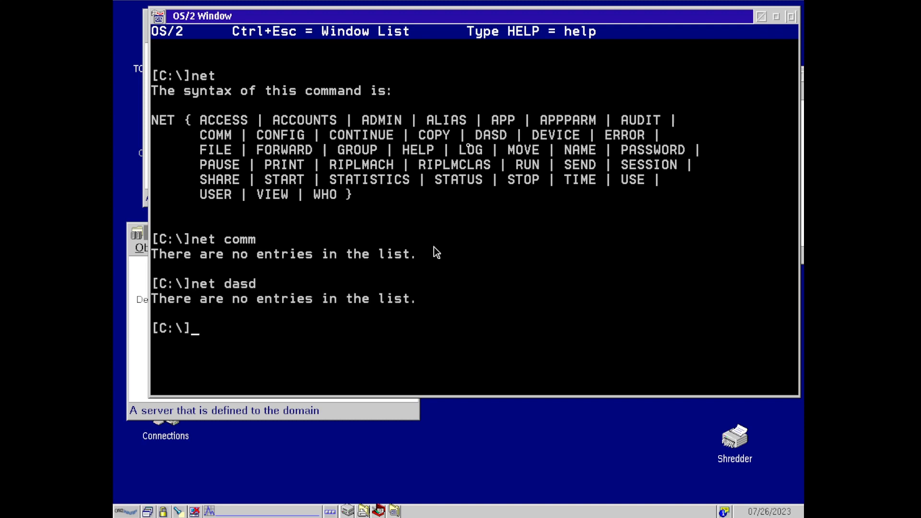
- Run help net dasd and net help dasd, dismissing the help viewer's cannot-open error
{"action": "type", "text": "helkp"}
{"action": "key", "text": "BackSpace"}
{"action": "key", "text": "BackSpace"}
{"action": "key", "text": "BackSpace"}
{"action": "type", "text": "p net dasd"}
{"action": "key", "text": "Return"}
{"action": "key", "text": "Return"}
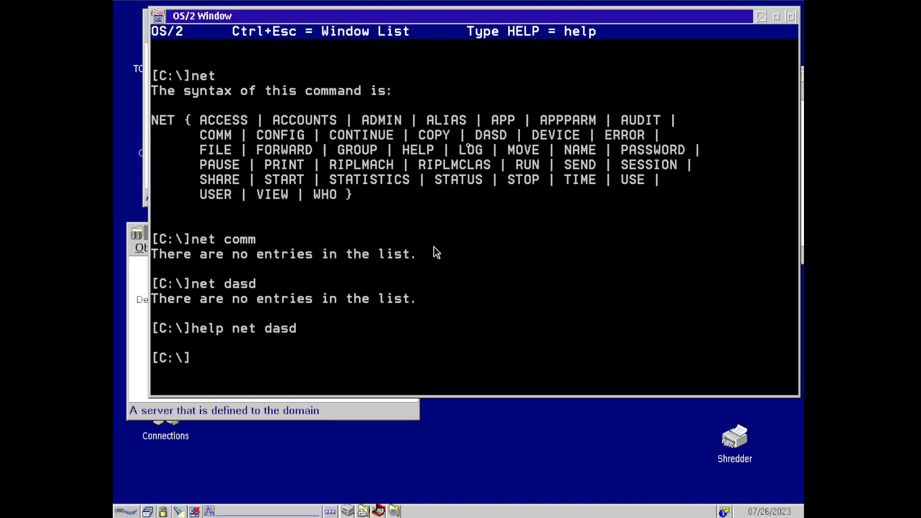
{"action": "type", "text": "net help dasd"}
{"action": "key", "text": "Return"}
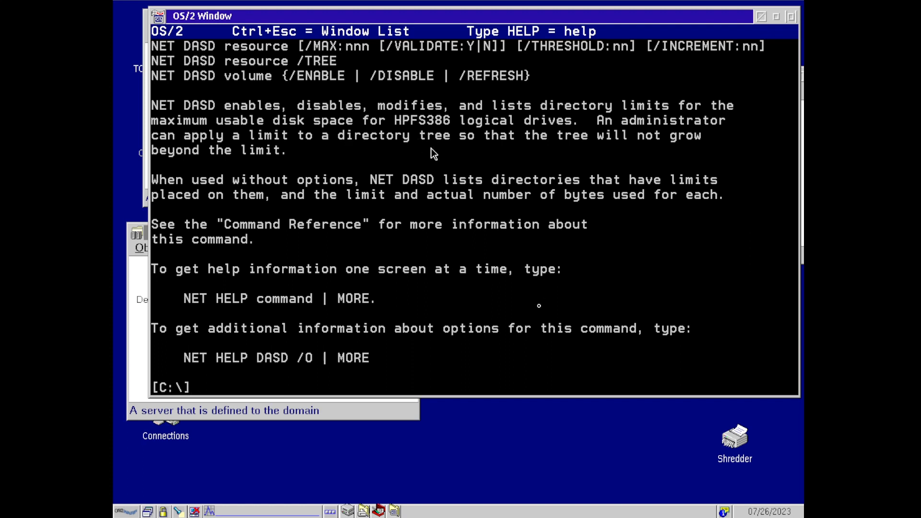
- Run net, net view, net view \\os2server and net share to see OS2SERVER's shares
{"action": "type", "text": "net"}
{"action": "key", "text": "Return"}
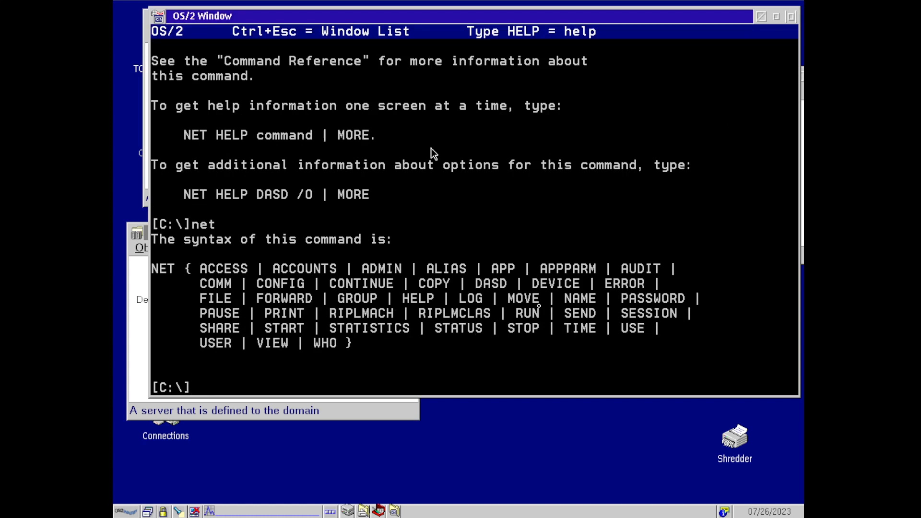
{"action": "type", "text": "net view"}
{"action": "key", "text": "Return"}
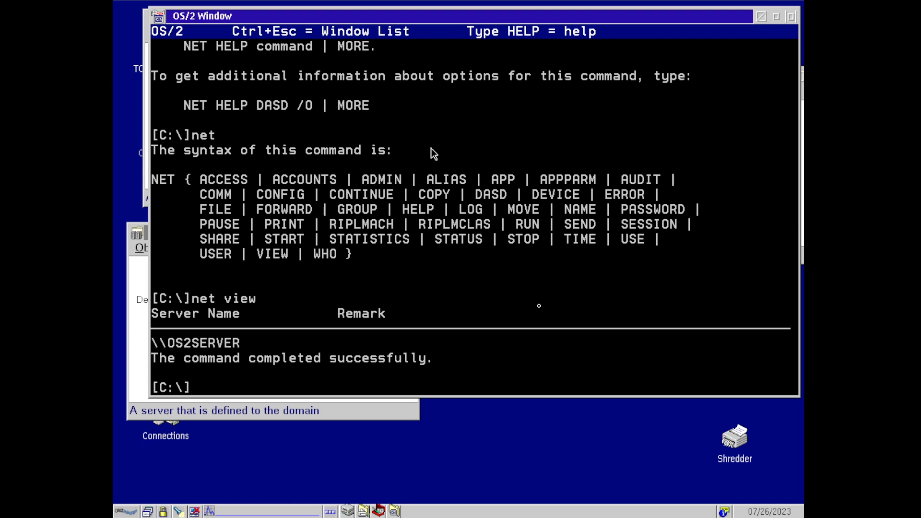
{"action": "type", "text": "net view \\\\os2server"}
{"action": "key", "text": "Return"}
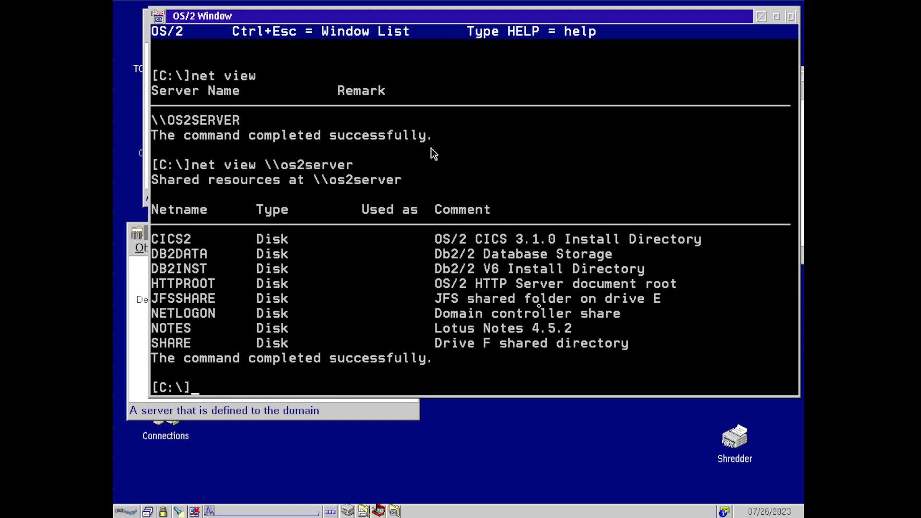
{"action": "type", "text": "net share"}
{"action": "key", "text": "Return"}
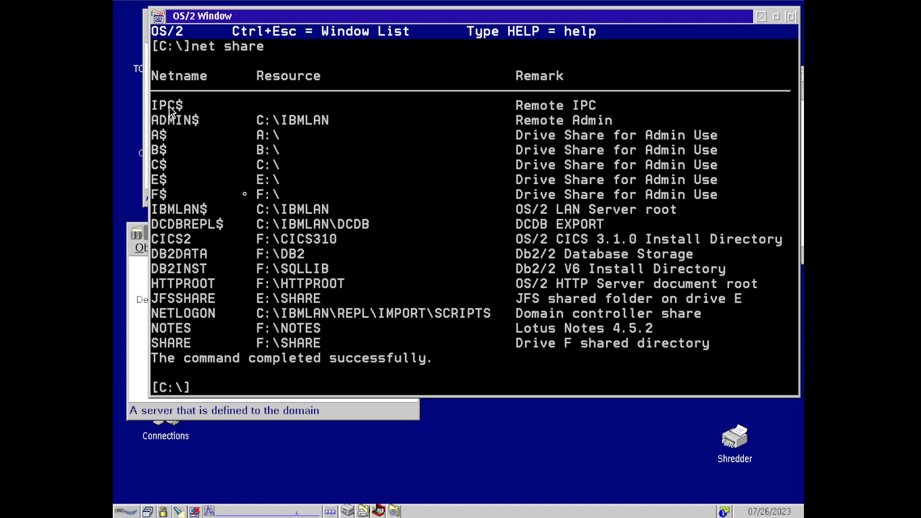
- List the user accounts and show the OS2SERVER account details
{"action": "type", "text": "net user"}
{"action": "key", "text": "Return"}
{"action": "type", "text": "net use"}
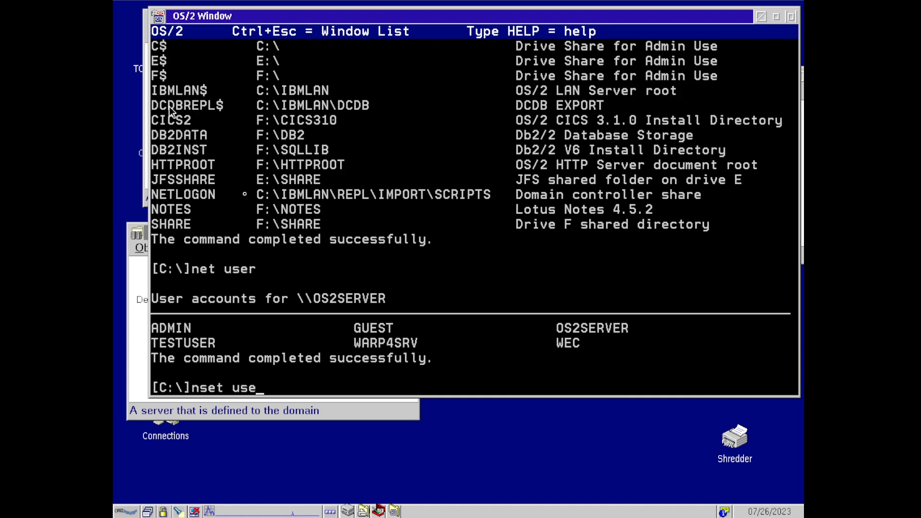
{"action": "key", "text": "BackSpace"}
{"action": "key", "text": "BackSpace"}
{"action": "key", "text": "BackSpace"}
{"action": "key", "text": "BackSpace"}
{"action": "type", "text": "user os2server"}
{"action": "key", "text": "Return"}
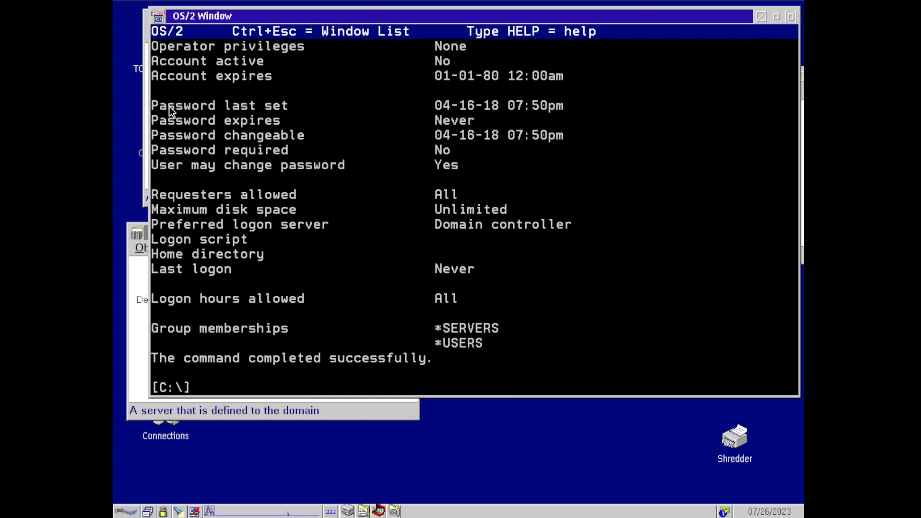
- Page through WARP4SRV and admin account details, then list the group accounts with net group
{"action": "type", "text": "net user warp4"}
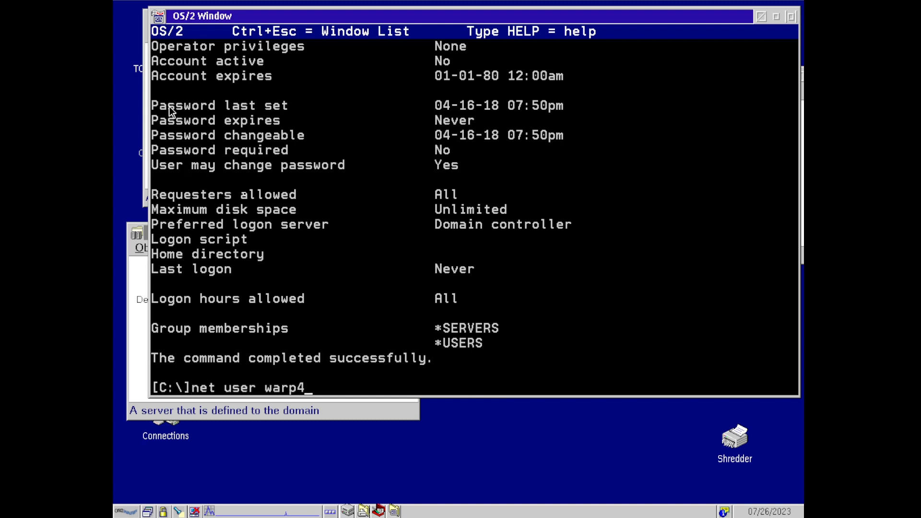
{"action": "type", "text": "srv | More"}
{"action": "key", "text": "Return"}
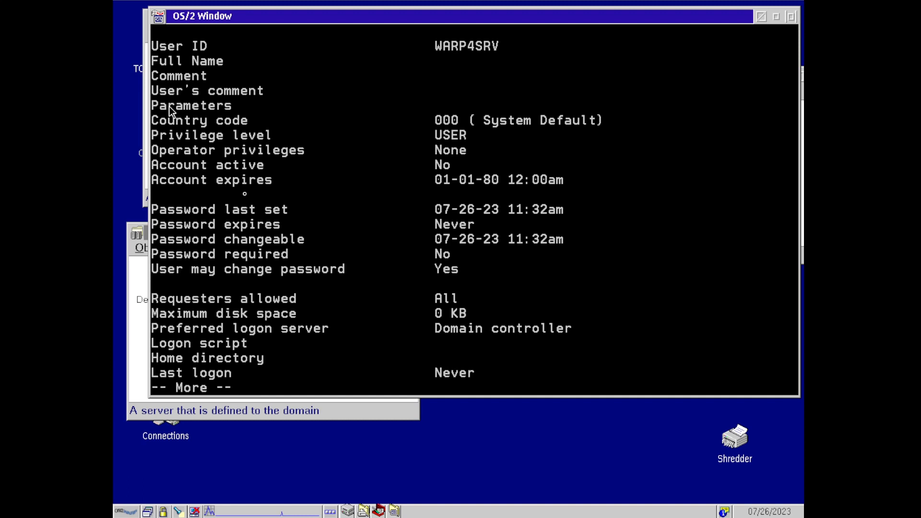
{"action": "key", "text": "Return"}
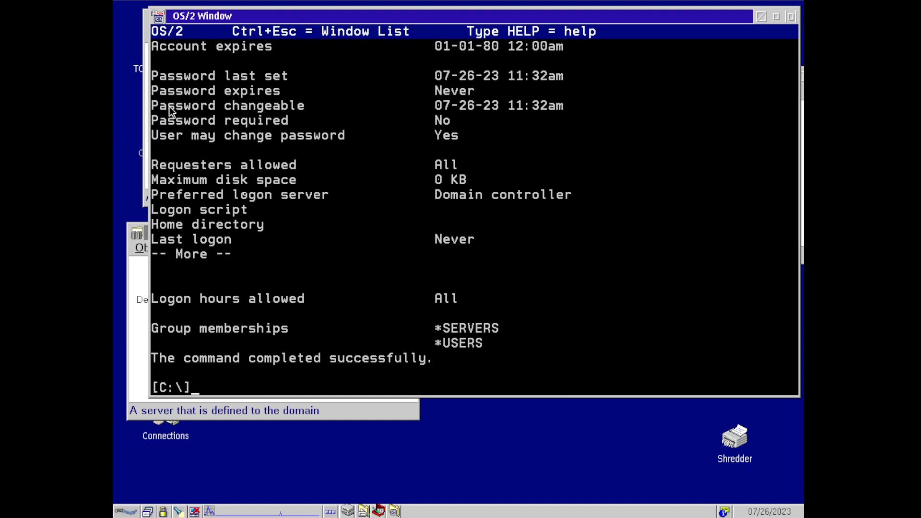
{"action": "key", "text": "Return"}
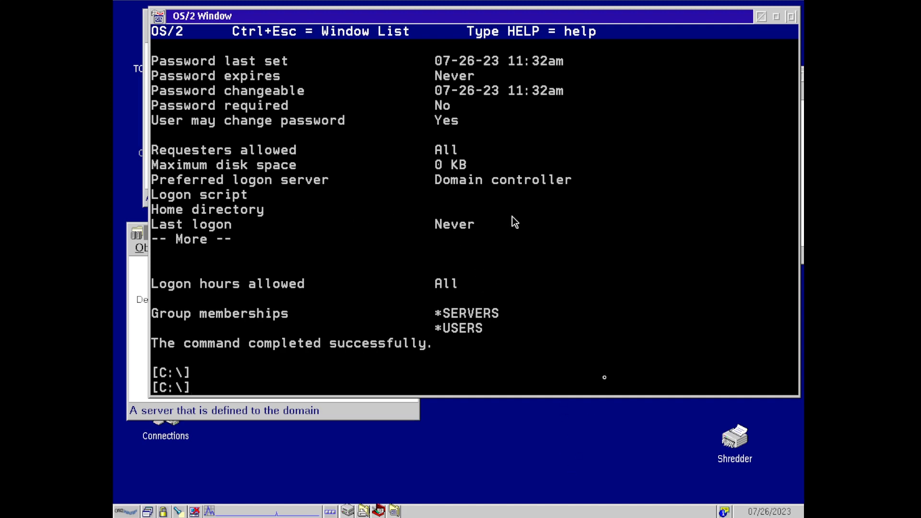
{"action": "type", "text": "net user admin | more"}
{"action": "key", "text": "Return"}
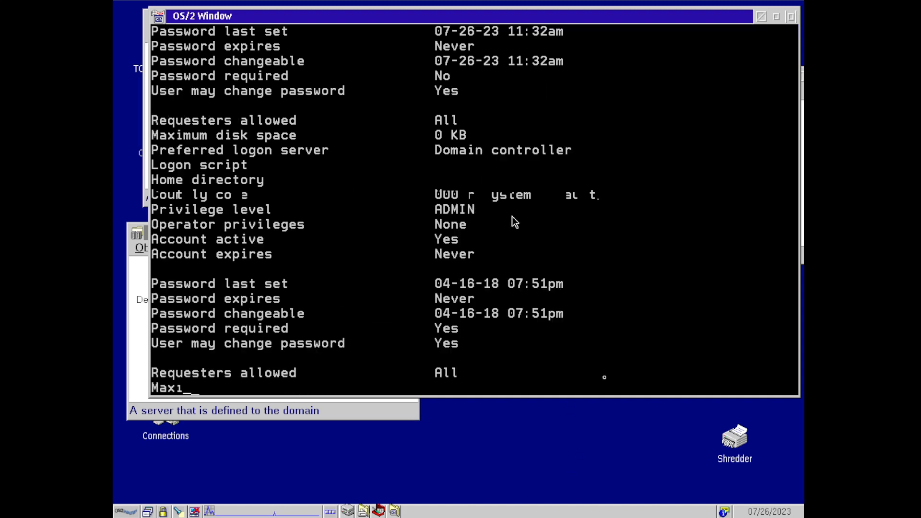
{"action": "key", "text": "Return"}
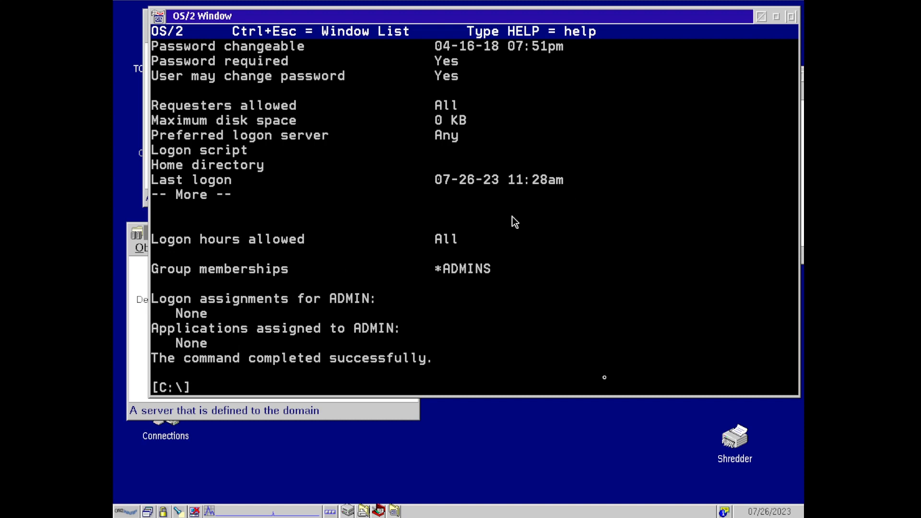
{"action": "key", "text": "Return"}
{"action": "key", "text": "Return"}
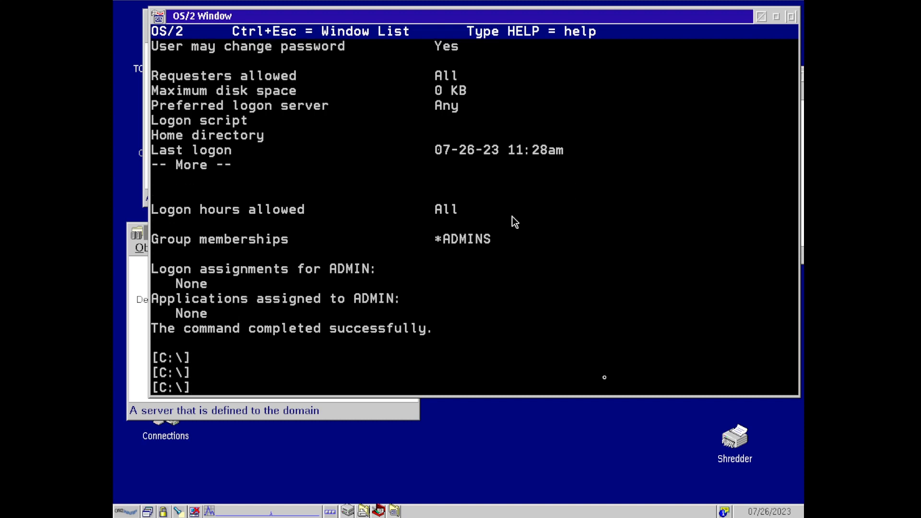
{"action": "type", "text": "net group"}
{"action": "key", "text": "Return"}
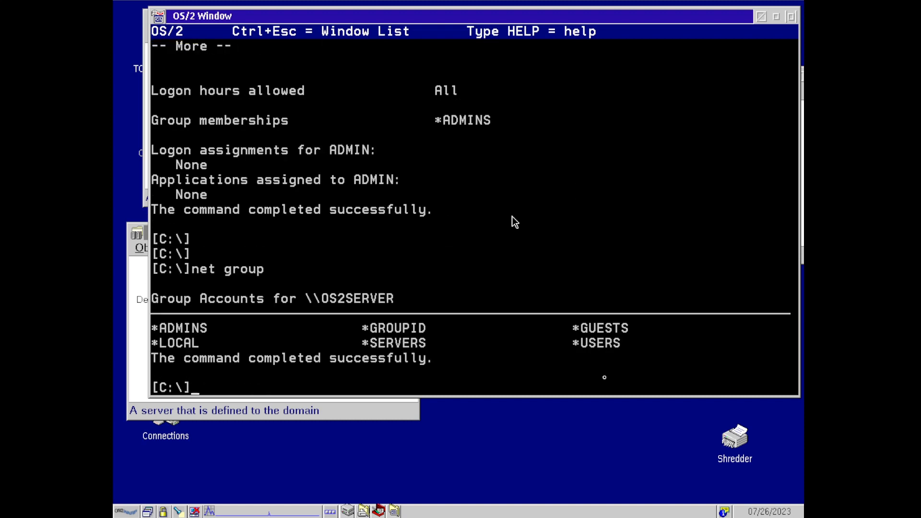
- Show the SERVERS group members, list visible servers, and try browsing \\nt4domain
{"action": "type", "text": "net group servers"}
{"action": "key", "text": "Return"}
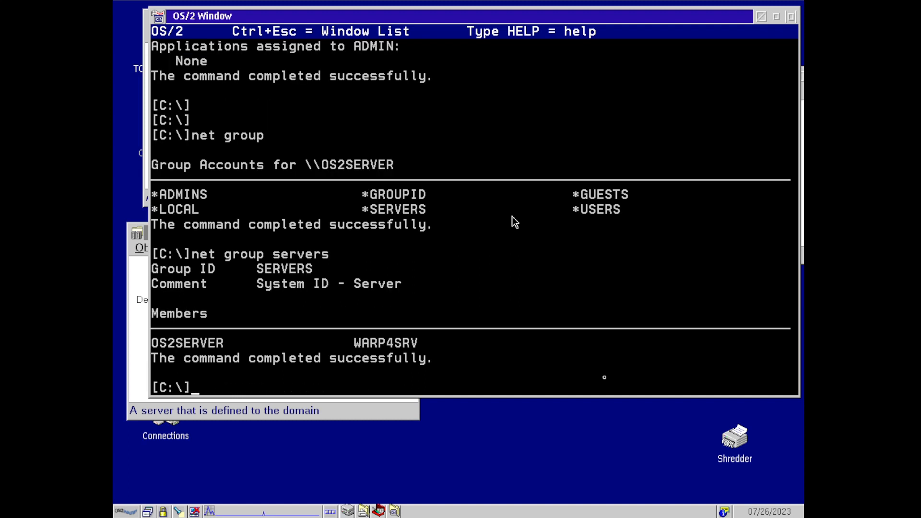
{"action": "type", "text": "net view"}
{"action": "key", "text": "Return"}
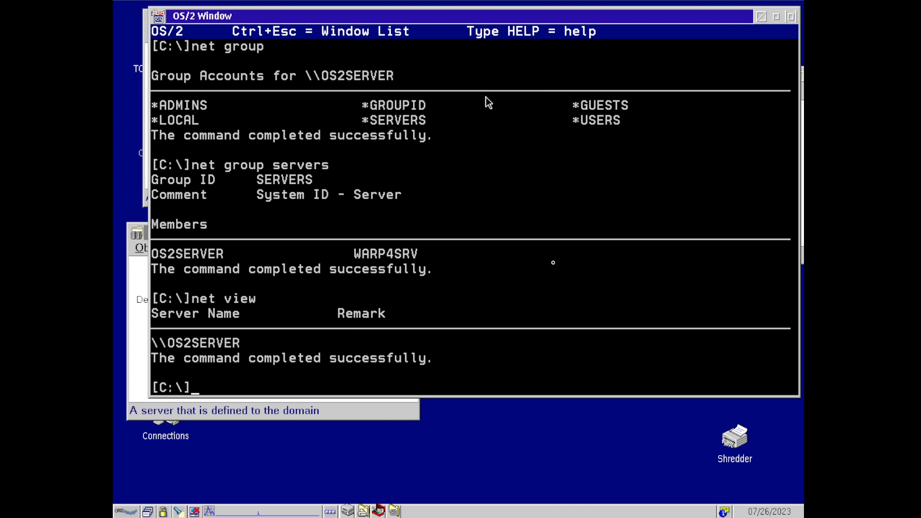
{"action": "type", "text": "net view \\\\nt4domain"}
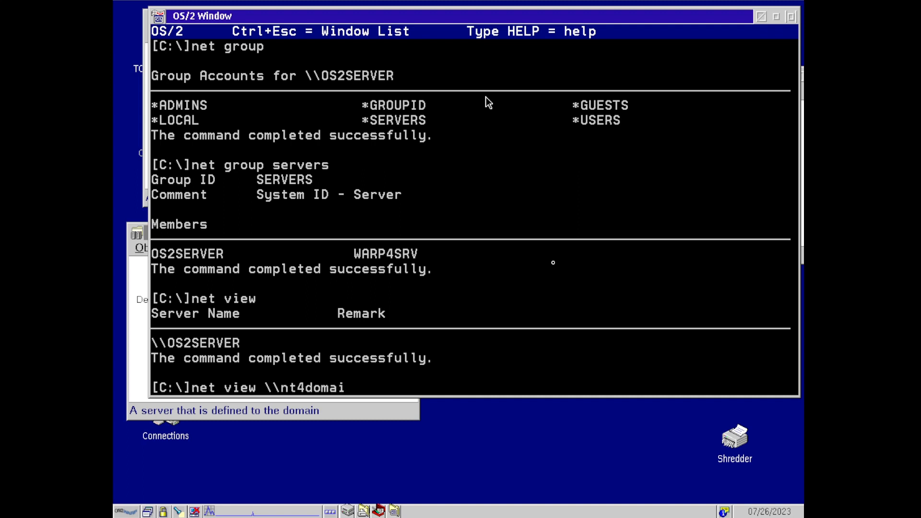
{"action": "key", "text": "Return"}
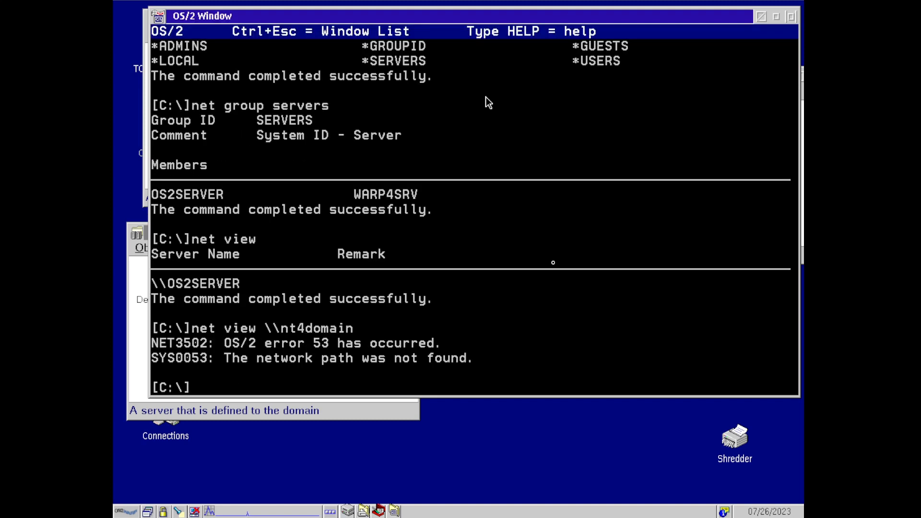
- Retry net view against uw7domain and unixware714, the latter returning access denied (error 5)
{"action": "key", "text": "Up"}
{"action": "key", "text": "BackSpace"}
{"action": "key", "text": "BackSpace"}
{"action": "key", "text": "BackSpace"}
{"action": "key", "text": "BackSpace"}
{"action": "key", "text": "BackSpace"}
{"action": "key", "text": "BackSpace"}
{"action": "key", "text": "BackSpace"}
{"action": "key", "text": "BackSpace"}
{"action": "key", "text": "BackSpace"}
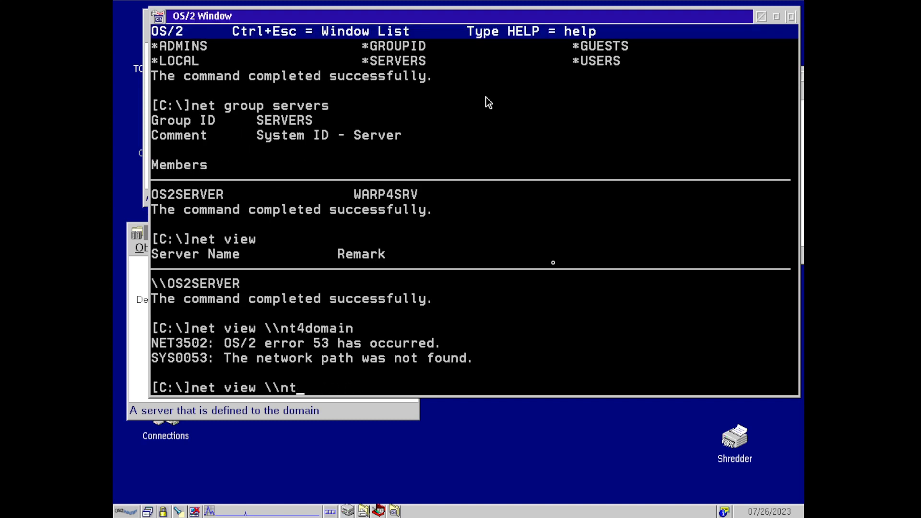
{"action": "type", "text": "uw7domain"}
{"action": "key", "text": "Return"}
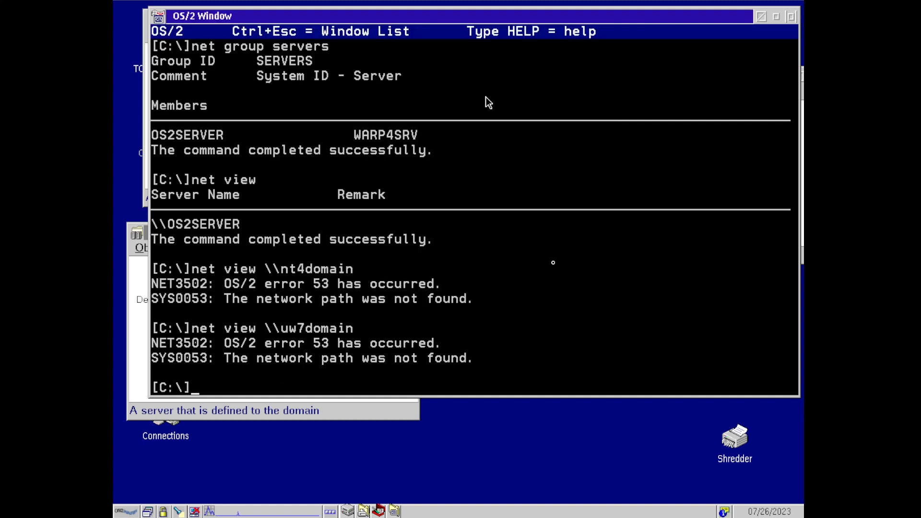
{"action": "key", "text": "Up"}
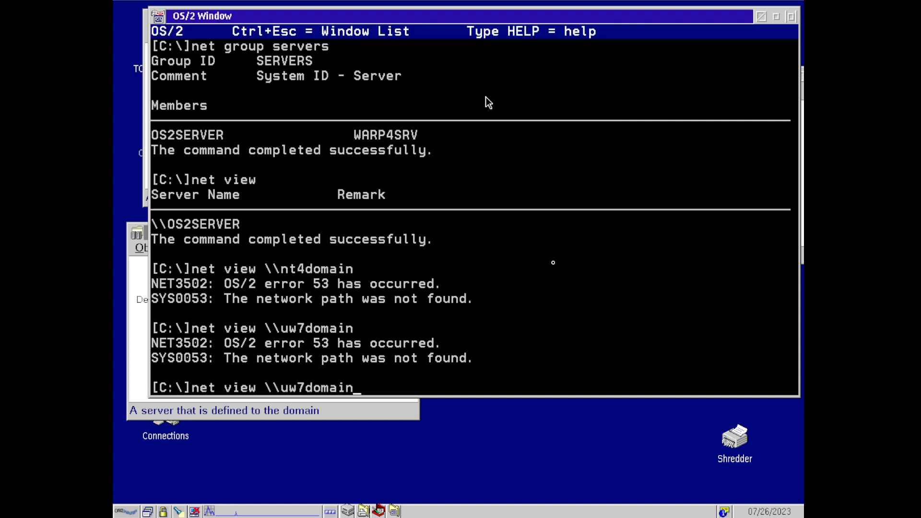
{"action": "key", "text": "BackSpace"}
{"action": "key", "text": "BackSpace"}
{"action": "key", "text": "BackSpace"}
{"action": "key", "text": "BackSpace"}
{"action": "key", "text": "BackSpace"}
{"action": "key", "text": "BackSpace"}
{"action": "key", "text": "BackSpace"}
{"action": "key", "text": "BackSpace"}
{"action": "key", "text": "BackSpace"}
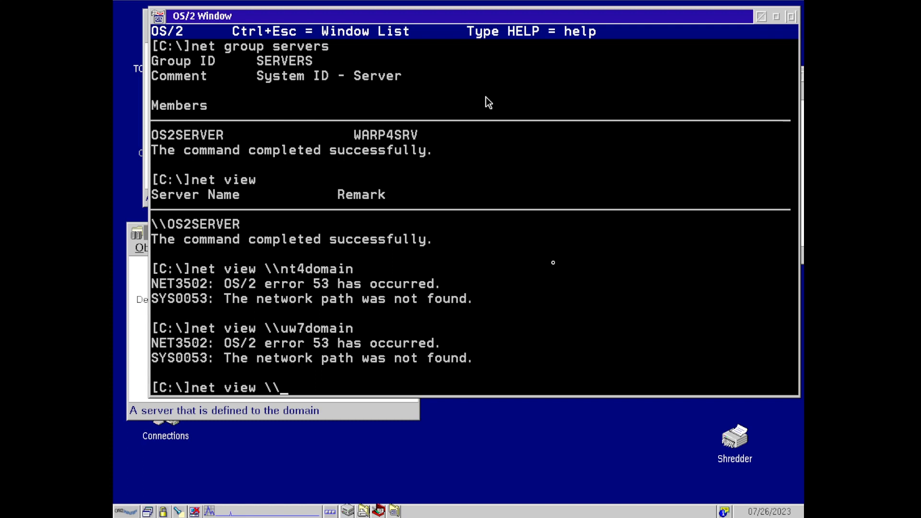
{"action": "type", "text": "unixqware"}
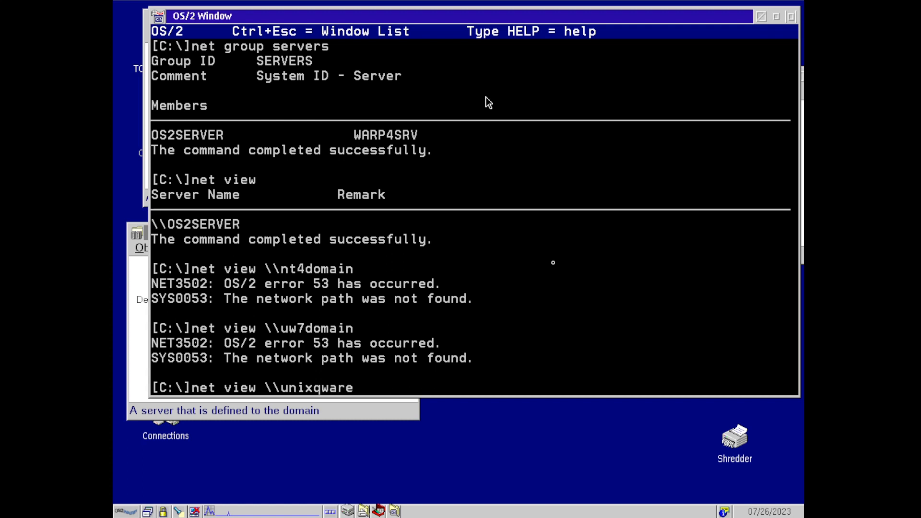
{"action": "key", "text": "BackSpace"}
{"action": "key", "text": "BackSpace"}
{"action": "key", "text": "BackSpace"}
{"action": "key", "text": "BackSpace"}
{"action": "key", "text": "BackSpace"}
{"action": "type", "text": "ware714"}
{"action": "key", "text": "Return"}
- Query nt4server's shares, which fails with unexpected network error 59
{"action": "key", "text": "Up"}
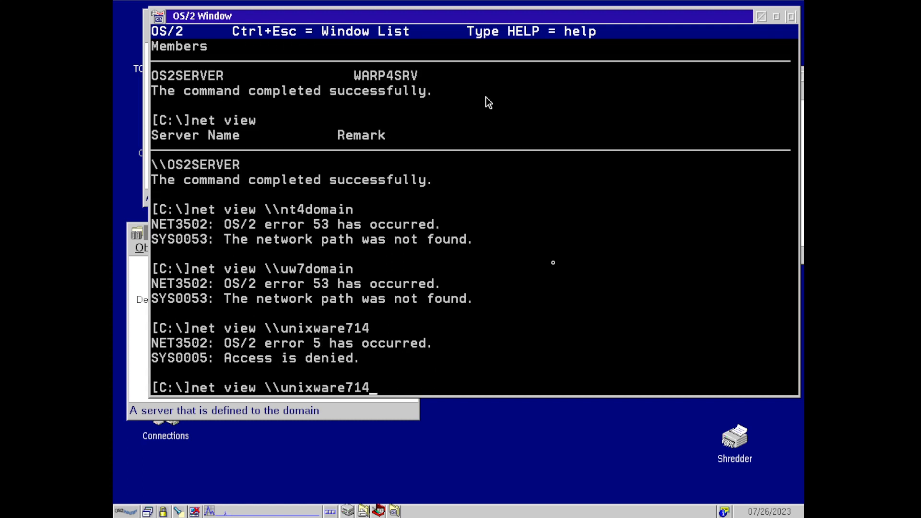
{"action": "key", "text": "BackSpace"}
{"action": "key", "text": "BackSpace"}
{"action": "key", "text": "BackSpace"}
{"action": "key", "text": "BackSpace"}
{"action": "key", "text": "BackSpace"}
{"action": "key", "text": "BackSpace"}
{"action": "key", "text": "BackSpace"}
{"action": "key", "text": "BackSpace"}
{"action": "key", "text": "BackSpace"}
{"action": "key", "text": "BackSpace"}
{"action": "key", "text": "BackSpace"}
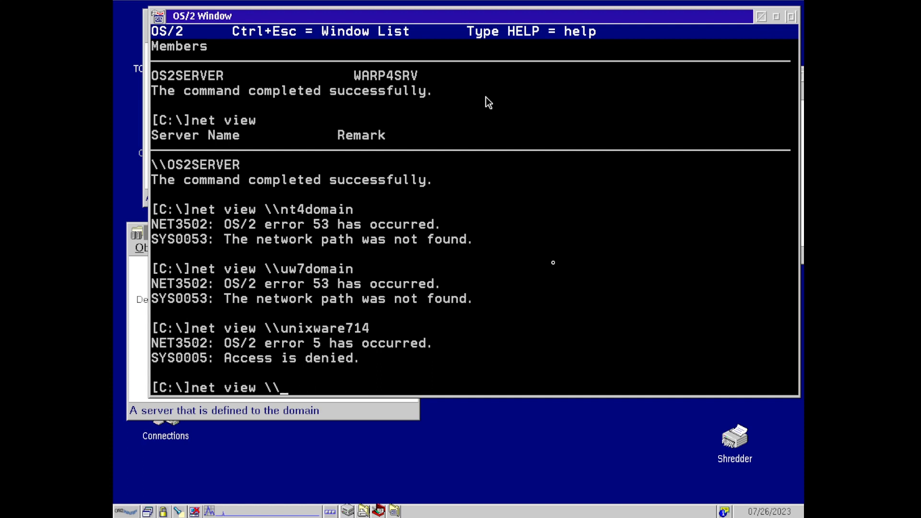
{"action": "type", "text": "nt4server"}
{"action": "key", "text": "Return"}
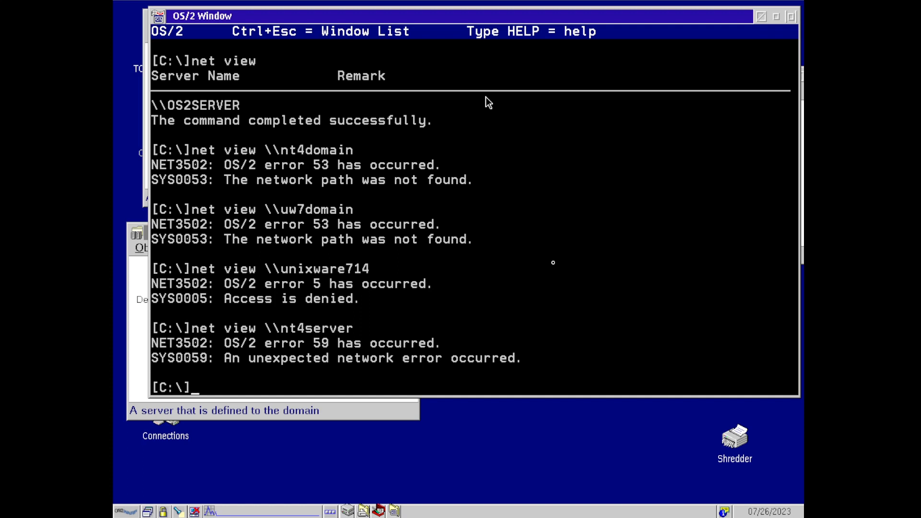
{"action": "type", "text": "ex"}
{"action": "key", "text": "BackSpace"}
{"action": "key", "text": "BackSpace"}
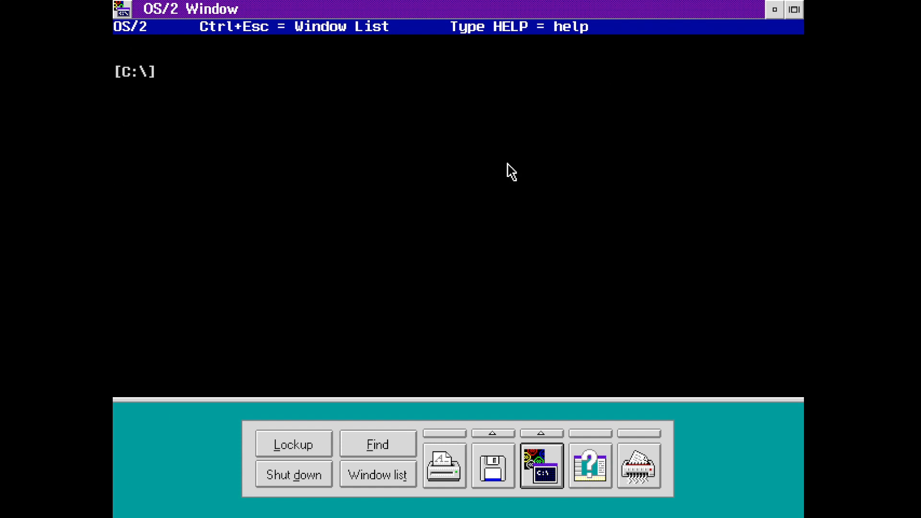
- Run net view \\nt4server, cancel the logon request, then display the logon /? syntax
{"action": "type", "text": "net"}
{"action": "key", "text": "Return"}
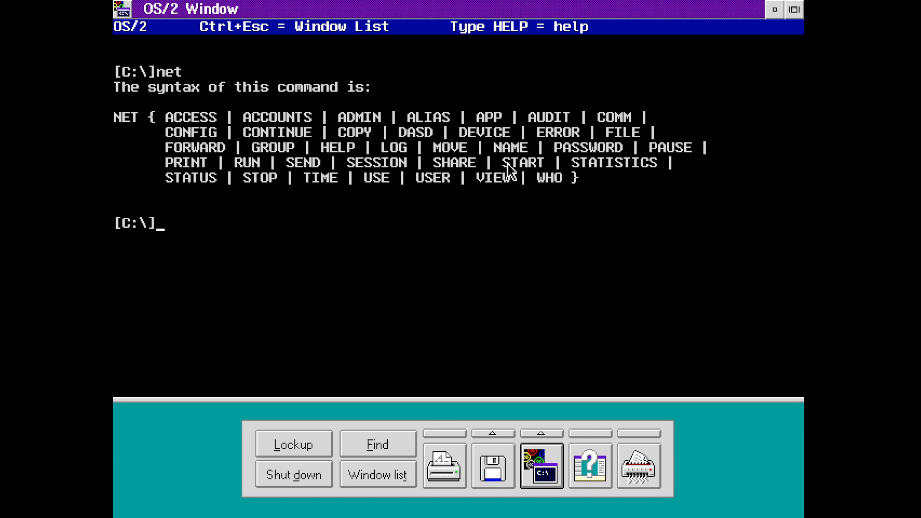
{"action": "type", "text": "net view "}
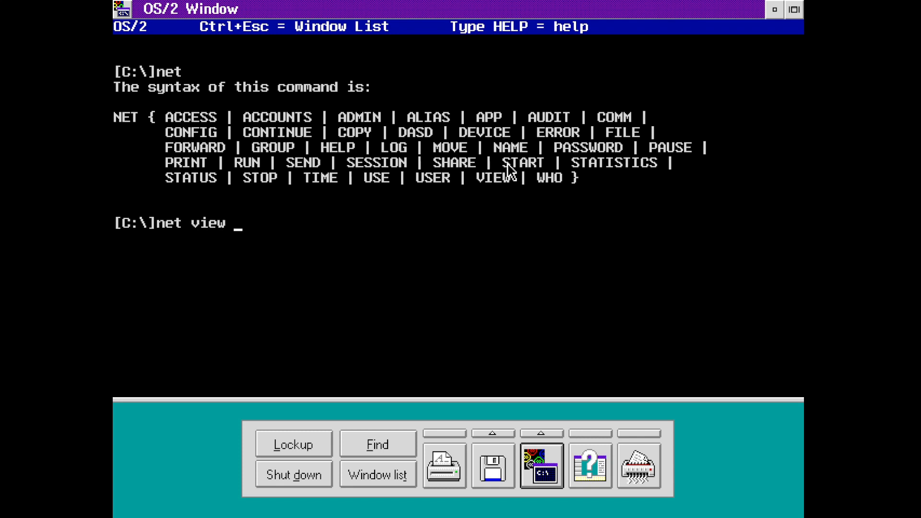
{"action": "type", "text": "\\\\nt4server"}
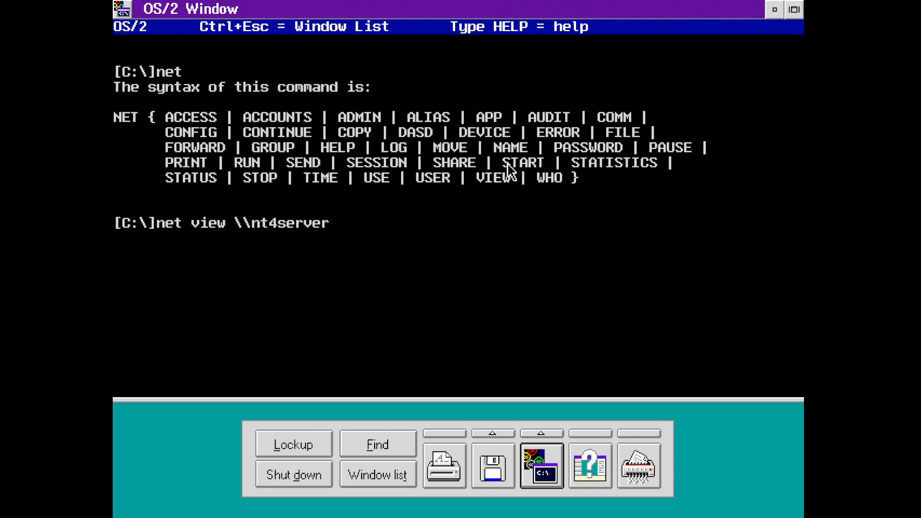
{"action": "key", "text": "Return"}
{"action": "key", "text": "Escape"}
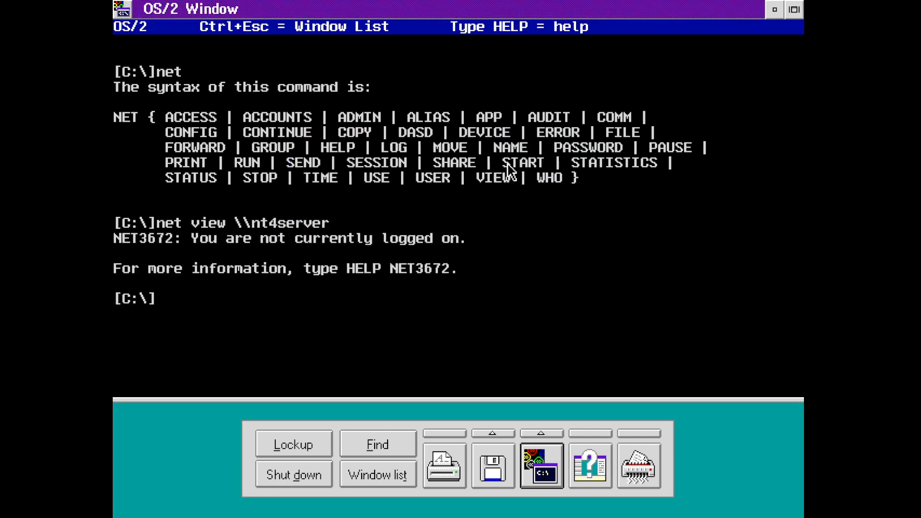
{"action": "type", "text": "logon /?"}
{"action": "key", "text": "Return"}
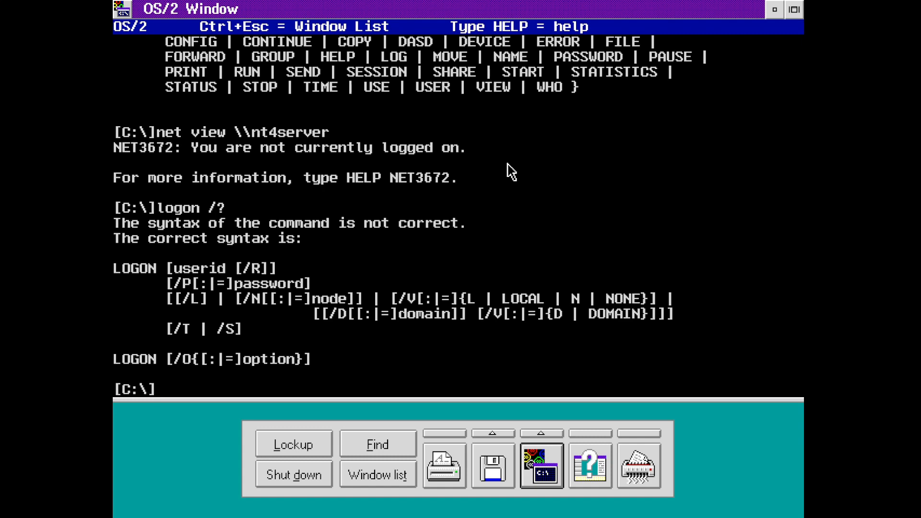
- Log on locally with logon /v:none as the administrator and acknowledge the messaging warning
{"action": "type", "text": "logon /v:none"}
{"action": "key", "text": "Return"}
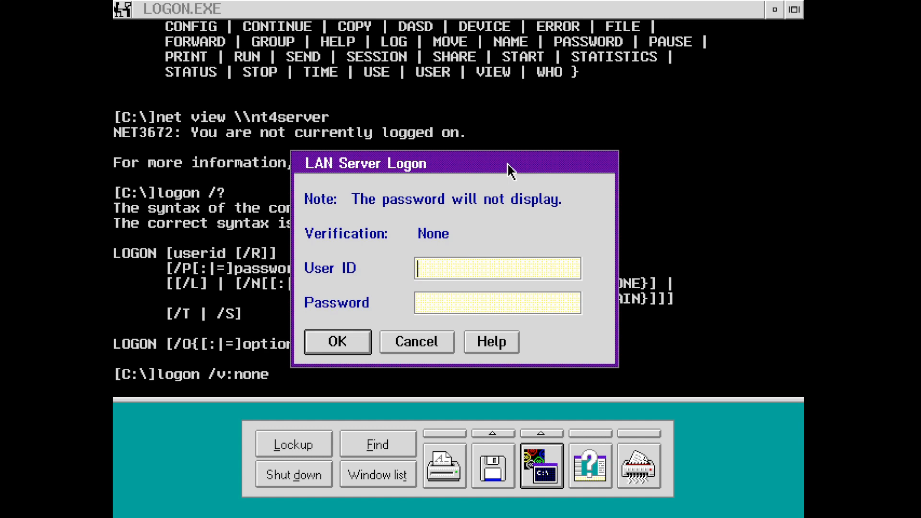
{"action": "type", "text": "ADMINISTRATOR"}
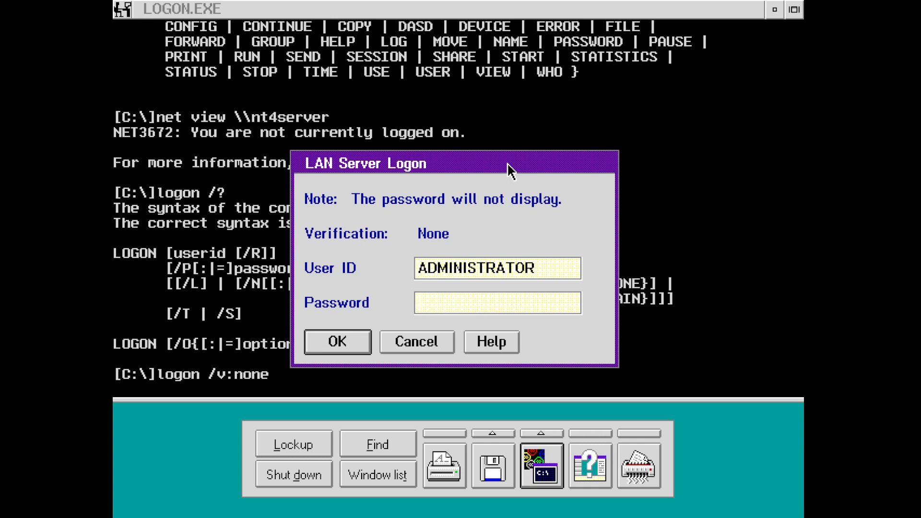
{"action": "key", "text": "Return"}
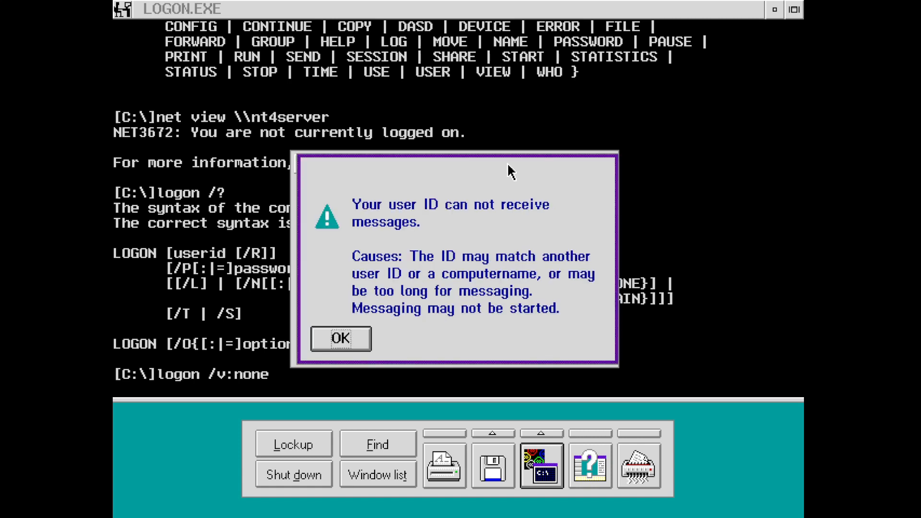
{"action": "key", "text": "Return"}
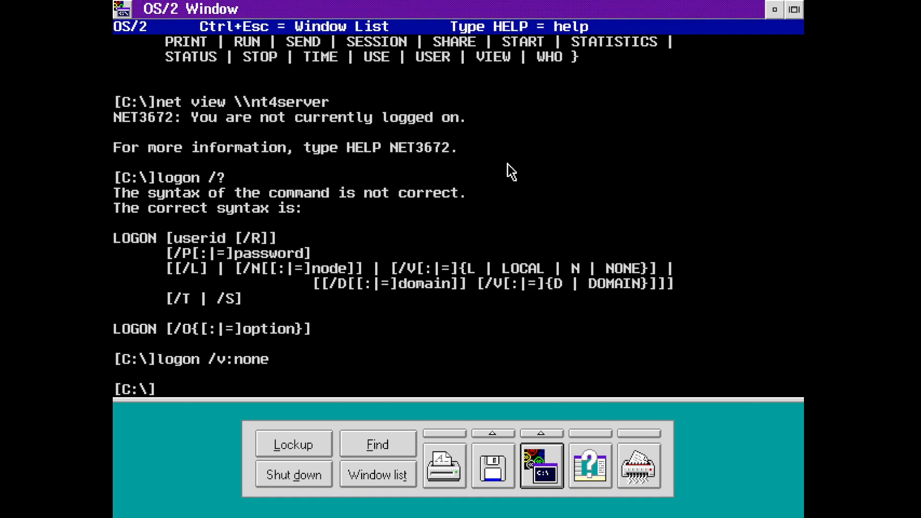
- List the visible servers and nt4server's shared resources with net view
{"action": "type", "text": "net view"}
{"action": "key", "text": "Return"}
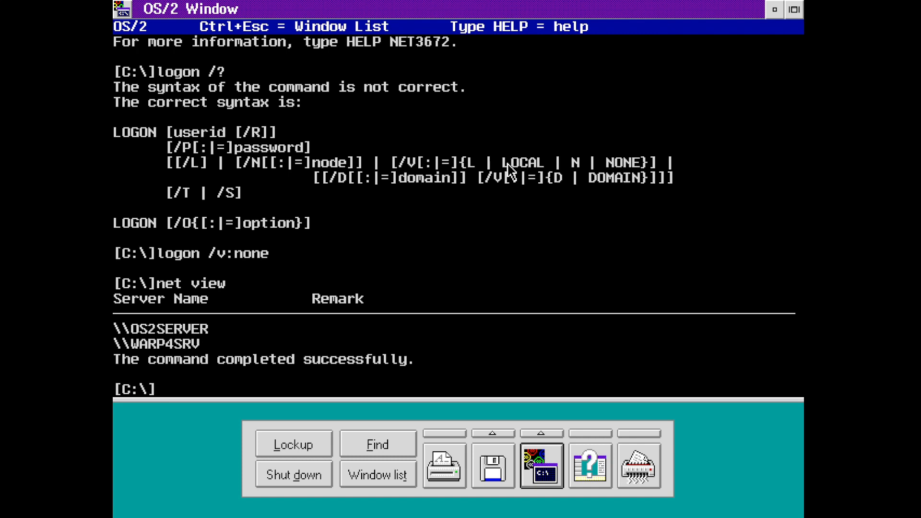
{"action": "type", "text": "net view \\\\"}
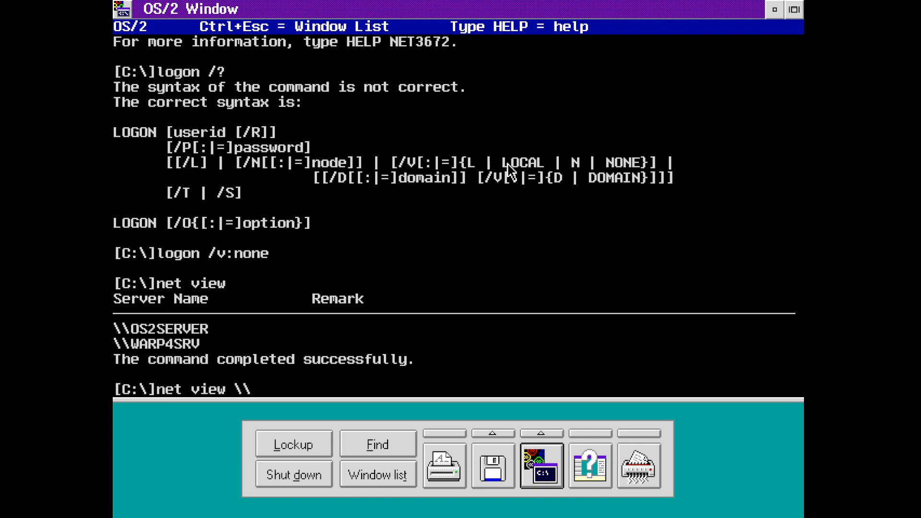
{"action": "type", "text": "nt4server"}
{"action": "key", "text": "Return"}
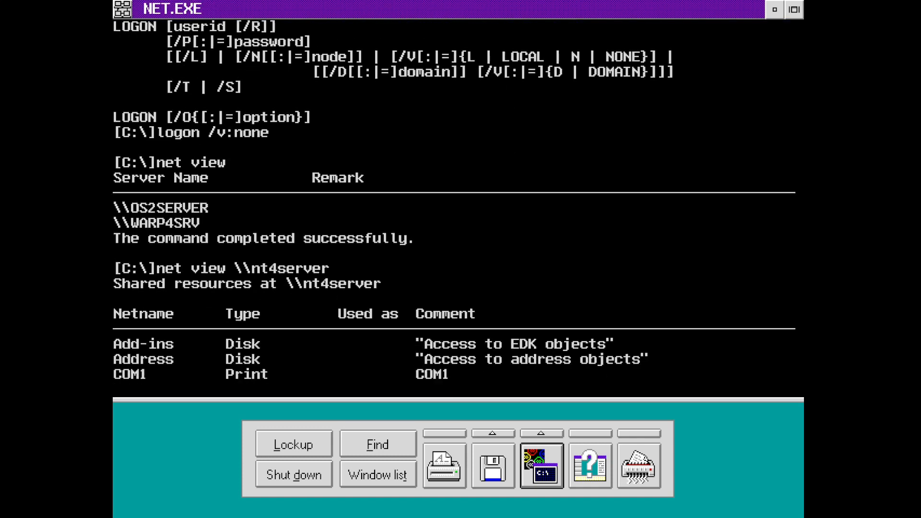
- Query unixware713, cancel the hanging query with Ctrl+C, then start the unixware714 query
{"action": "key", "text": "Up"}
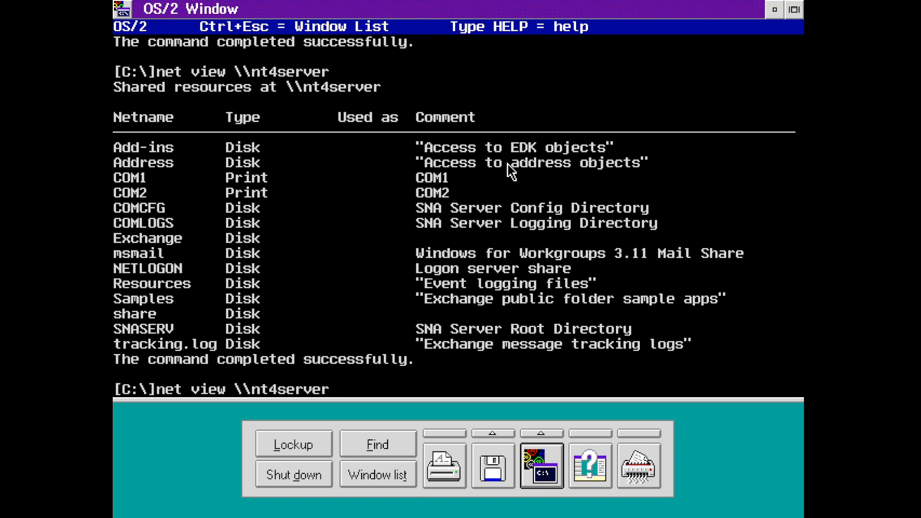
{"action": "key", "text": "BackSpace"}
{"action": "key", "text": "BackSpace"}
{"action": "key", "text": "BackSpace"}
{"action": "key", "text": "BackSpace"}
{"action": "key", "text": "BackSpace"}
{"action": "key", "text": "BackSpace"}
{"action": "key", "text": "BackSpace"}
{"action": "key", "text": "BackSpace"}
{"action": "key", "text": "BackSpace"}
{"action": "type", "text": "unix"}
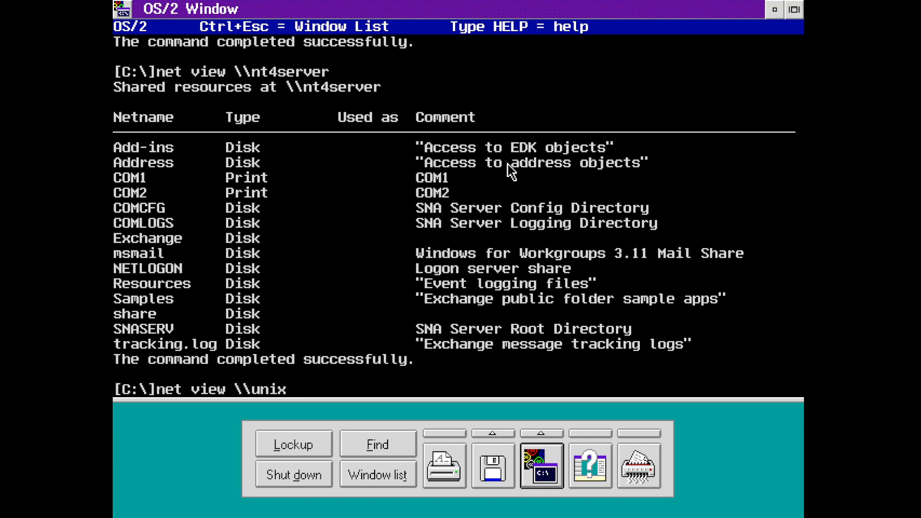
{"action": "type", "text": "ware713"}
{"action": "key", "text": "Return"}
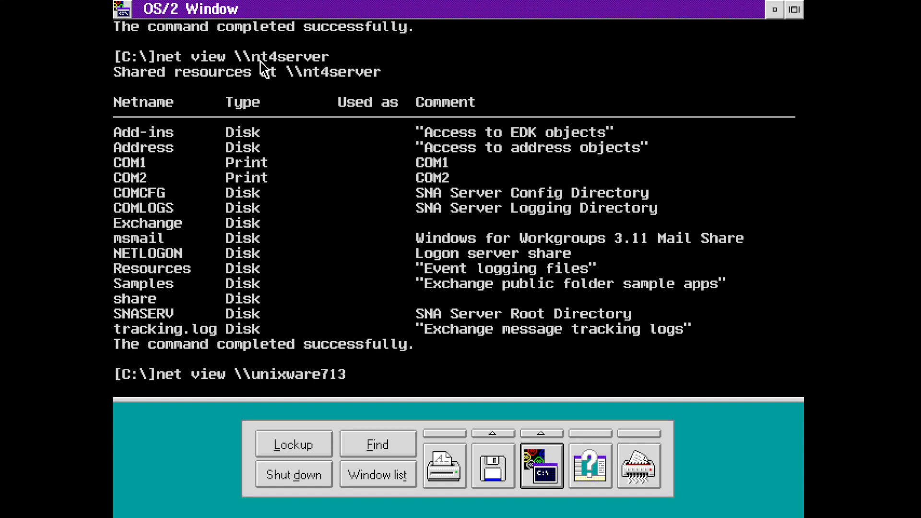
{"action": "key", "text": "ctrl+c"}
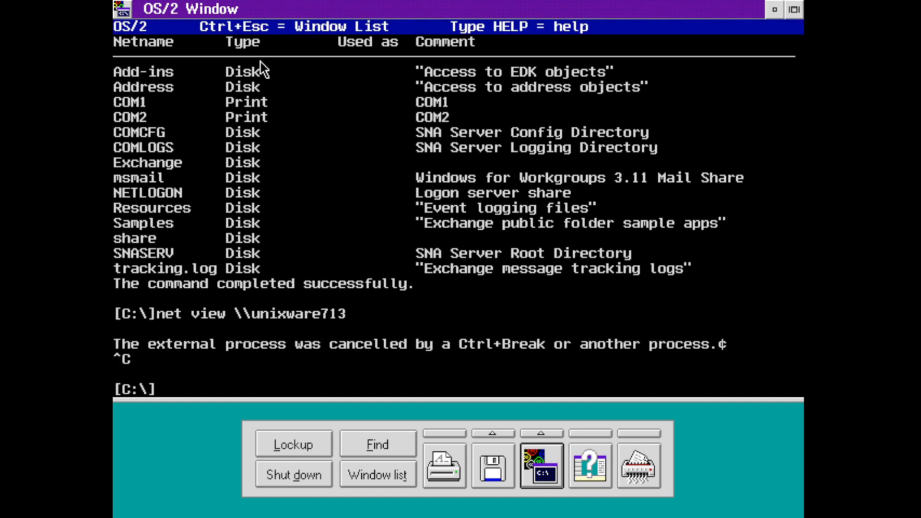
{"action": "key", "text": "Up"}
{"action": "key", "text": "BackSpace"}
{"action": "type", "text": "4"}
{"action": "key", "text": "Return"}
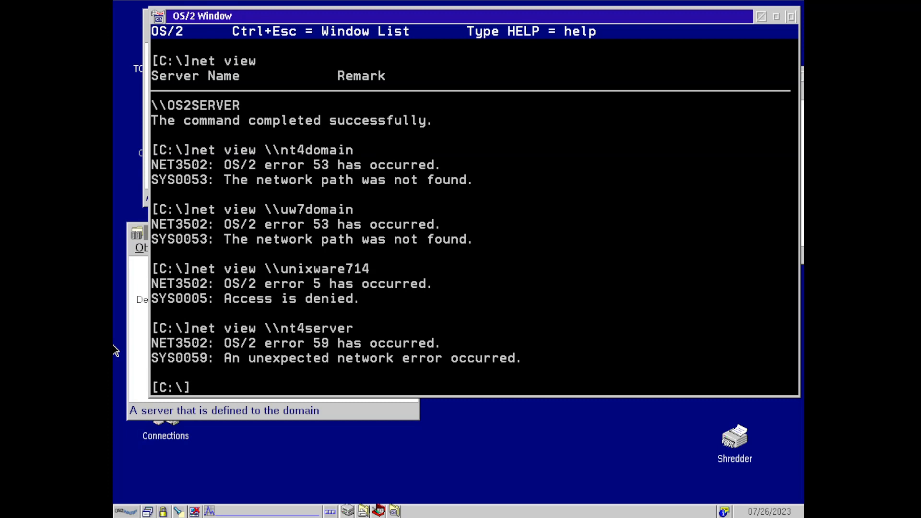
- Run net share to list this machine's shared resources
{"action": "type", "text": "net share"}
{"action": "key", "text": "Return"}
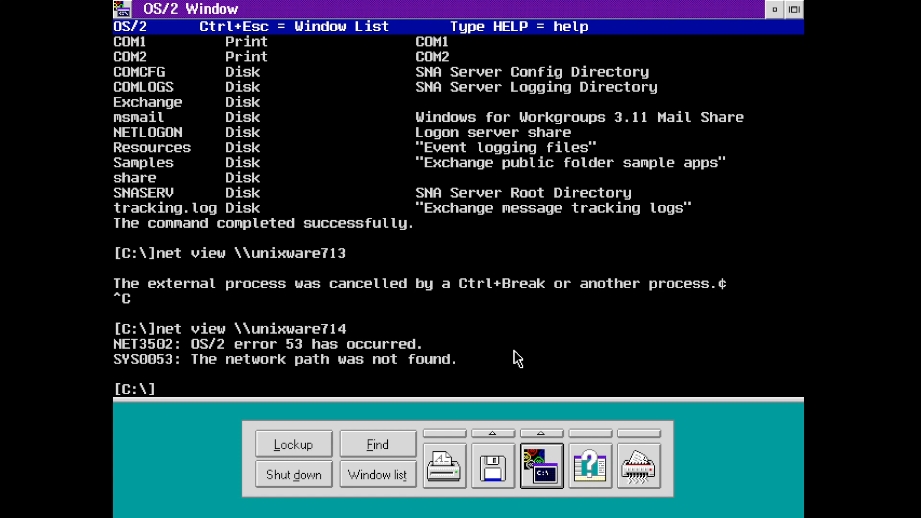
- Telnet to 192.168.1.186 and log in as root
{"action": "type", "text": "telnet 192.168.1.186"}
{"action": "key", "text": "Return"}
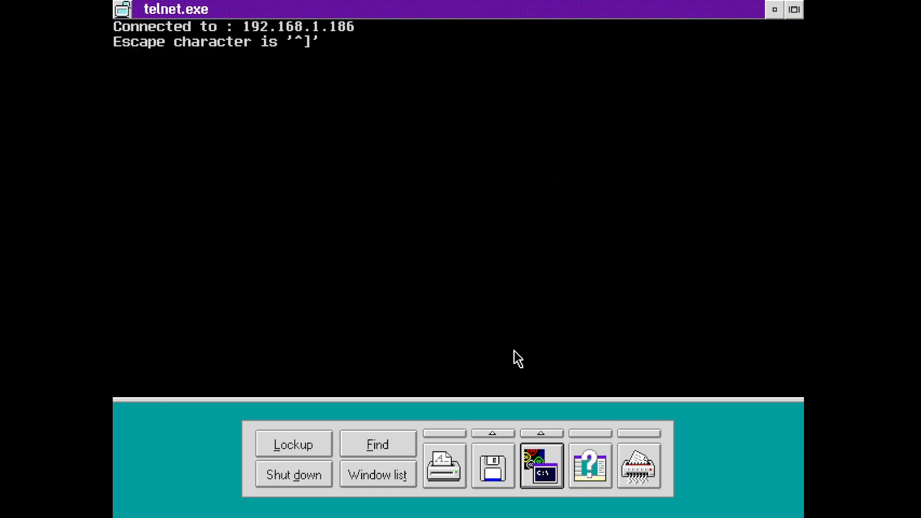
{"action": "type", "text": "root"}
{"action": "key", "text": "Return"}
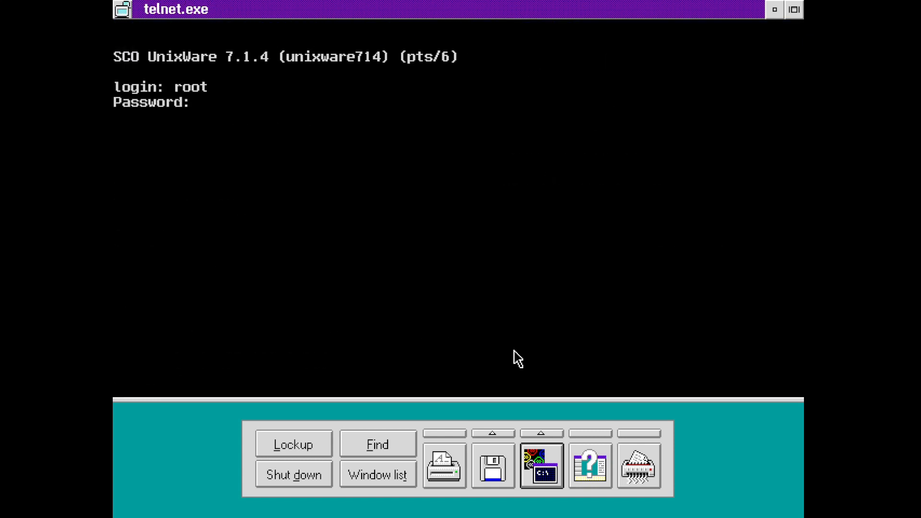
{"action": "key", "text": "Return"}
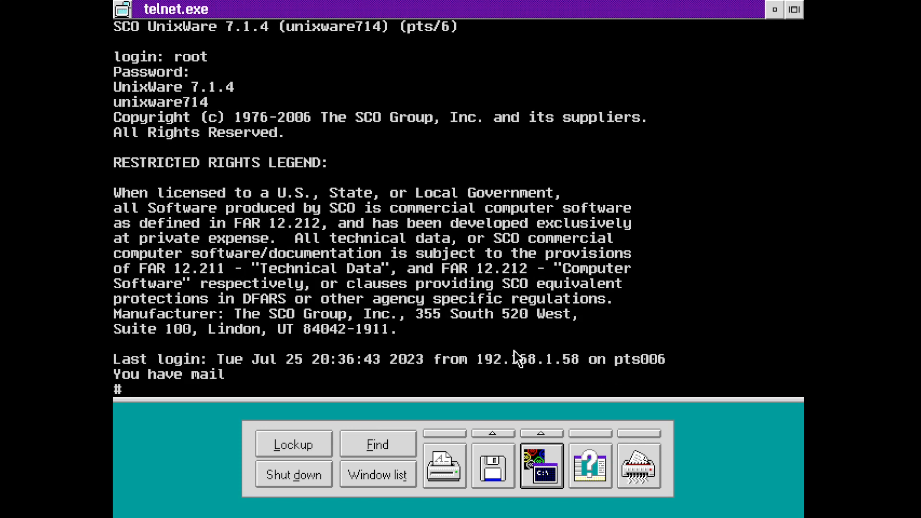
- Log off the network with net logoff and log back on as admin
{"action": "type", "text": "net logooff"}
{"action": "key", "text": "Return"}
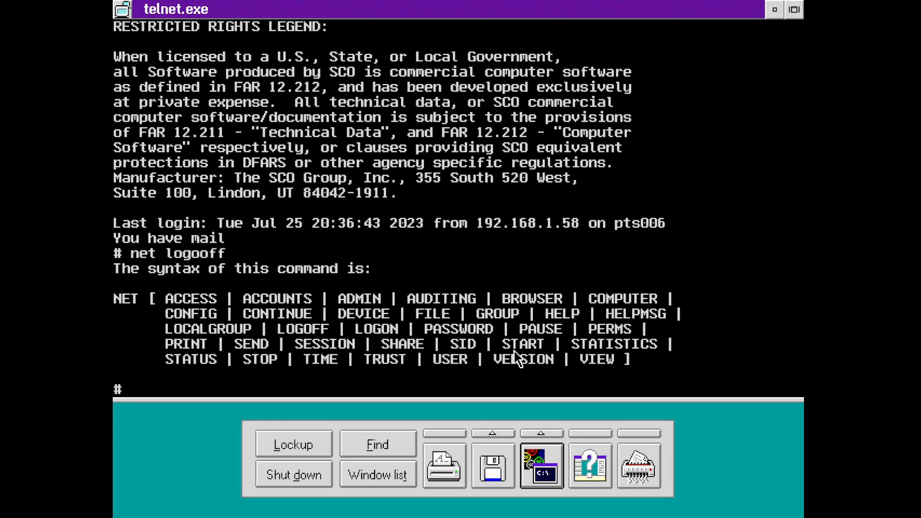
{"action": "type", "text": "net logoff"}
{"action": "key", "text": "Return"}
{"action": "type", "text": "net logon"}
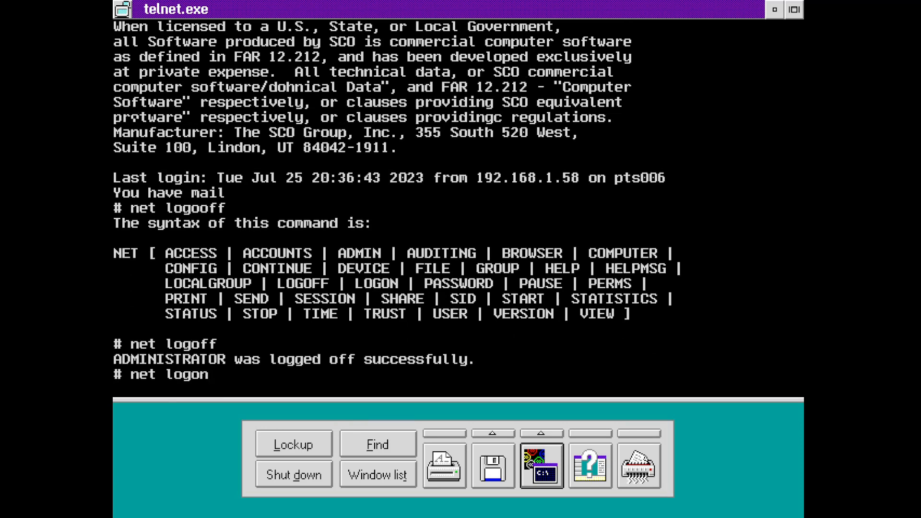
{"action": "key", "text": "Return"}
{"action": "type", "text": "admin"}
{"action": "key", "text": "Return"}
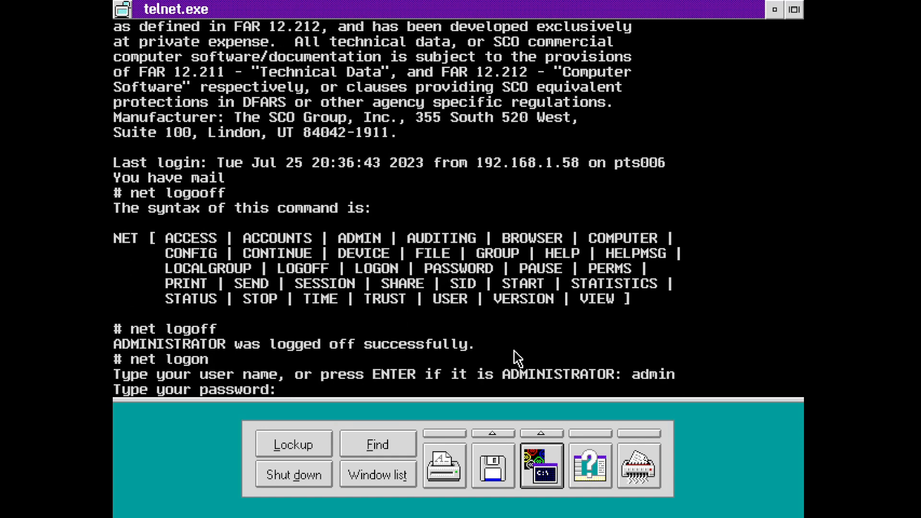
{"action": "key", "text": "Return"}
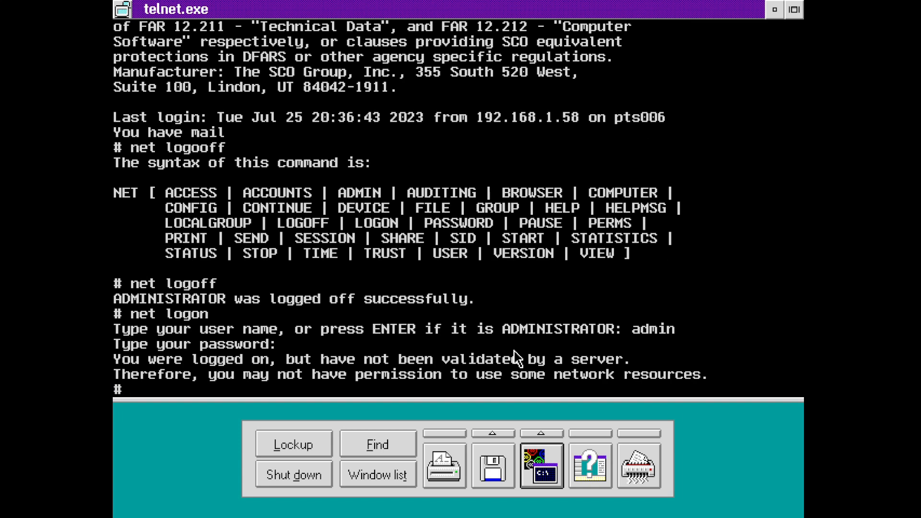
- Browse \\warp4srv, \\os2domain and \\os2server with net view, getting error 53
{"action": "type", "text": "net view \\\\warp4"}
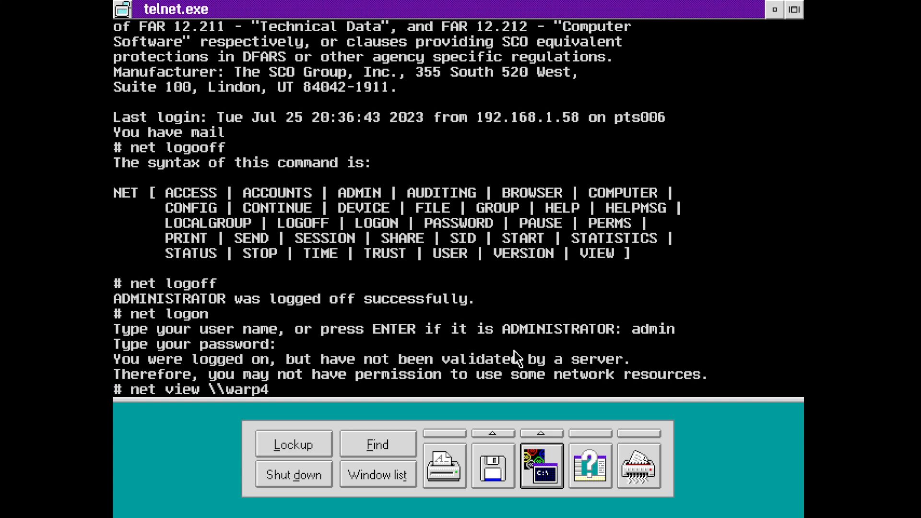
{"action": "type", "text": "srv"}
{"action": "key", "text": "Return"}
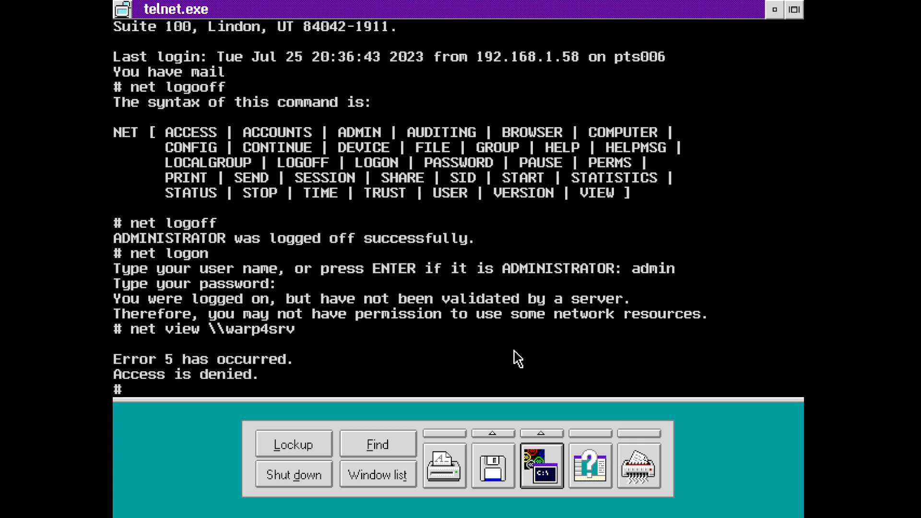
{"action": "type", "text": "net view \\\\os2domain"}
{"action": "key", "text": "Return"}
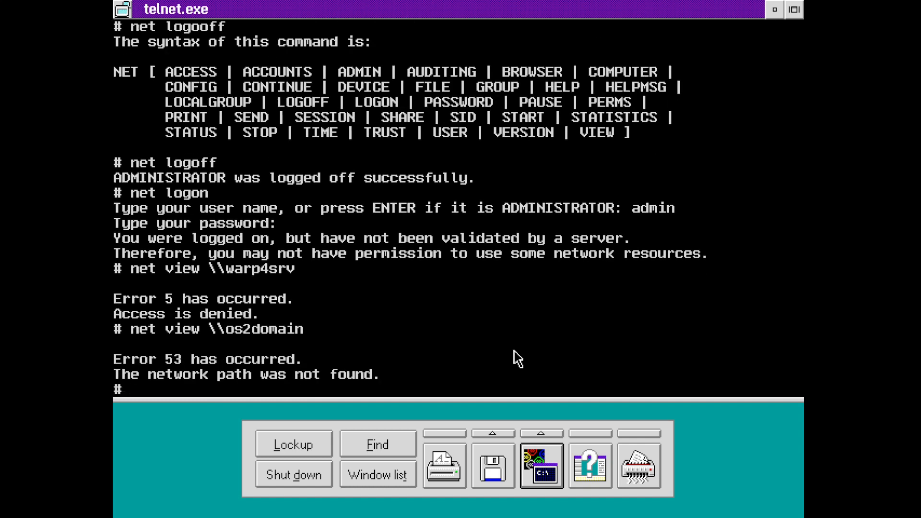
{"action": "type", "text": "net viw \\"}
{"action": "key", "text": "BackSpace"}
{"action": "key", "text": "BackSpace"}
{"action": "key", "text": "BackSpace"}
{"action": "key", "text": "BackSpace"}
{"action": "type", "text": "ew \\\\"}
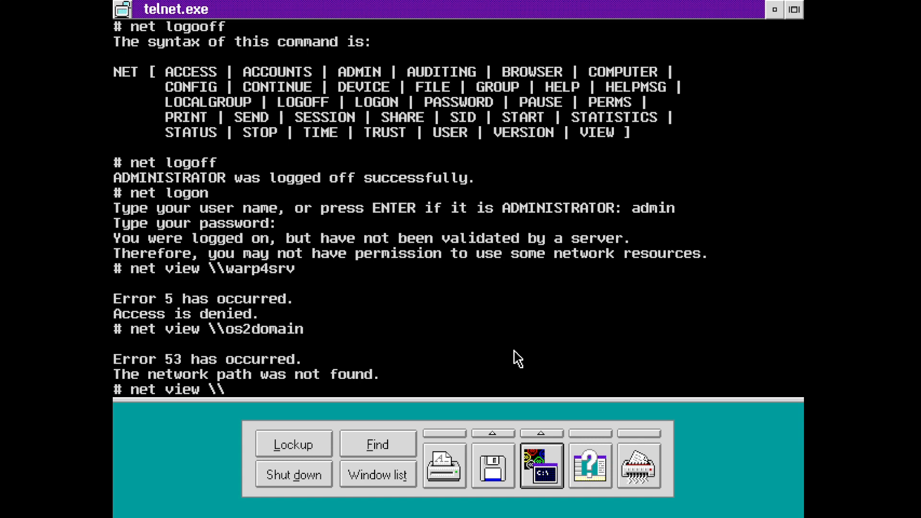
{"action": "type", "text": "os2server"}
{"action": "key", "text": "Return"}
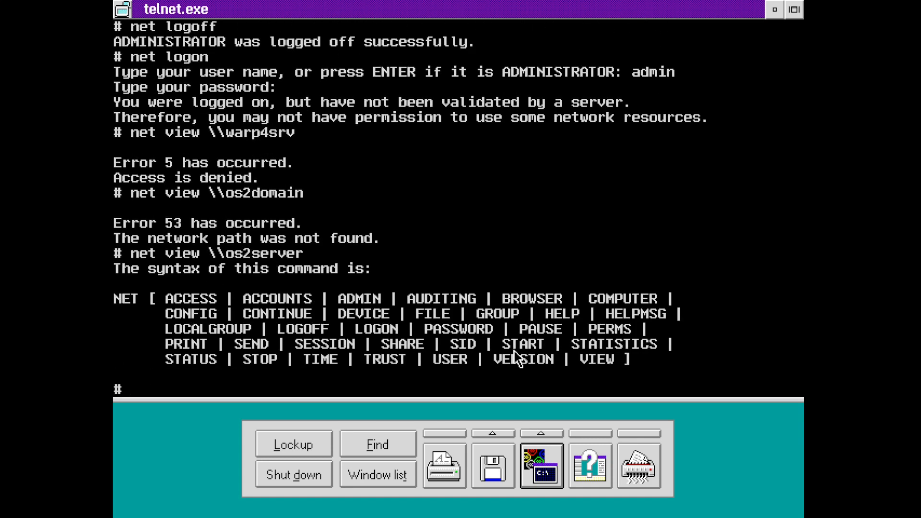
- Retry net view \\os2server, then exit the telnet session
{"action": "type", "text": "net view \\\\os2server"}
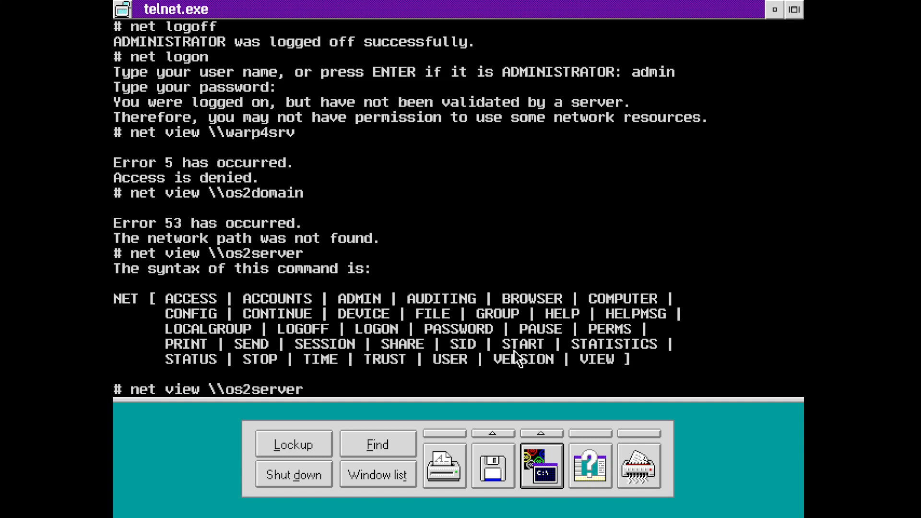
{"action": "key", "text": "Return"}
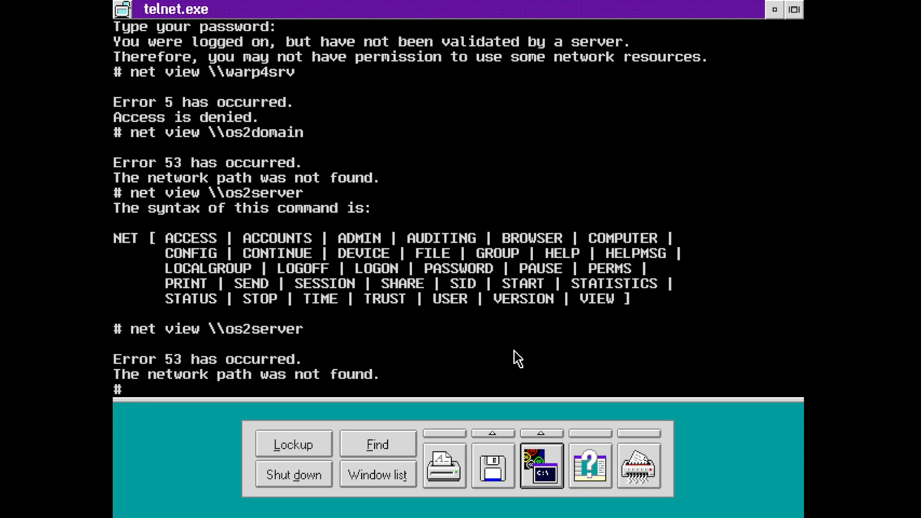
{"action": "type", "text": "exit"}
{"action": "key", "text": "Return"}
{"action": "key", "text": "Return"}
{"action": "key", "text": "Return"}
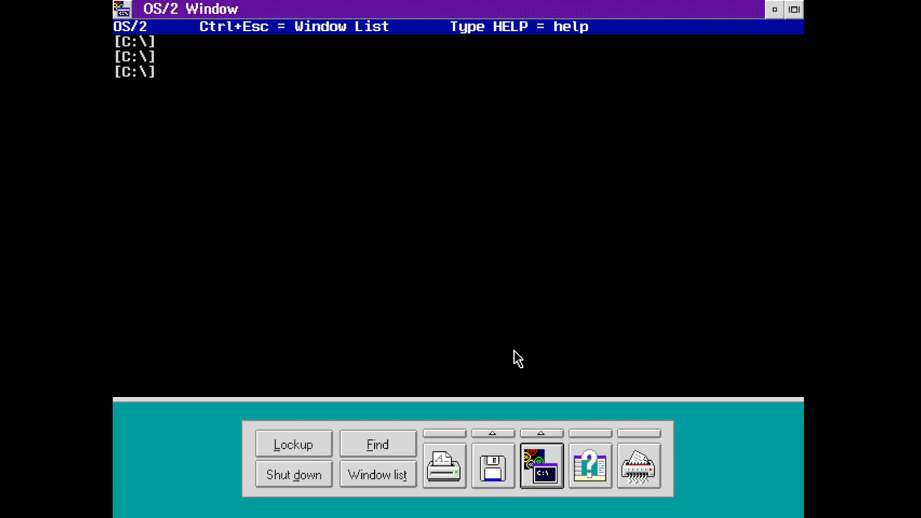
- Map drive Z: to \\nt4server\share with net use
{"action": "type", "text": "net view \\unixware71"}
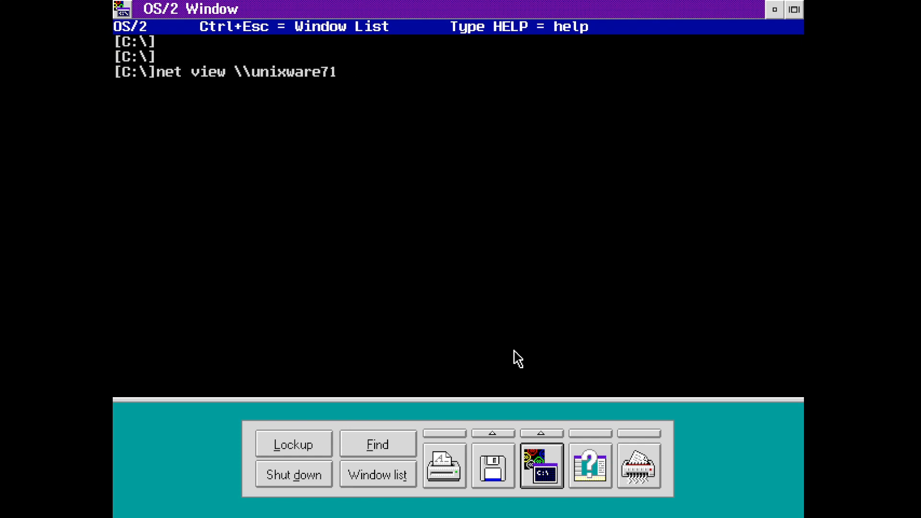
{"action": "key", "text": "BackSpace"}
{"action": "key", "text": "BackSpace"}
{"action": "key", "text": "BackSpace"}
{"action": "key", "text": "BackSpace"}
{"action": "key", "text": "BackSpace"}
{"action": "key", "text": "BackSpace"}
{"action": "key", "text": "BackSpace"}
{"action": "key", "text": "BackSpace"}
{"action": "key", "text": "BackSpace"}
{"action": "key", "text": "BackSpace"}
{"action": "key", "text": "BackSpace"}
{"action": "key", "text": "BackSpace"}
{"action": "key", "text": "BackSpace"}
{"action": "key", "text": "BackSpace"}
{"action": "key", "text": "BackSpace"}
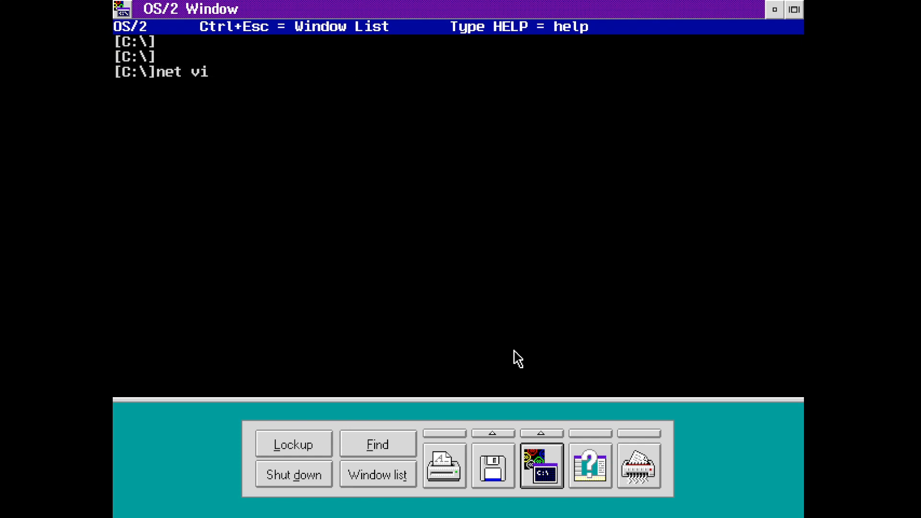
{"action": "key", "text": "BackSpace"}
{"action": "key", "text": "BackSpace"}
{"action": "type", "text": "use z: \\nt"}
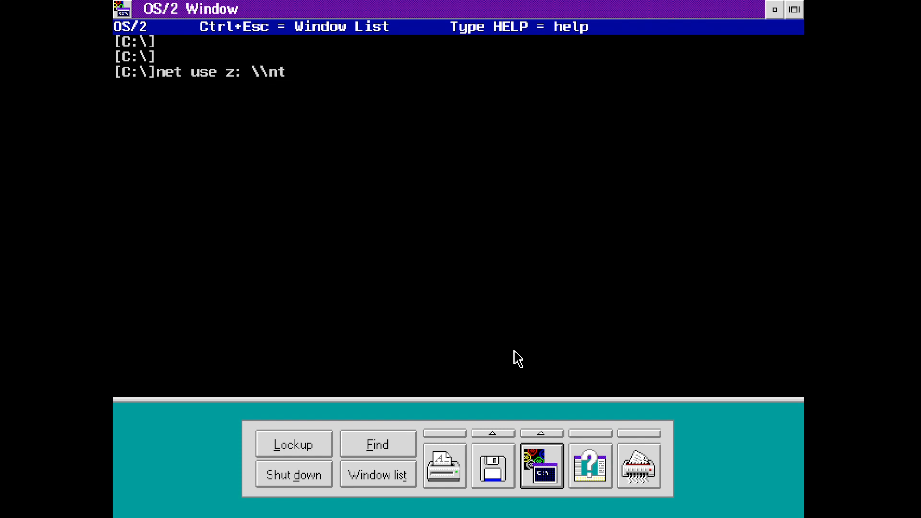
{"action": "type", "text": "4server\\sha"}
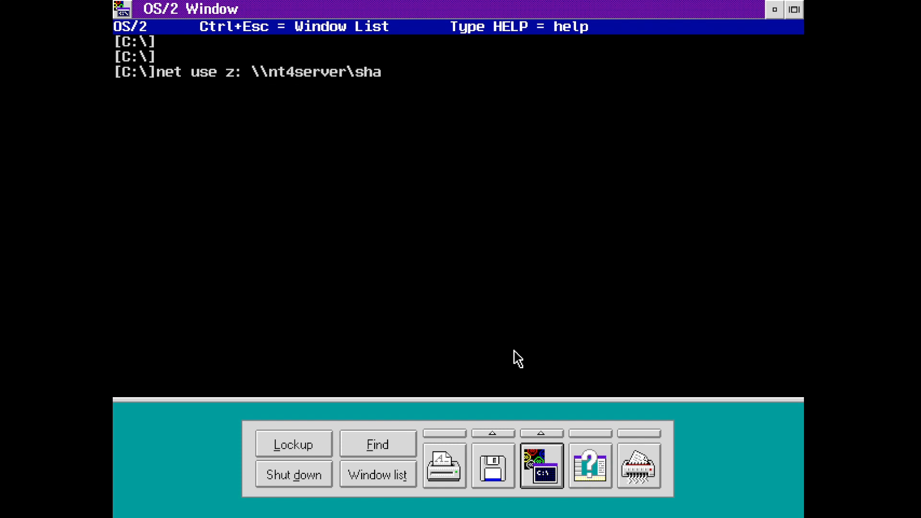
{"action": "type", "text": "re"}
{"action": "key", "text": "Return"}
- Switch to drive Z: and list its contents with dir
{"action": "type", "text": "z:"}
{"action": "key", "text": "Return"}
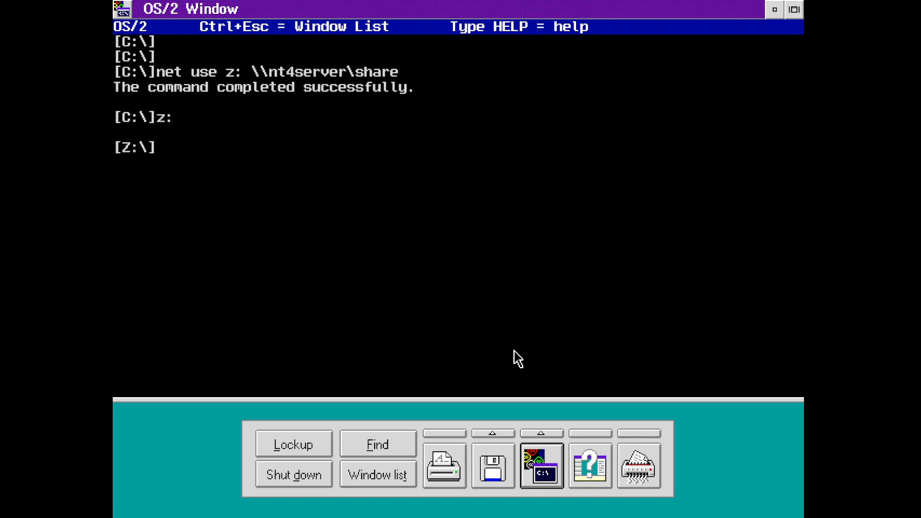
{"action": "type", "text": "dir"}
{"action": "key", "text": "Return"}
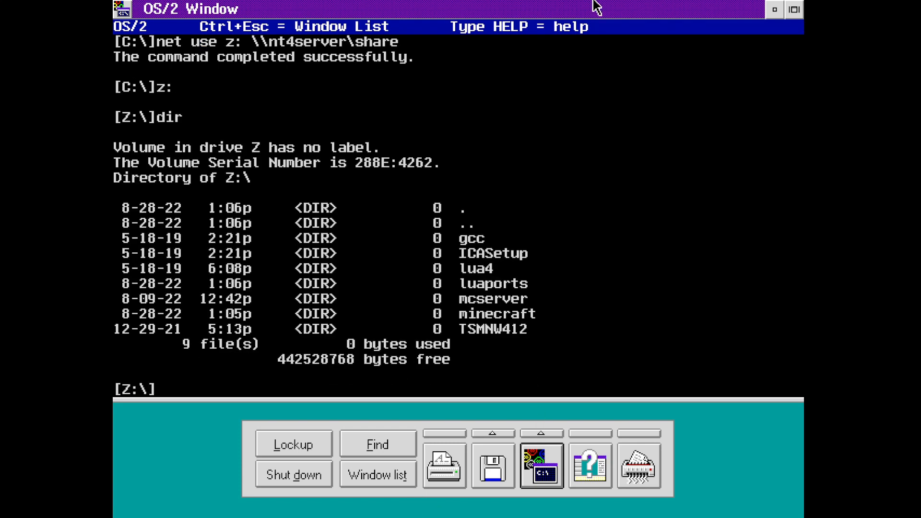
- Restore the command window and open Drive Z in a tree view from OS/2 System > Drives
{"action": "left_click", "coordinate": [794, 9]}
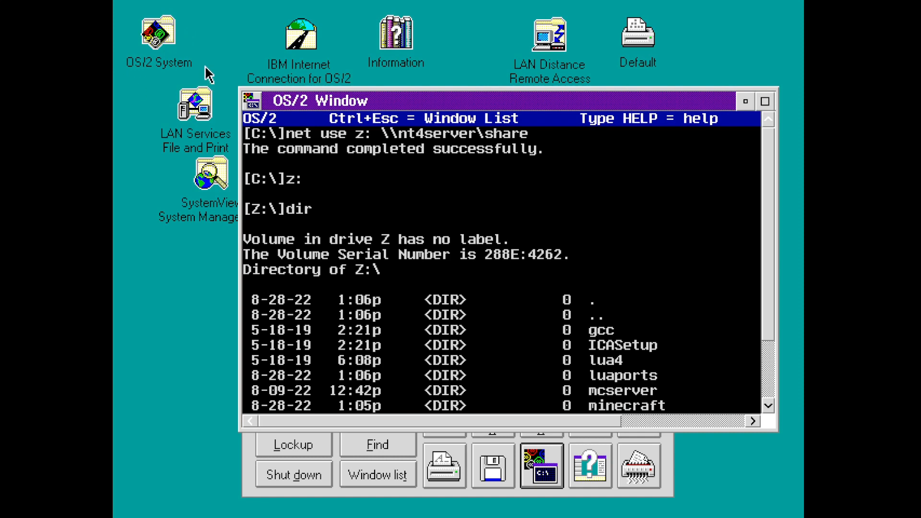
{"action": "left_click_drag", "start_coordinate": [336, 99], "coordinate": [535, 254]}
{"action": "double_click", "coordinate": [146, 48]}
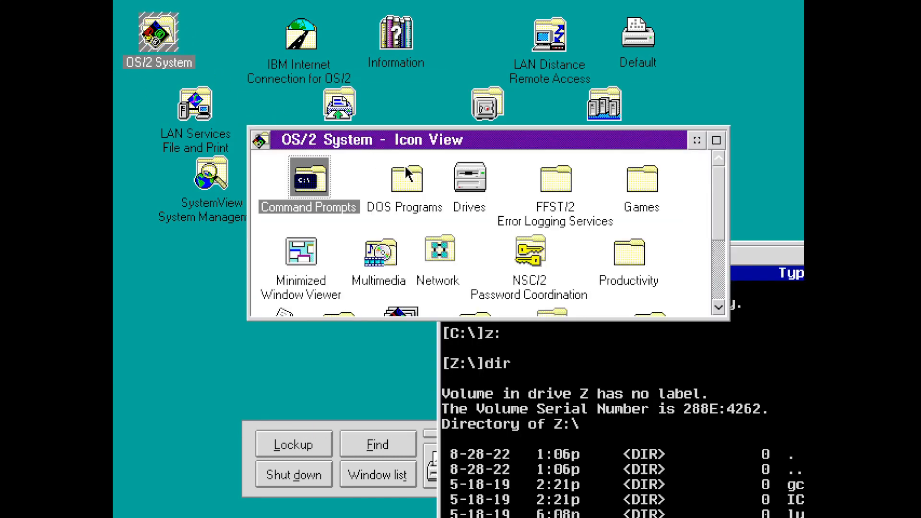
{"action": "double_click", "coordinate": [489, 179]}
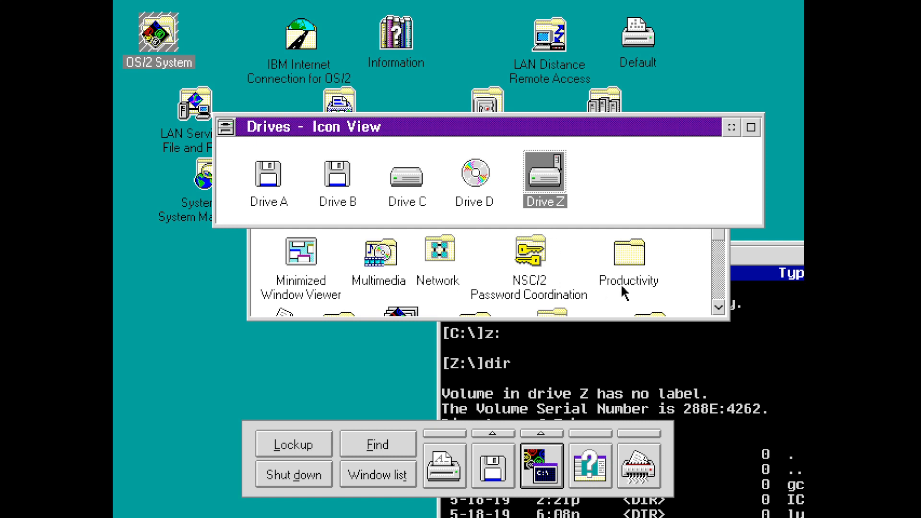
{"action": "double_click", "coordinate": [537, 183]}
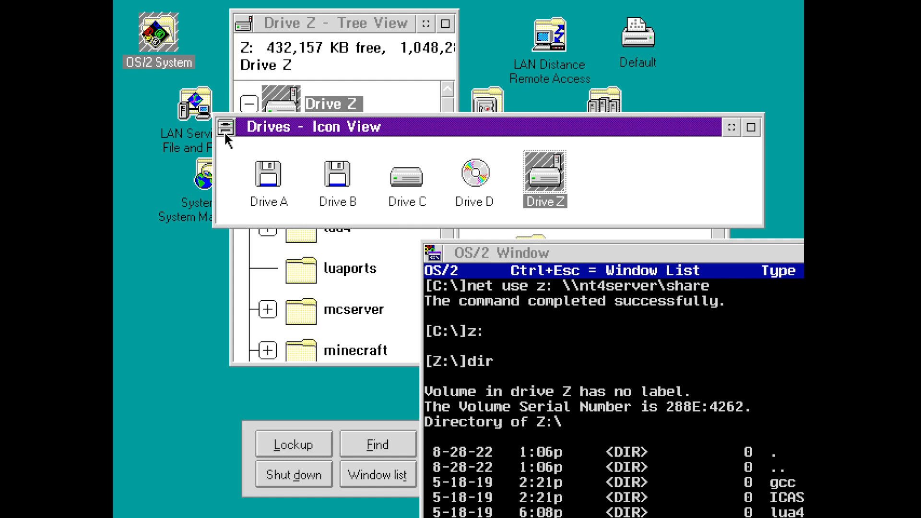
- Close the extra folders, open the empty TSMNW412 folder on Drive Z, then reboot with Ctrl+Alt+Del
{"action": "double_click", "coordinate": [225, 129]}
{"action": "double_click", "coordinate": [225, 135]}
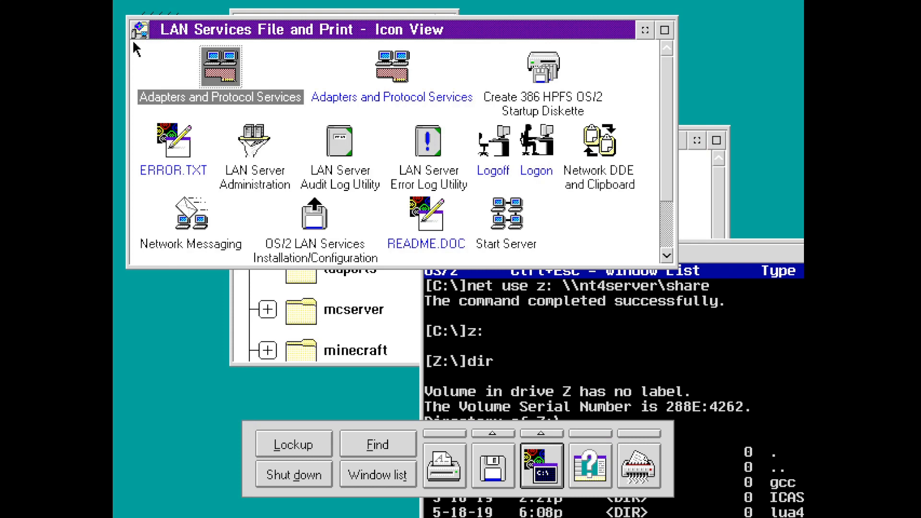
{"action": "double_click", "coordinate": [137, 33]}
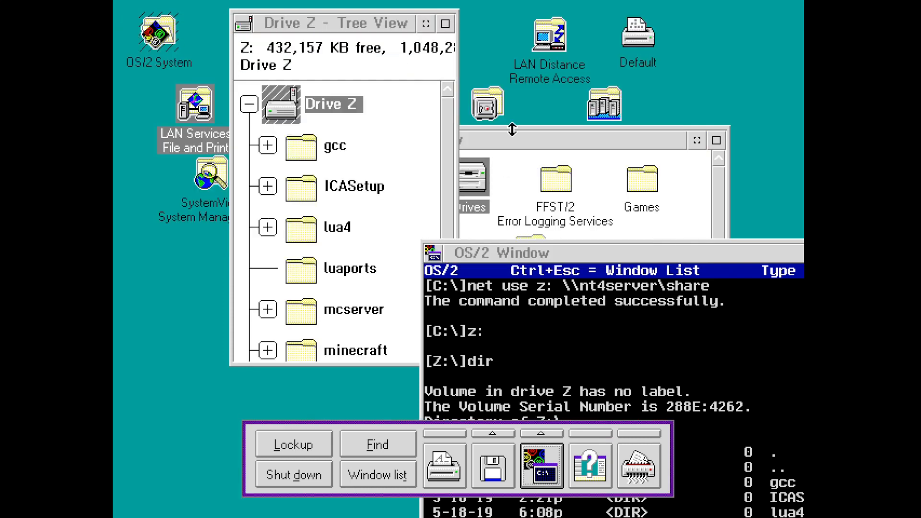
{"action": "left_click", "coordinate": [512, 129]}
{"action": "double_click", "coordinate": [263, 139]}
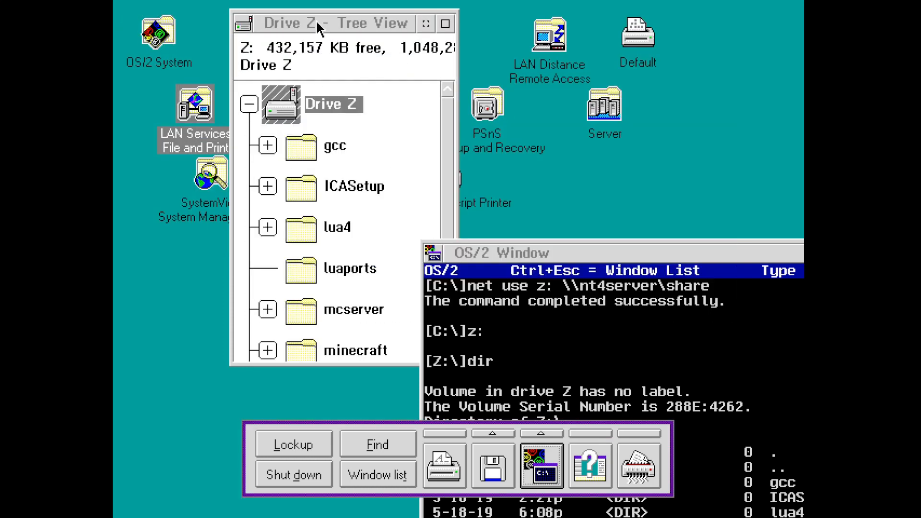
{"action": "left_click_drag", "start_coordinate": [319, 29], "coordinate": [207, 29]}
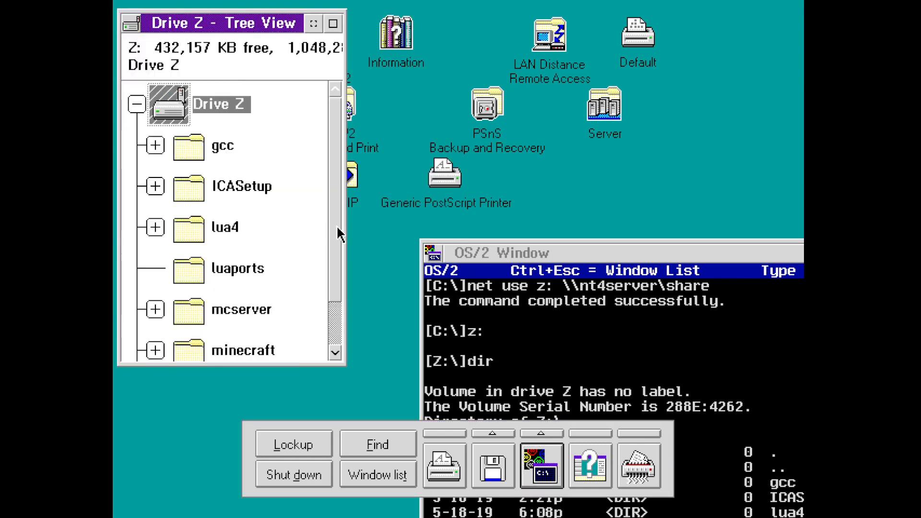
{"action": "left_click_drag", "start_coordinate": [338, 226], "coordinate": [326, 314]}
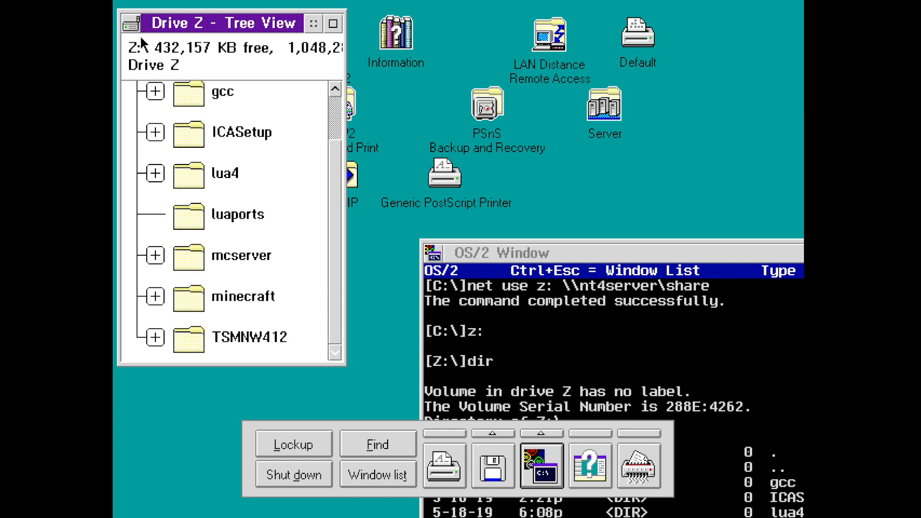
{"action": "left_click", "coordinate": [187, 338]}
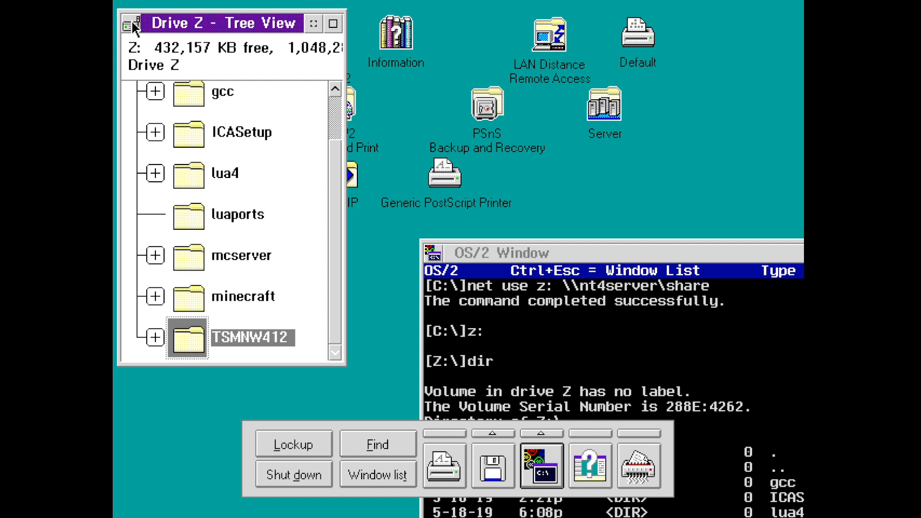
{"action": "key", "text": "Return"}
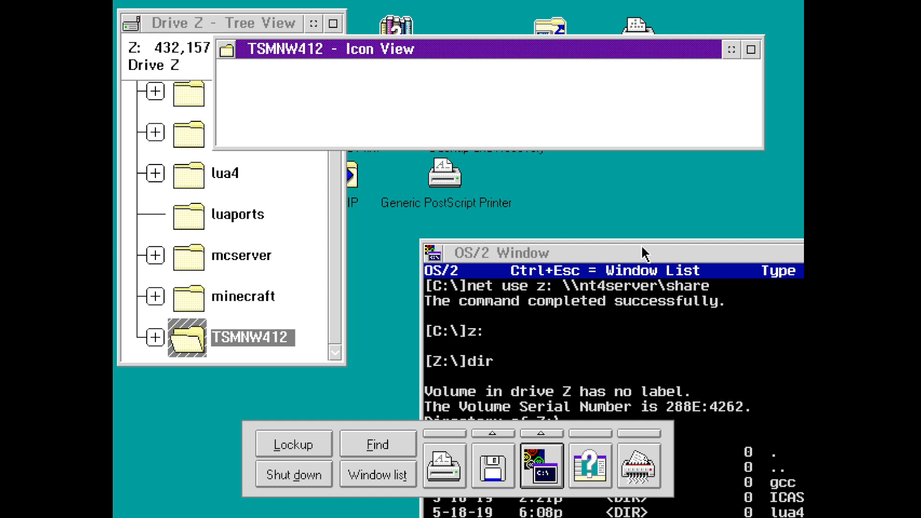
{"action": "key", "text": "ctrl+alt+Delete"}
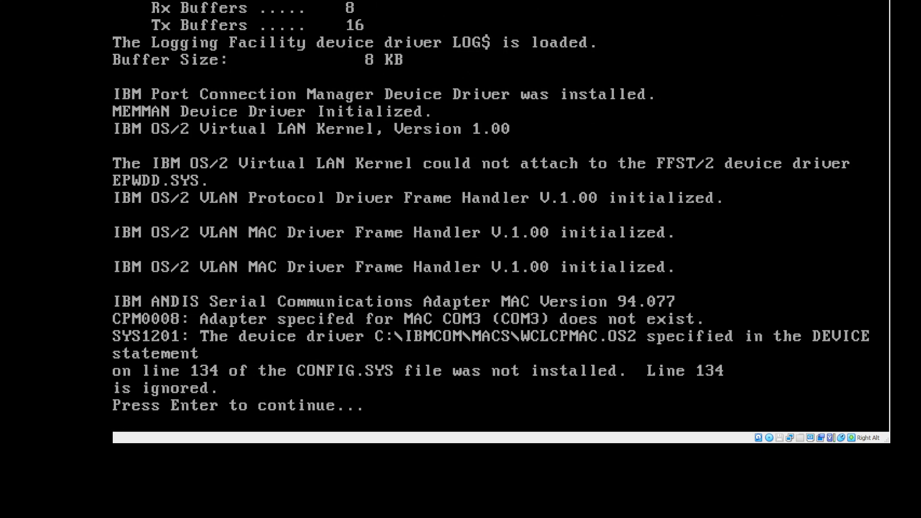
- Continue booting past the WCLCPMAC.OS2 driver error and minimize the STARTUP.CMD window
{"action": "key", "text": "Return"}
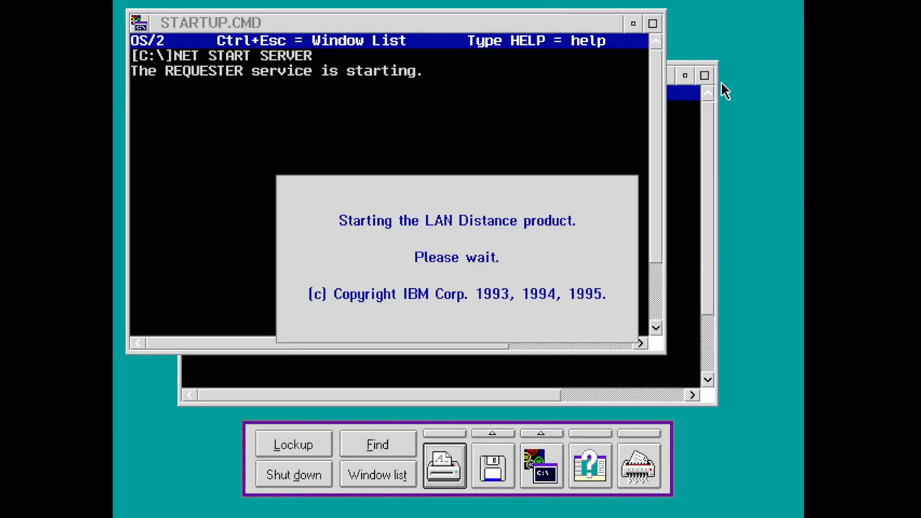
{"action": "left_click_drag", "start_coordinate": [609, 86], "coordinate": [683, 378]}
{"action": "left_click_drag", "start_coordinate": [550, 365], "coordinate": [533, 63]}
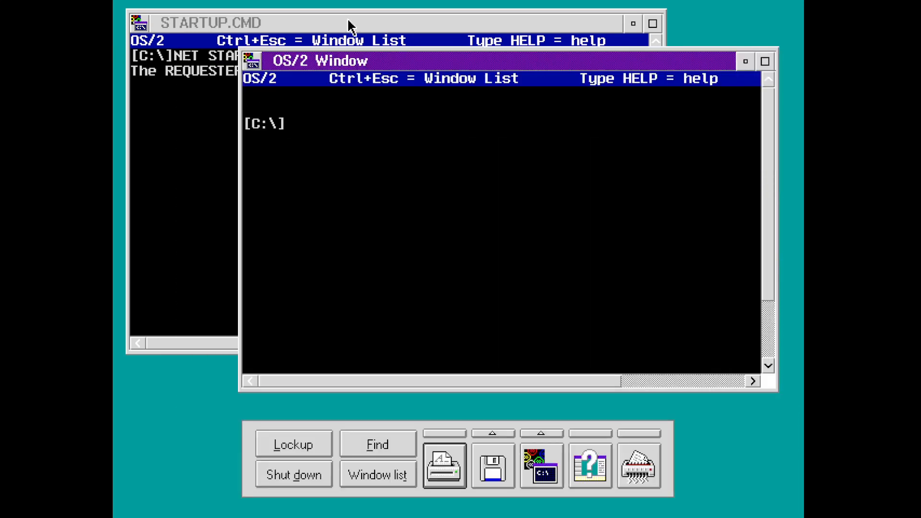
{"action": "left_click", "coordinate": [633, 23]}
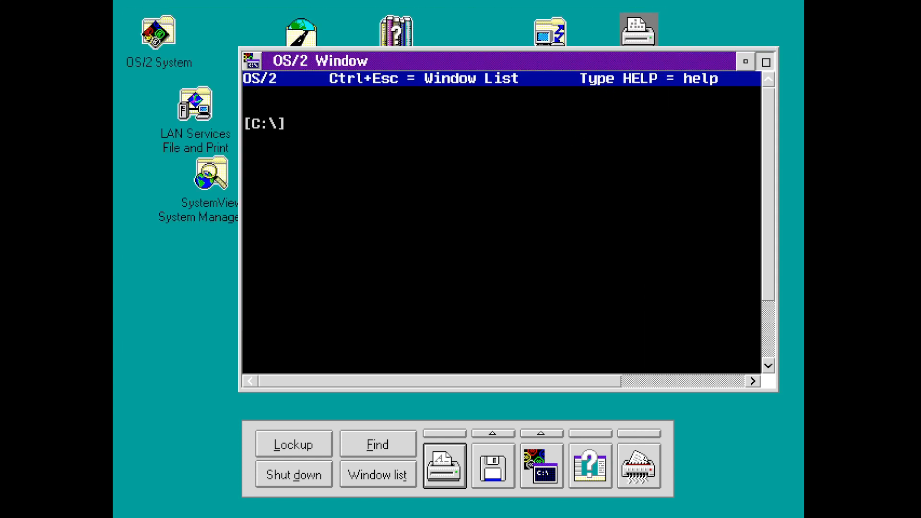
- Maximize the command window and run logon /v:none at the C:\ prompt
{"action": "left_click", "coordinate": [765, 62]}
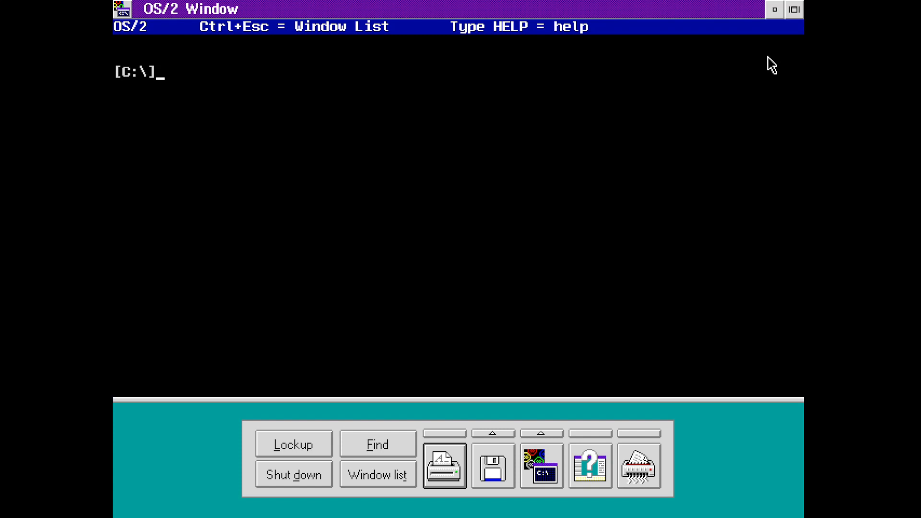
{"action": "type", "text": "logon /v:none"}
{"action": "key", "text": "Return"}
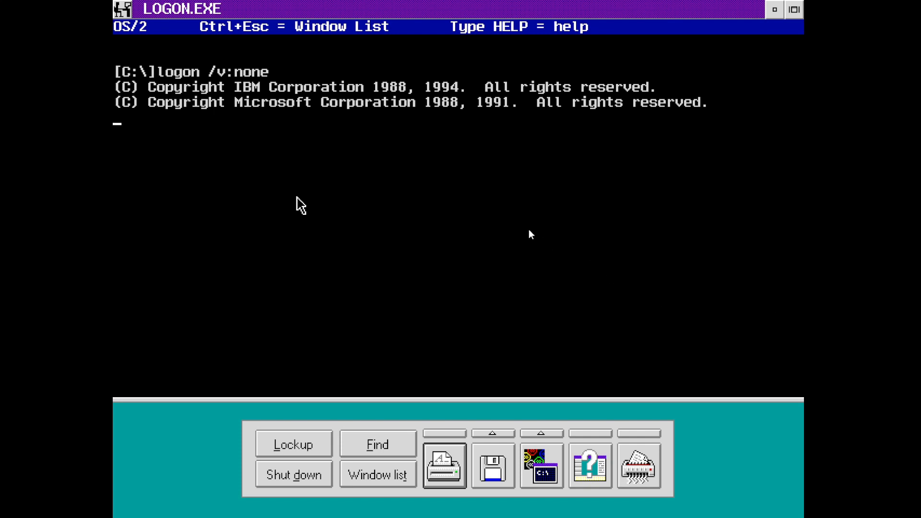
- Switch to the STARTUP.CMD window using the window list
{"action": "left_click", "coordinate": [359, 466]}
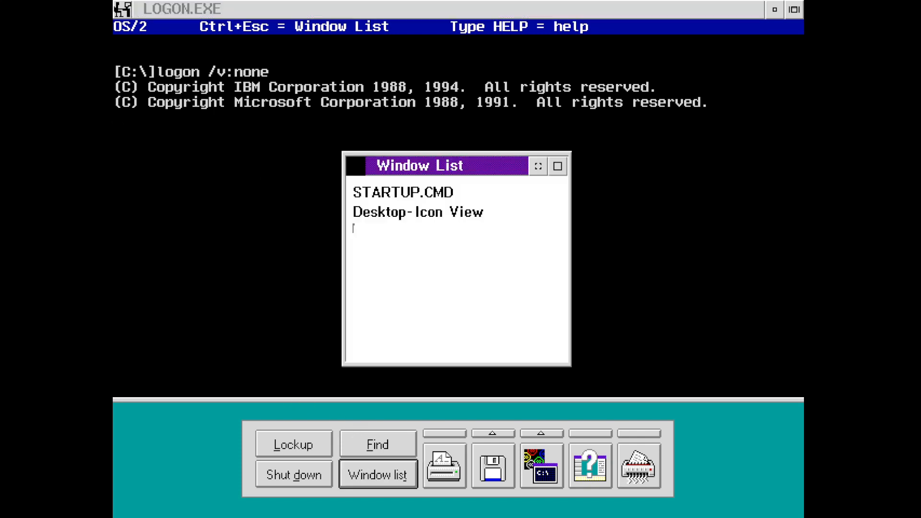
{"action": "double_click", "coordinate": [393, 192]}
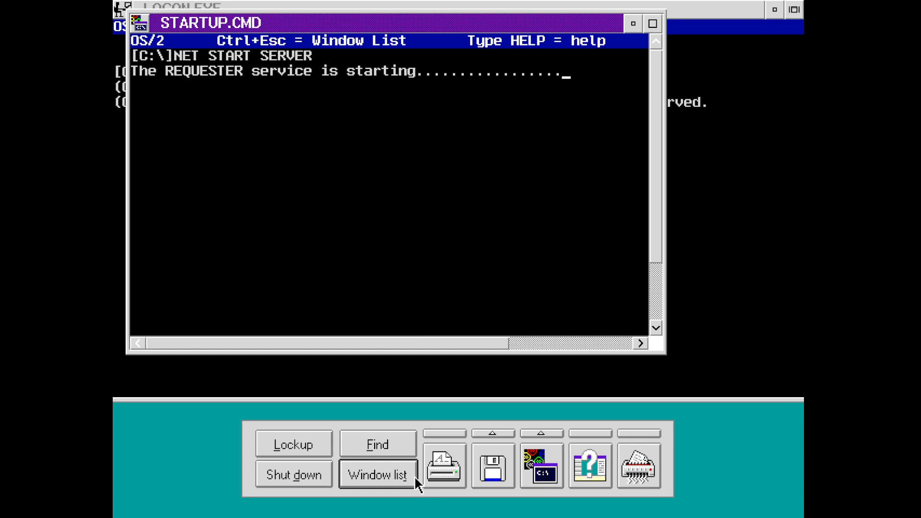
{"action": "left_click", "coordinate": [413, 477]}
{"action": "mouse_move", "coordinate": [432, 354]}
{"action": "left_mouse_down"}
{"action": "mouse_move", "coordinate": [506, 355]}
{"action": "mouse_move", "coordinate": [428, 354]}
{"action": "left_mouse_up"}
{"action": "double_click", "coordinate": [355, 165]}
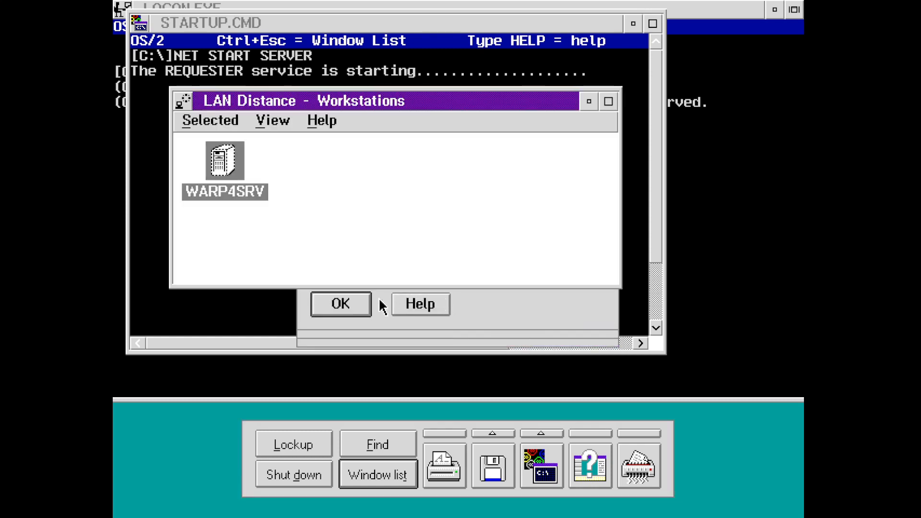
- Dismiss the modem error, close LAN Distance, acknowledge the NETBIOS warning, and log on as ADMIN
{"action": "left_click", "coordinate": [370, 309]}
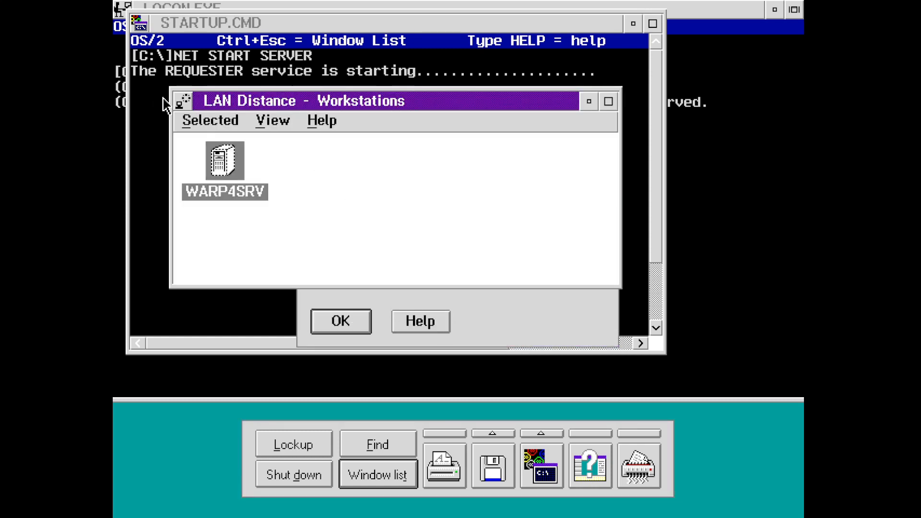
{"action": "double_click", "coordinate": [182, 101]}
{"action": "left_click", "coordinate": [360, 329]}
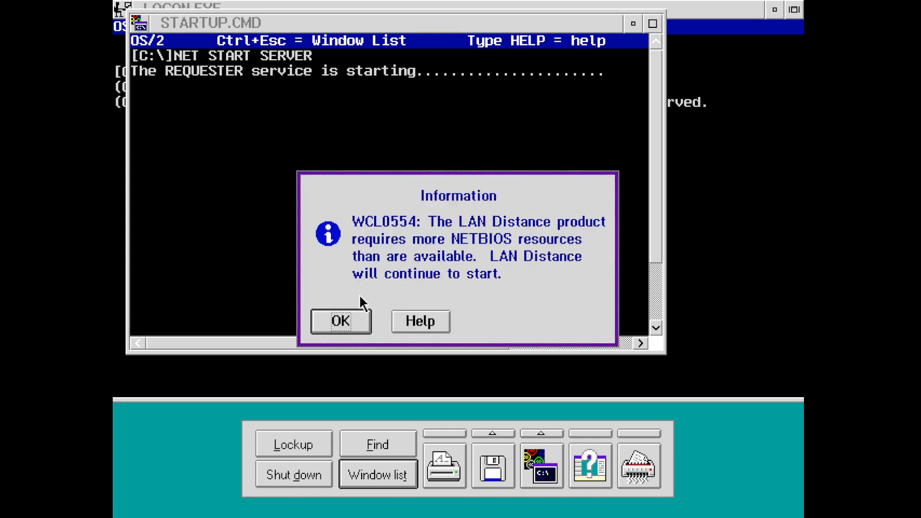
{"action": "left_click", "coordinate": [353, 322]}
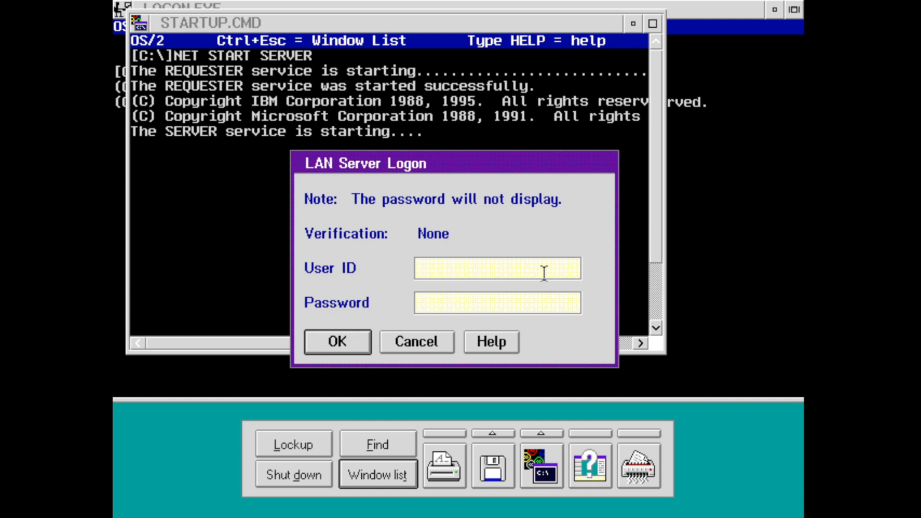
{"action": "type", "text": "ADMIN"}
{"action": "key", "text": "Tab"}
{"action": "key", "text": "Return"}
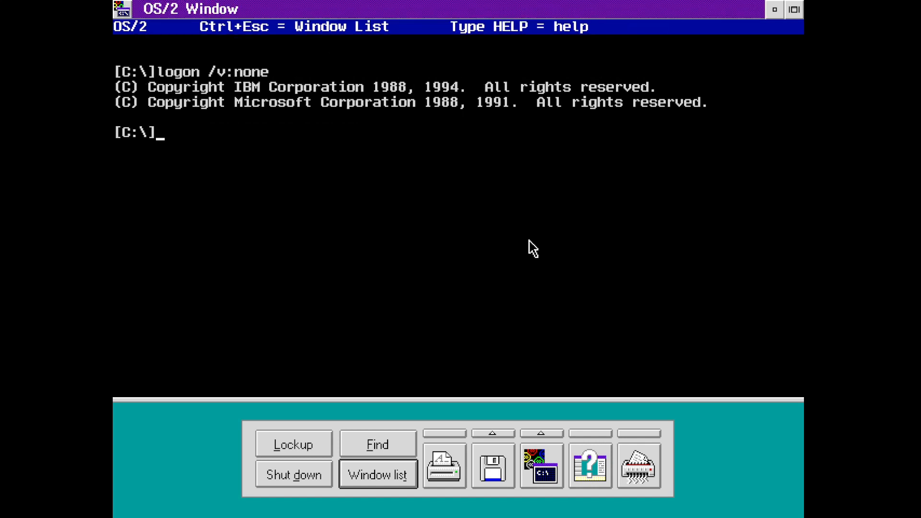
- Run net view \\os2server, which fails with error 53, then exit the command window
{"action": "type", "text": "net view \\"}
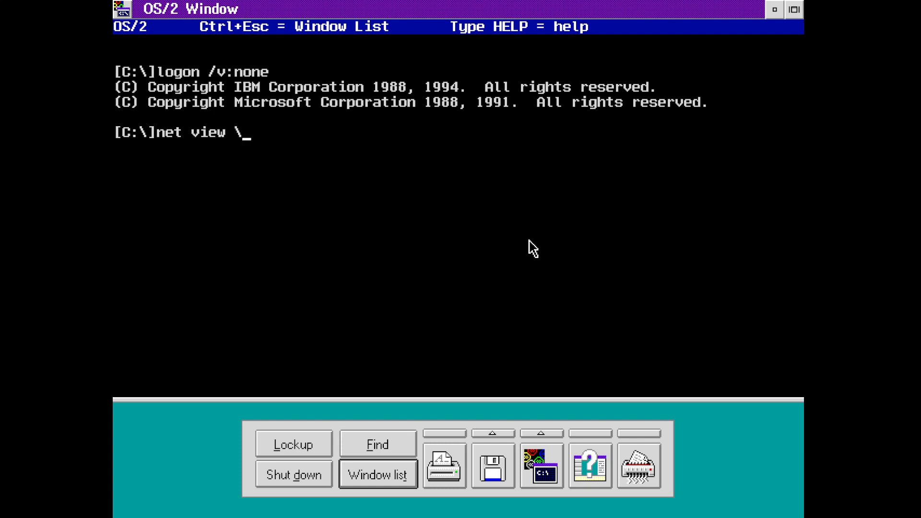
{"action": "type", "text": "\\os2server"}
{"action": "key", "text": "Return"}
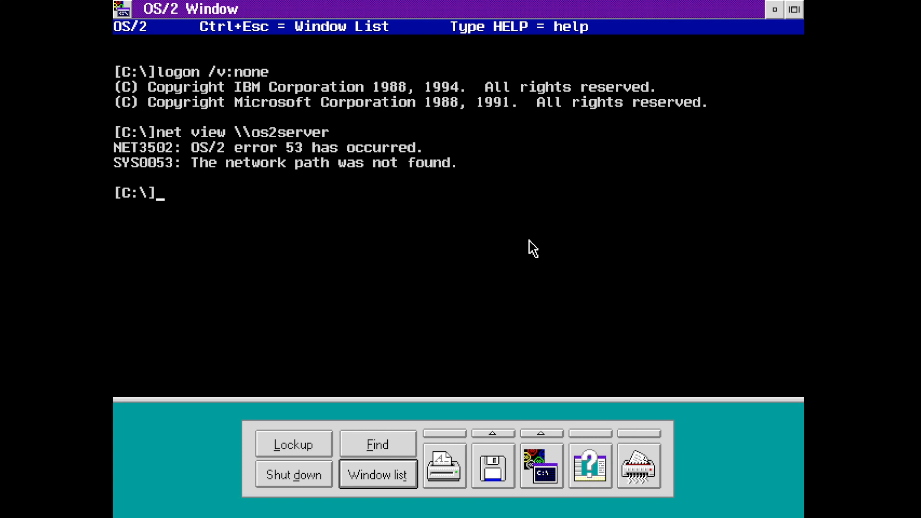
{"action": "type", "text": "exit"}
{"action": "key", "text": "Return"}
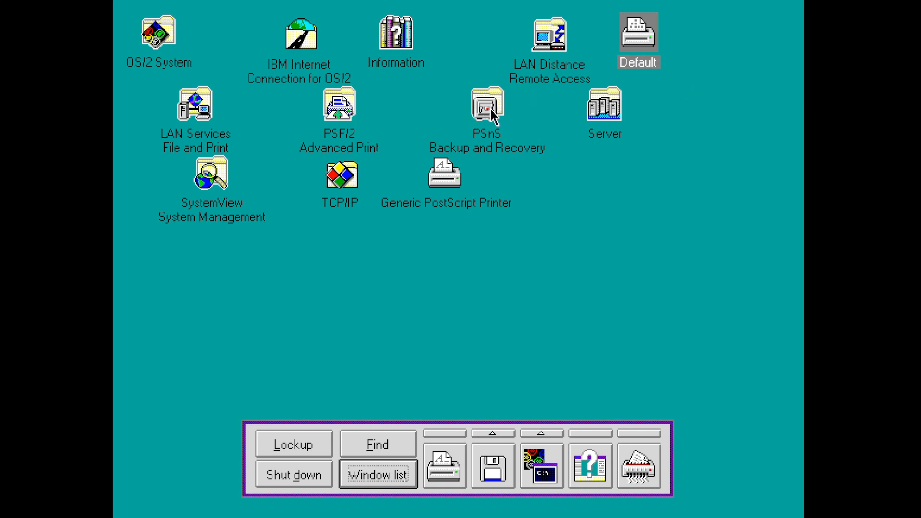
- In MPTS, set NETBIOS over TCP/IP to logical adapter 1 and IBM OS/2 NETBIOS to 0
{"action": "double_click", "coordinate": [202, 102]}
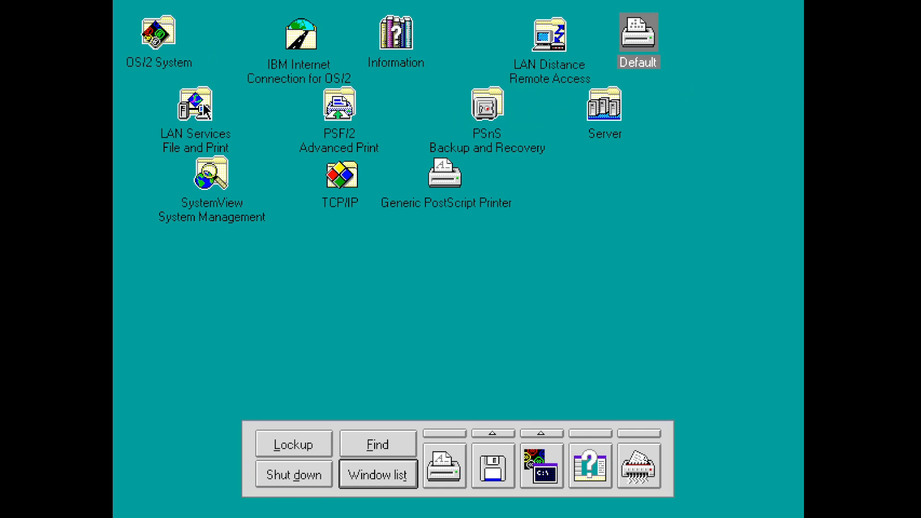
{"action": "double_click", "coordinate": [197, 97]}
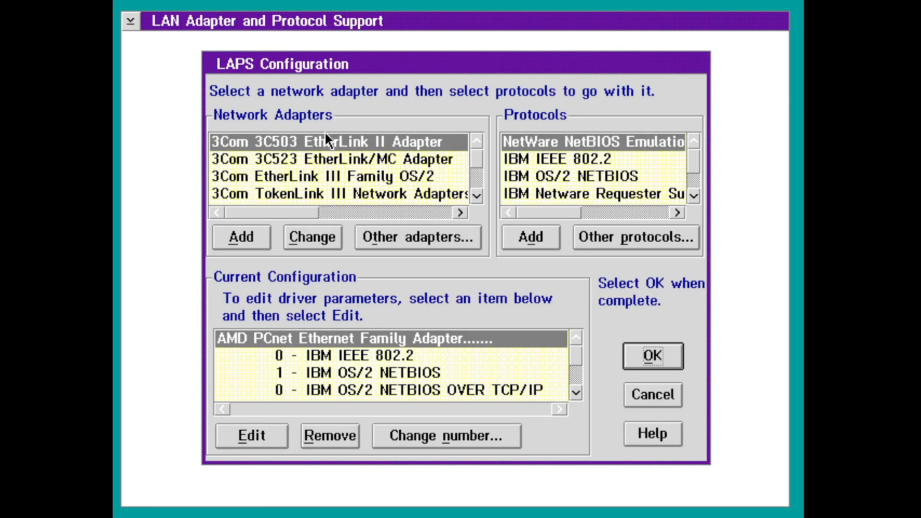
{"action": "left_click", "coordinate": [396, 391]}
{"action": "left_click", "coordinate": [399, 426]}
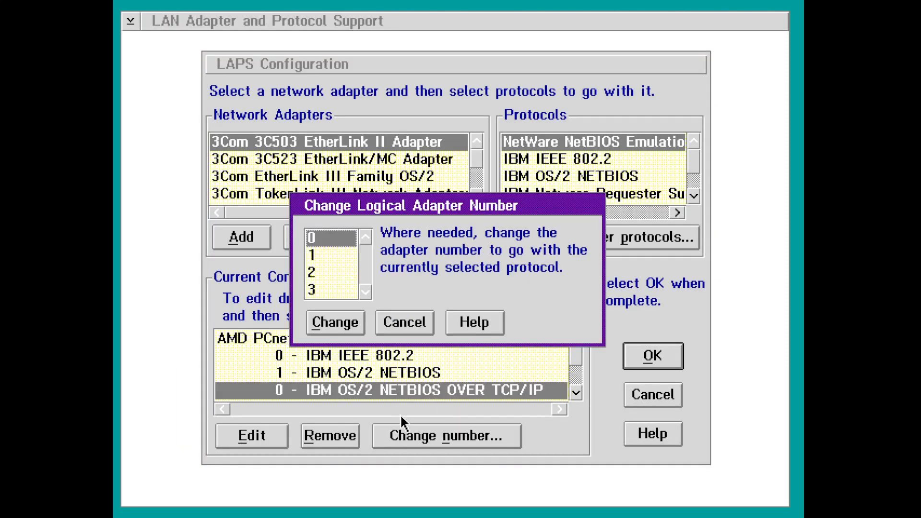
{"action": "left_click", "coordinate": [338, 255]}
{"action": "left_click", "coordinate": [345, 317]}
{"action": "left_click", "coordinate": [398, 373]}
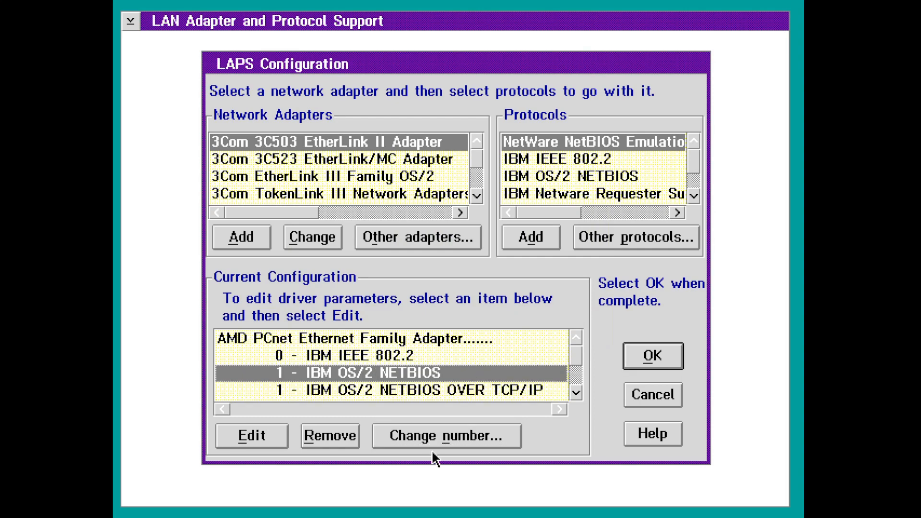
{"action": "left_click", "coordinate": [422, 441]}
{"action": "left_click", "coordinate": [341, 238]}
{"action": "left_click", "coordinate": [347, 323]}
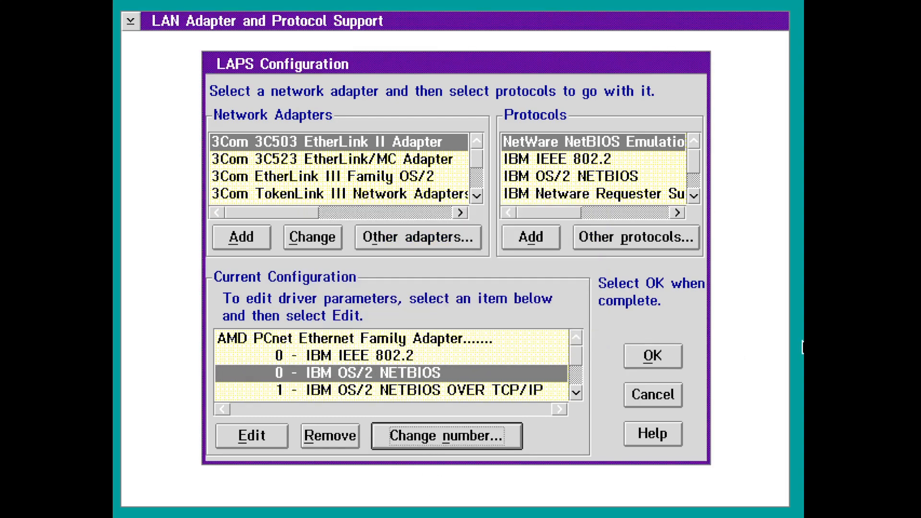
{"action": "key", "text": "Return"}
- Exit MPTS with CONFIG.SYS updated, then start a system shutdown
{"action": "left_click", "coordinate": [242, 407]}
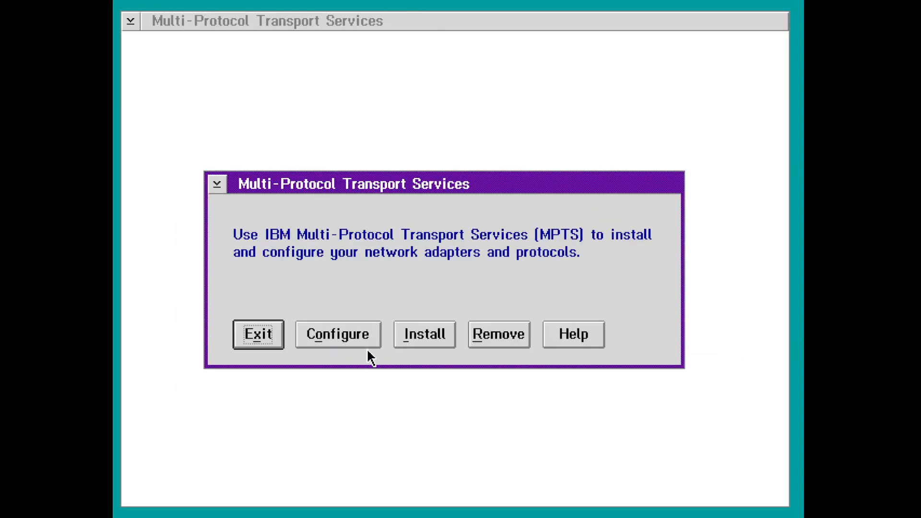
{"action": "left_click", "coordinate": [267, 339]}
{"action": "left_click", "coordinate": [277, 418]}
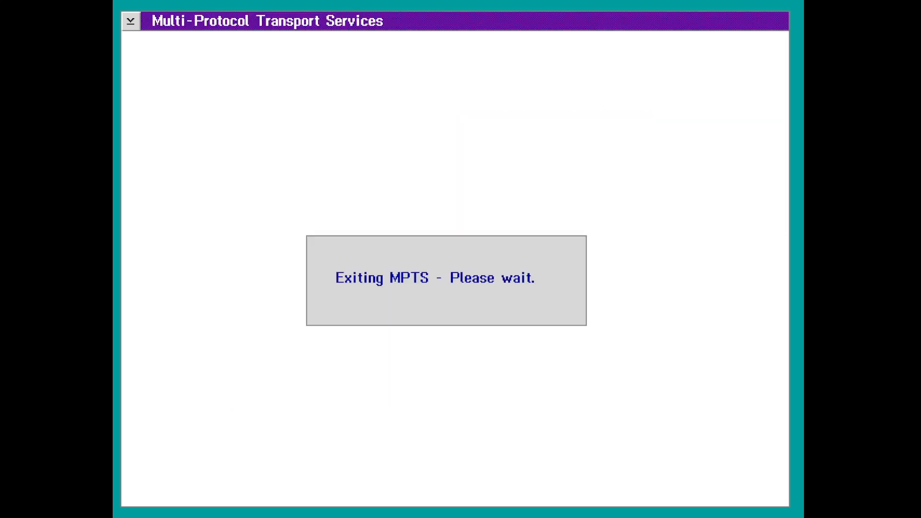
{"action": "left_click", "coordinate": [340, 306]}
{"action": "left_click", "coordinate": [353, 387]}
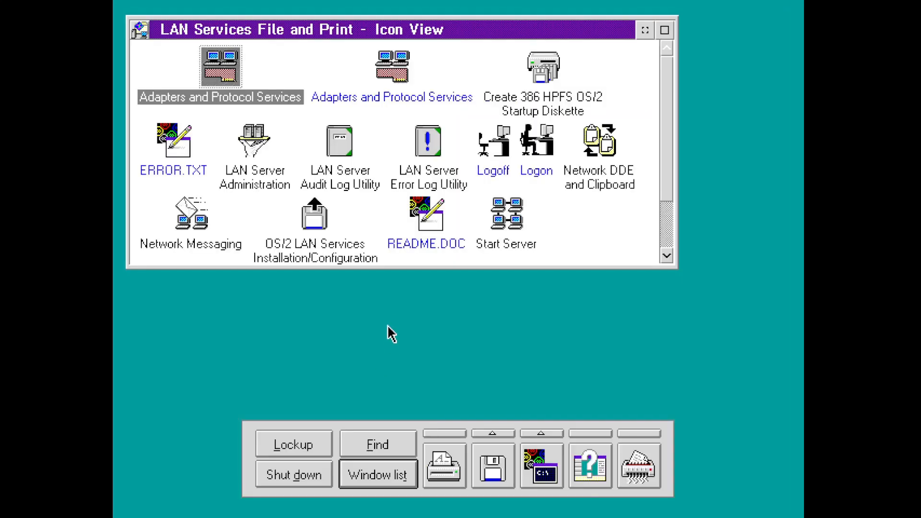
{"action": "left_click", "coordinate": [271, 475]}
{"action": "key", "text": "Return"}
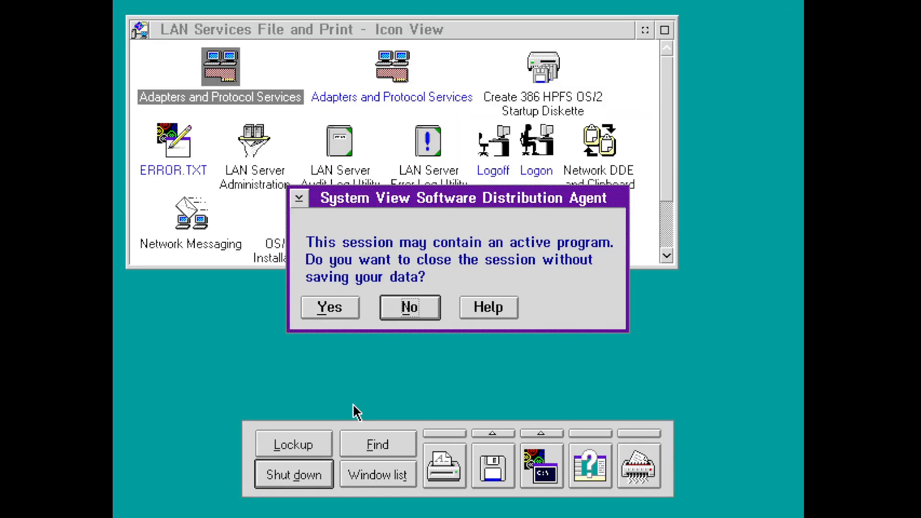
- Answer y to close the running session and finish shutdown, then run logoff after restart
{"action": "key", "text": "y"}
{"action": "key", "text": "y"}
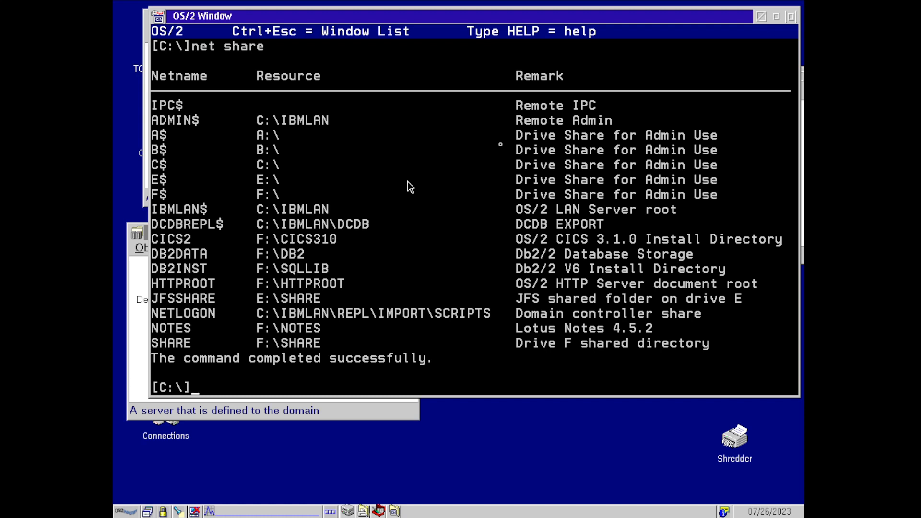
{"action": "type", "text": "logoff"}
{"action": "key", "text": "Return"}
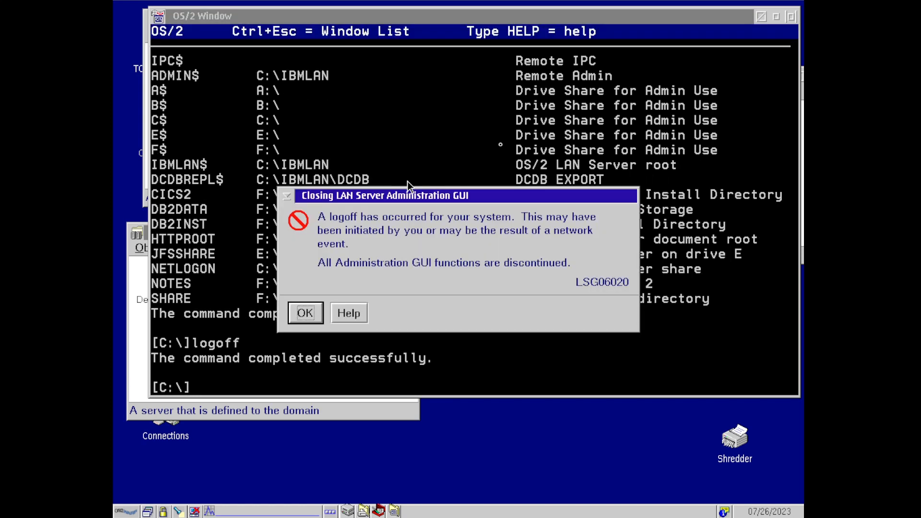
- Dismiss the admin GUI notice and log back on as ADMINISTRATOR using logon /v:none
{"action": "key", "text": "Return"}
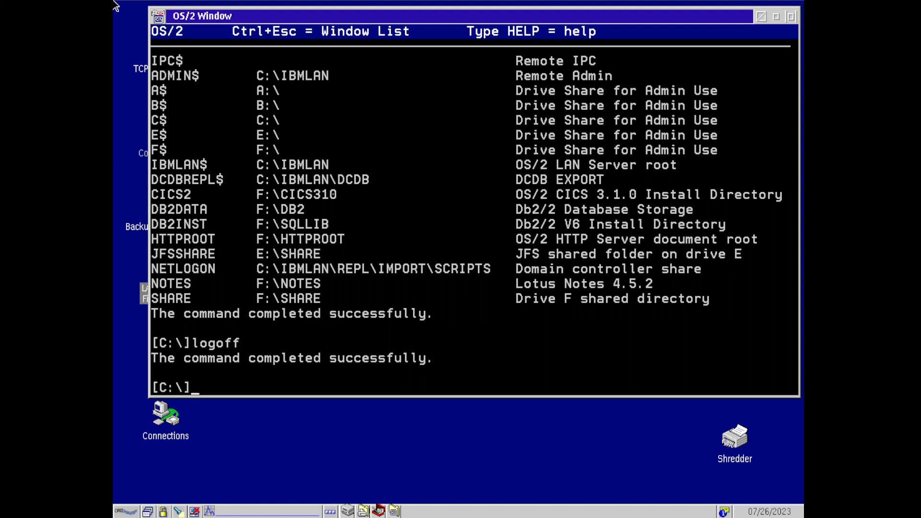
{"action": "type", "text": "logon /v"}
{"action": "key", "text": "BackSpace"}
{"action": "key", "text": "BackSpace"}
{"action": "type", "text": "/v:none"}
{"action": "key", "text": "Return"}
{"action": "type", "text": "ADMI"}
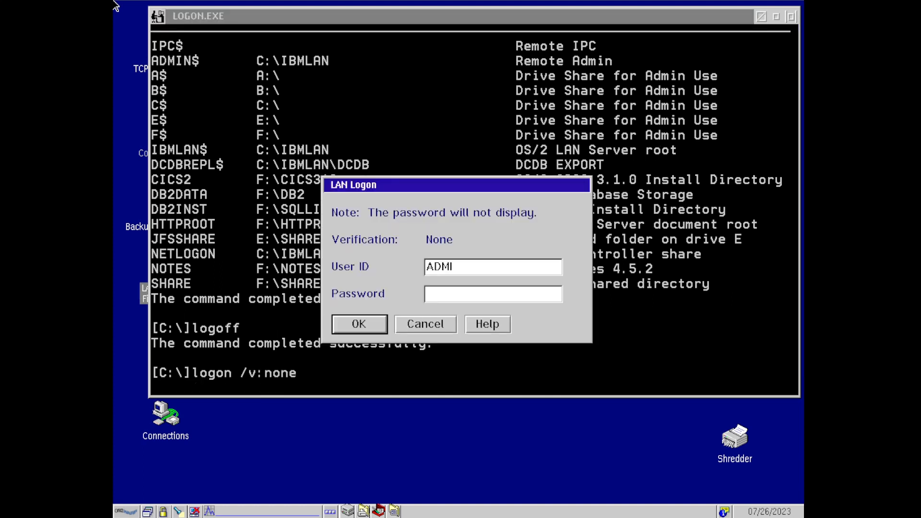
{"action": "type", "text": "NISTRATOR"}
{"action": "key", "text": "Tab"}
{"action": "type", "text": "***"}
{"action": "key", "text": "Return"}
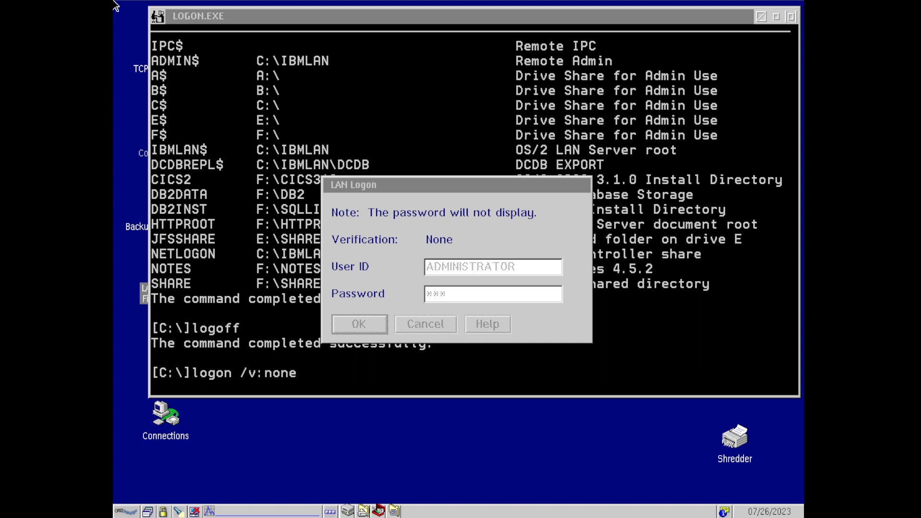
{"action": "key", "text": "Return"}
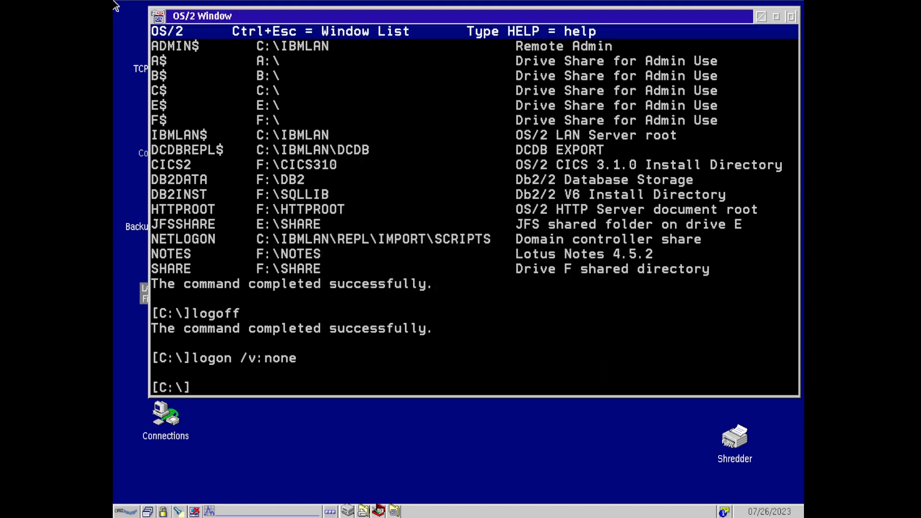
- Run net view against \\nt4server and then \\unixware714 to list their shares
{"action": "type", "text": "net view \\\\nt4server"}
{"action": "key", "text": "Return"}
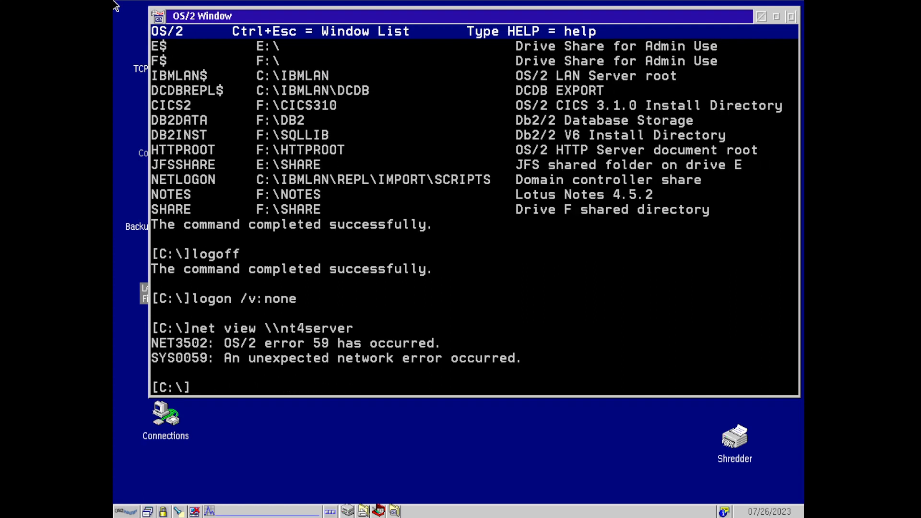
{"action": "key", "text": "Up"}
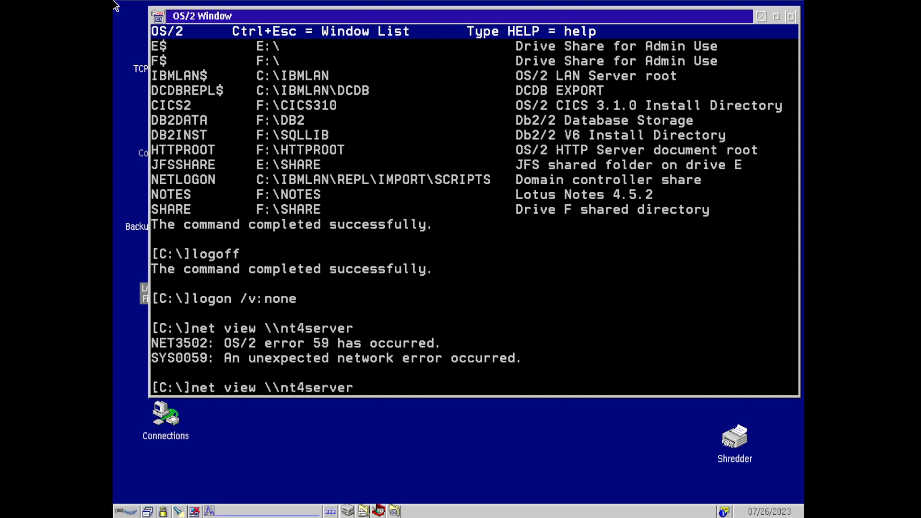
{"action": "key", "text": "BackSpace"}
{"action": "key", "text": "BackSpace"}
{"action": "key", "text": "BackSpace"}
{"action": "key", "text": "BackSpace"}
{"action": "key", "text": "BackSpace"}
{"action": "key", "text": "BackSpace"}
{"action": "key", "text": "BackSpace"}
{"action": "key", "text": "BackSpace"}
{"action": "key", "text": "BackSpace"}
{"action": "type", "text": "ino"}
{"action": "key", "text": "BackSpace"}
{"action": "key", "text": "BackSpace"}
{"action": "key", "text": "BackSpace"}
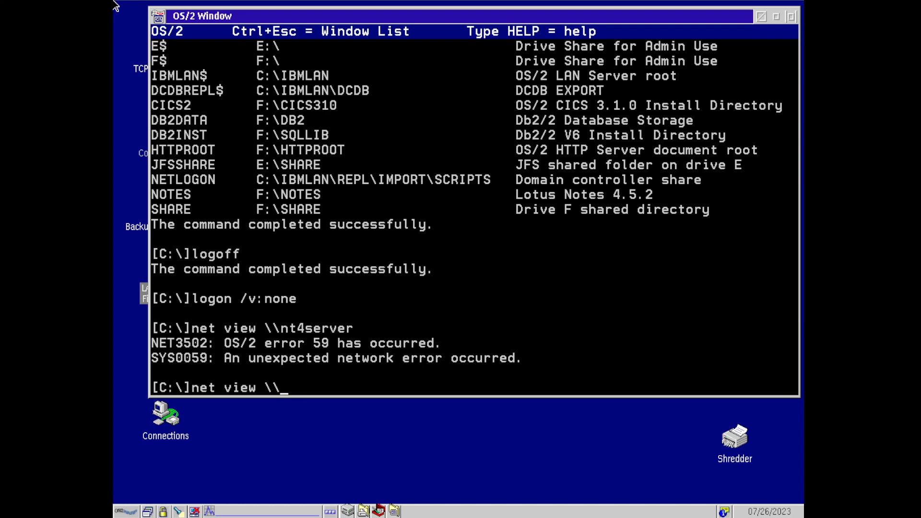
{"action": "type", "text": "unixware714"}
{"action": "key", "text": "Return"}
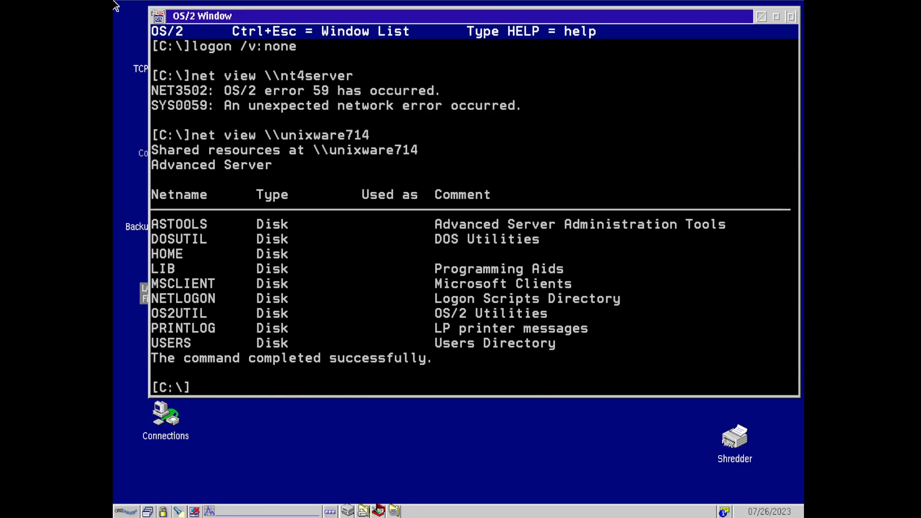
- Map Z: to \\unixware714\home, switch to Z: and list it with dir and dir /w
{"action": "type", "text": "net use z: \\\\unixware714\\"}
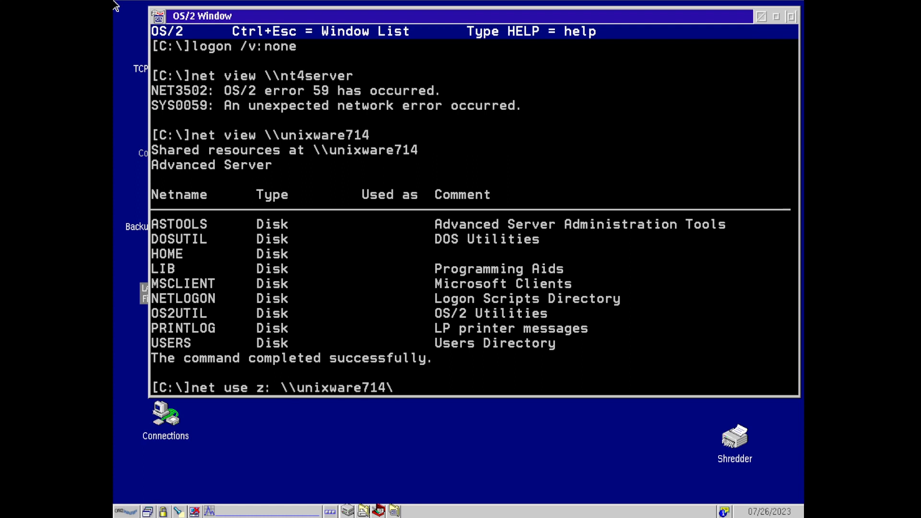
{"action": "type", "text": "home"}
{"action": "key", "text": "Return"}
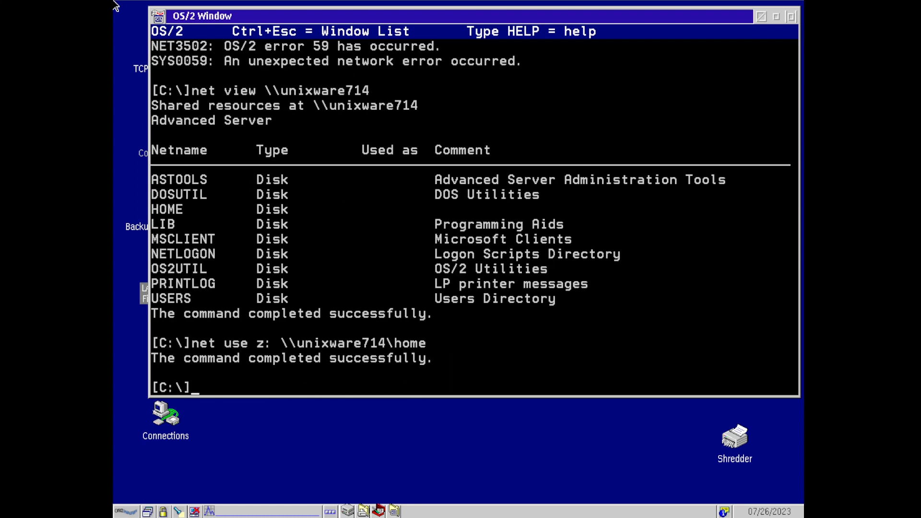
{"action": "type", "text": "z:"}
{"action": "key", "text": "Return"}
{"action": "type", "text": "dir"}
{"action": "key", "text": "Return"}
{"action": "type", "text": "dir /w"}
{"action": "key", "text": "Return"}
{"action": "type", "text": "dir"}
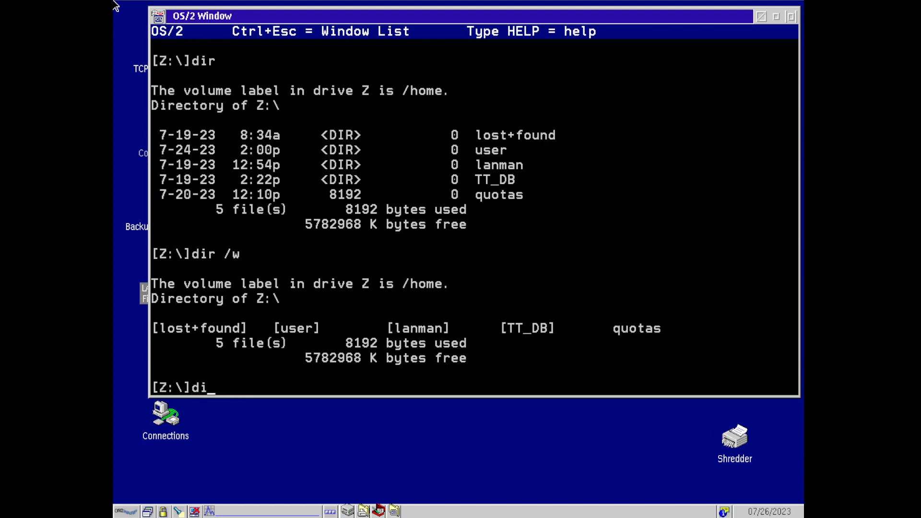
{"action": "key", "text": "Return"}
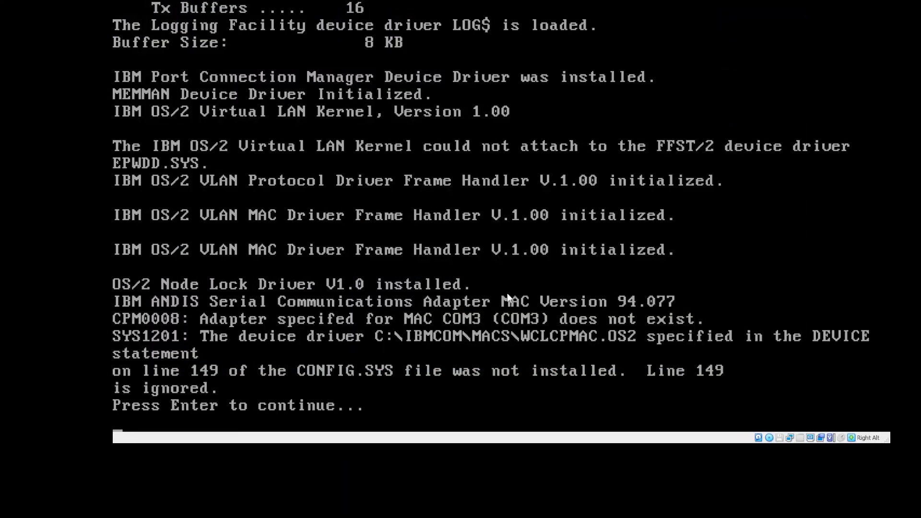
- Reset the VM and continue past the network, NETBIOS and serial driver errors during boot
{"action": "key", "text": "Return"}
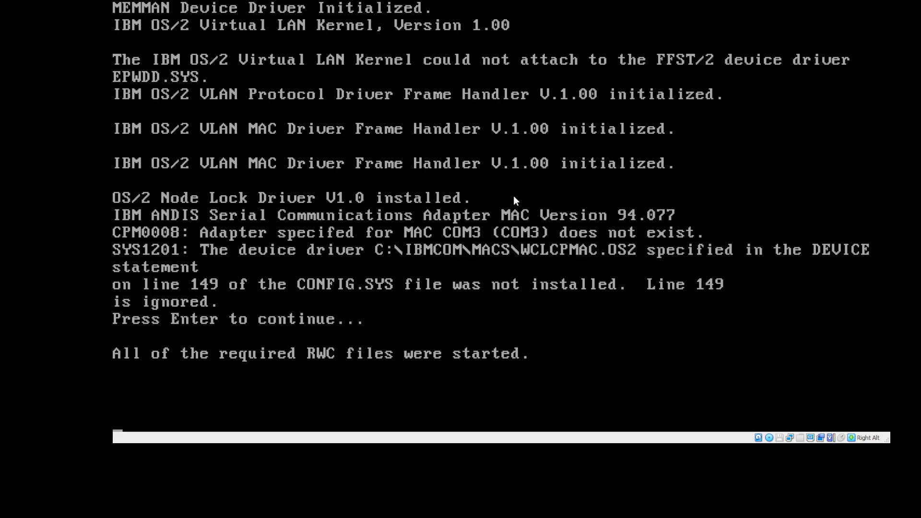
{"action": "key", "text": "alt+r"}
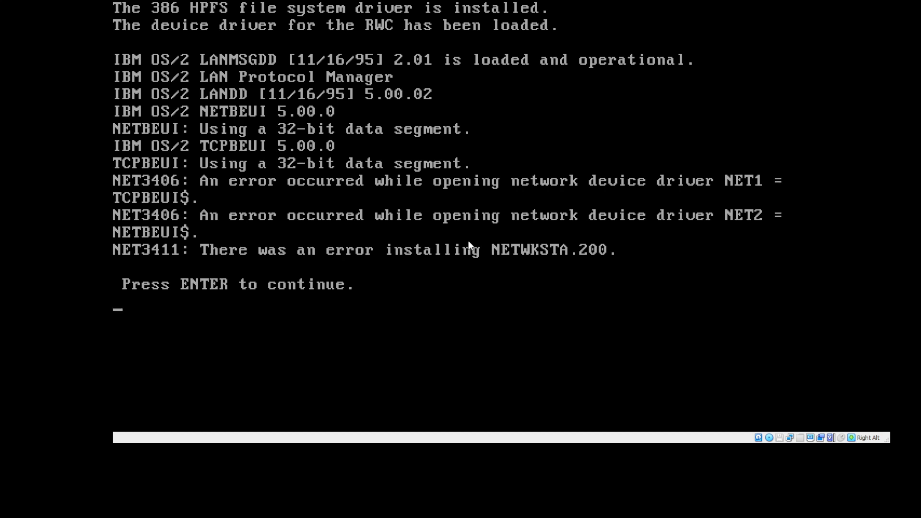
{"action": "key", "text": "Return"}
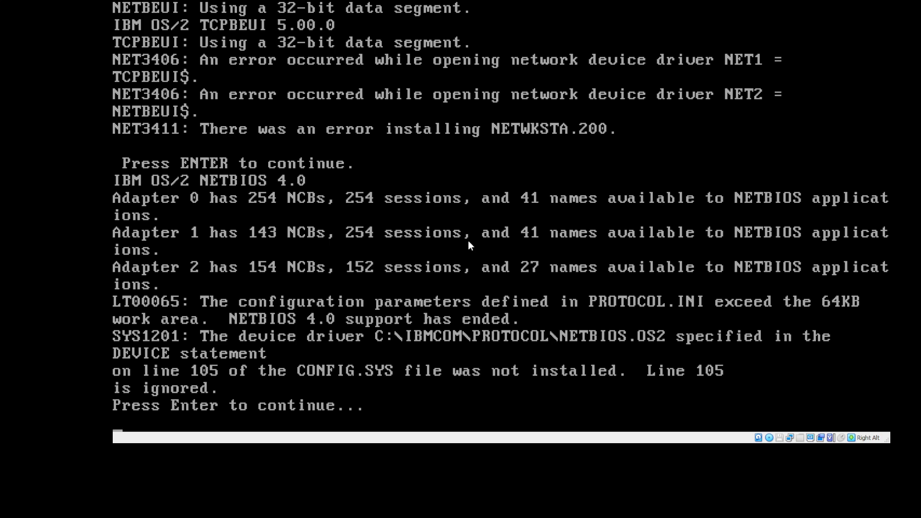
{"action": "key", "text": "Return"}
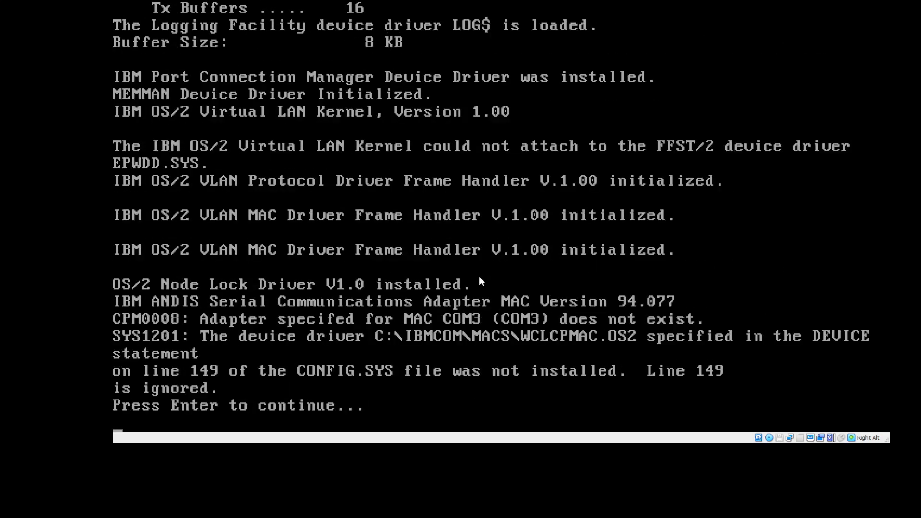
{"action": "key", "text": "Return"}
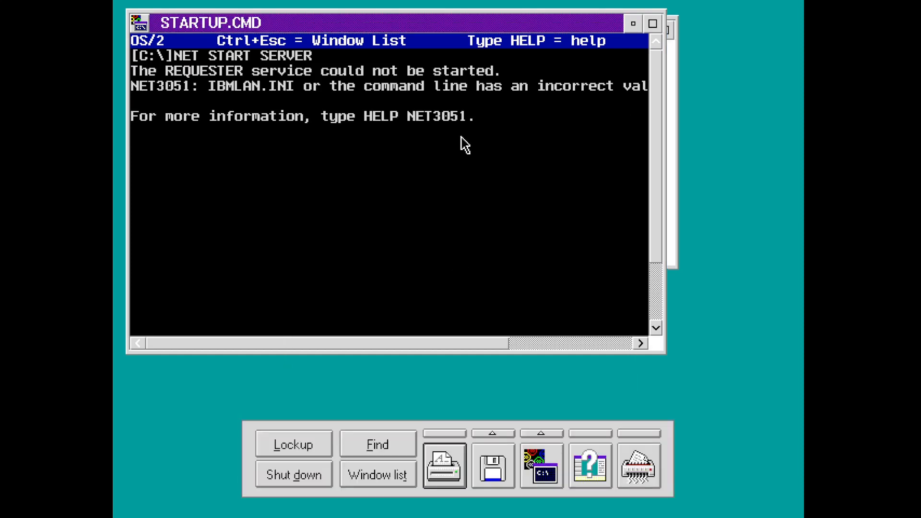
- Minimize STARTUP.CMD and remove the NETBIOS over TCP/IP binding from the AMD PCnet adapter
{"action": "left_click", "coordinate": [631, 24]}
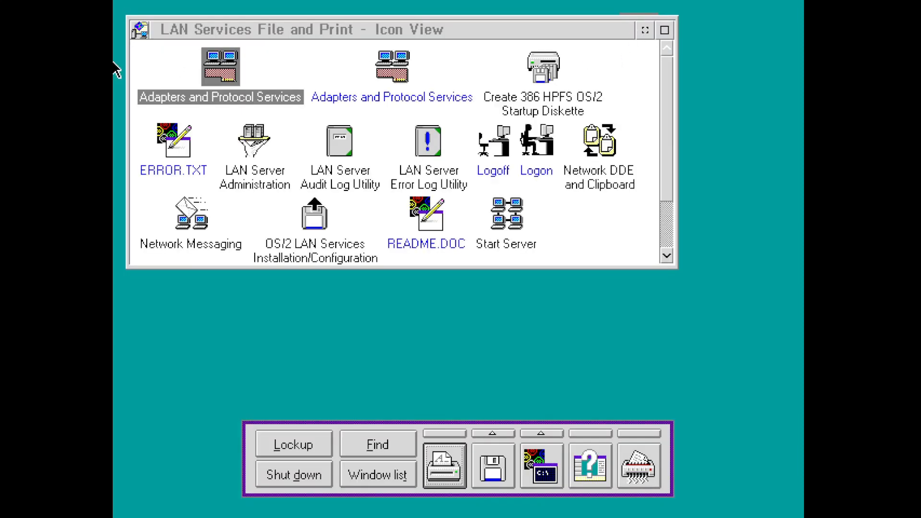
{"action": "double_click", "coordinate": [221, 67]}
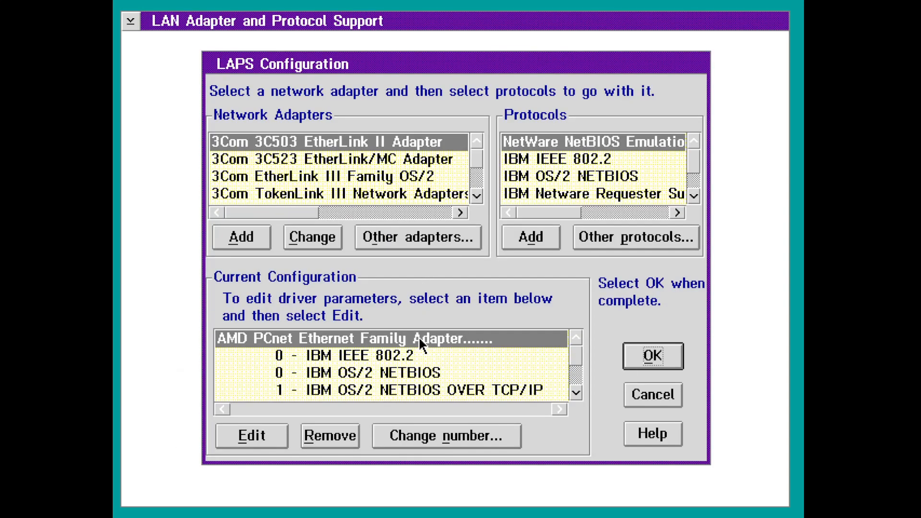
{"action": "left_click", "coordinate": [410, 390]}
{"action": "left_click", "coordinate": [337, 436]}
{"action": "key", "text": "y"}
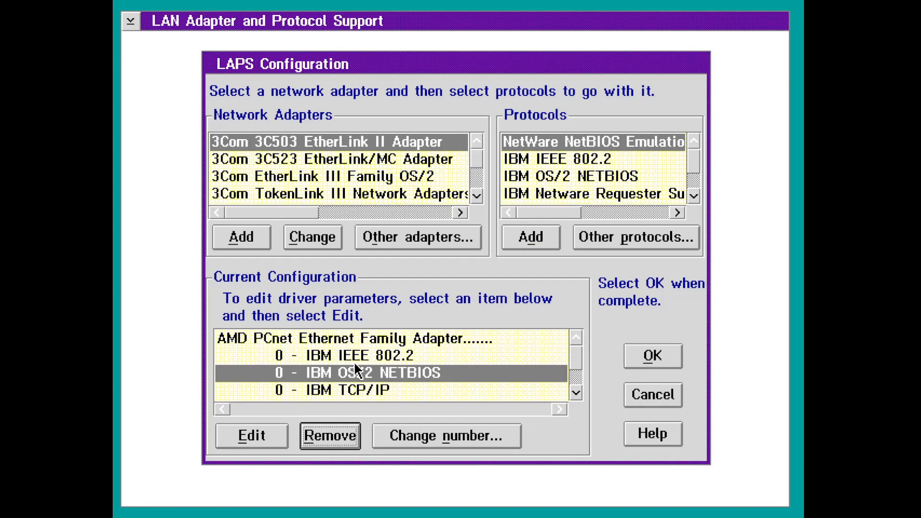
- Remove IBM OS/2 NETBIOS from the AMD PCnet adapter, then bind it again
{"action": "left_click", "coordinate": [355, 440]}
{"action": "key", "text": "y"}
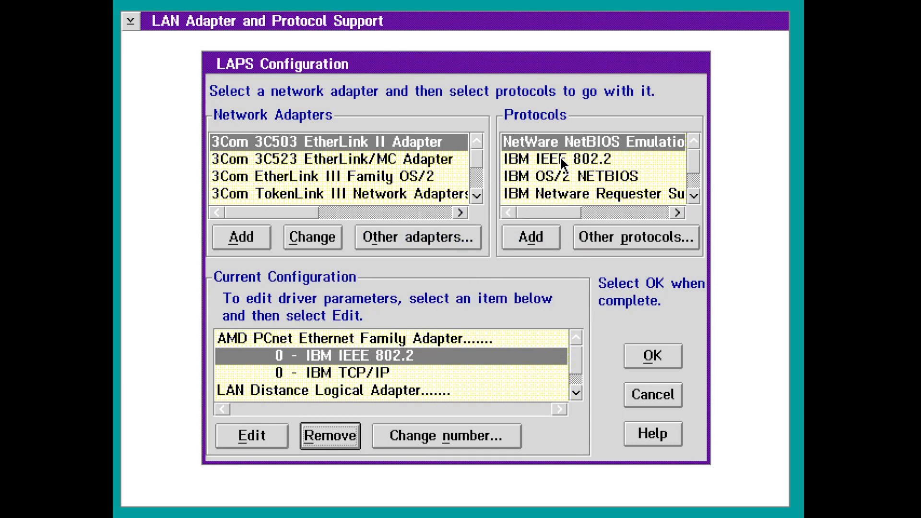
{"action": "left_click", "coordinate": [595, 177]}
{"action": "left_click", "coordinate": [531, 240]}
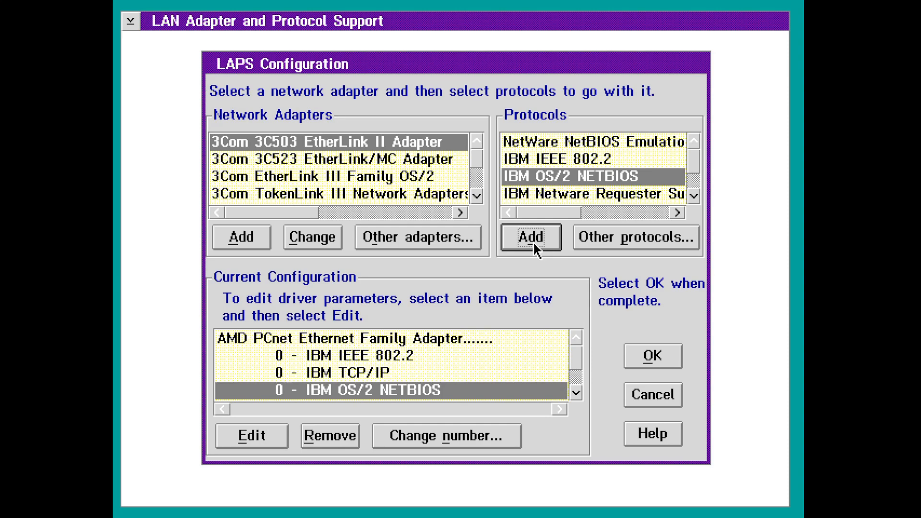
- Accept the new bindings and exit MPTS, writing the changes to CONFIG.SYS on drive C
{"action": "left_click", "coordinate": [631, 366]}
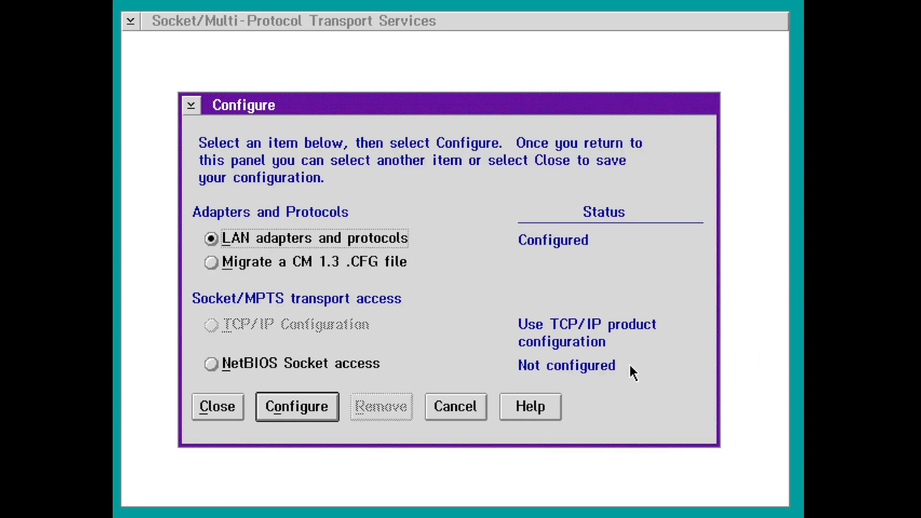
{"action": "left_click", "coordinate": [209, 413]}
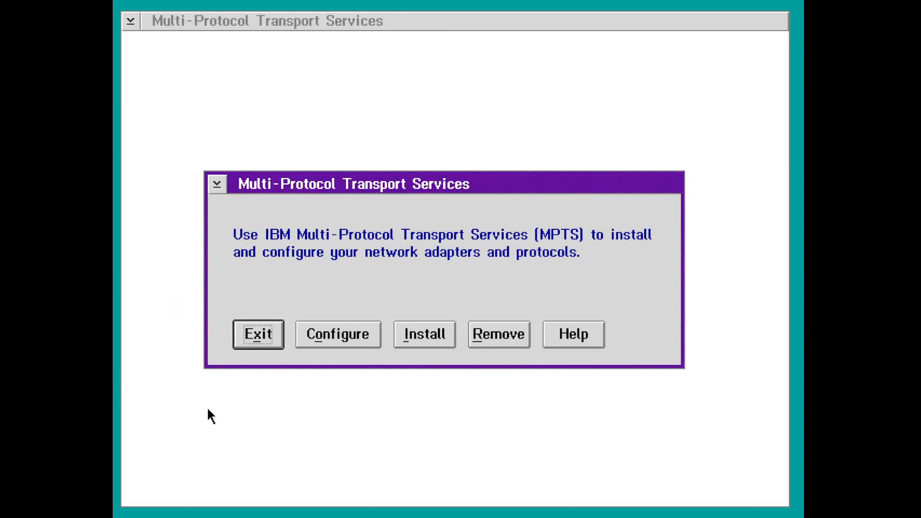
{"action": "left_click", "coordinate": [274, 339]}
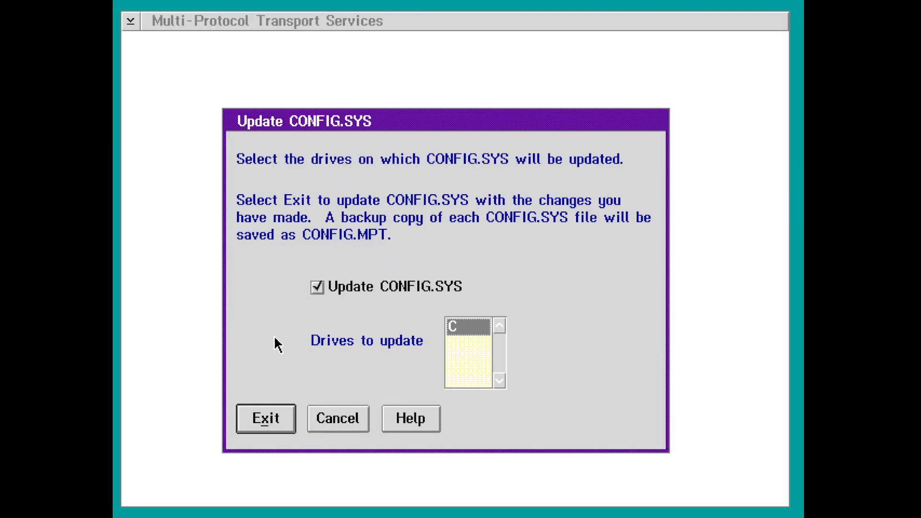
{"action": "key", "text": "Return"}
{"action": "key", "text": "Return"}
{"action": "key", "text": "Return"}
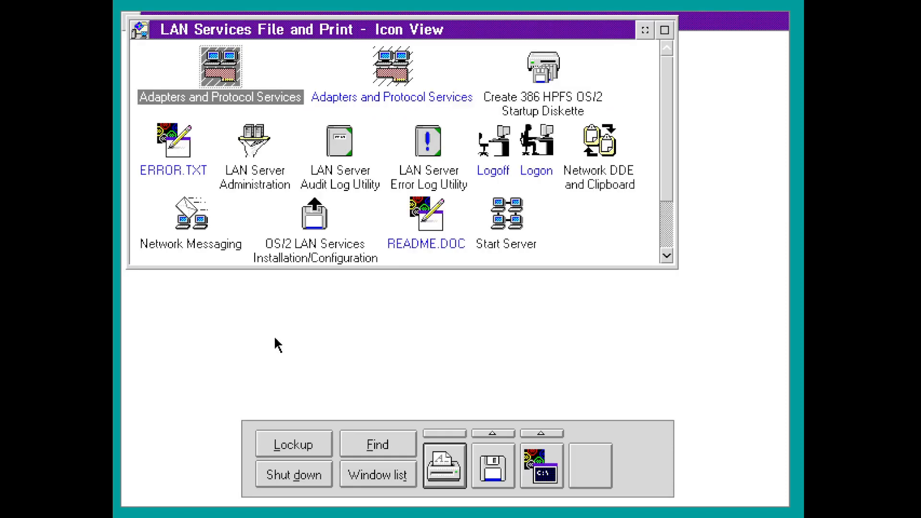
- Close the folder, shut down without saving the session, and reboot the server through the boot prompts
{"action": "double_click", "coordinate": [140, 30]}
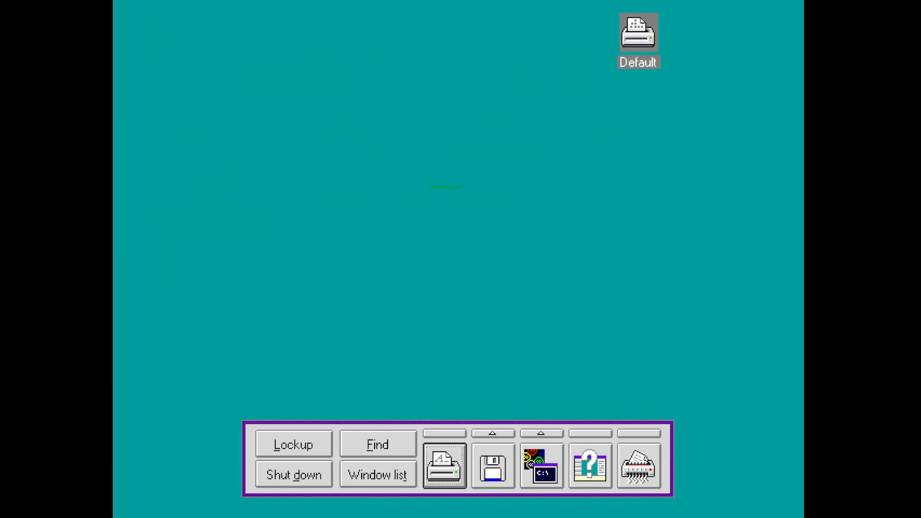
{"action": "left_click", "coordinate": [284, 474]}
{"action": "key", "text": "Return"}
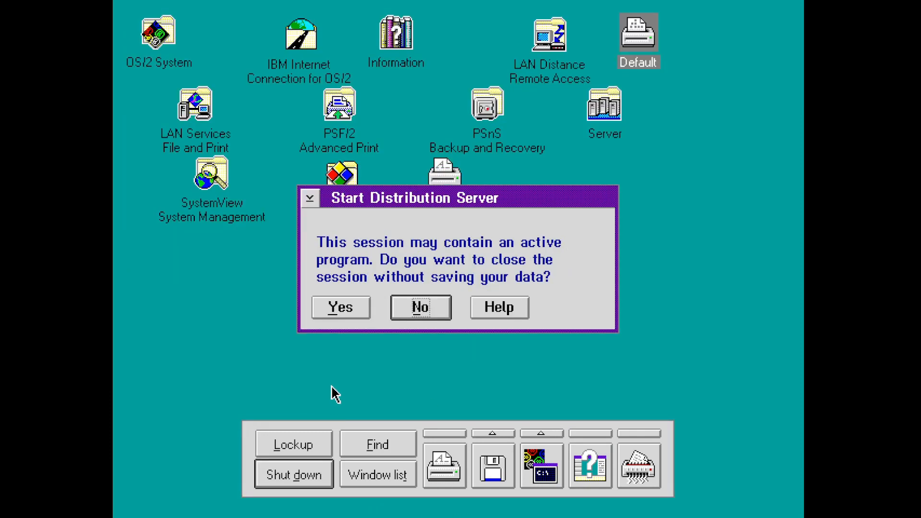
{"action": "key", "text": "y"}
{"action": "key", "text": "y"}
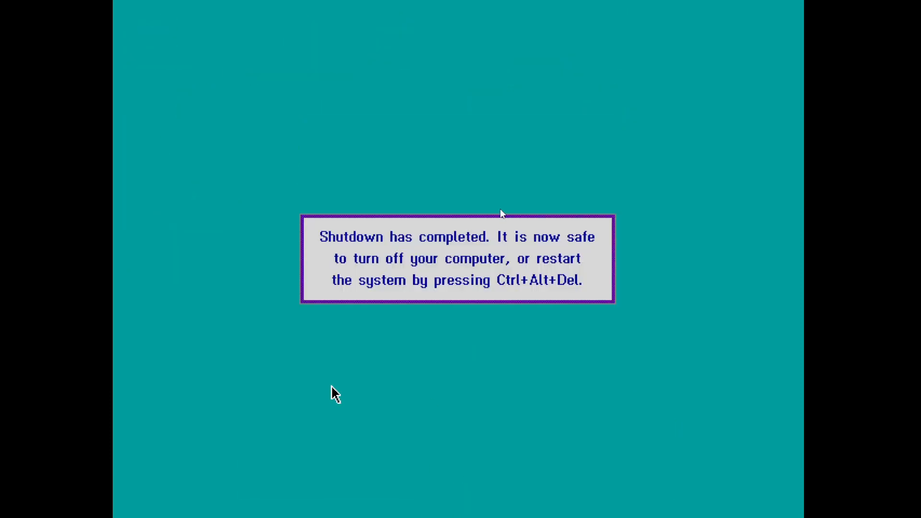
{"action": "key", "text": "ctrl+alt+Delete"}
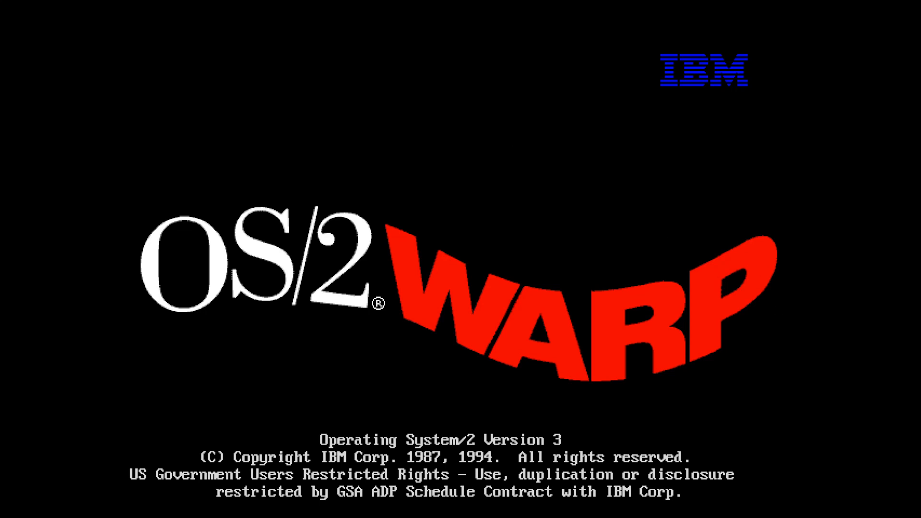
{"action": "key", "text": "Return"}
{"action": "key", "text": "Return"}
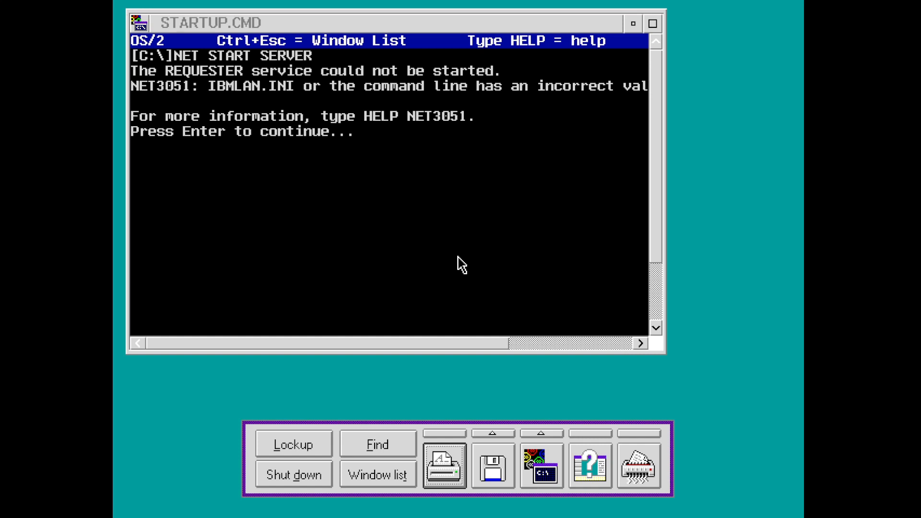
- Let the installer stop LAN software, discard all changes, and cancel the LAPS and Server Type dialogs
{"action": "key", "text": "ctrl+p"}
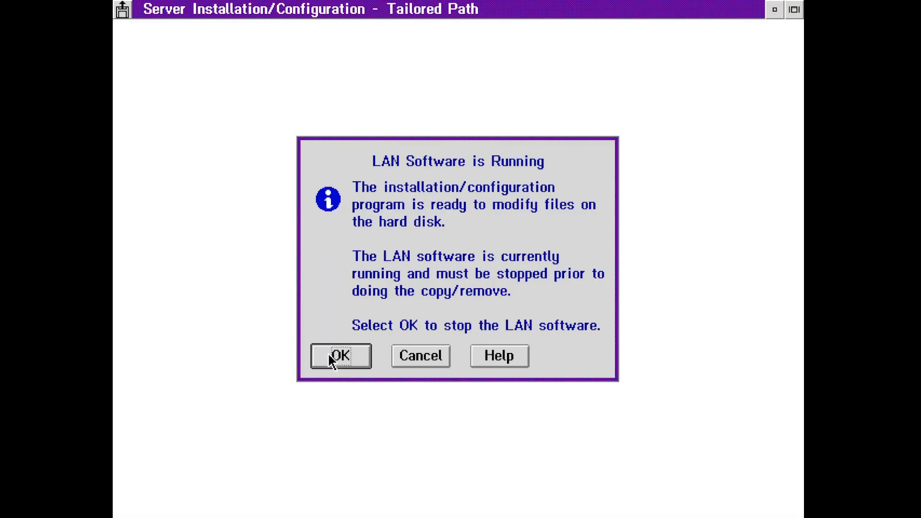
{"action": "left_click", "coordinate": [329, 355]}
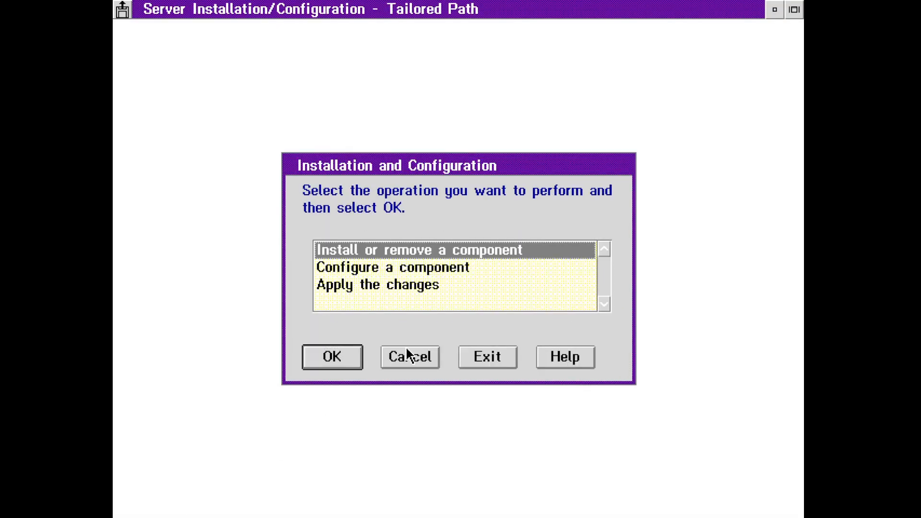
{"action": "left_click", "coordinate": [414, 355]}
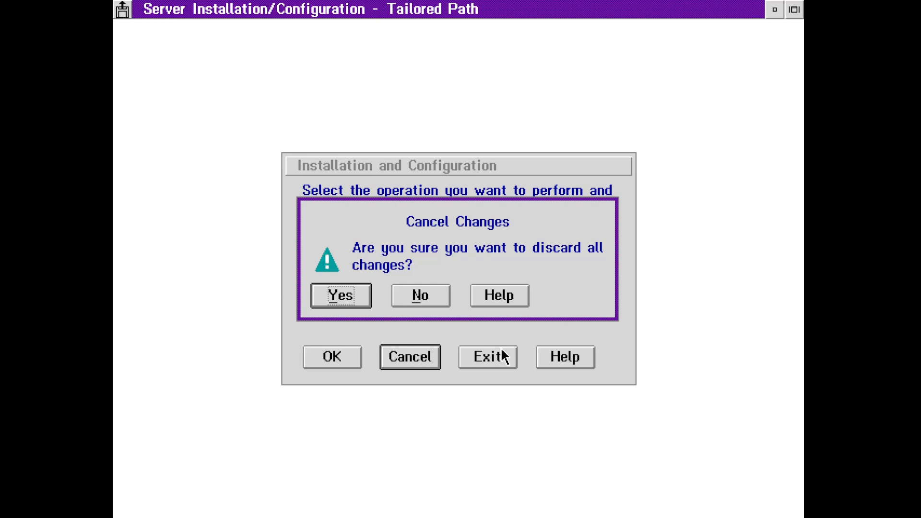
{"action": "left_click", "coordinate": [337, 297]}
{"action": "left_click", "coordinate": [643, 402]}
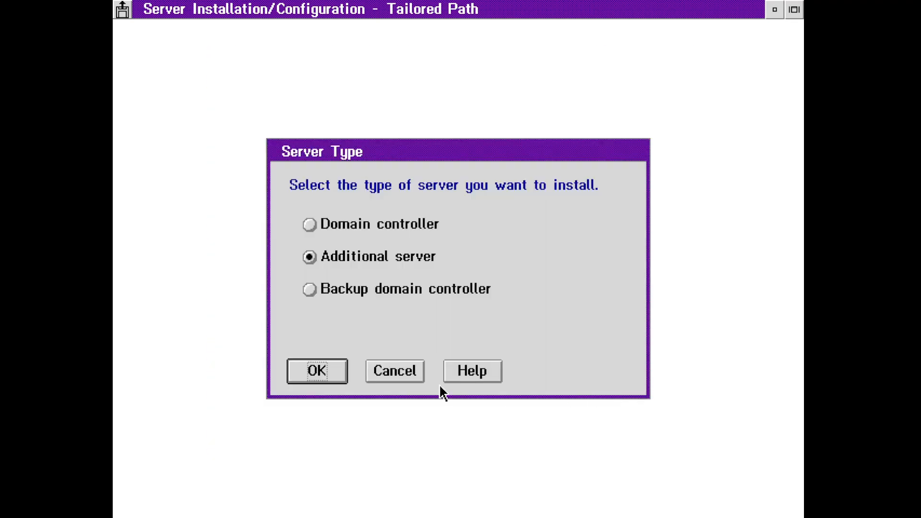
{"action": "left_click", "coordinate": [389, 371]}
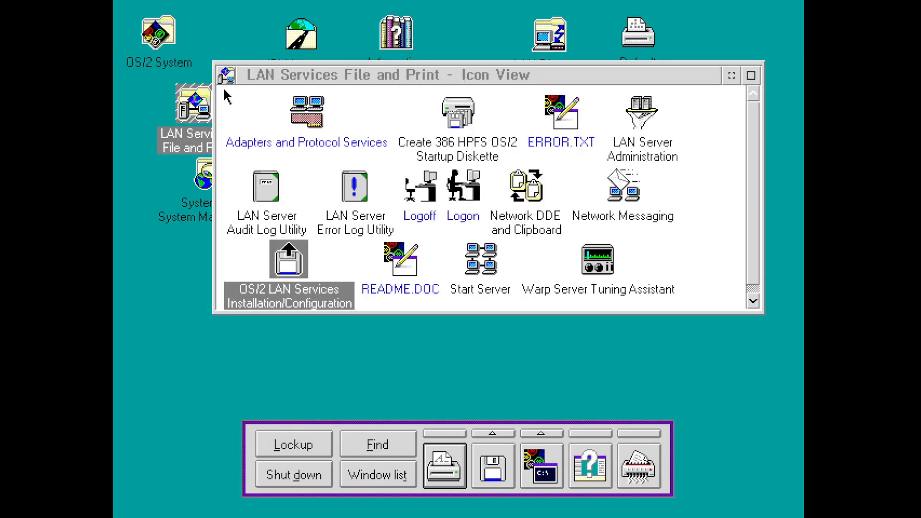
- Close the folder and run the logon command in a new OS/2 command window
{"action": "double_click", "coordinate": [218, 76]}
{"action": "left_click", "coordinate": [560, 482]}
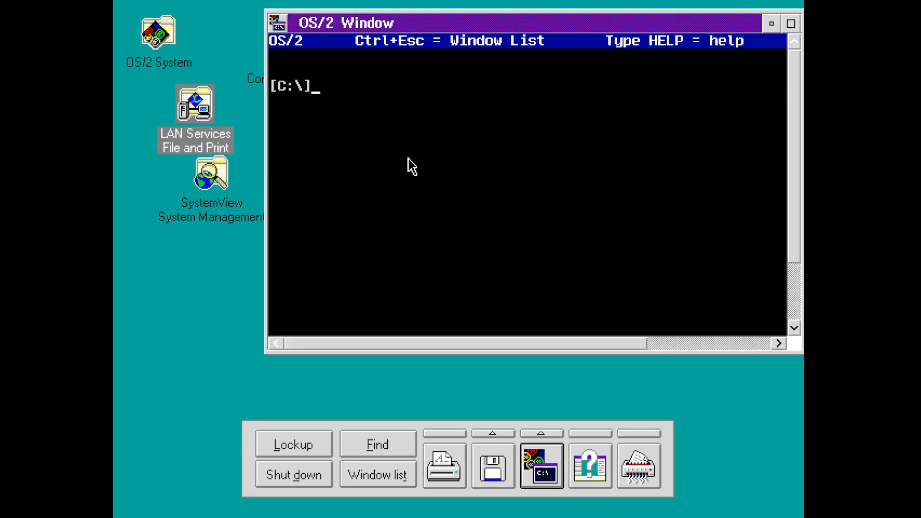
{"action": "type", "text": "net logon"}
{"action": "key", "text": "BackSpace"}
{"action": "key", "text": "BackSpace"}
{"action": "key", "text": "BackSpace"}
{"action": "key", "text": "BackSpace"}
{"action": "key", "text": "BackSpace"}
{"action": "key", "text": "BackSpace"}
{"action": "key", "text": "BackSpace"}
{"action": "key", "text": "BackSpace"}
{"action": "key", "text": "BackSpace"}
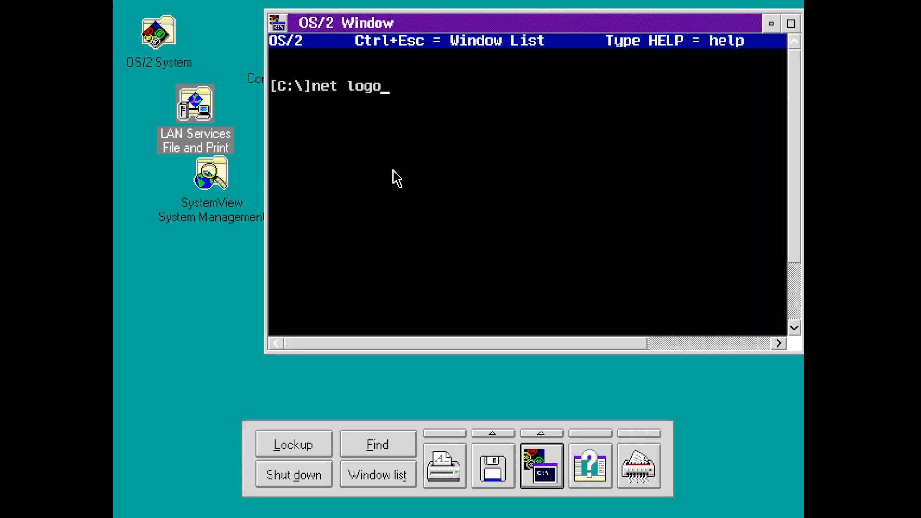
{"action": "type", "text": "logon"}
{"action": "key", "text": "Return"}
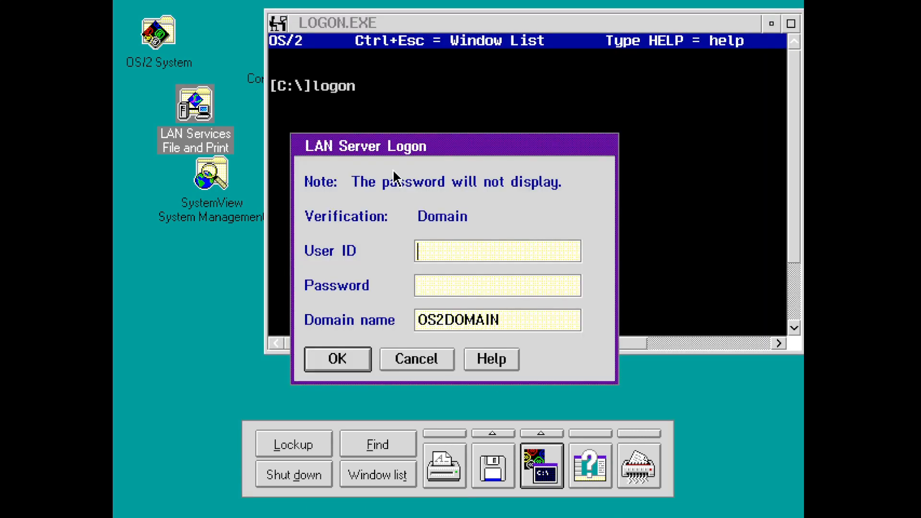
- Enter the administrator user ID and password field, then submit the OS2DOMAIN logon
{"action": "type", "text": "ADMIN"}
{"action": "key", "text": "Tab"}
{"action": "key", "text": "Return"}
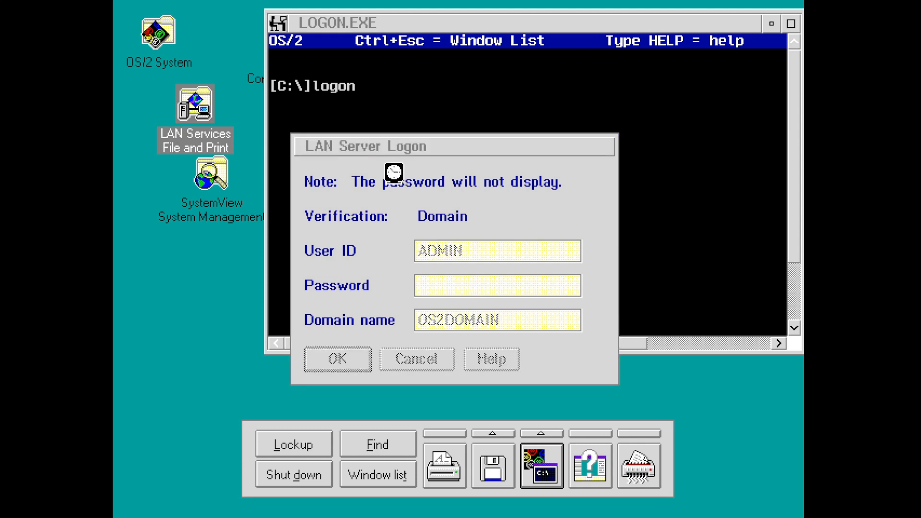
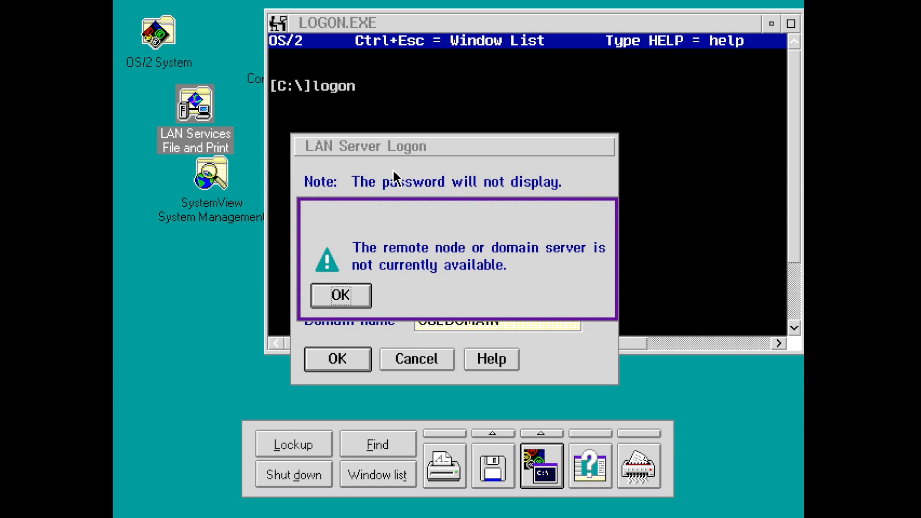
- Dismiss the domain-unavailable error, cancel the LAN Server logon, and exit the OS/2 command window
{"action": "key", "text": "Return"}
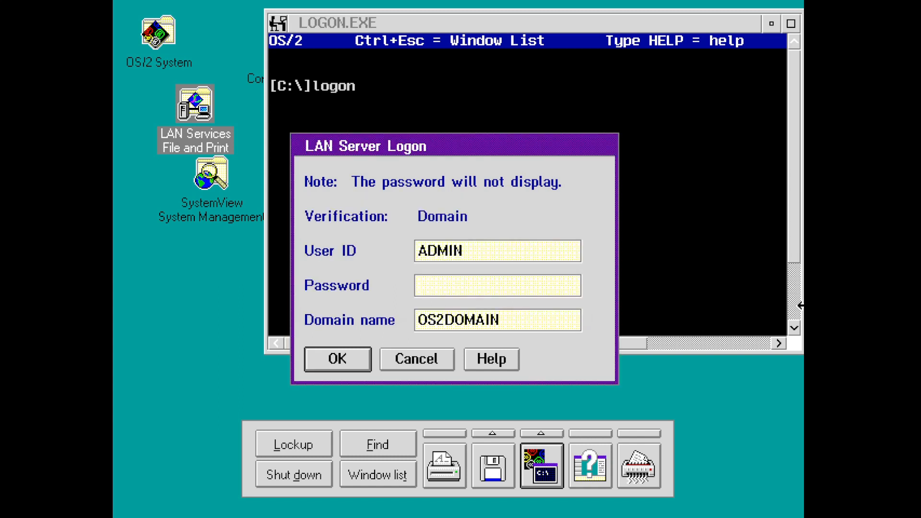
{"action": "left_click", "coordinate": [413, 369]}
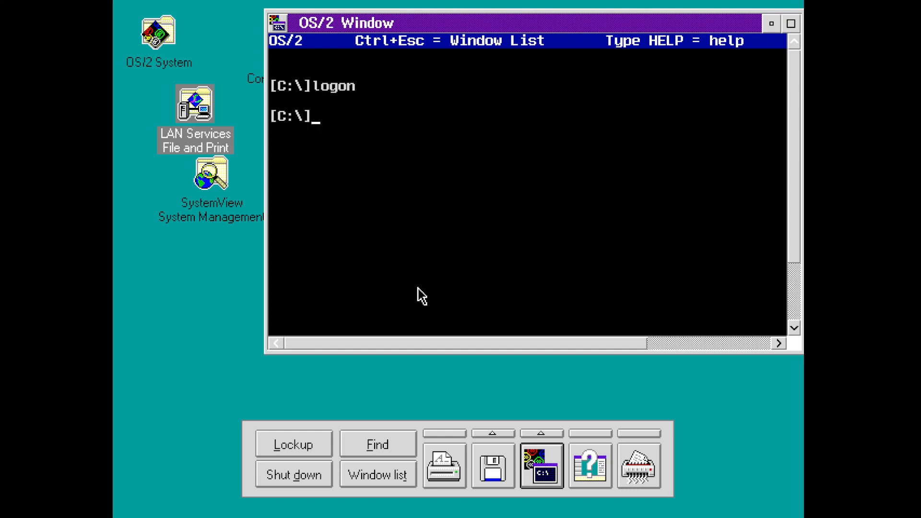
{"action": "type", "text": "exit"}
{"action": "key", "text": "Return"}
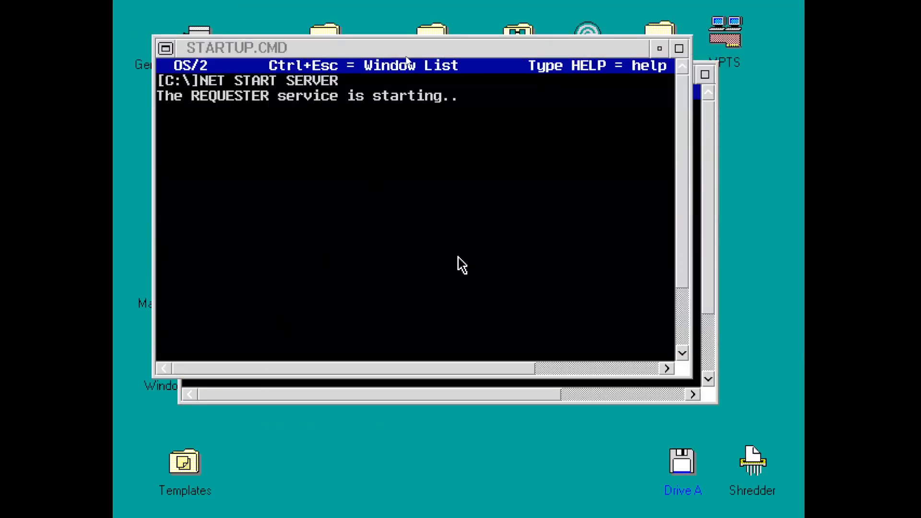
- Minimize STARTUP.CMD, maximize the OS/2 window, and list the *.psd files in C:\os2
{"action": "left_click", "coordinate": [659, 48]}
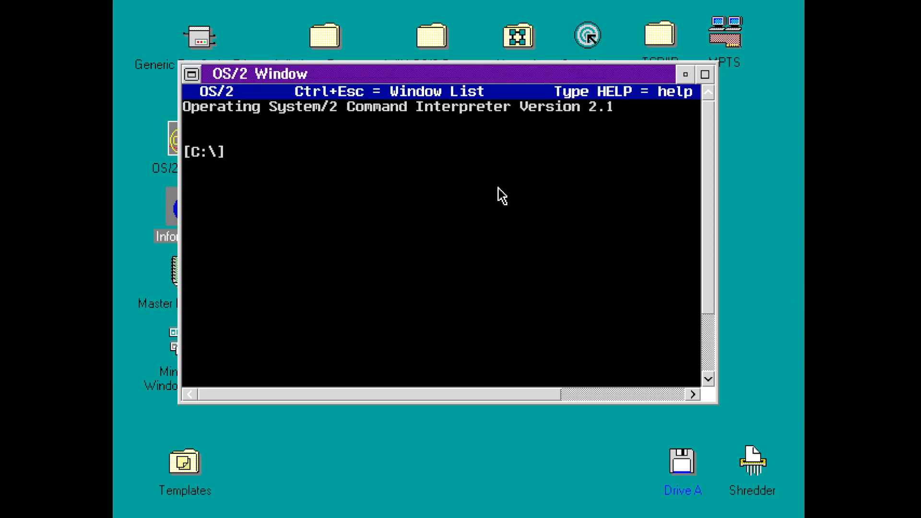
{"action": "left_click", "coordinate": [704, 74]}
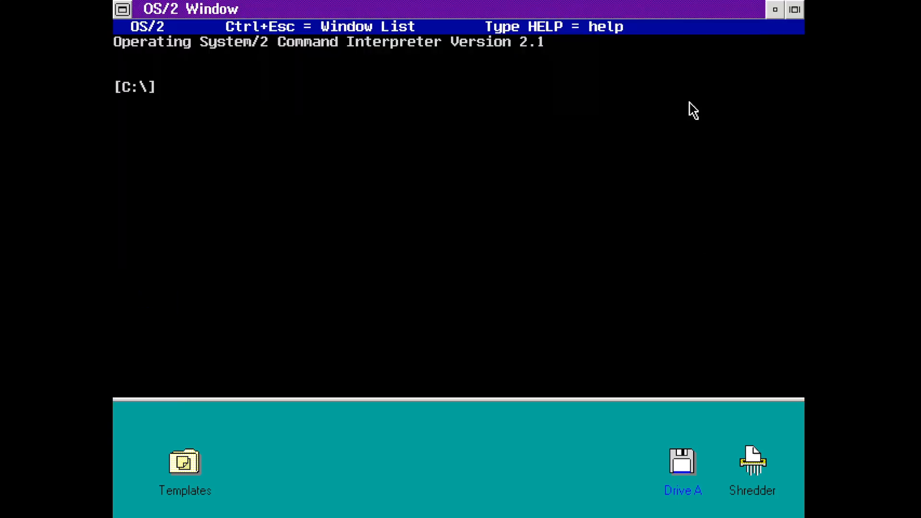
{"action": "type", "text": "cd os2"}
{"action": "key", "text": "Return"}
{"action": "type", "text": "dir *.pdf"}
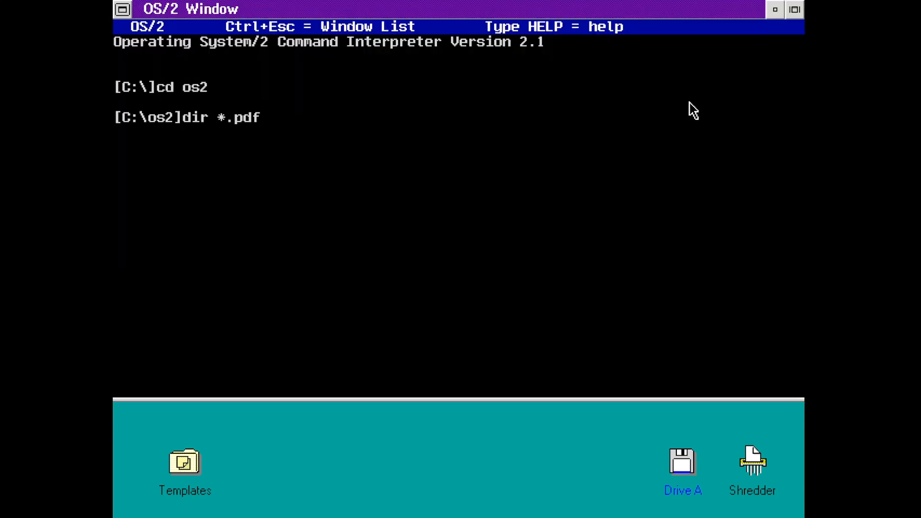
{"action": "key", "text": "BackSpace"}
{"action": "key", "text": "BackSpace"}
{"action": "type", "text": "sf"}
{"action": "key", "text": "BackSpace"}
{"action": "type", "text": "d"}
{"action": "key", "text": "Return"}
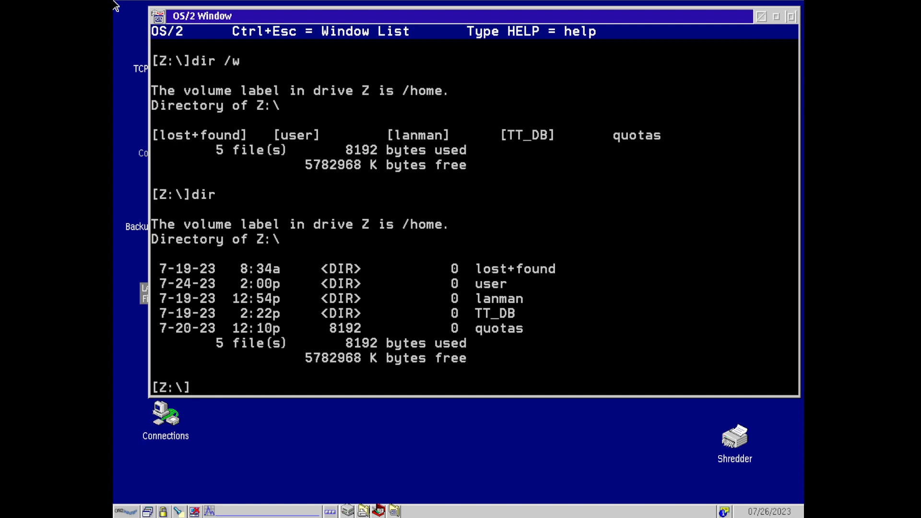
- Switch to drive C:, disconnect mapped drive Z: with net use z: /delete, and log off
{"action": "type", "text": "cd b"}
{"action": "key", "text": "BackSpace"}
{"action": "key", "text": "BackSpace"}
{"action": "key", "text": "BackSpace"}
{"action": "key", "text": "BackSpace"}
{"action": "type", "text": "c:"}
{"action": "key", "text": "Return"}
{"action": "type", "text": "net use "}
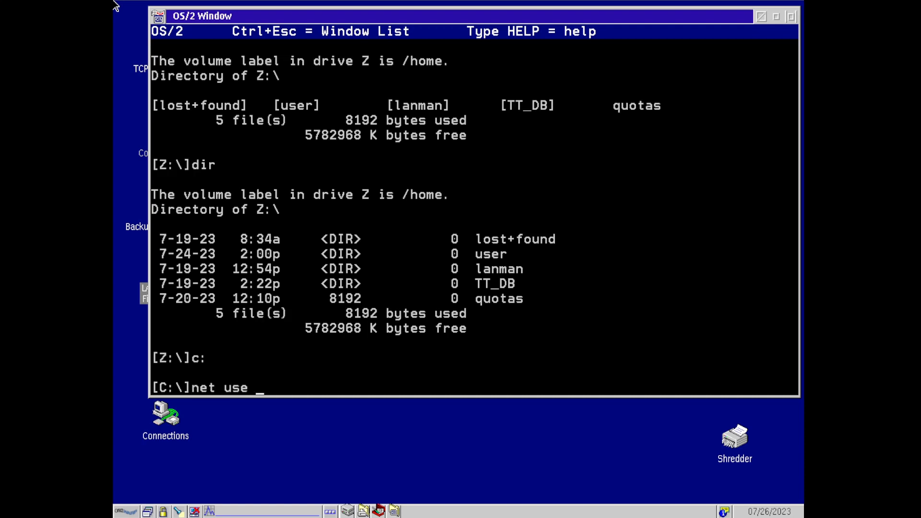
{"action": "type", "text": "z: /delete"}
{"action": "key", "text": "Return"}
{"action": "type", "text": "logoff"}
{"action": "key", "text": "Return"}
- Log back on to OS2DOMAIN with the administrator user ID and password
{"action": "type", "text": "l"}
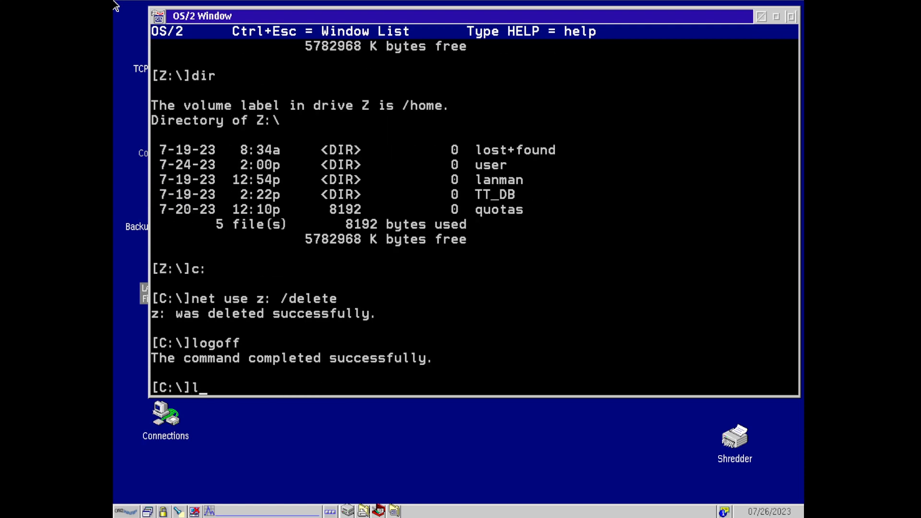
{"action": "type", "text": "ogon"}
{"action": "key", "text": "Return"}
{"action": "type", "text": "ADMIN"}
{"action": "key", "text": "Tab"}
{"action": "type", "text": "****"}
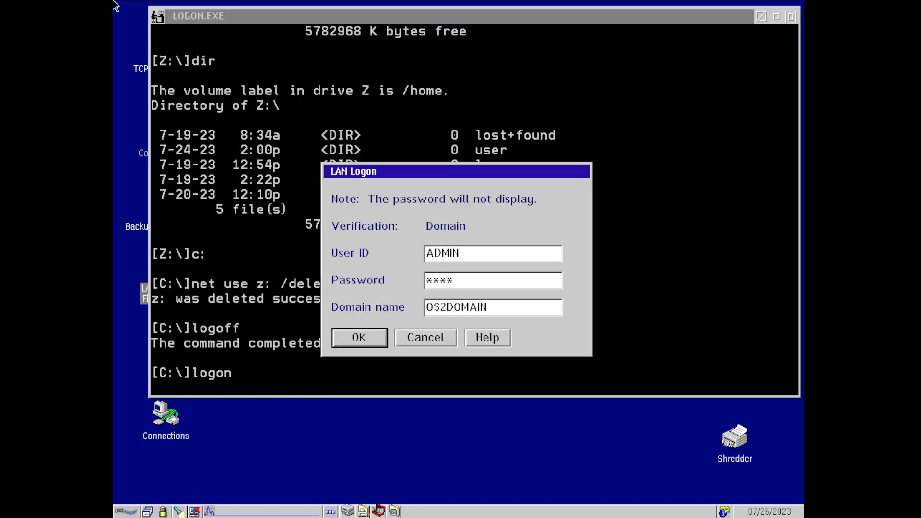
{"action": "type", "text": "*****"}
{"action": "key", "text": "Return"}
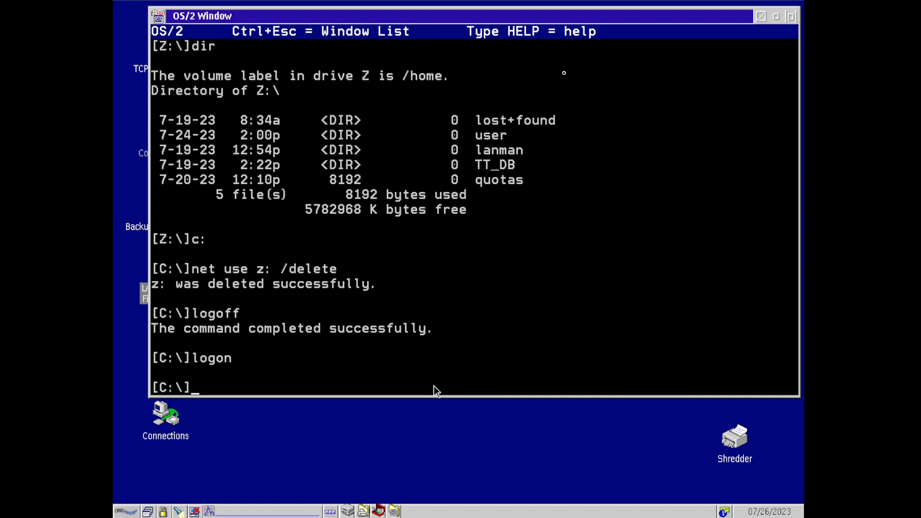
- List the contents and the *.psd drivers of the C:\os2\boot directory
{"action": "type", "text": "cd os2"}
{"action": "key", "text": "Return"}
{"action": "type", "text": "cvd"}
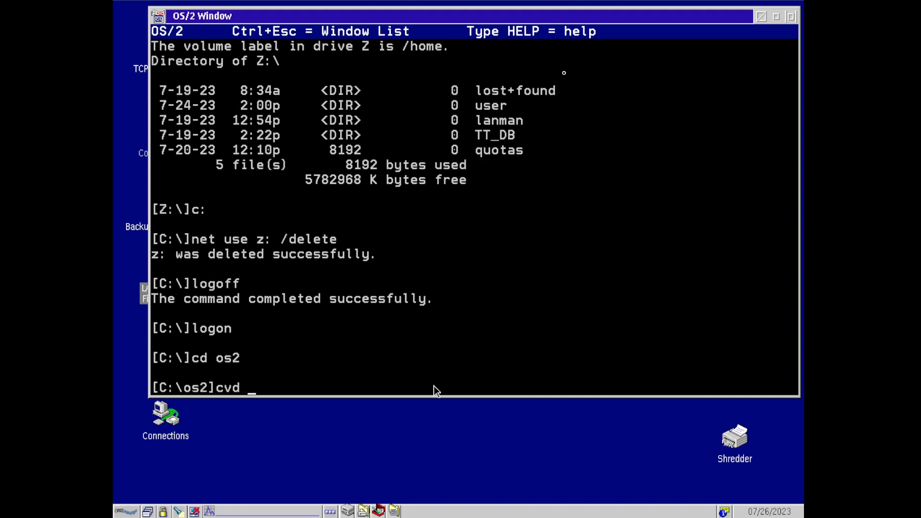
{"action": "key", "text": "BackSpace"}
{"action": "key", "text": "BackSpace"}
{"action": "key", "text": "BackSpace"}
{"action": "type", "text": "d boot"}
{"action": "key", "text": "Return"}
{"action": "type", "text": "dir"}
{"action": "key", "text": "Return"}
{"action": "type", "text": "di"}
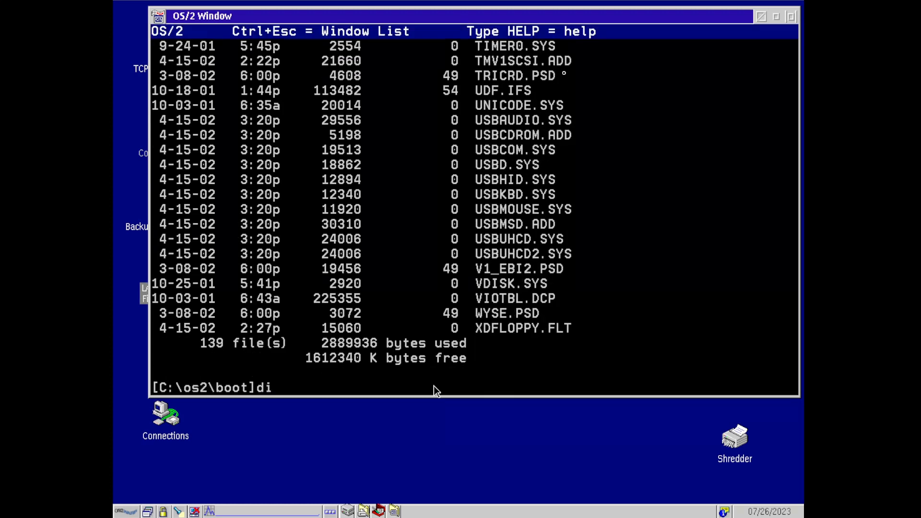
{"action": "type", "text": "r *.psd"}
{"action": "key", "text": "BackSpace"}
{"action": "type", "text": "sd"}
{"action": "key", "text": "Return"}
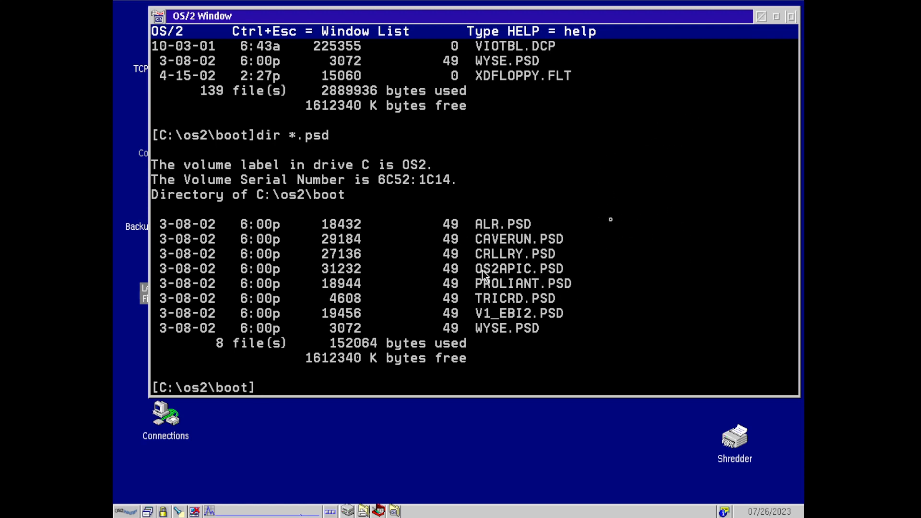
- Highlight OS2APIC.PSD in the boot directory listing, then clear the mark
{"action": "left_click_drag", "start_coordinate": [478, 267], "coordinate": [559, 269]}
{"action": "left_click", "coordinate": [559, 267]}
{"action": "key", "text": "alt"}
{"action": "key", "text": "alt"}
{"action": "key", "text": "alt"}
{"action": "key", "text": "alt"}
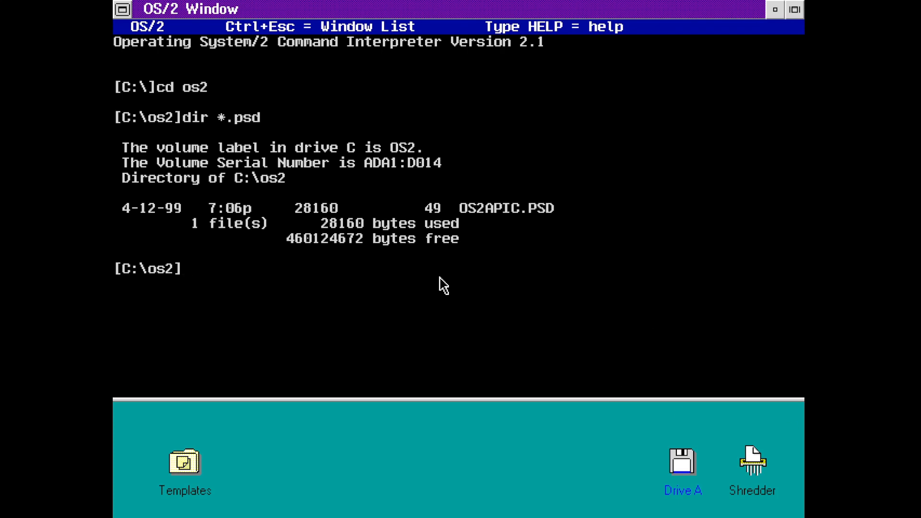
- Open C:\config.sys in the E editor, fixing the stray trailing backslash in the command
{"action": "type", "text": "e c:\\config.sys\\"}
{"action": "key", "text": "Return"}
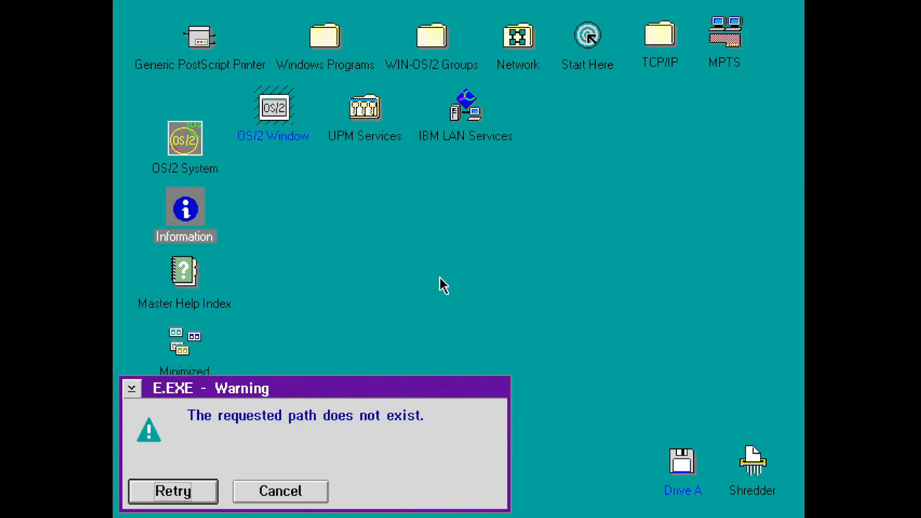
{"action": "key", "text": "Tab"}
{"action": "key", "text": "Return"}
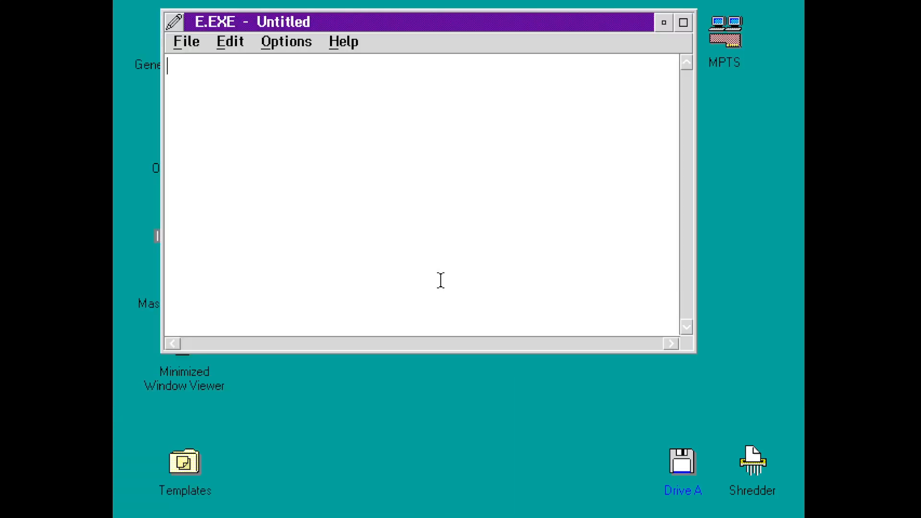
{"action": "key", "text": "alt+F4"}
{"action": "key", "text": "Up"}
{"action": "key", "text": "BackSpace"}
{"action": "key", "text": "Return"}
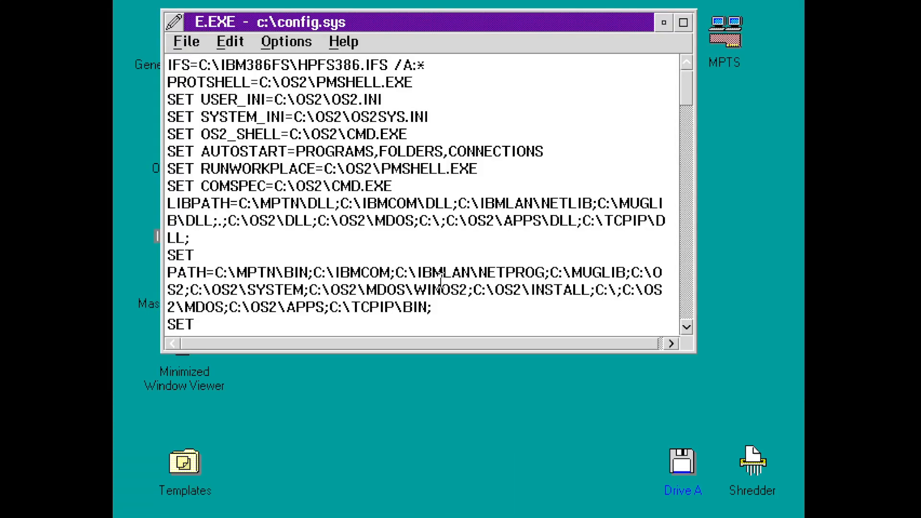
{"action": "key", "text": "Down"}
{"action": "key", "text": "Down"}
{"action": "key", "text": "Down"}
{"action": "key", "text": "Down"}
{"action": "key", "text": "Down"}
{"action": "key", "text": "Down"}
{"action": "key", "text": "Down"}
{"action": "key", "text": "Down"}
{"action": "key", "text": "Down"}
{"action": "key", "text": "Down"}
{"action": "key", "text": "Down"}
{"action": "key", "text": "Down"}
{"action": "key", "text": "Down"}
{"action": "key", "text": "Down"}
{"action": "key", "text": "Down"}
{"action": "key", "text": "Down"}
{"action": "key", "text": "Down"}
{"action": "key", "text": "Down"}
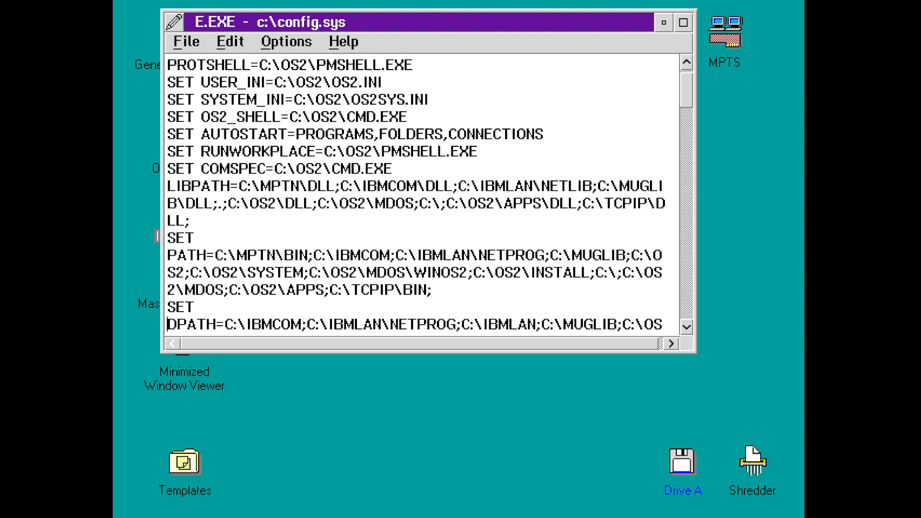
{"action": "key", "text": "Down"}
{"action": "key", "text": "Down"}
{"action": "key", "text": "Down"}
{"action": "key", "text": "Down"}
{"action": "key", "text": "Down"}
{"action": "key", "text": "Down"}
{"action": "key", "text": "Down"}
{"action": "key", "text": "Down"}
{"action": "key", "text": "Down"}
{"action": "key", "text": "Down"}
{"action": "key", "text": "Down"}
{"action": "key", "text": "Down"}
{"action": "key", "text": "Down"}
{"action": "key", "text": "Down"}
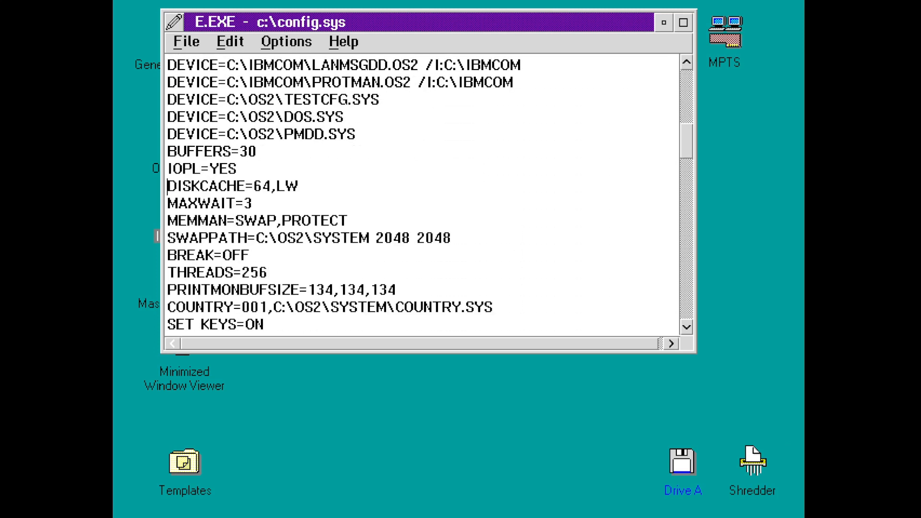
- Maximize the editor and find 'PSD=' to review the PSD=OS2APIC.PSD line
{"action": "left_click", "coordinate": [683, 22]}
{"action": "left_click", "coordinate": [209, 31]}
{"action": "left_click", "coordinate": [213, 34]}
{"action": "key", "text": "ctrl+f"}
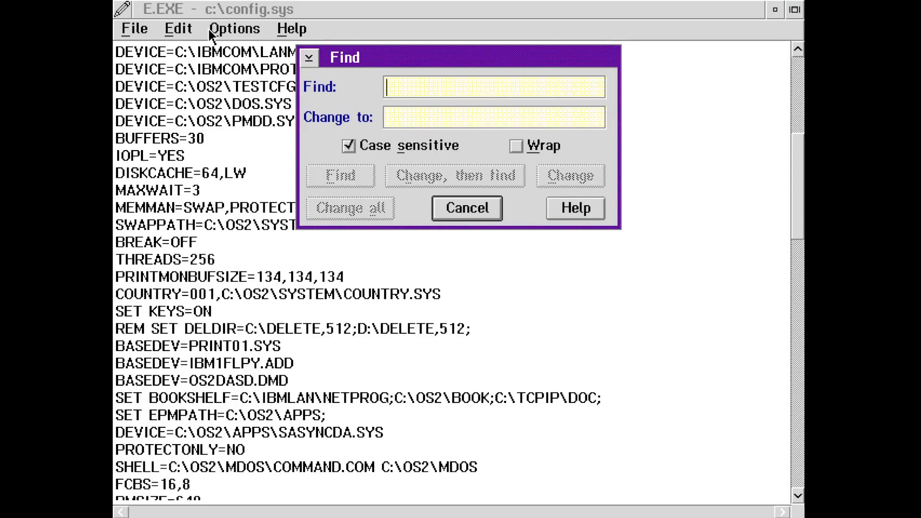
{"action": "type", "text": "PSD="}
{"action": "key", "text": "Return"}
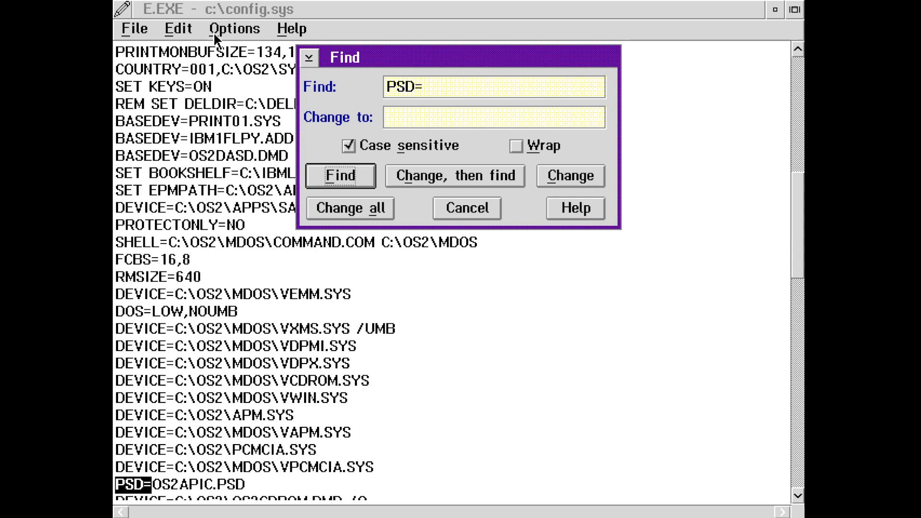
{"action": "left_click", "coordinate": [439, 485]}
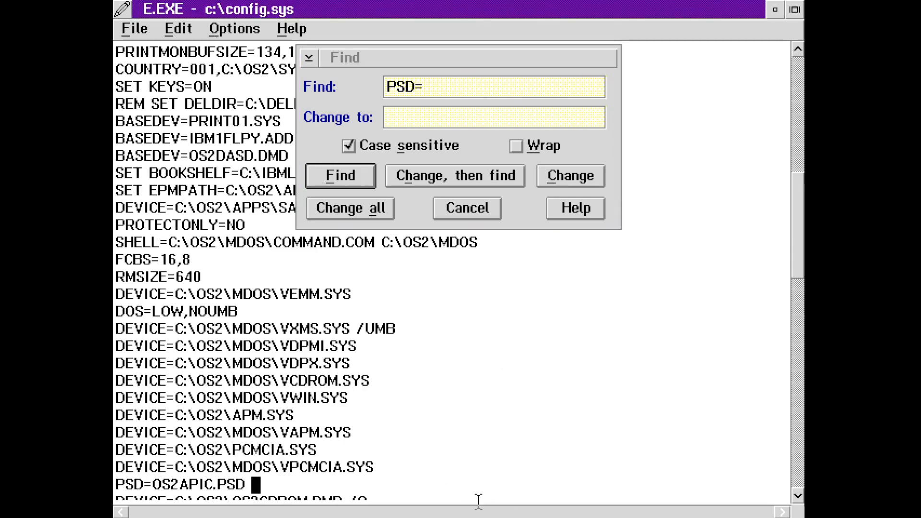
{"action": "key", "text": "Down"}
{"action": "key", "text": "Down"}
{"action": "key", "text": "Down"}
{"action": "key", "text": "Down"}
{"action": "key", "text": "Down"}
{"action": "key", "text": "Up"}
{"action": "key", "text": "Up"}
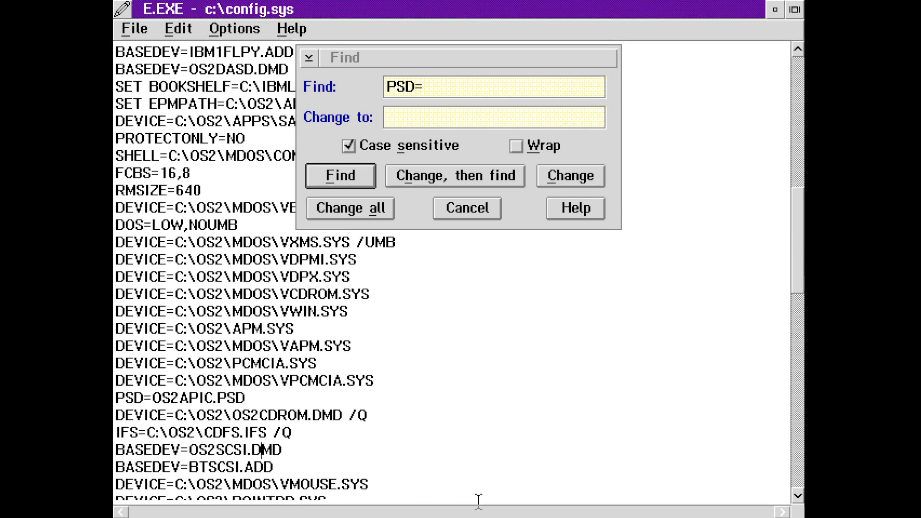
{"action": "key", "text": "Down"}
{"action": "key", "text": "Down"}
{"action": "key", "text": "Down"}
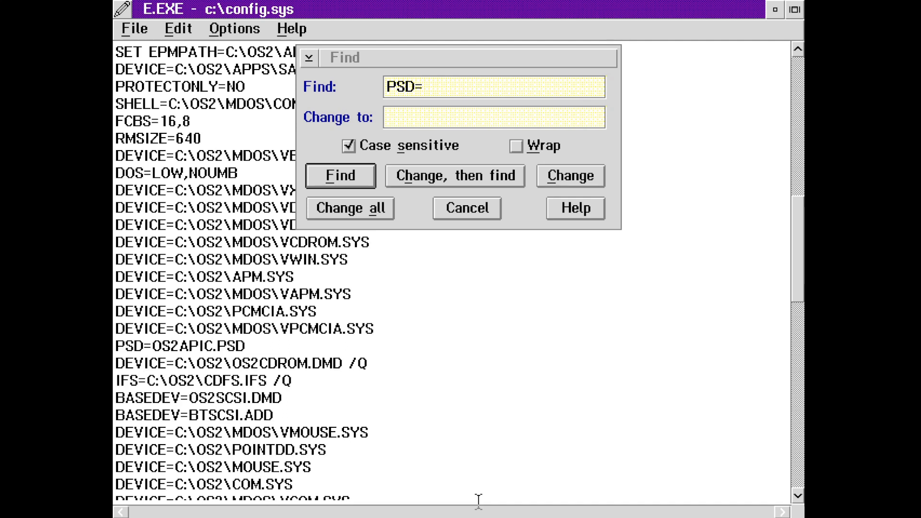
{"action": "key", "text": "Up"}
{"action": "key", "text": "Up"}
{"action": "key", "text": "Up"}
{"action": "key", "text": "Up"}
{"action": "key", "text": "Up"}
{"action": "key", "text": "Up"}
{"action": "key", "text": "Up"}
{"action": "key", "text": "Up"}
{"action": "key", "text": "Up"}
{"action": "key", "text": "Up"}
{"action": "key", "text": "Up"}
{"action": "key", "text": "Up"}
{"action": "key", "text": "Up"}
{"action": "left_click", "coordinate": [488, 206]}
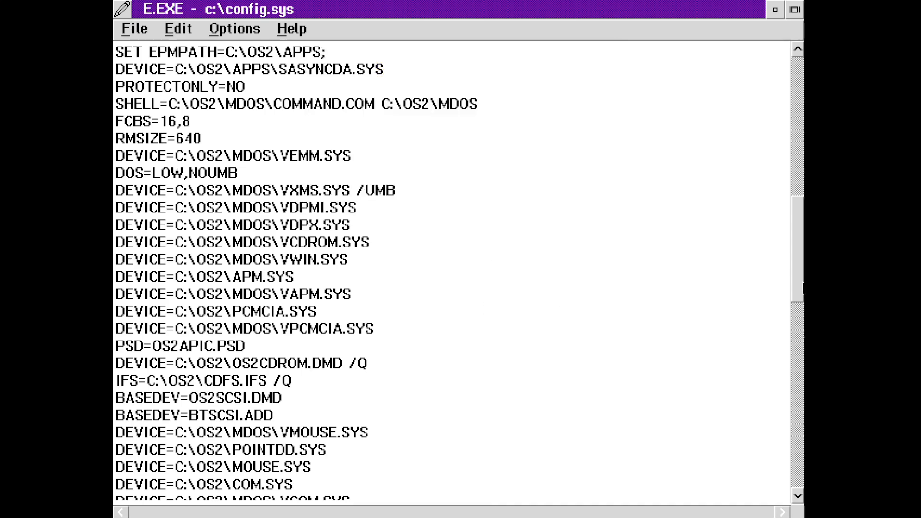
- Scroll through config.sys, briefly mark the HPFS386 line, and close the E editor
{"action": "left_click_drag", "start_coordinate": [798, 288], "coordinate": [802, 138]}
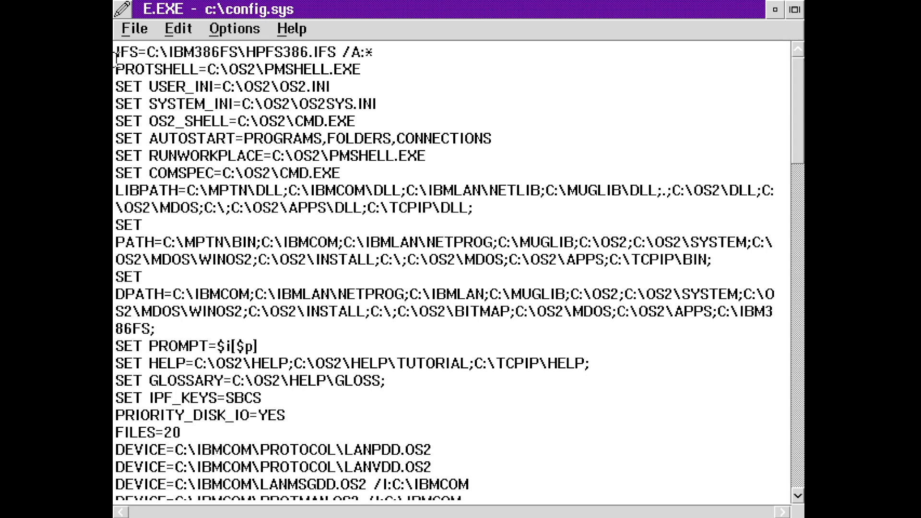
{"action": "left_click_drag", "start_coordinate": [189, 58], "coordinate": [350, 53]}
{"action": "left_click", "coordinate": [404, 48]}
{"action": "left_click_drag", "start_coordinate": [798, 120], "coordinate": [802, 359]}
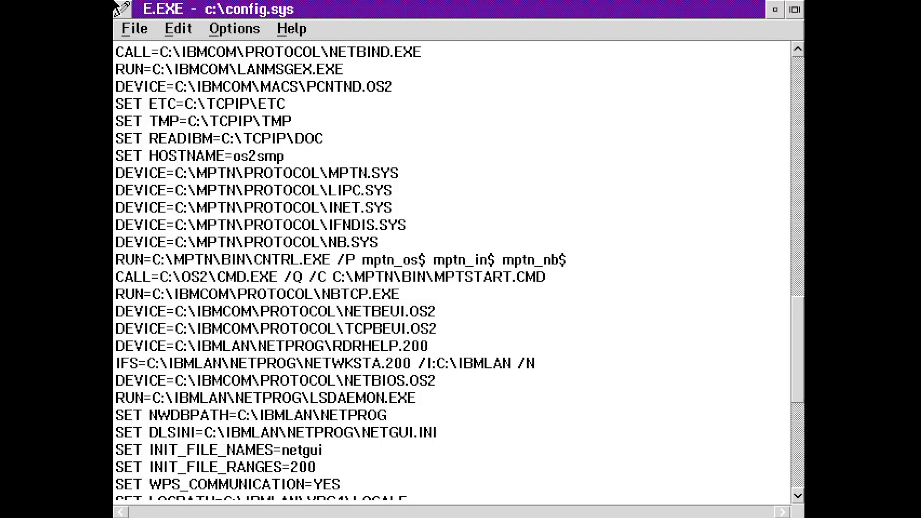
{"action": "double_click", "coordinate": [121, 10]}
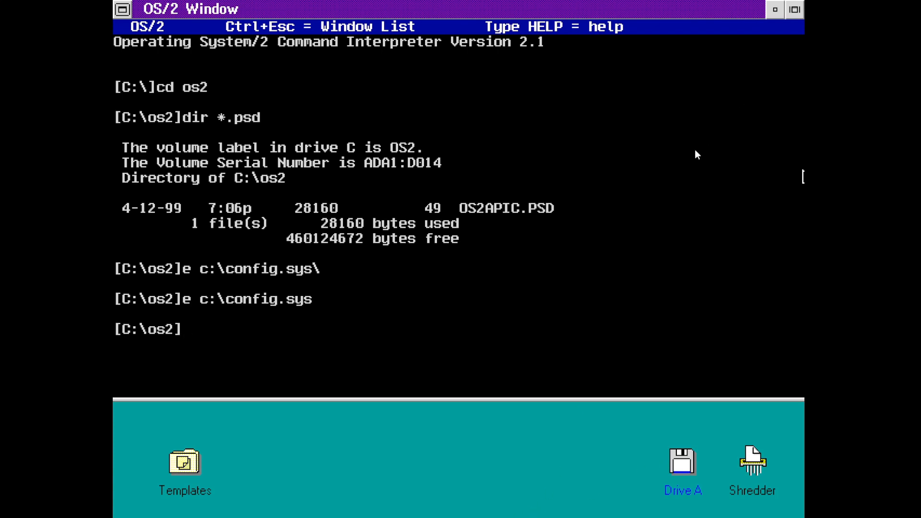
- Exit the command window and launch SMP Monitor from OS/2 System > Productivity
{"action": "type", "text": "exit"}
{"action": "key", "text": "Return"}
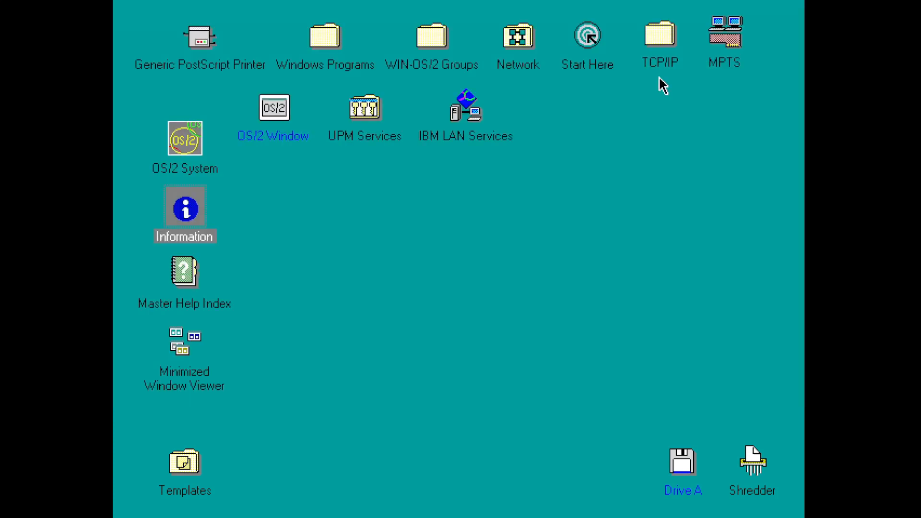
{"action": "double_click", "coordinate": [200, 135]}
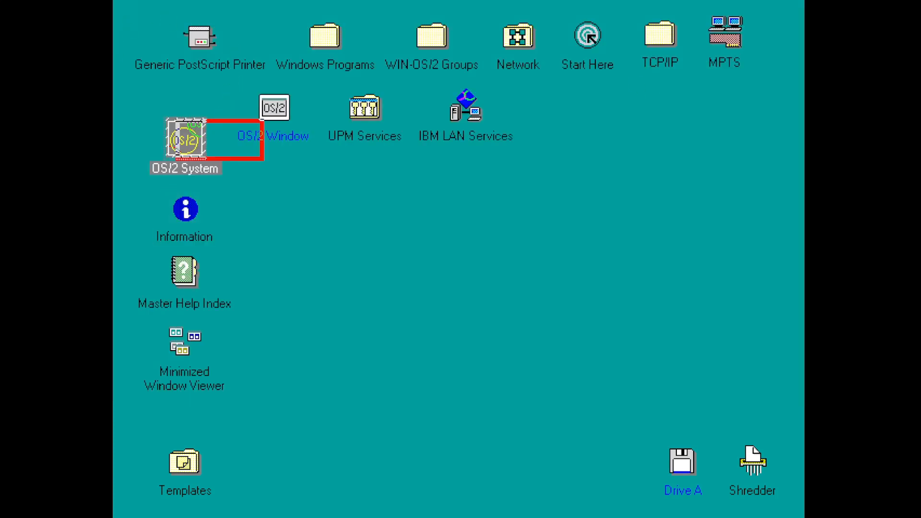
{"action": "double_click", "coordinate": [312, 182]}
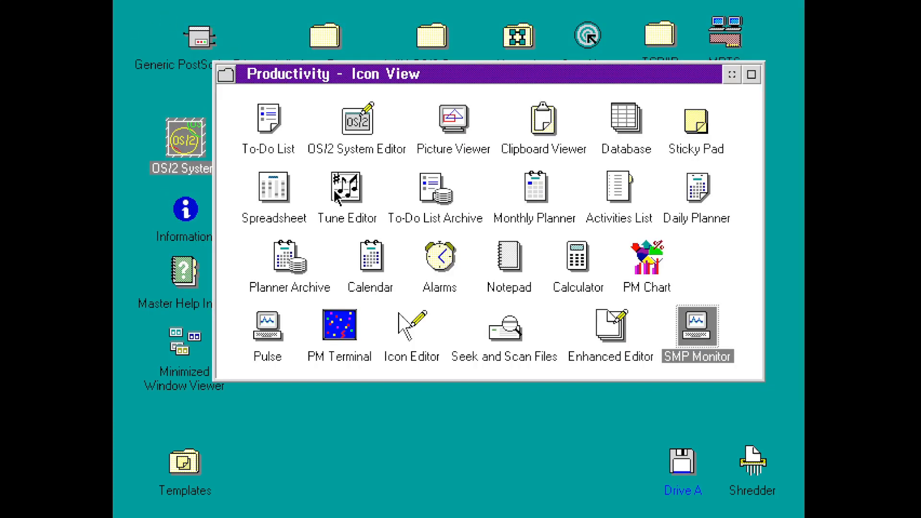
{"action": "double_click", "coordinate": [693, 326]}
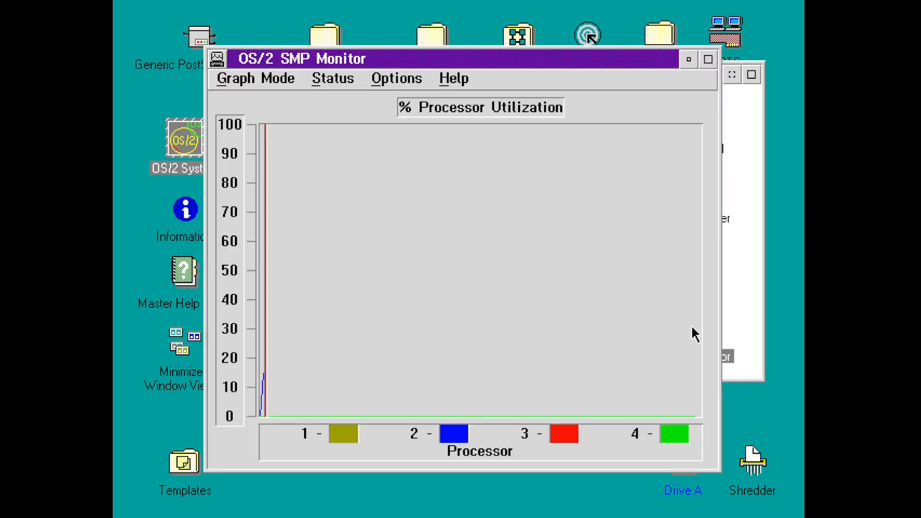